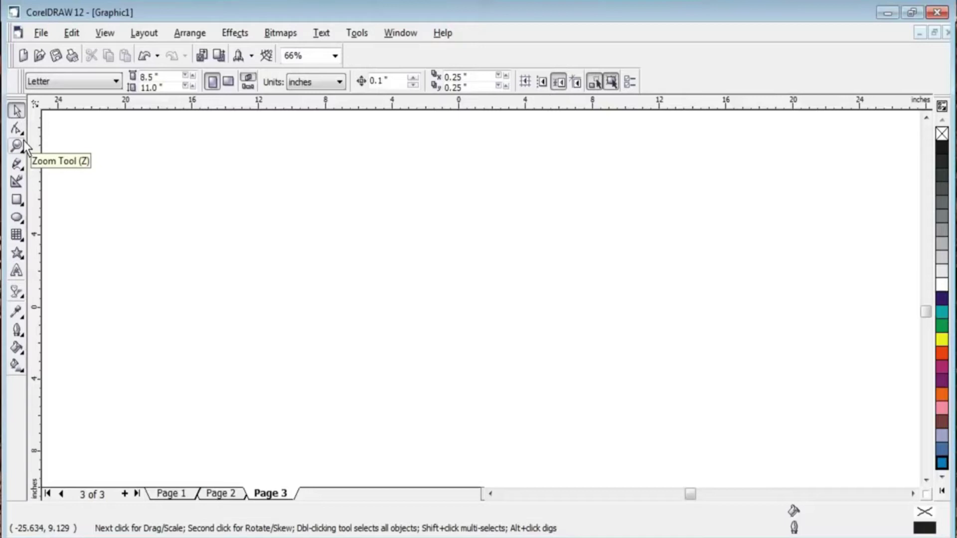
# Draw a rectangle about 10.75 by 6.68 inches on page 3 and shift it slightly right and down.
pyautogui.click(17, 199)
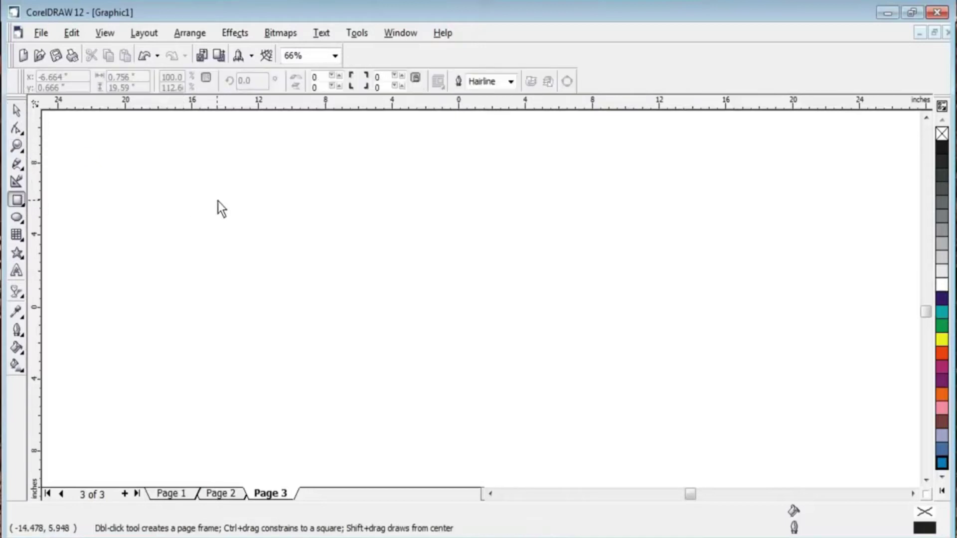
pyautogui.moveTo(217, 201); pyautogui.dragTo(396, 320)
pyautogui.click(15, 115)
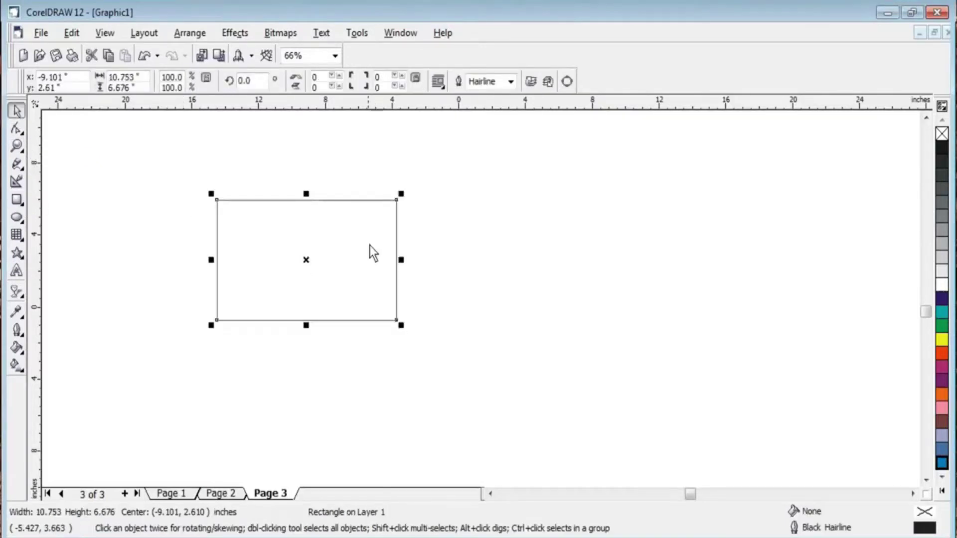
pyautogui.moveTo(360, 256)
pyautogui.mouseDown()
pyautogui.moveTo(462, 265)
pyautogui.moveTo(268, 325)
pyautogui.moveTo(426, 265)
pyautogui.moveTo(501, 329)
pyautogui.moveTo(537, 342)
pyautogui.moveTo(312, 275)
pyautogui.moveTo(345, 295)
pyautogui.mouseUp()
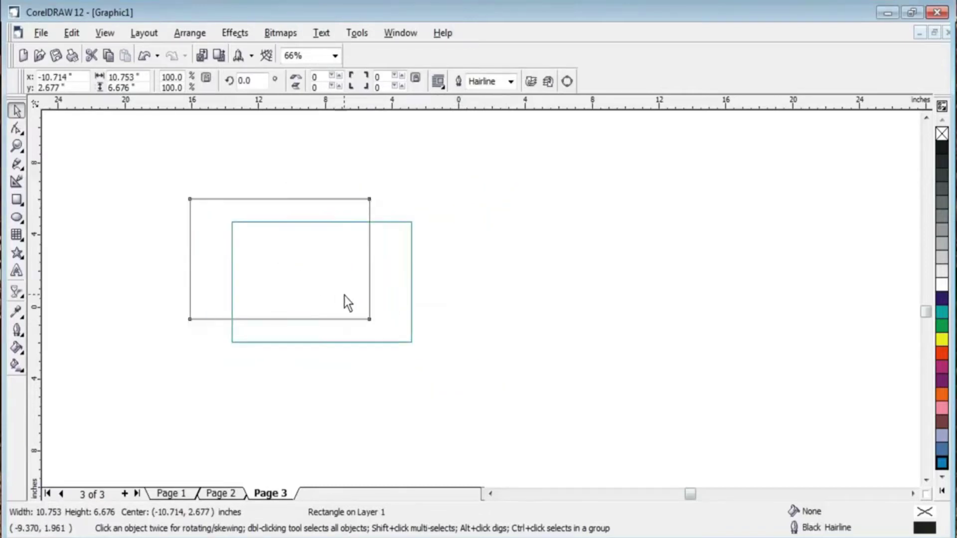
pyautogui.click(17, 131)
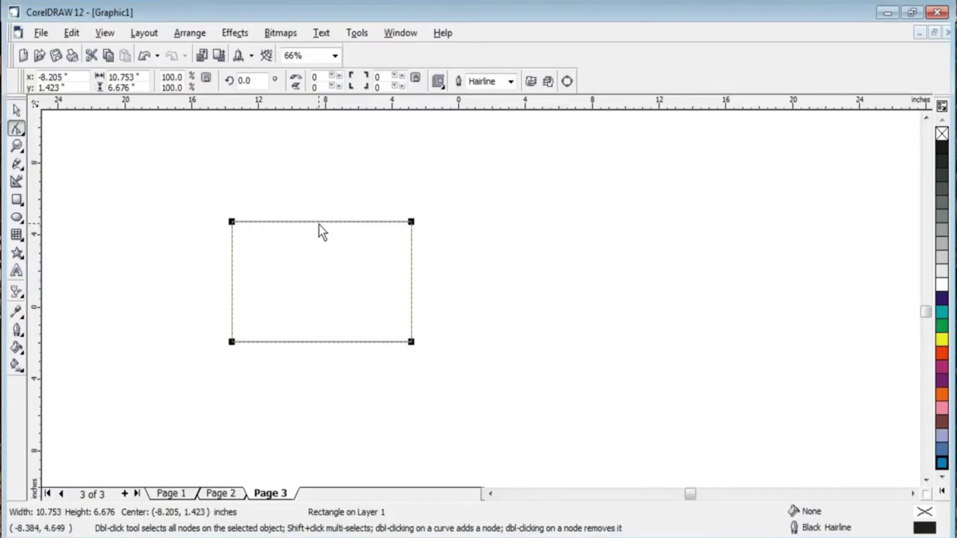
# Convert the rectangle to curves and bend its top edge downward into a curve.
pyautogui.moveTo(318, 225); pyautogui.dragTo(331, 221)
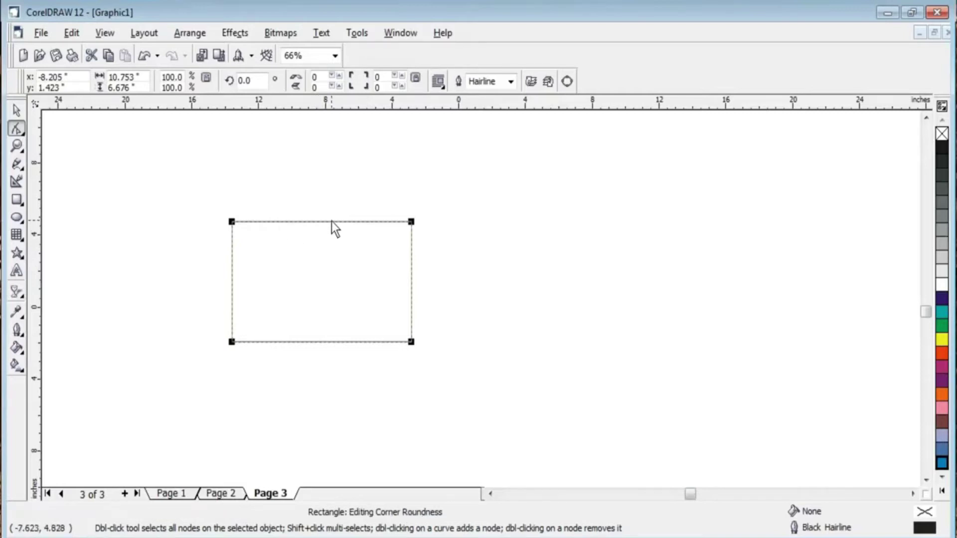
pyautogui.click(201, 33)
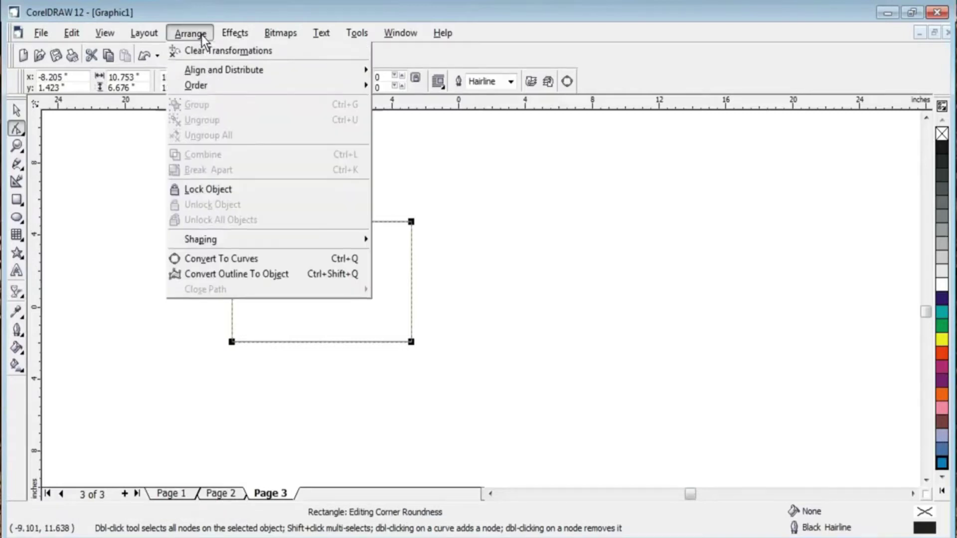
pyautogui.click(223, 274)
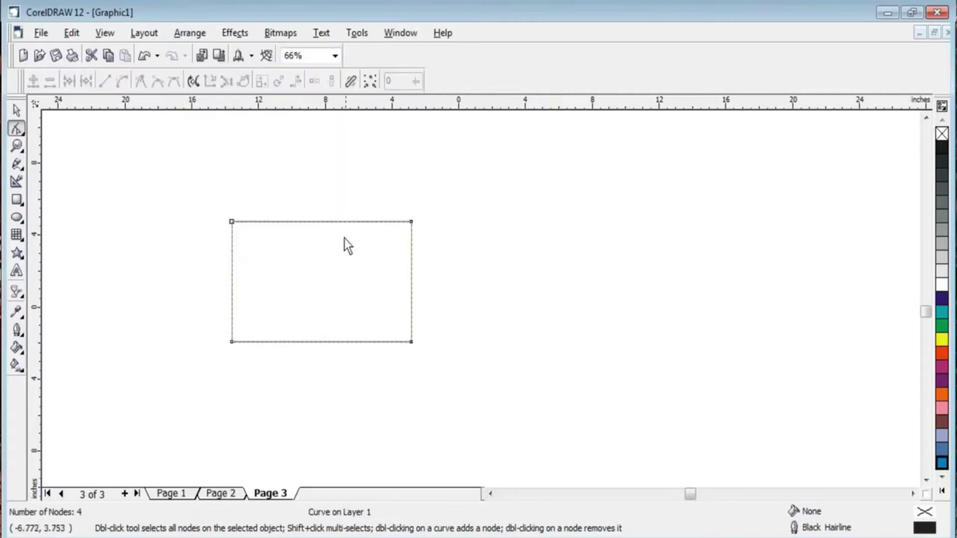
pyautogui.rightClick(322, 223)
pyautogui.click(346, 280)
pyautogui.moveTo(354, 222); pyautogui.dragTo(341, 311)
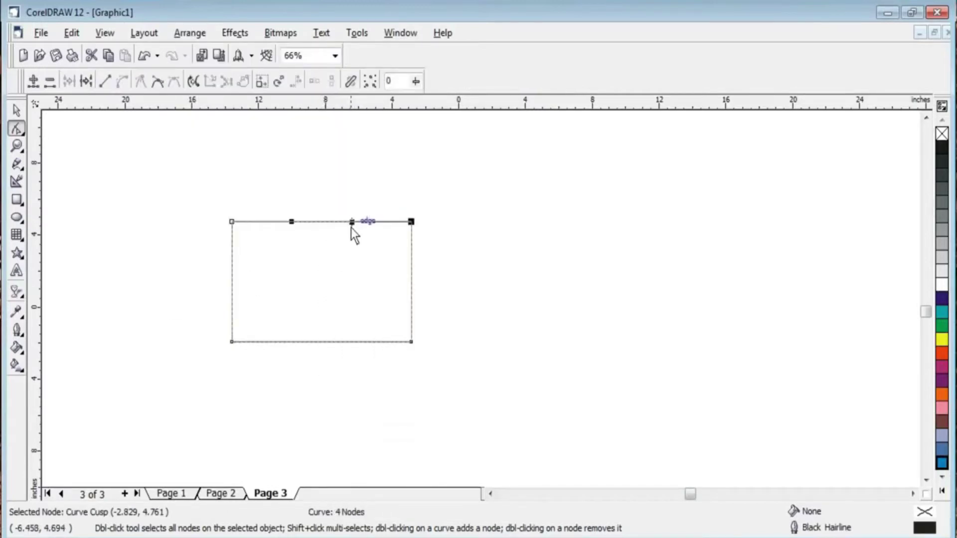
# Bow the bottom edge downward and pull both right-hand corners inward into a wavy shape.
pyautogui.click(333, 343)
pyautogui.rightClick(334, 342)
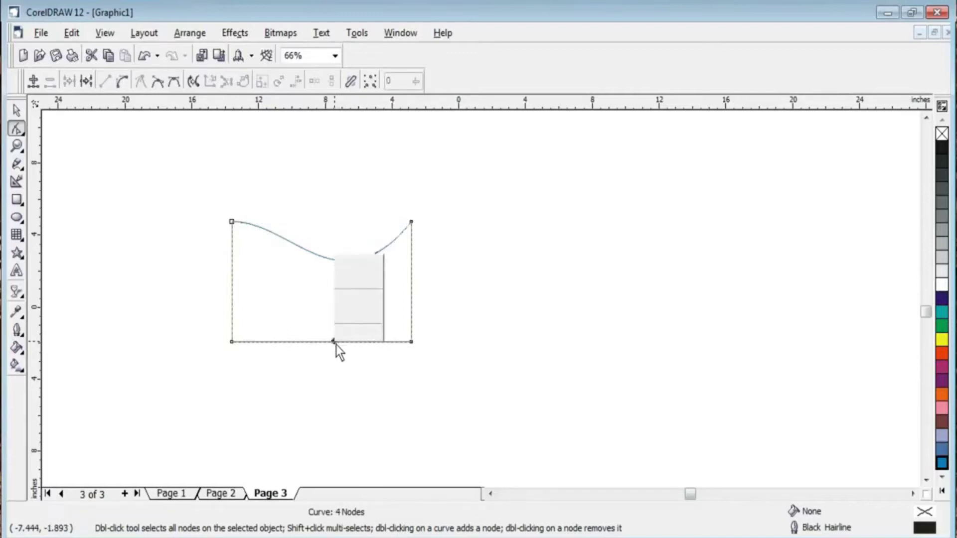
pyautogui.click(380, 178)
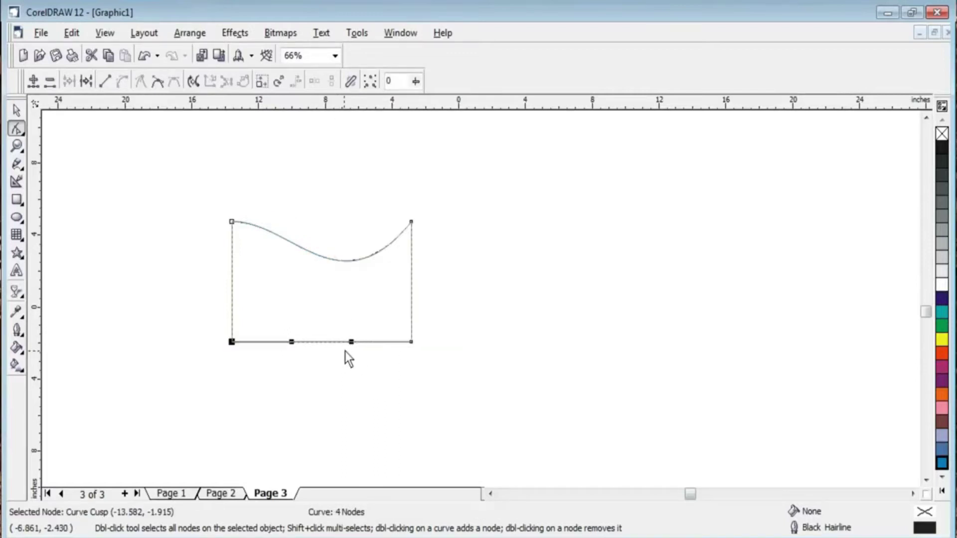
pyautogui.moveTo(352, 342); pyautogui.dragTo(349, 419)
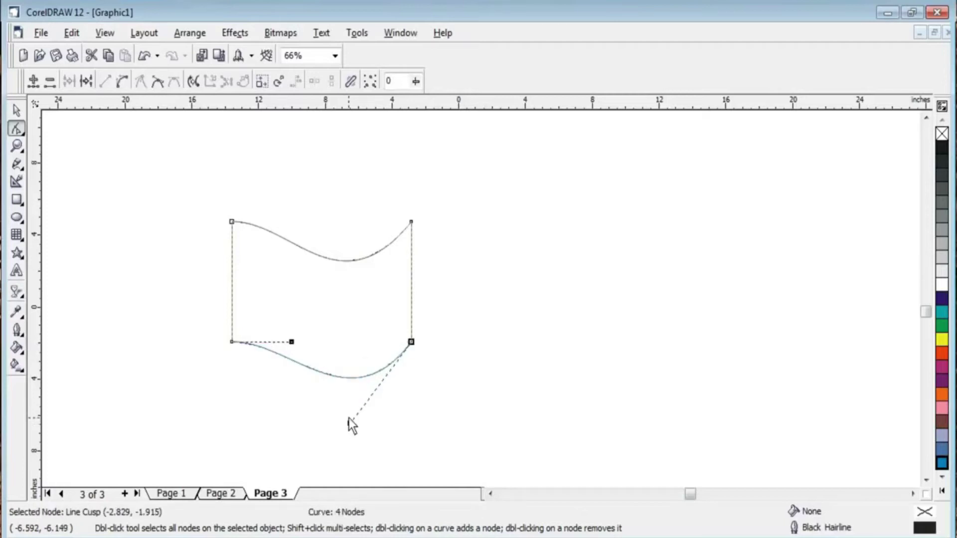
pyautogui.moveTo(411, 342); pyautogui.dragTo(368, 323)
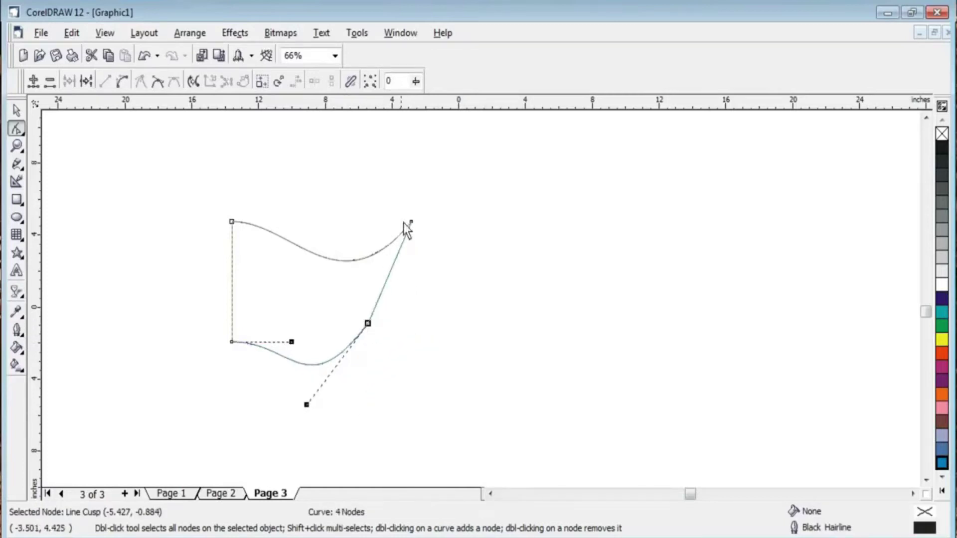
pyautogui.moveTo(413, 222); pyautogui.dragTo(328, 321)
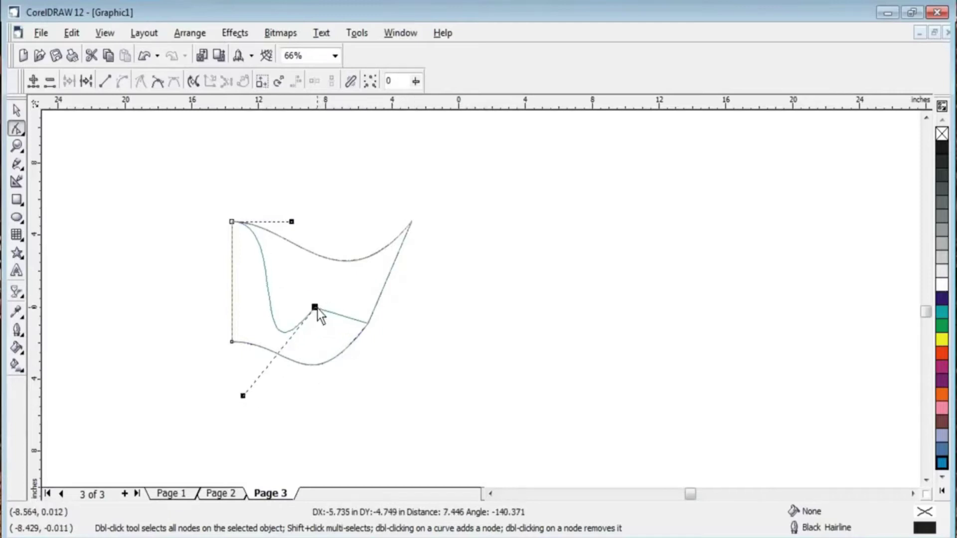
pyautogui.moveTo(329, 322); pyautogui.dragTo(304, 304)
# Move the warped curve, about 8.15 by 7.96 inches, to the left and down.
pyautogui.click(16, 110)
pyautogui.click(312, 210)
pyautogui.click(338, 346)
pyautogui.moveTo(342, 346); pyautogui.dragTo(252, 364)
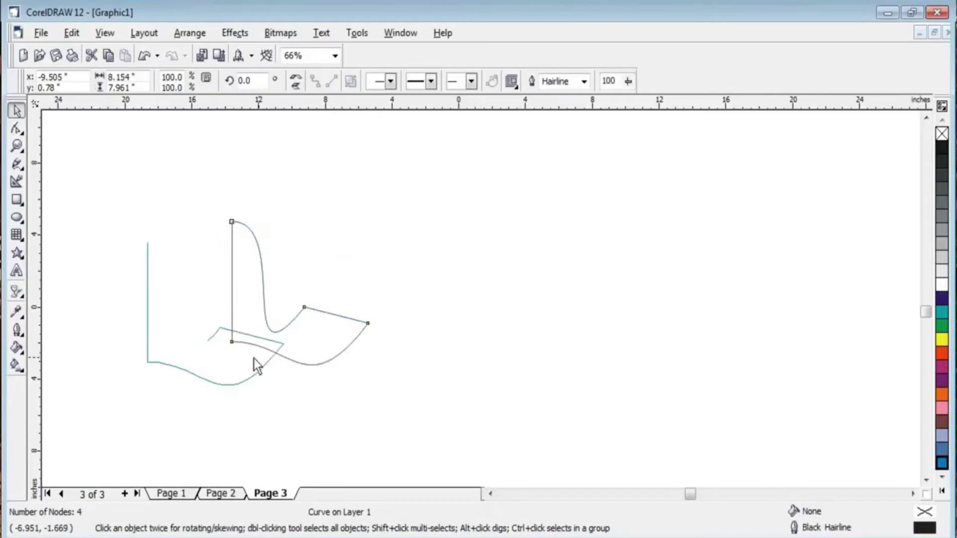
pyautogui.click(402, 324)
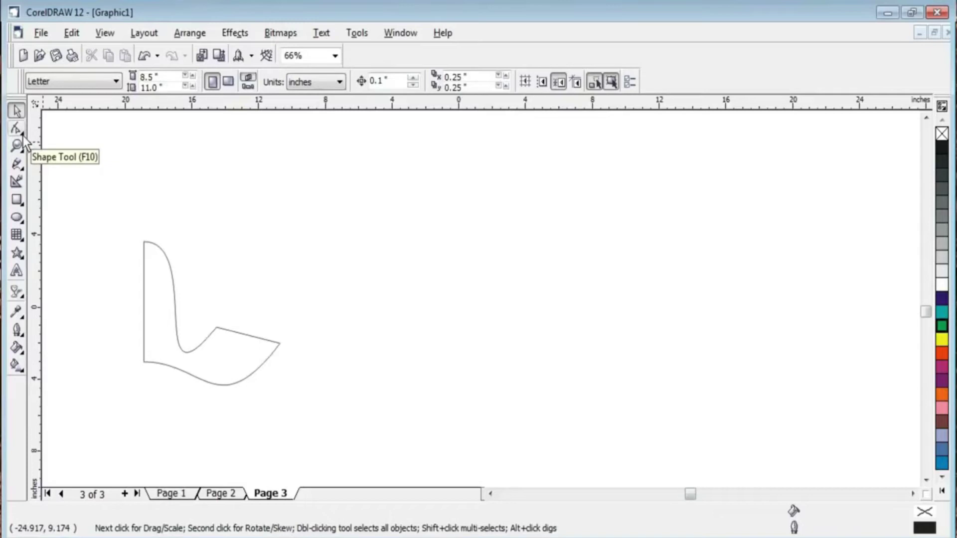
# Draw a circle about 10.89 inches across right of the curved shape, then nudge it left.
pyautogui.click(23, 136)
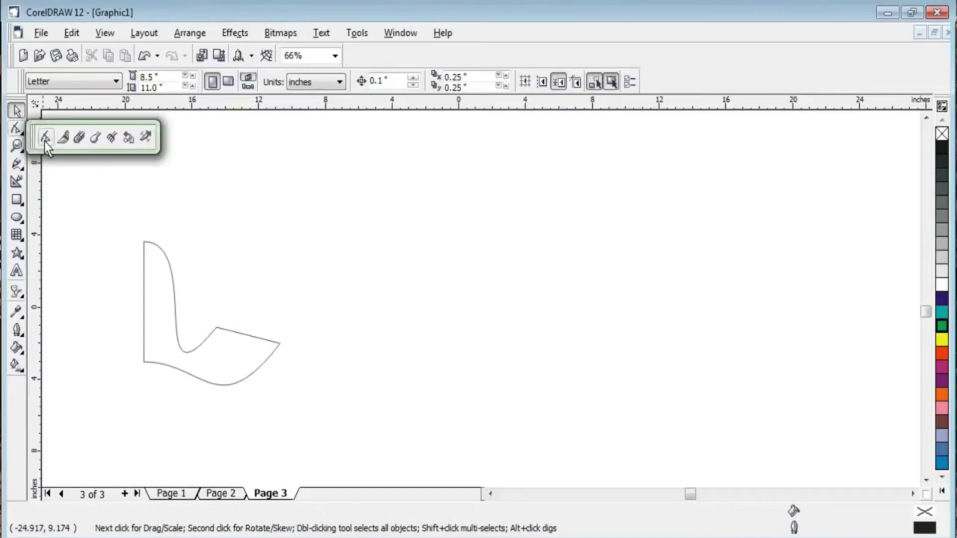
pyautogui.click(15, 230)
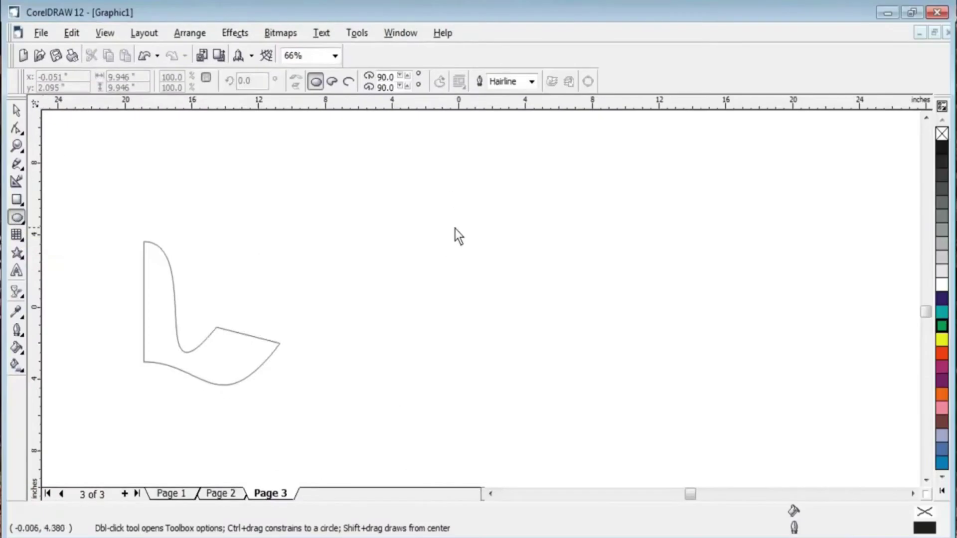
pyautogui.moveTo(425, 166); pyautogui.dragTo(597, 345)
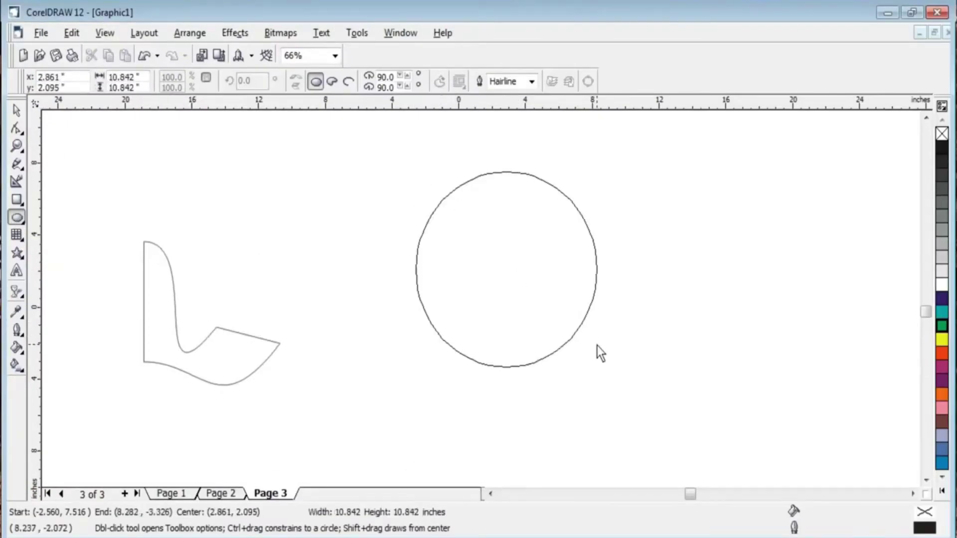
pyautogui.click(16, 110)
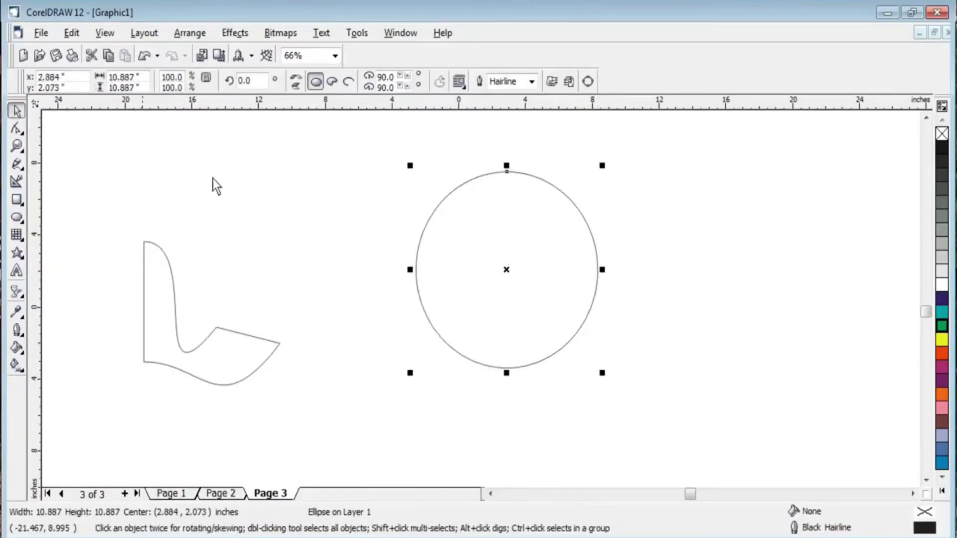
pyautogui.moveTo(482, 248); pyautogui.dragTo(456, 261)
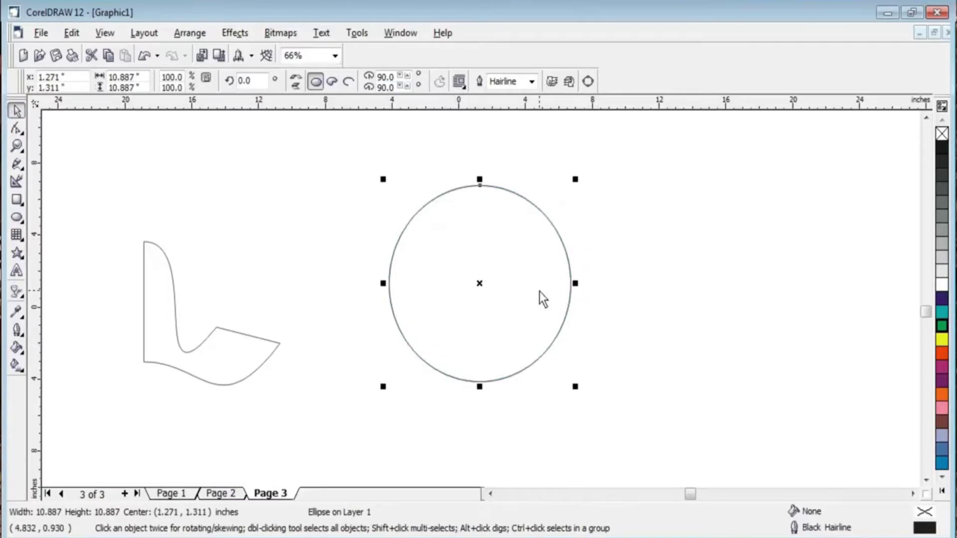
# Make a test offset copy of the circle, remove it, and reselect the original.
pyautogui.moveTo(539, 291); pyautogui.dragTo(591, 311)
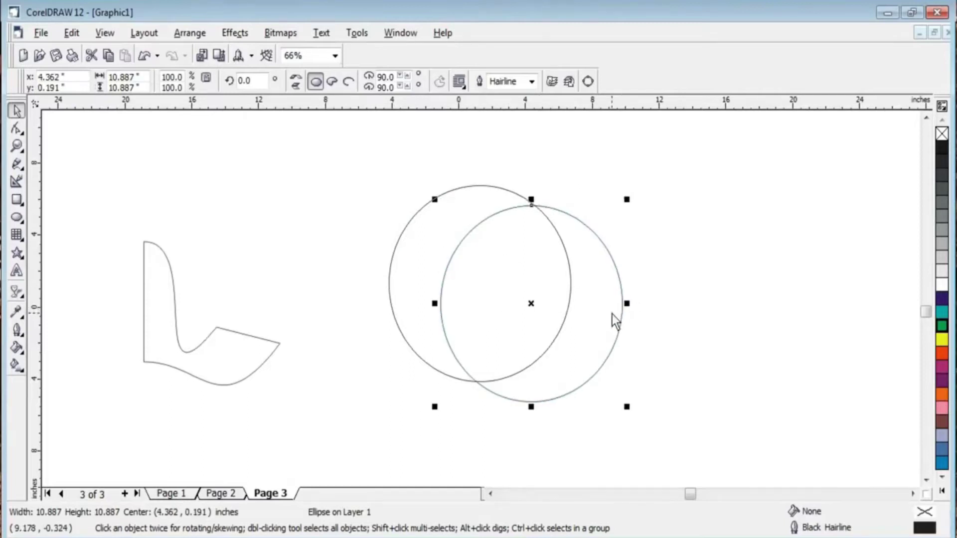
pyautogui.hotkey('ctrl', 'z')
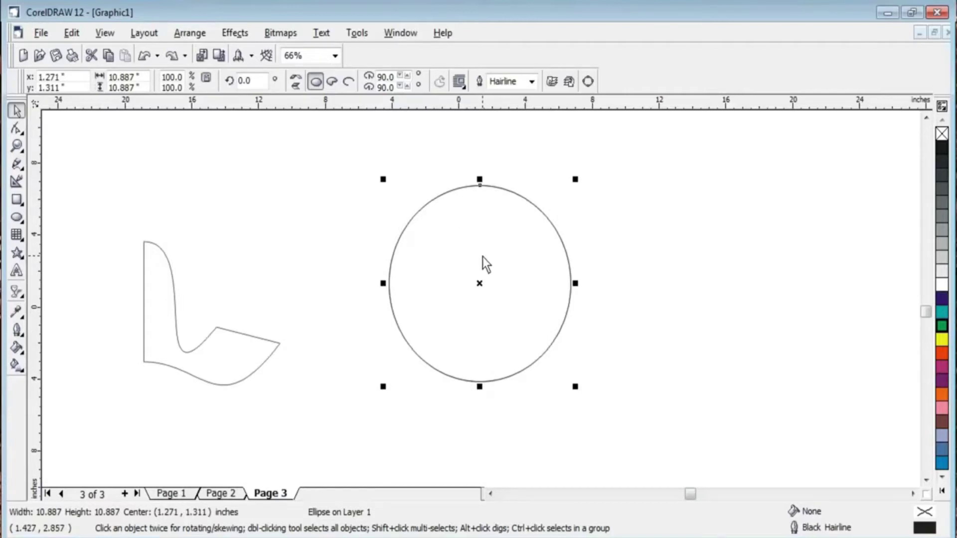
pyautogui.hotkey('ctrl', 'd')
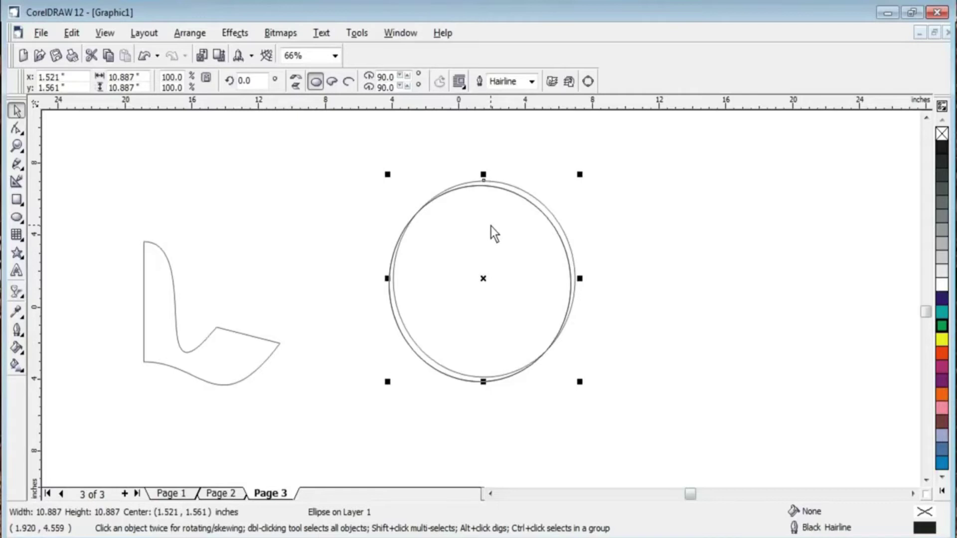
pyautogui.press('Delete')
pyautogui.press('Tab')
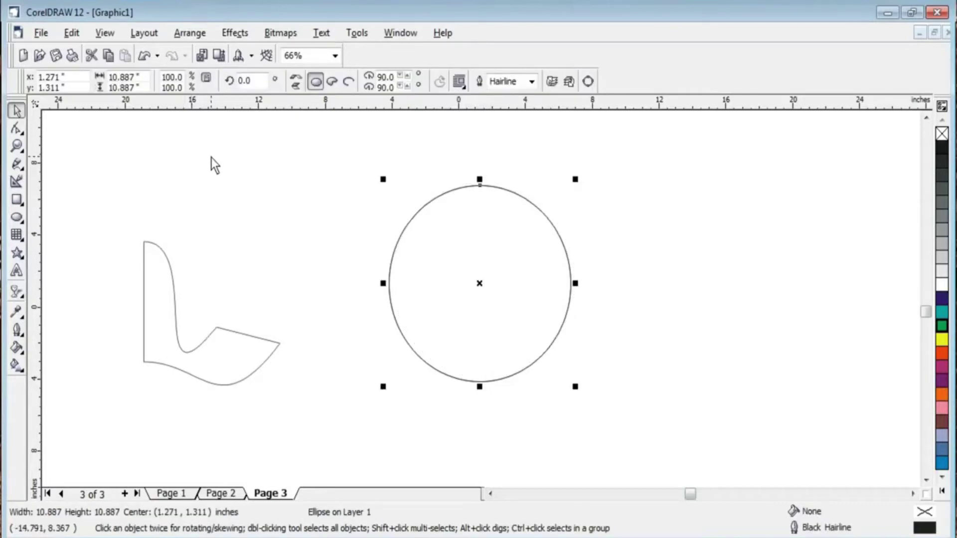
# Slice the circle diagonally with the Knife tool, from its top-right edge to its left edge.
pyautogui.click(24, 132)
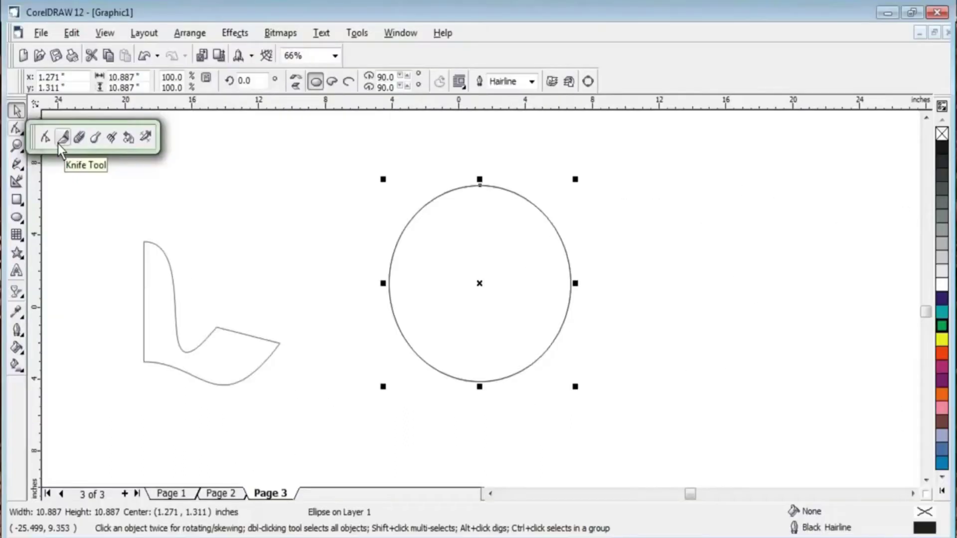
pyautogui.click(62, 137)
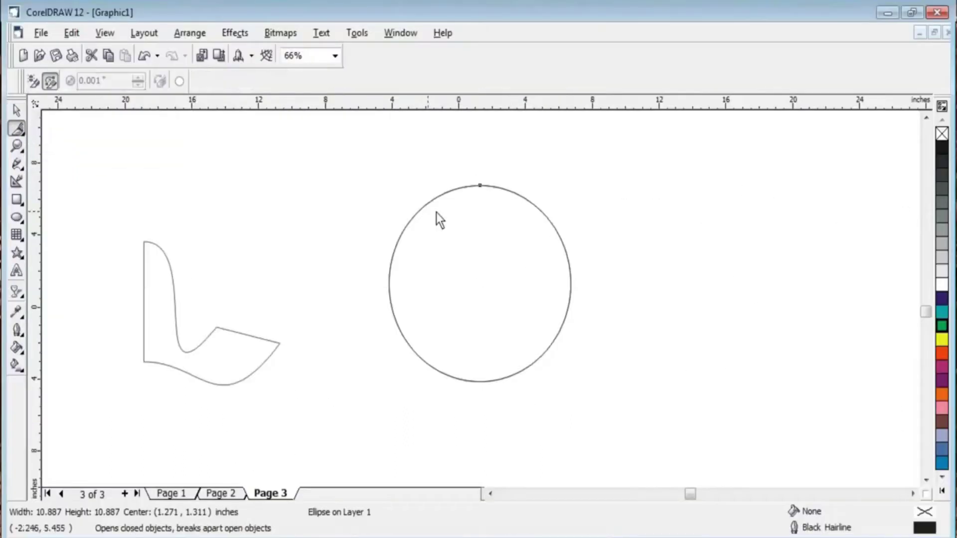
pyautogui.click(511, 192)
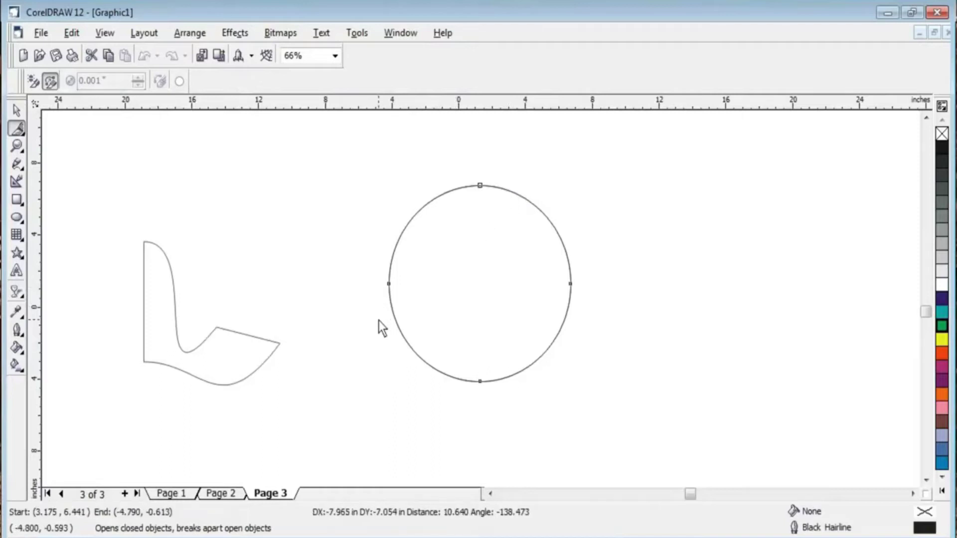
pyautogui.click(392, 306)
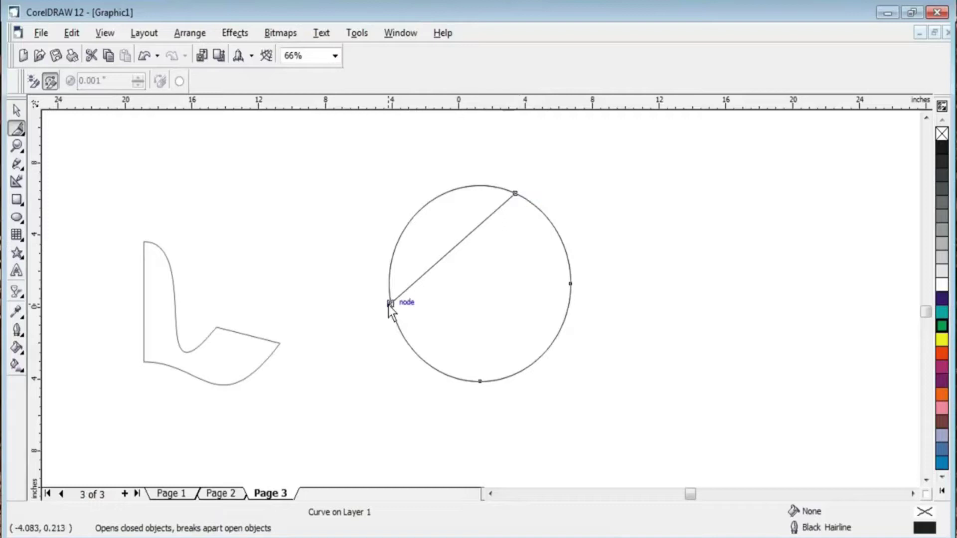
# Drag the cut-off piece up and left out of the circle, then delete it.
pyautogui.click(14, 114)
pyautogui.click(366, 252)
pyautogui.click(439, 256)
pyautogui.moveTo(427, 229); pyautogui.dragTo(330, 212)
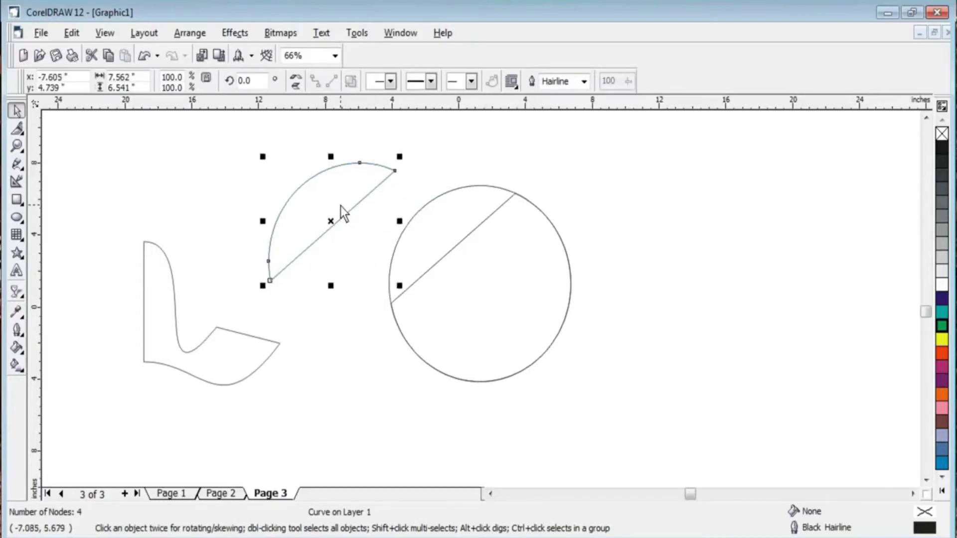
pyautogui.press('Delete')
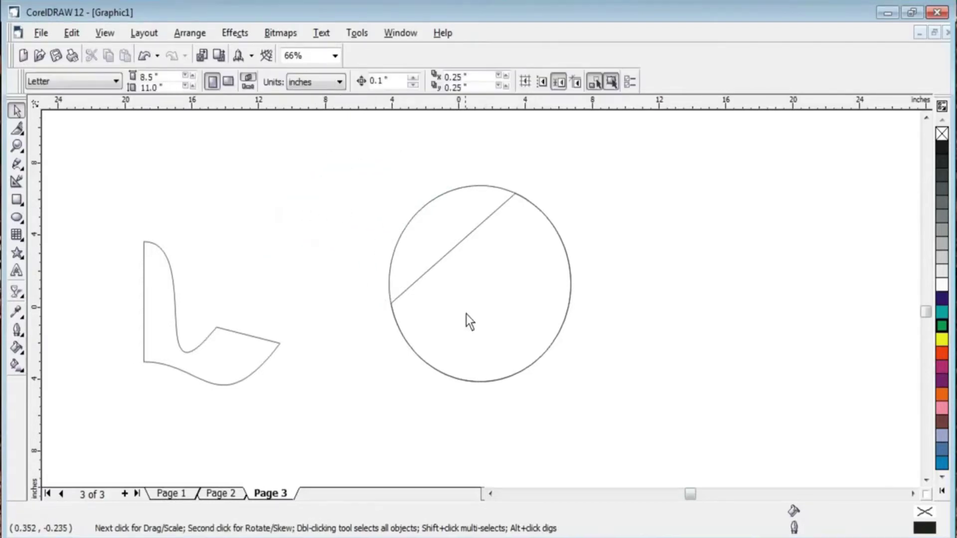
# Fill the larger circle piece baby blue and the upper-left slice pastel blue with matching outline.
pyautogui.click(569, 319)
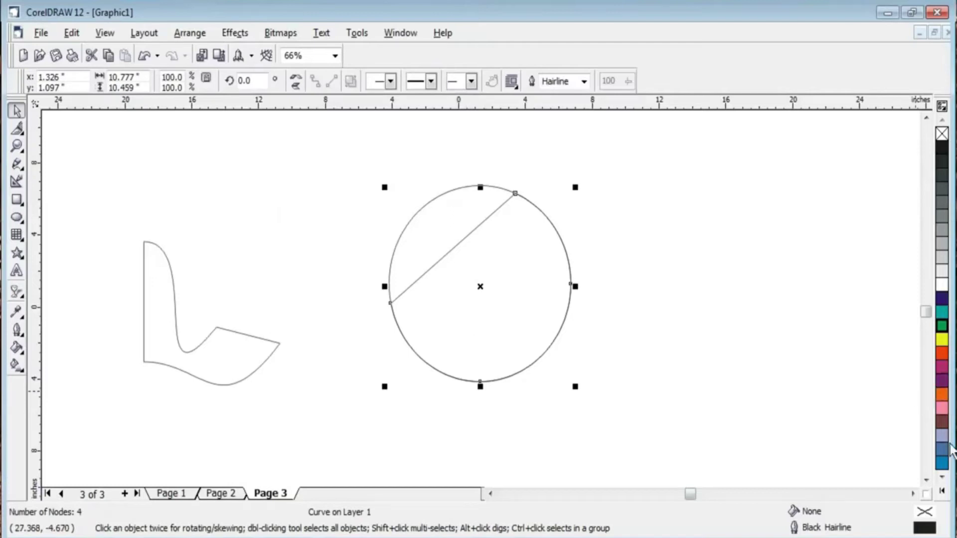
pyautogui.click(942, 463)
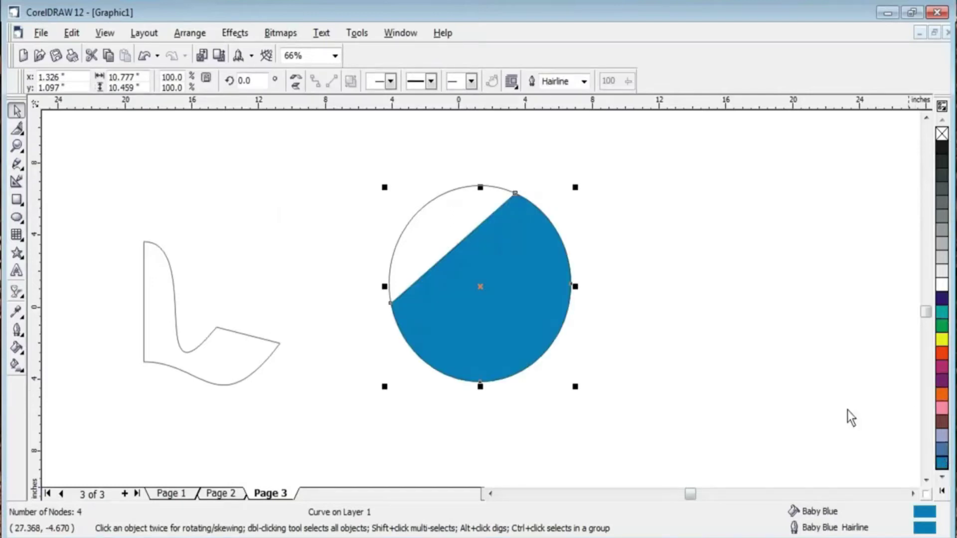
pyautogui.click(427, 221)
pyautogui.click(941, 448)
pyautogui.rightClick(942, 449)
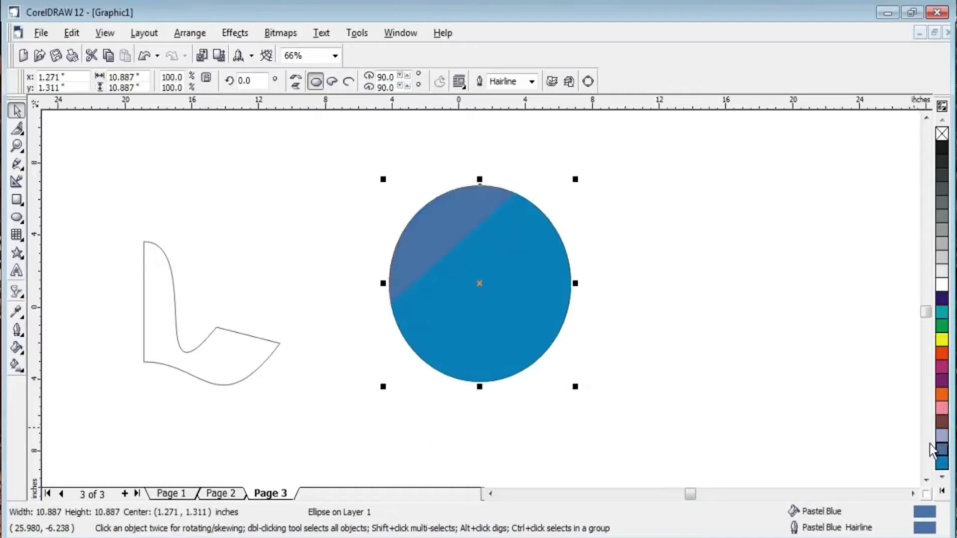
pyautogui.click(516, 323)
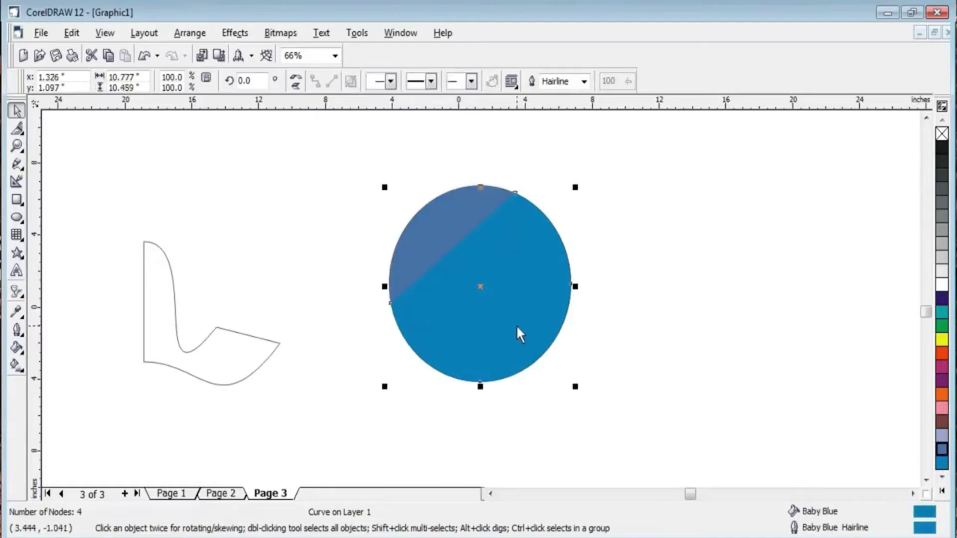
pyautogui.click(21, 133)
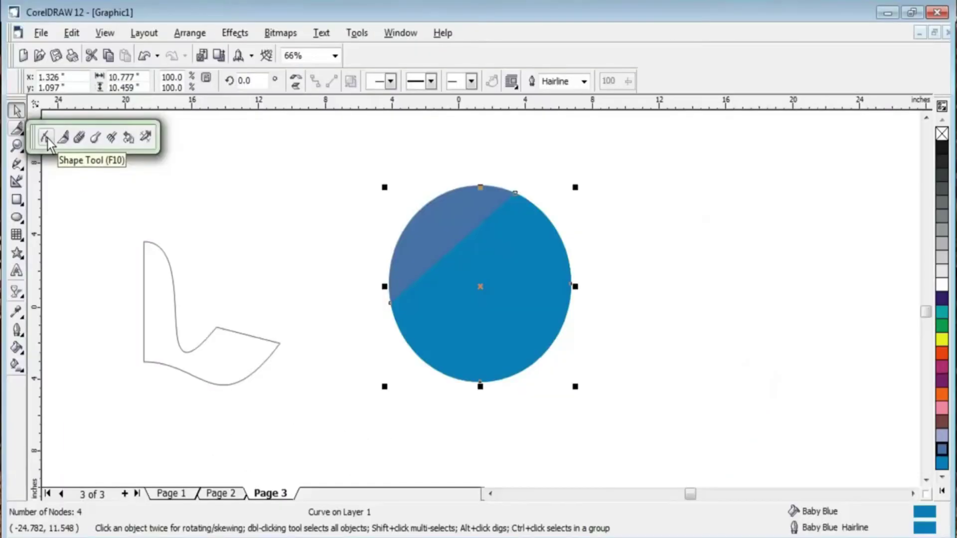
# Convert the dividing line between the blue pieces to a curve and drag it into an S-shape.
pyautogui.click(47, 138)
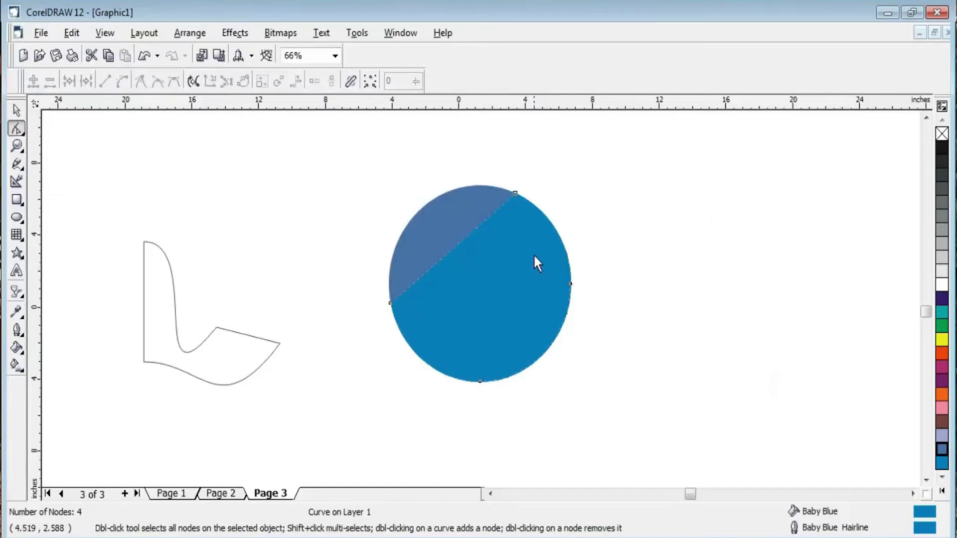
pyautogui.rightClick(459, 245)
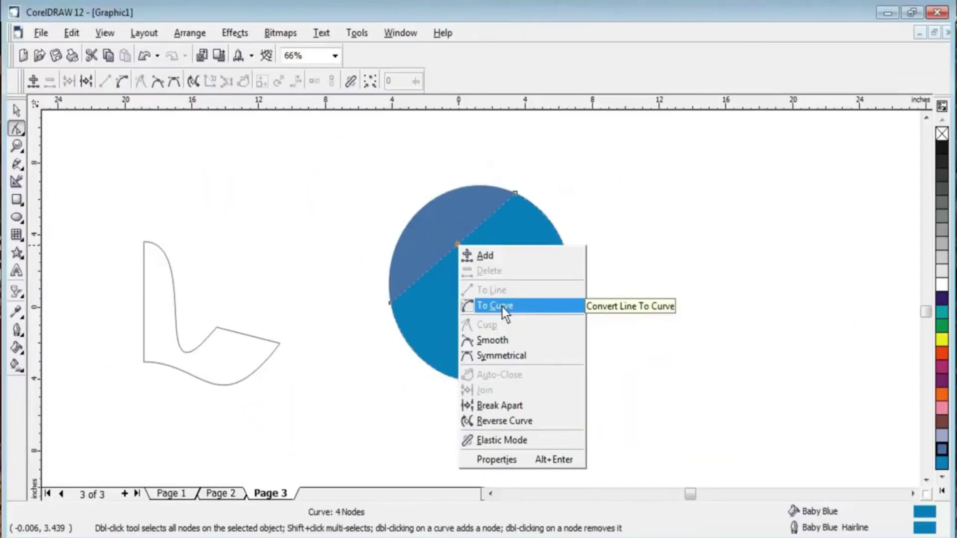
pyautogui.click(501, 307)
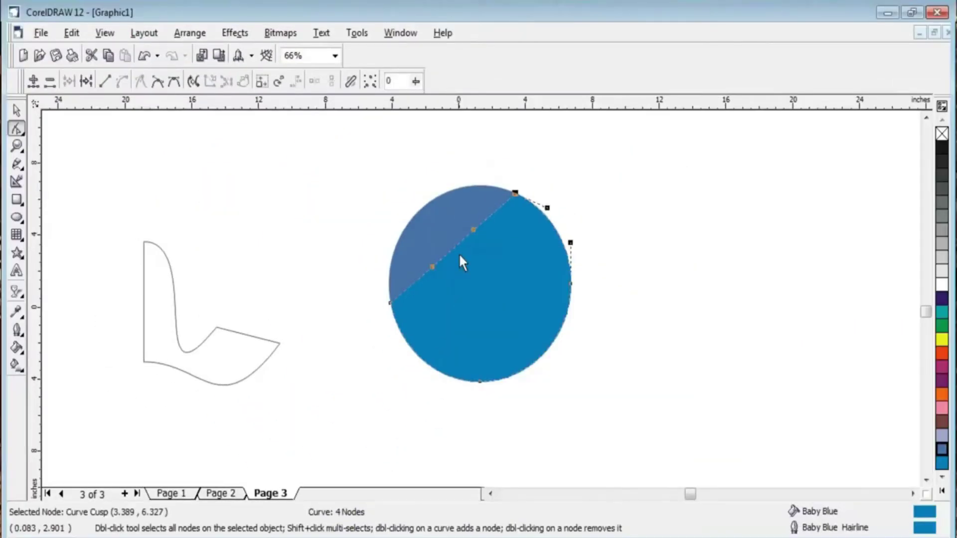
pyautogui.moveTo(432, 267); pyautogui.dragTo(450, 288)
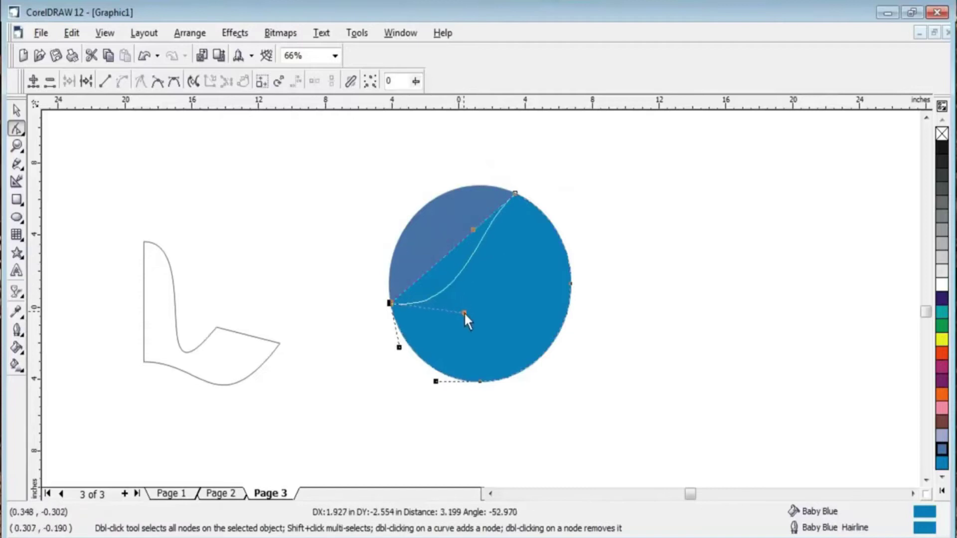
pyautogui.moveTo(451, 288); pyautogui.dragTo(464, 312)
pyautogui.moveTo(473, 228); pyautogui.dragTo(432, 232)
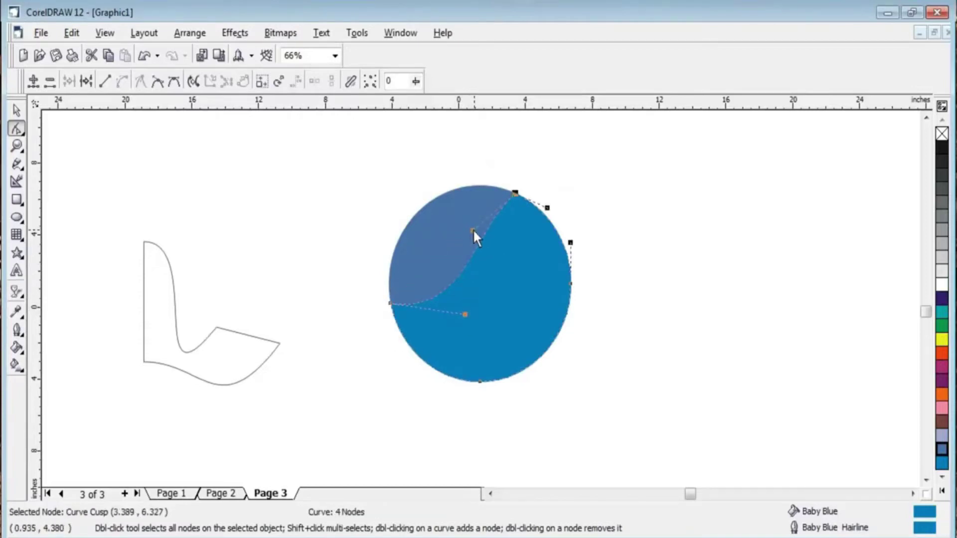
pyautogui.click(16, 110)
pyautogui.click(584, 243)
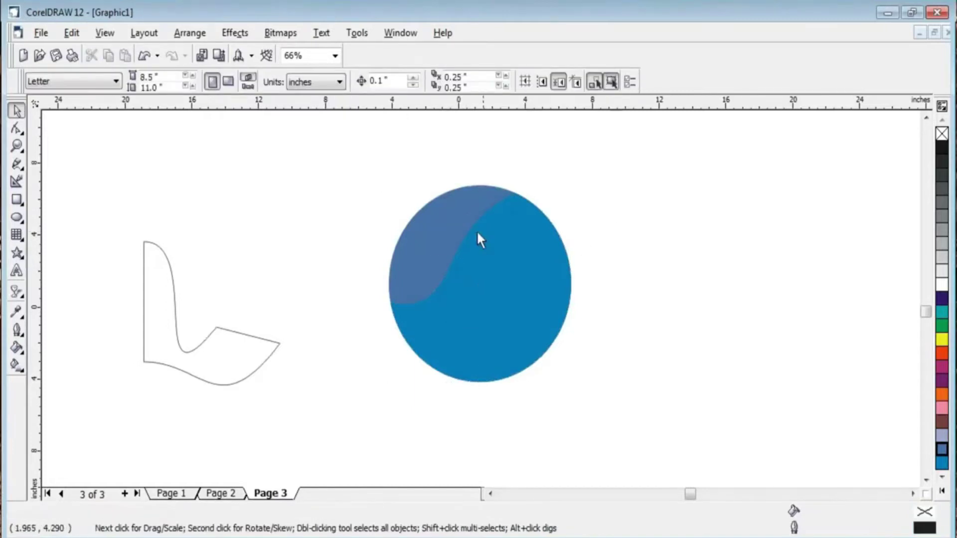
pyautogui.click(420, 209)
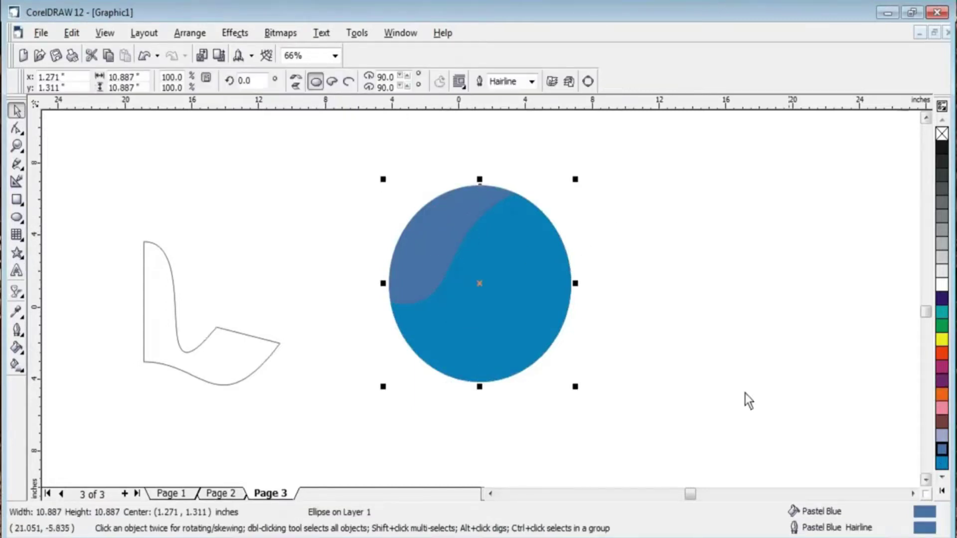
# Try Ice Blue and Ocean Green on the upper slice, then settle on Light BlueGreen.
pyautogui.click(429, 253)
pyautogui.click(942, 491)
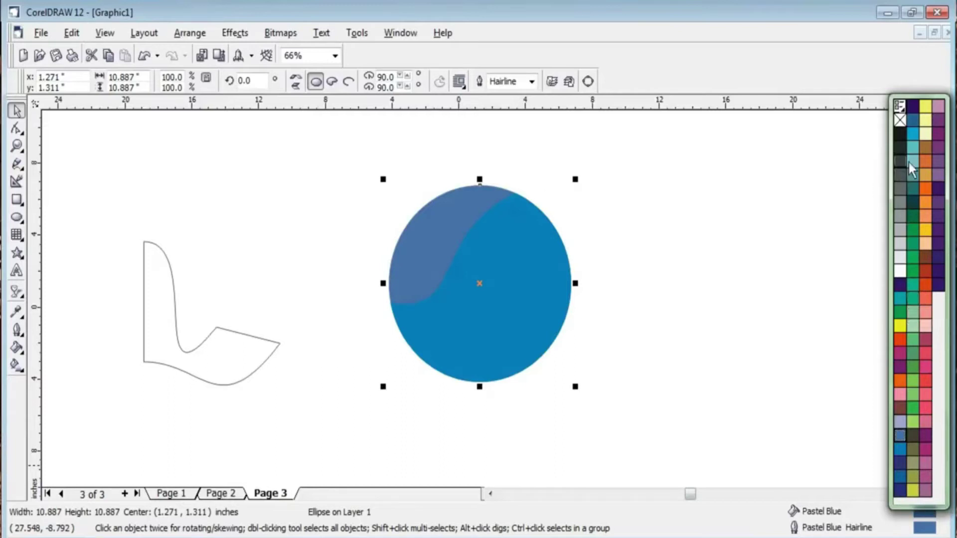
pyautogui.click(912, 149)
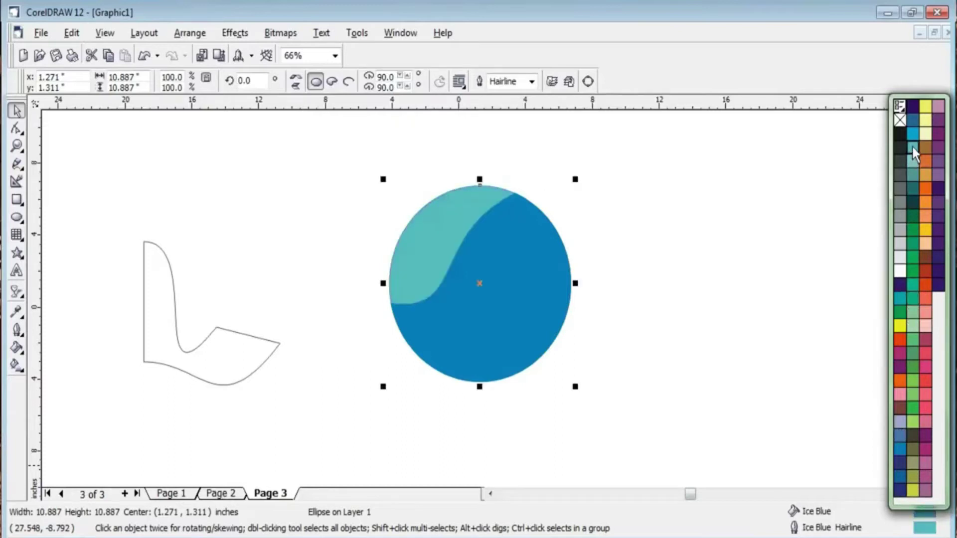
pyautogui.click(913, 178)
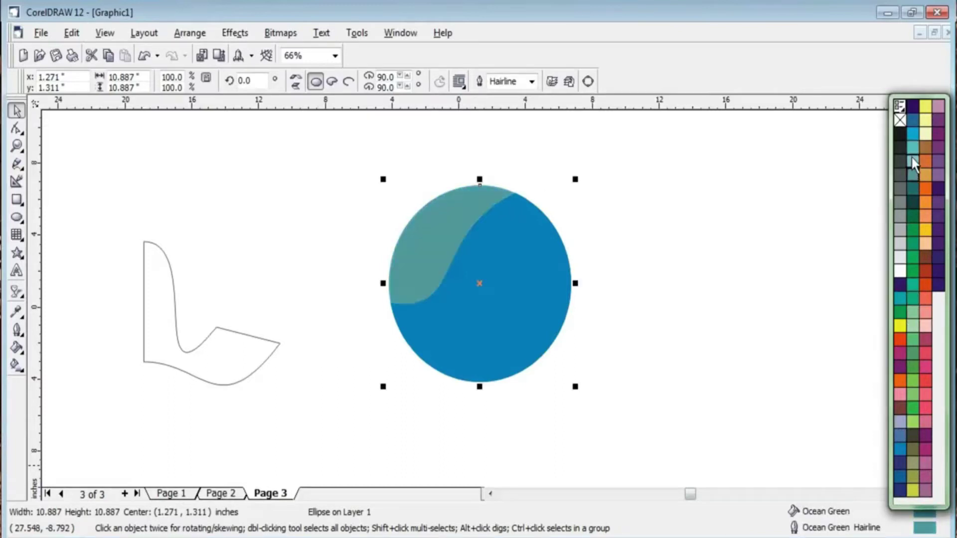
pyautogui.click(911, 157)
pyautogui.click(753, 233)
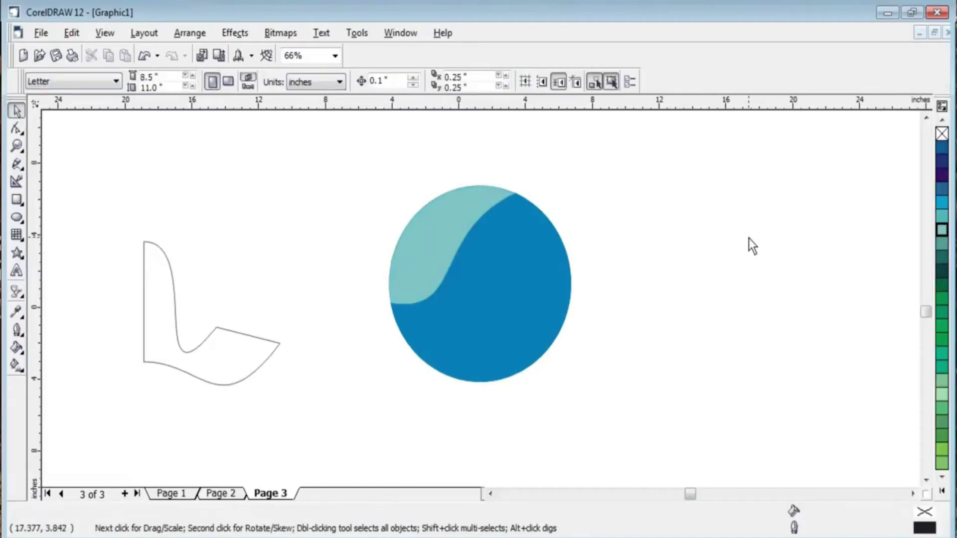
pyautogui.click(16, 271)
# Type the LEARN MORE text on the circle, enlarge it and move it lower.
pyautogui.click(466, 286)
pyautogui.write('Text')
pyautogui.hotkey('ctrl', 'space')
pyautogui.moveTo(507, 291); pyautogui.dragTo(585, 319)
pyautogui.moveTo(541, 291); pyautogui.dragTo(505, 319)
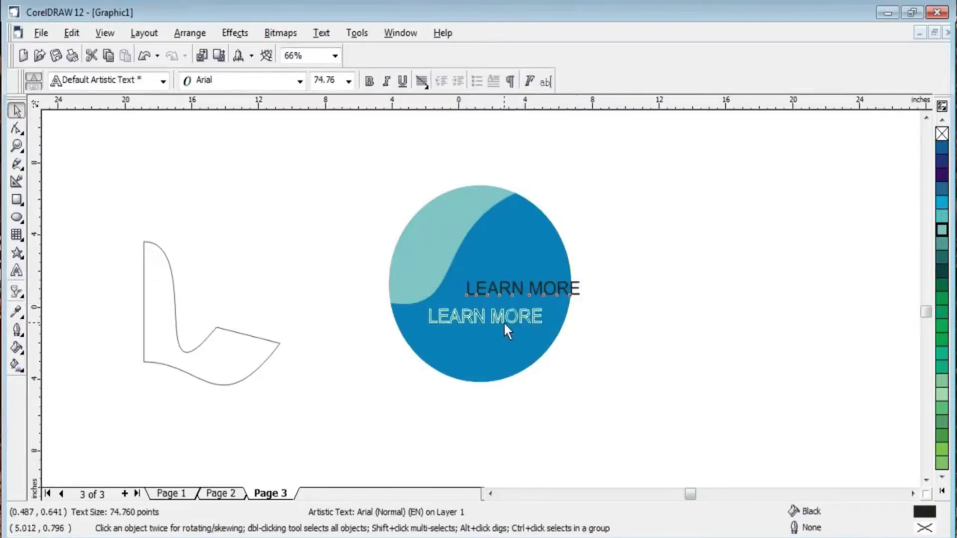
# Make the text bold white Arial Black in the circle's lower half, then select all objects.
pyautogui.click(370, 82)
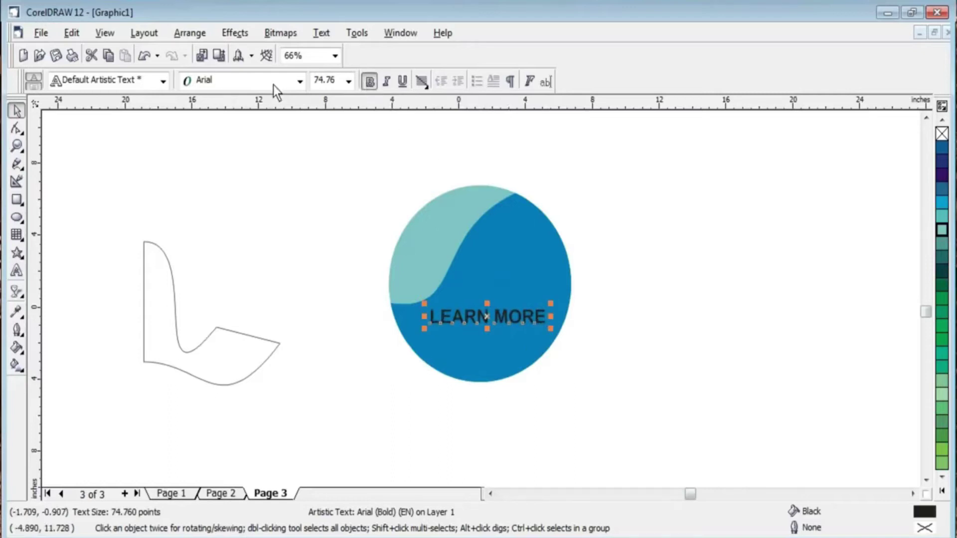
pyautogui.click(273, 84)
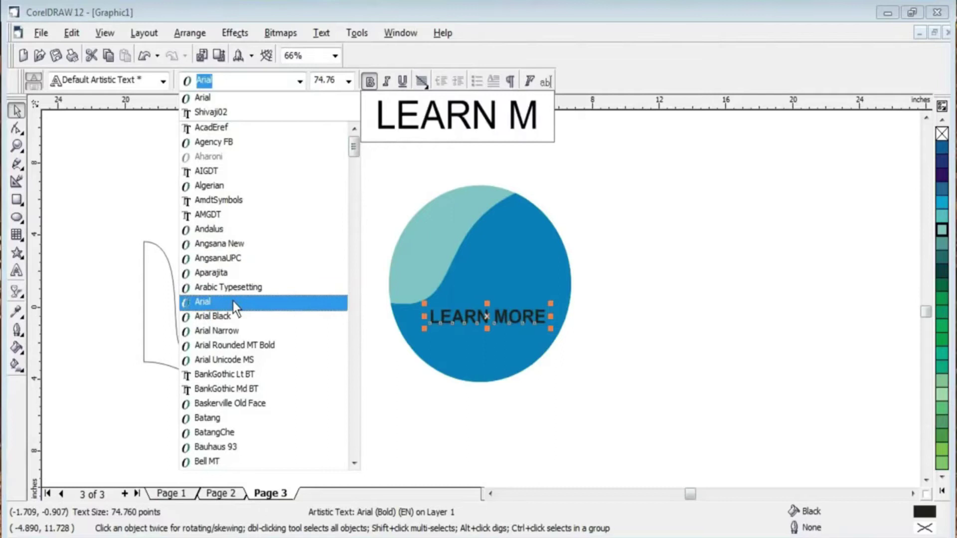
pyautogui.click(239, 316)
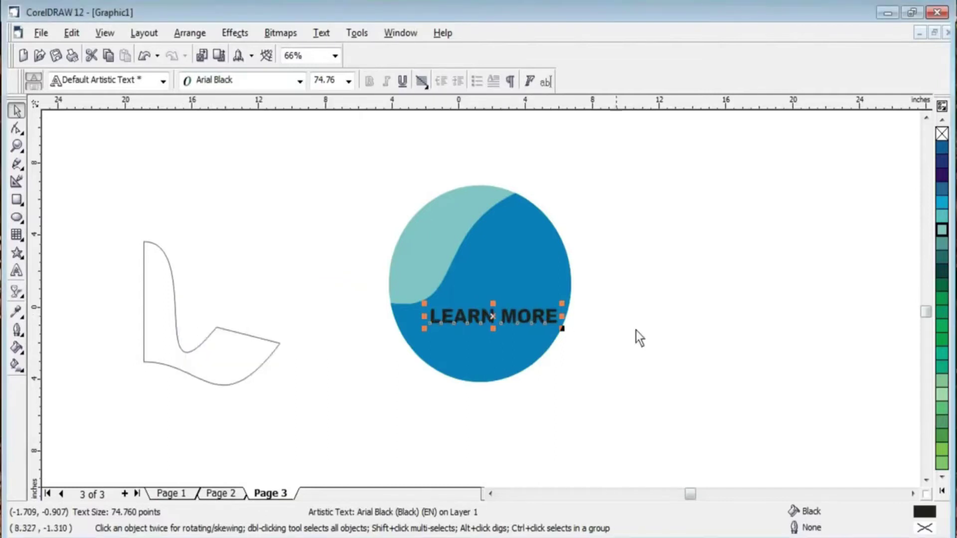
pyautogui.moveTo(524, 313)
pyautogui.mouseDown()
pyautogui.moveTo(512, 322)
pyautogui.moveTo(514, 314)
pyautogui.mouseUp()
pyautogui.click(940, 492)
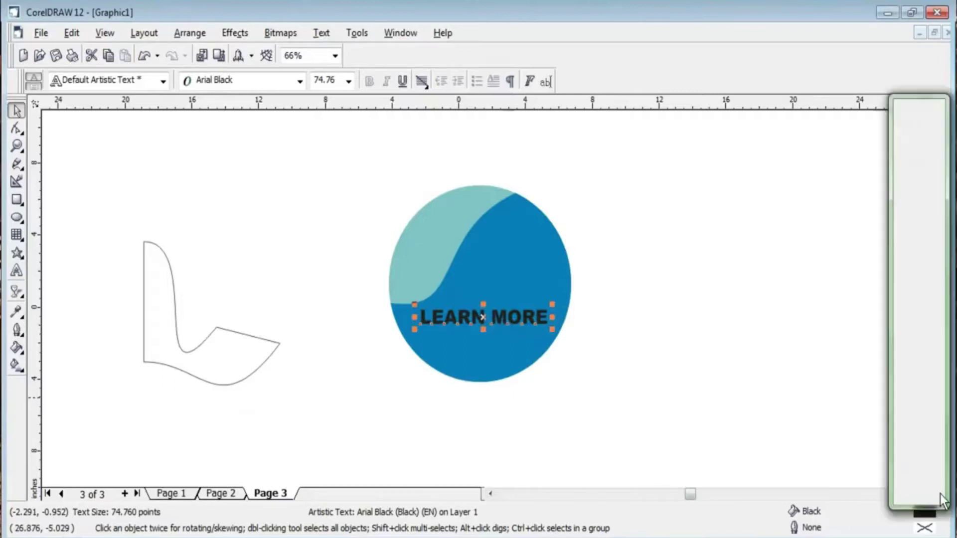
pyautogui.click(900, 270)
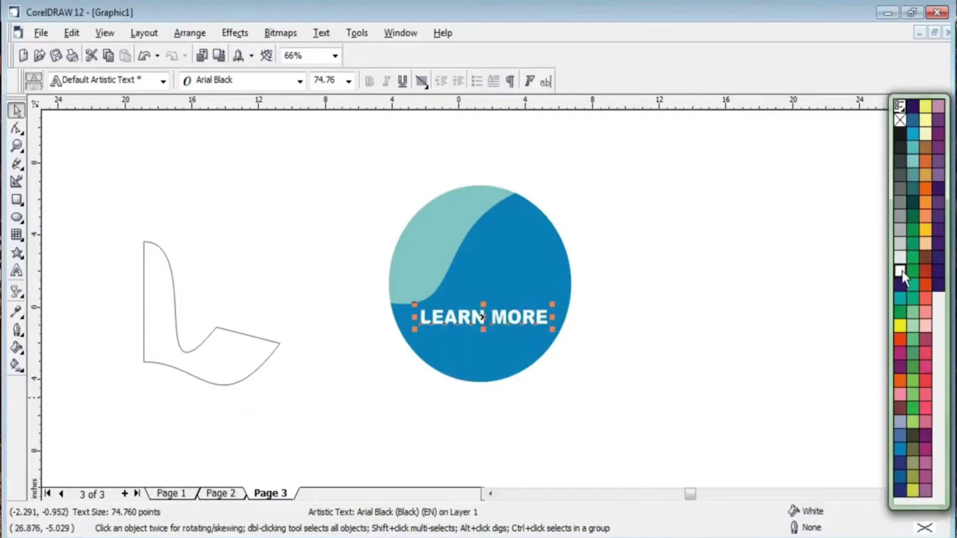
pyautogui.click(741, 297)
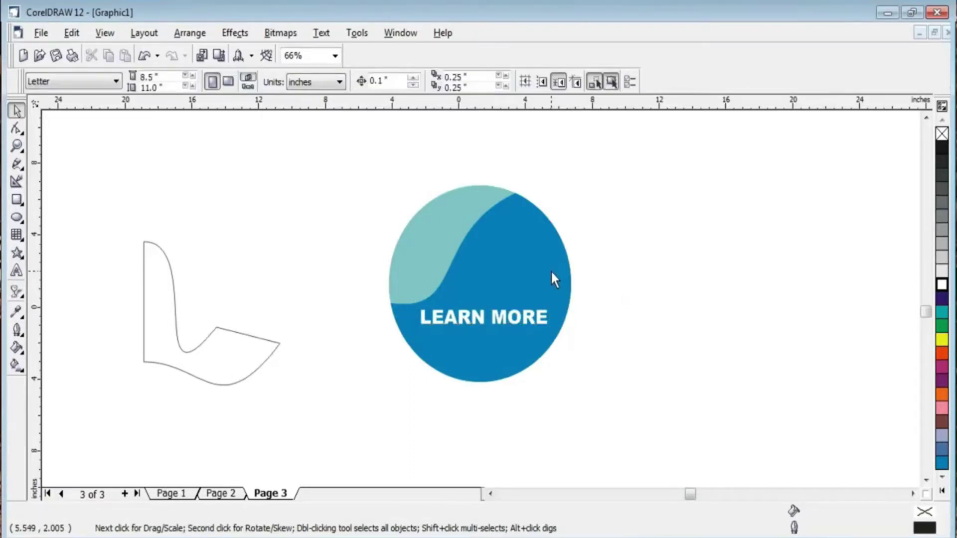
pyautogui.hotkey('ctrl', 'a')
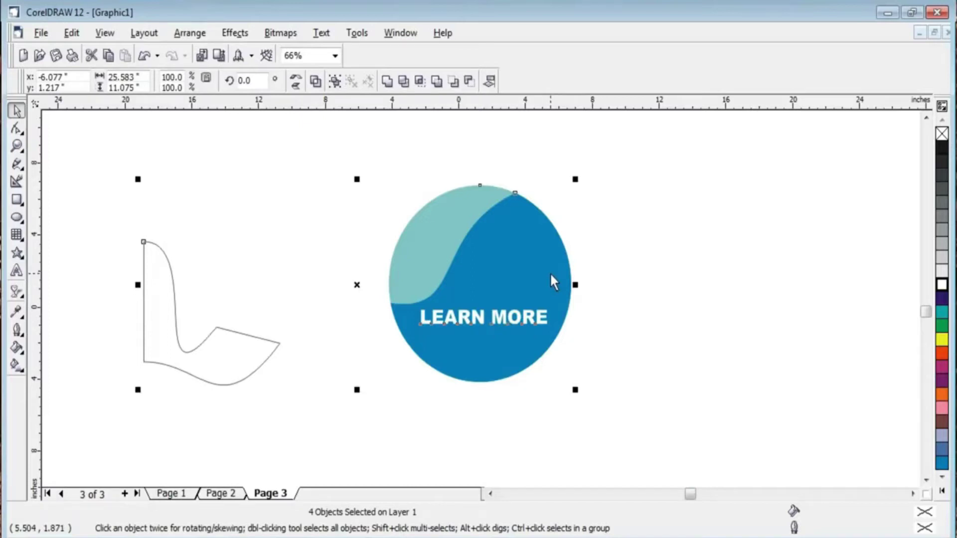
# Draw a tall body rectangle and a small sleeve rectangle at its upper-left corner.
pyautogui.click(689, 340)
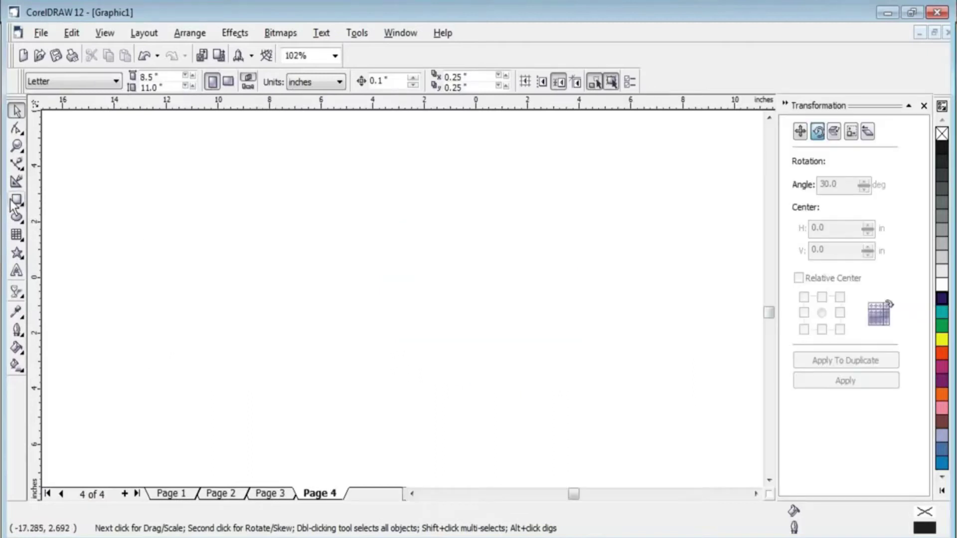
pyautogui.click(17, 199)
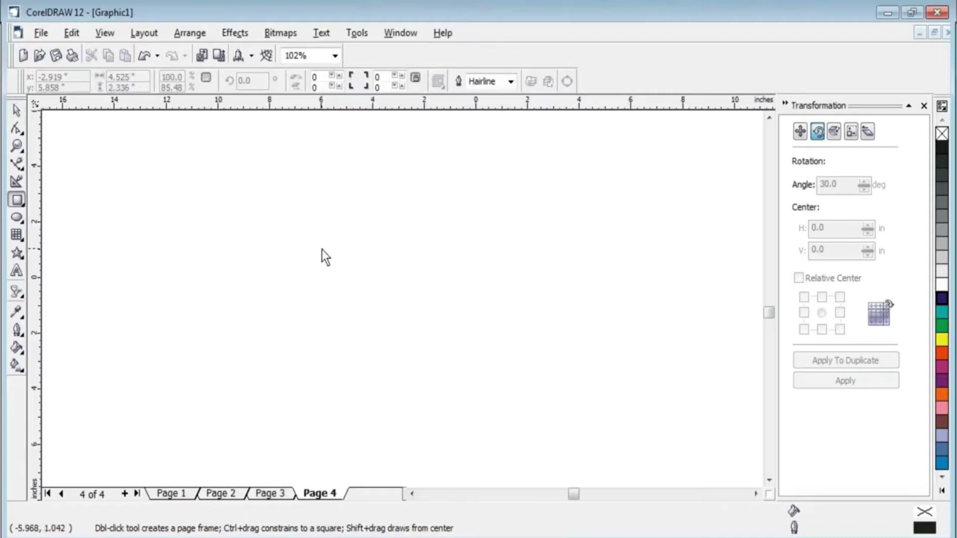
pyautogui.moveTo(306, 228); pyautogui.dragTo(426, 427)
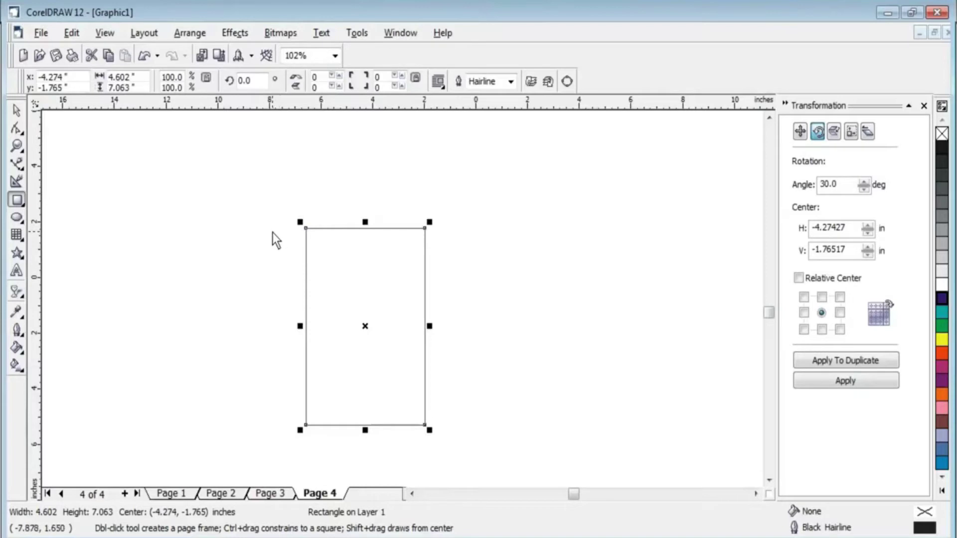
pyautogui.moveTo(273, 231); pyautogui.dragTo(327, 264)
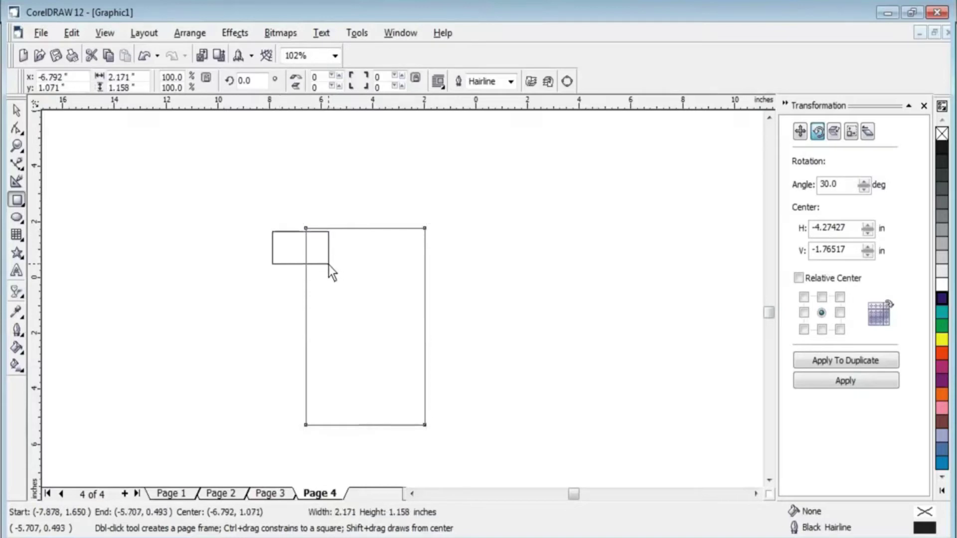
pyautogui.moveTo(328, 265); pyautogui.dragTo(328, 262)
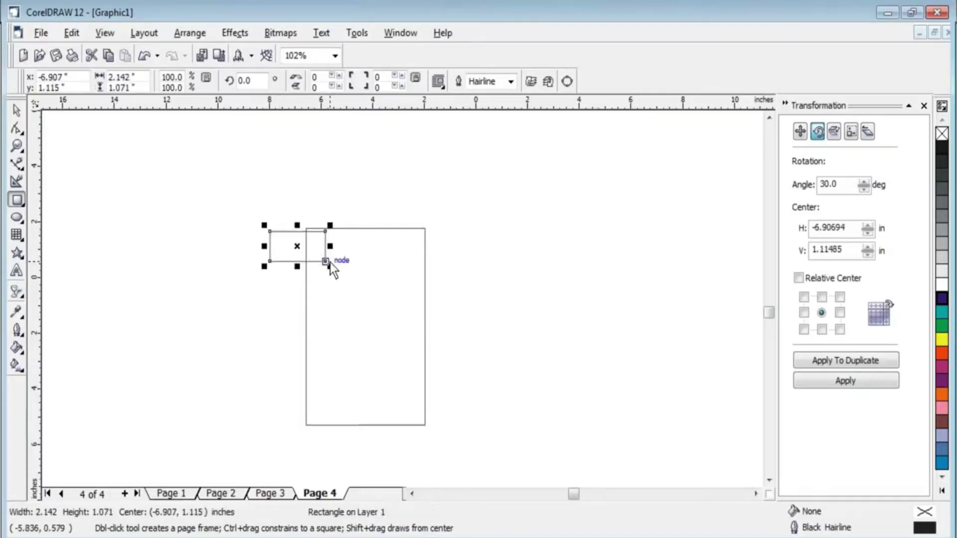
# Nudge the sleeve into place and duplicate it onto the body's right side.
pyautogui.press('Down')
pyautogui.press('Down')
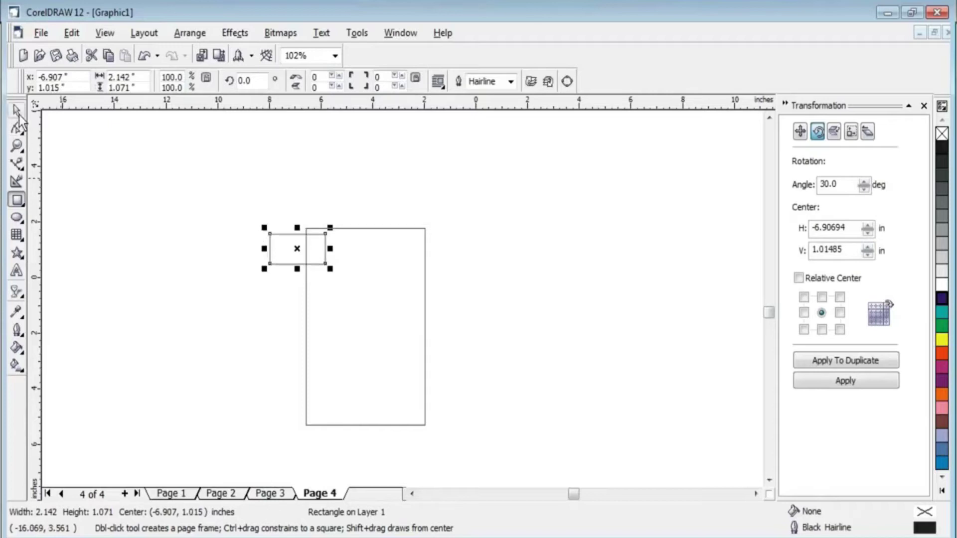
pyautogui.click(17, 110)
pyautogui.press('Up')
pyautogui.press('Down')
pyautogui.press('Up')
pyautogui.press('+')
pyautogui.press('Right')
pyautogui.press('Right')
pyautogui.press('Right')
pyautogui.press('Right')
pyautogui.press('Right')
pyautogui.press('Right')
pyautogui.press('Right')
pyautogui.press('Right')
pyautogui.press('Right')
pyautogui.press('Right')
pyautogui.press('Right')
pyautogui.press('Right')
pyautogui.press('Right')
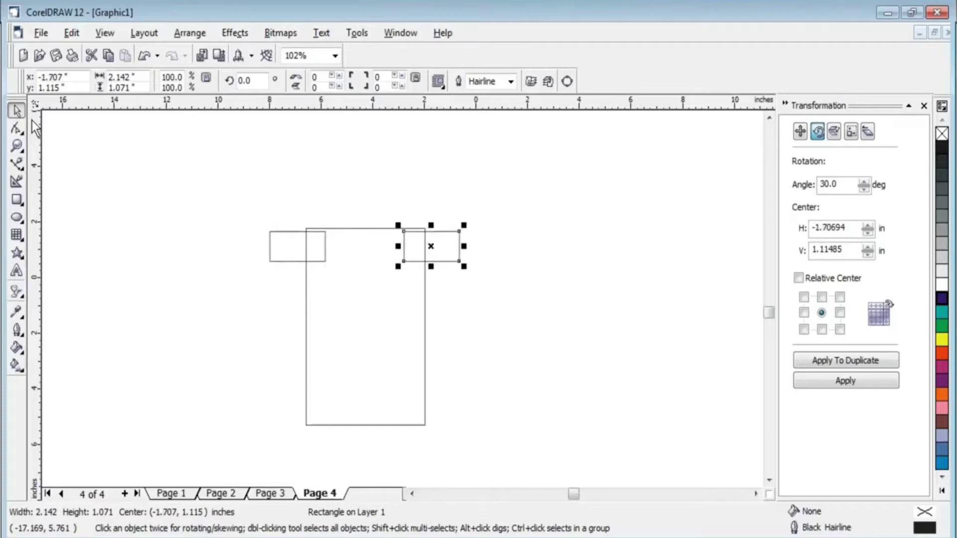
# Draw a short shoulder strip above the body and marquee-select all four rectangles.
pyautogui.click(17, 200)
pyautogui.moveTo(327, 175)
pyautogui.mouseDown()
pyautogui.moveTo(394, 234)
pyautogui.moveTo(404, 230)
pyautogui.mouseUp()
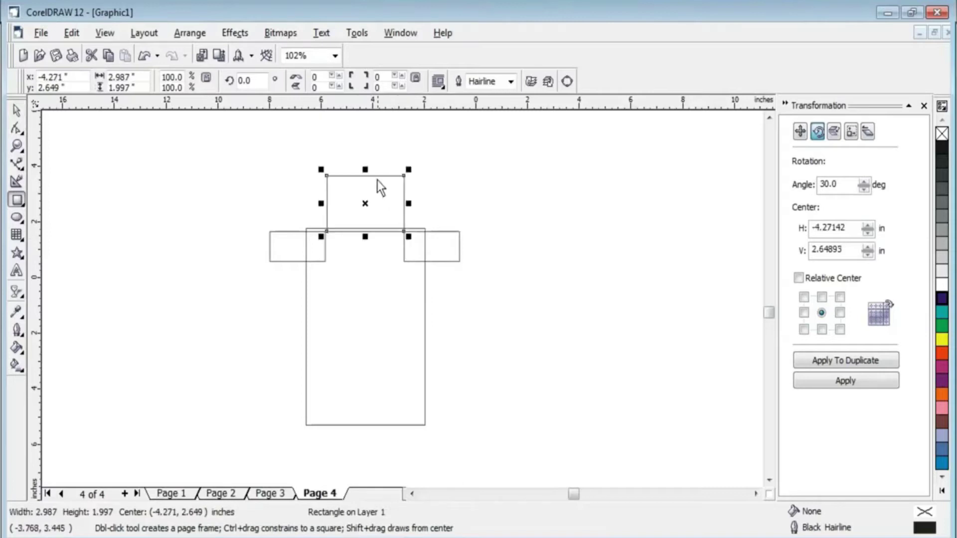
pyautogui.moveTo(366, 175); pyautogui.dragTo(366, 197)
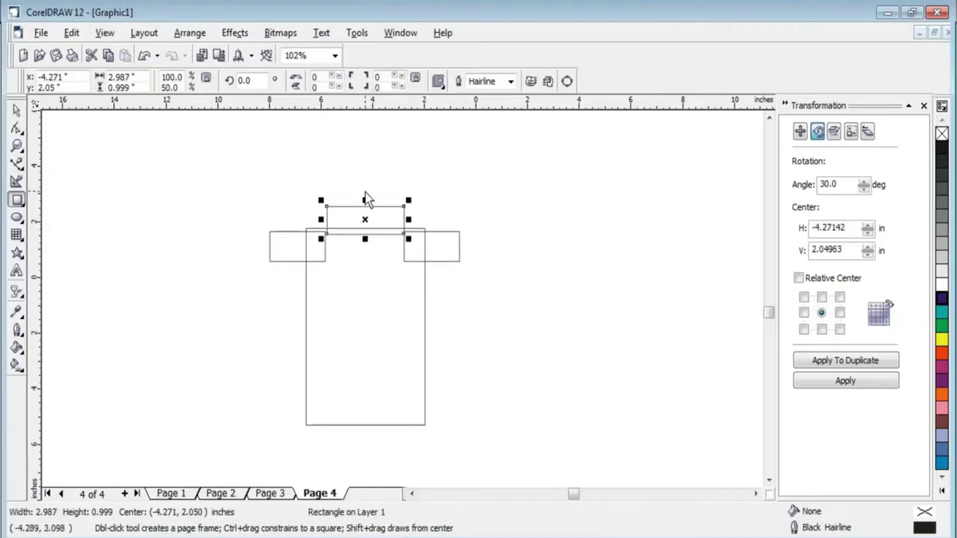
pyautogui.click(16, 109)
pyautogui.moveTo(214, 181)
pyautogui.mouseDown()
pyautogui.moveTo(497, 413)
pyautogui.moveTo(497, 441)
pyautogui.mouseUp()
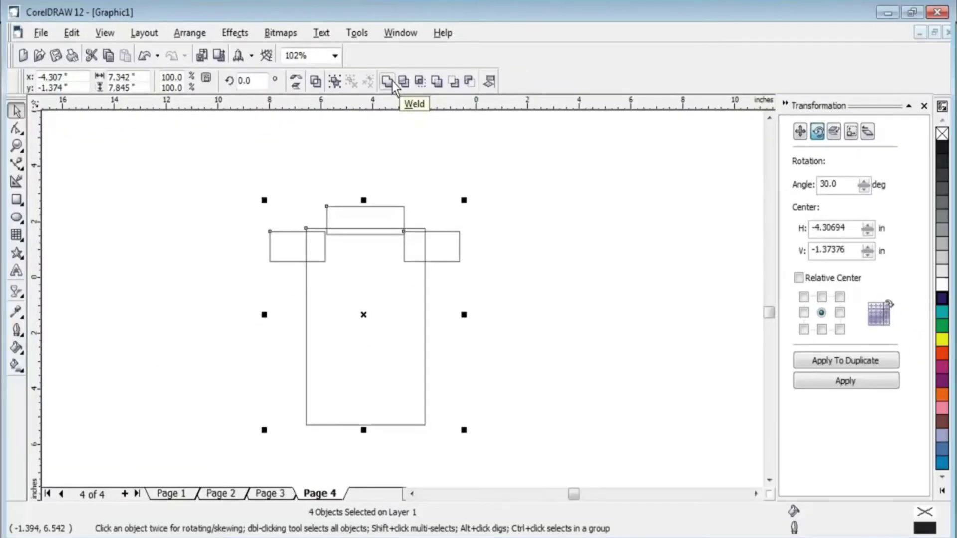
# Weld the four rectangles into one shape and drag the sleeve nodes down to angle both sleeves.
pyautogui.click(393, 81)
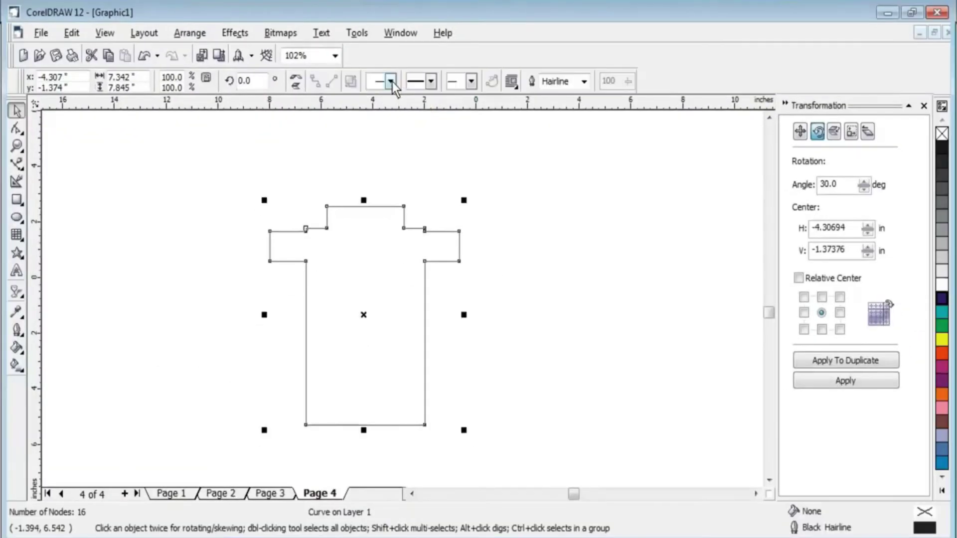
pyautogui.click(16, 128)
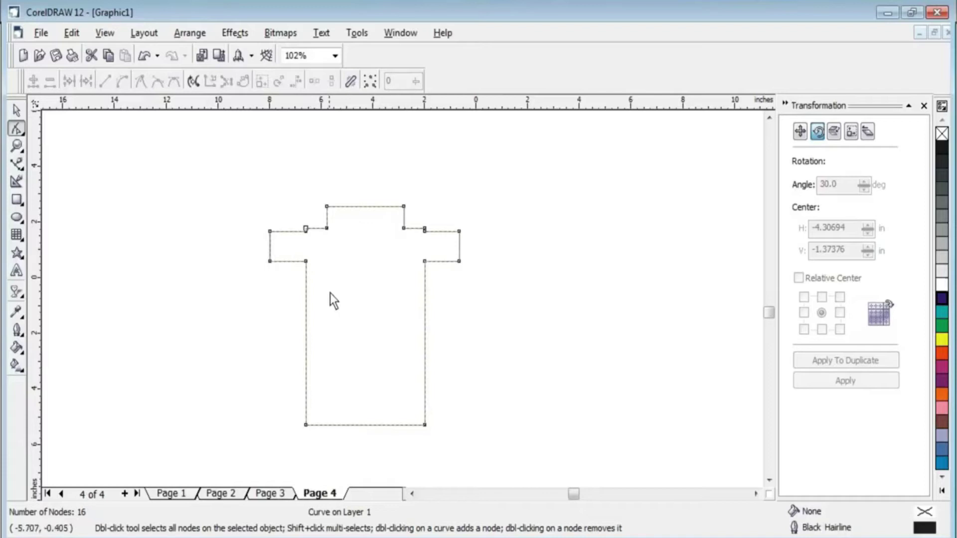
pyautogui.scroll(1, 286, 258)
pyautogui.moveTo(258, 259); pyautogui.dragTo(264, 292)
pyautogui.moveTo(258, 215); pyautogui.dragTo(242, 255)
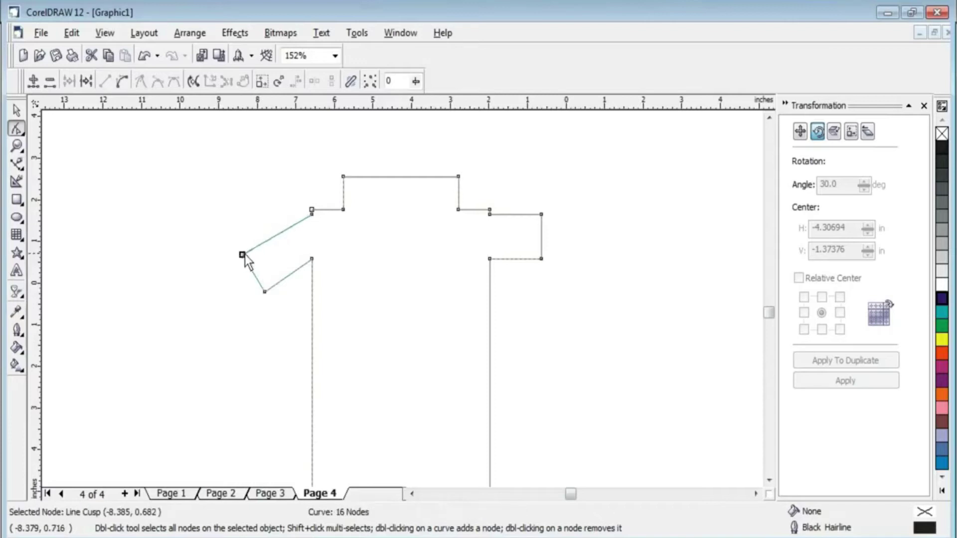
pyautogui.moveTo(541, 259); pyautogui.dragTo(538, 292)
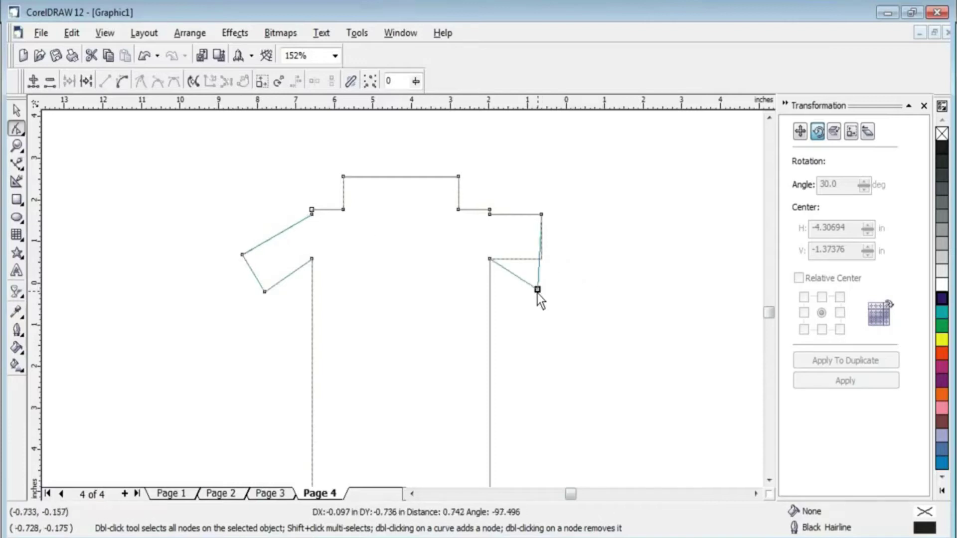
pyautogui.moveTo(542, 214); pyautogui.dragTo(554, 251)
# Delete the extra right and left shoulder nodes, leaving a 14-node outline.
pyautogui.scroll(3, 490, 211)
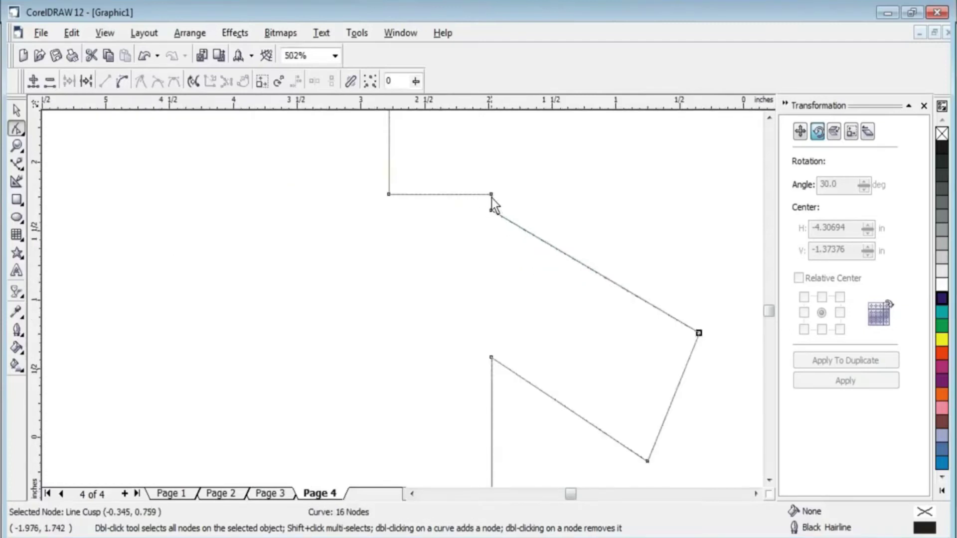
pyautogui.doubleClick(491, 195)
pyautogui.scroll(-1, 511, 219)
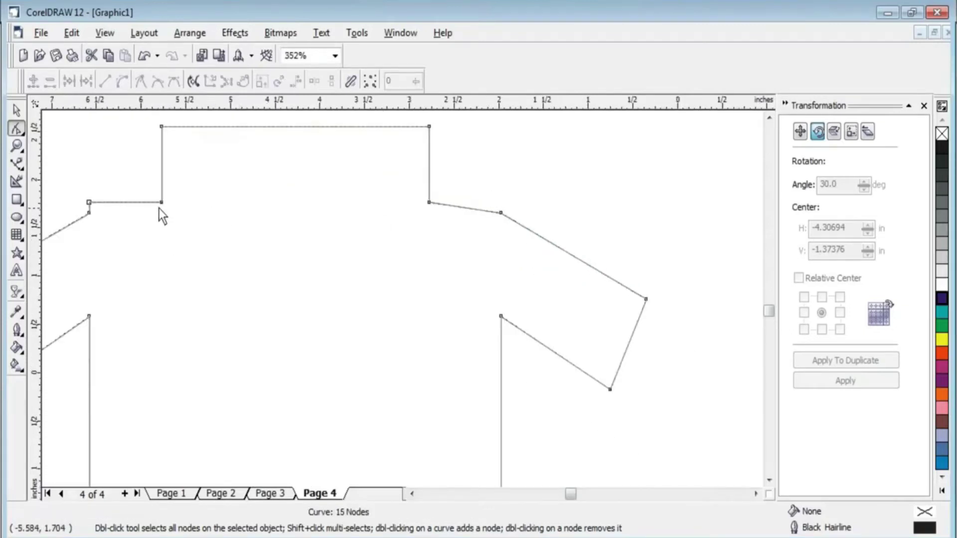
pyautogui.doubleClick(88, 202)
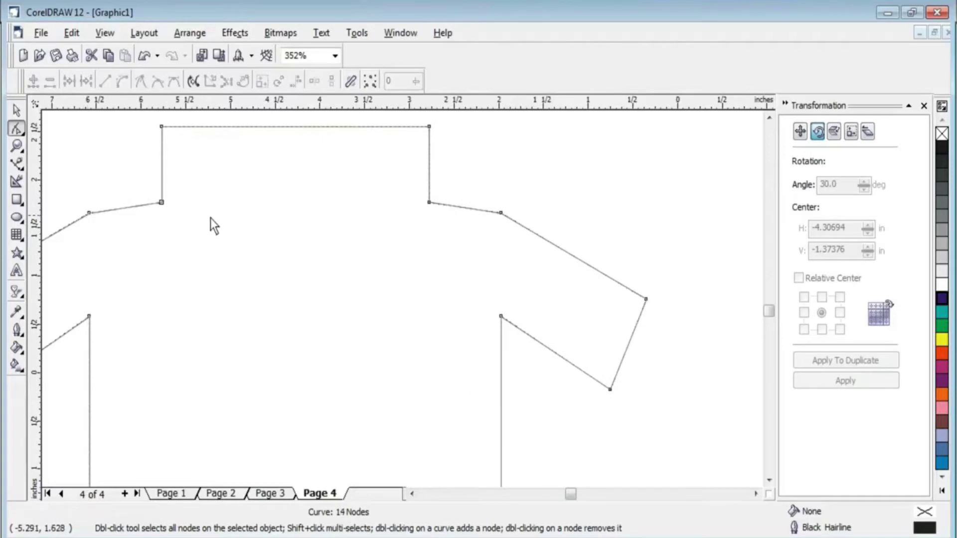
pyautogui.scroll(-2, 214, 219)
# Convert the top neckline edge to a curve and drag it into a deep downward scoop.
pyautogui.rightClick(254, 159)
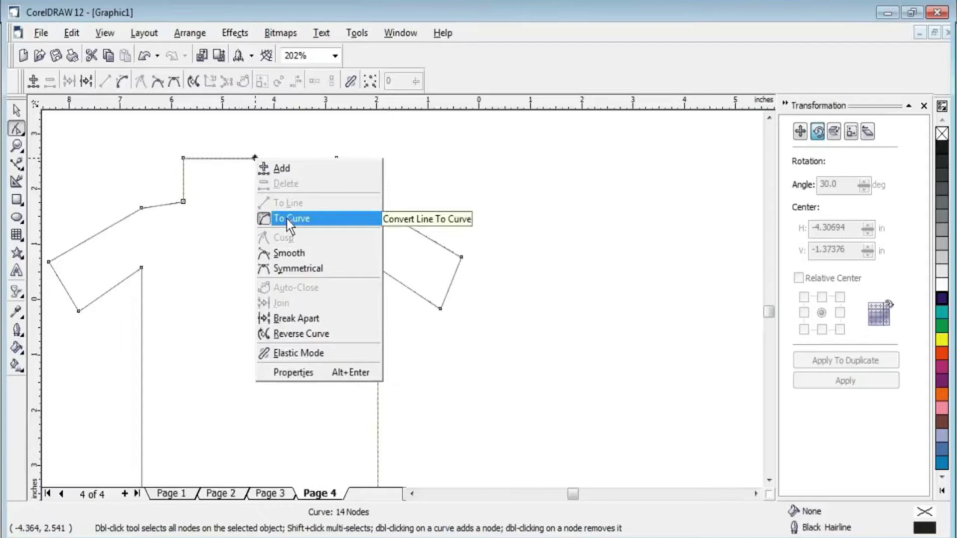
pyautogui.click(286, 219)
pyautogui.moveTo(262, 160); pyautogui.dragTo(261, 183)
pyautogui.moveTo(336, 161); pyautogui.dragTo(336, 181)
pyautogui.moveTo(185, 160); pyautogui.dragTo(183, 179)
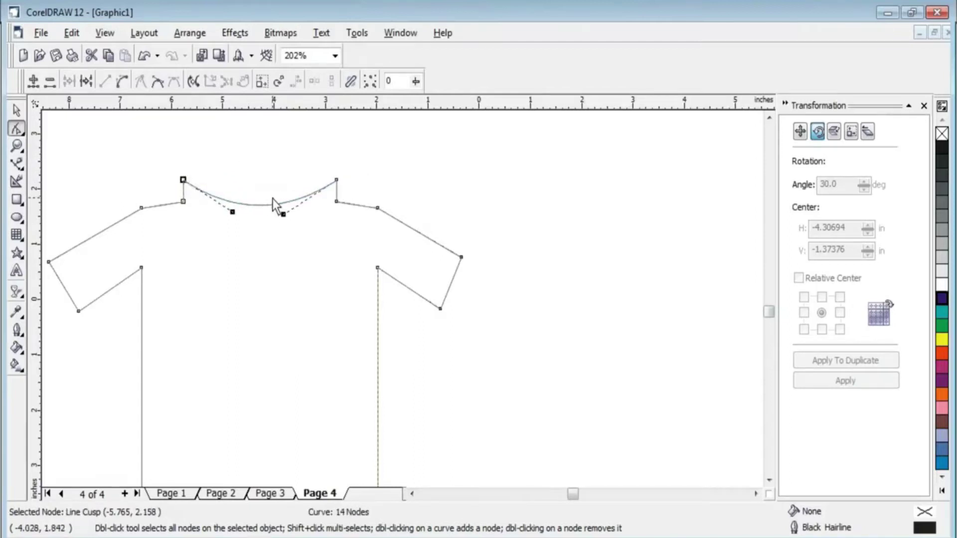
pyautogui.moveTo(268, 206); pyautogui.dragTo(267, 214)
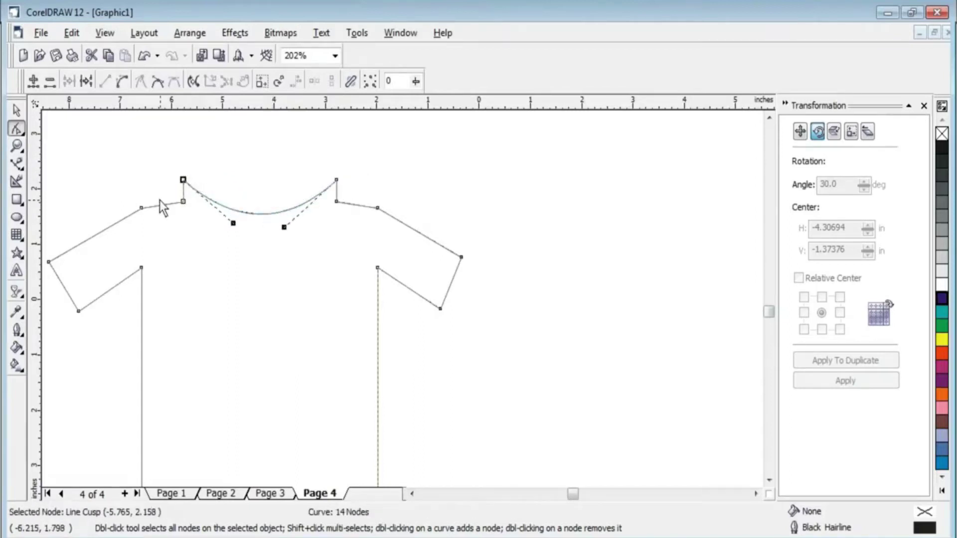
pyautogui.scroll(1, 151, 204)
pyautogui.scroll(1, 130, 202)
# Curve the left and right shoulder lines and arch each gently upward.
pyautogui.moveTo(142, 207); pyautogui.dragTo(127, 208)
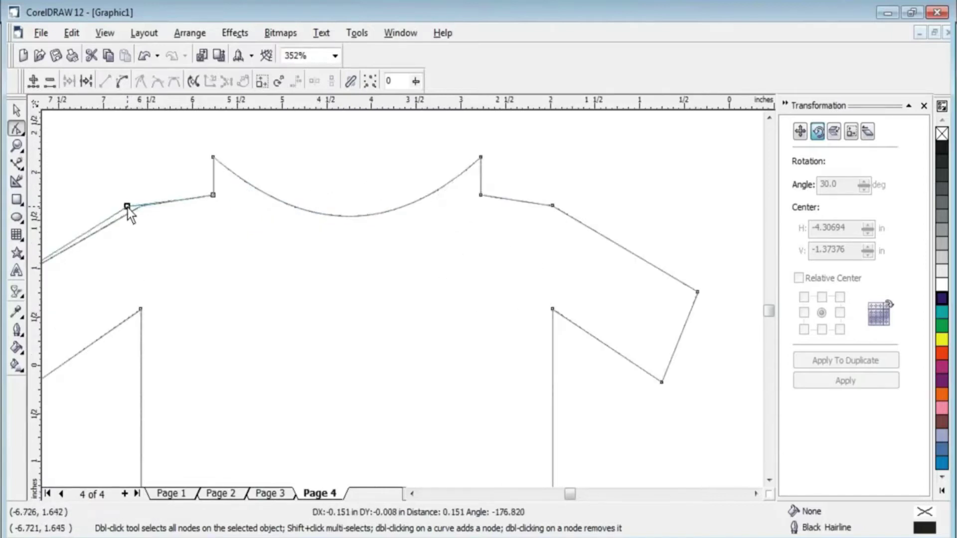
pyautogui.rightClick(165, 201)
pyautogui.click(195, 261)
pyautogui.moveTo(172, 202); pyautogui.dragTo(170, 196)
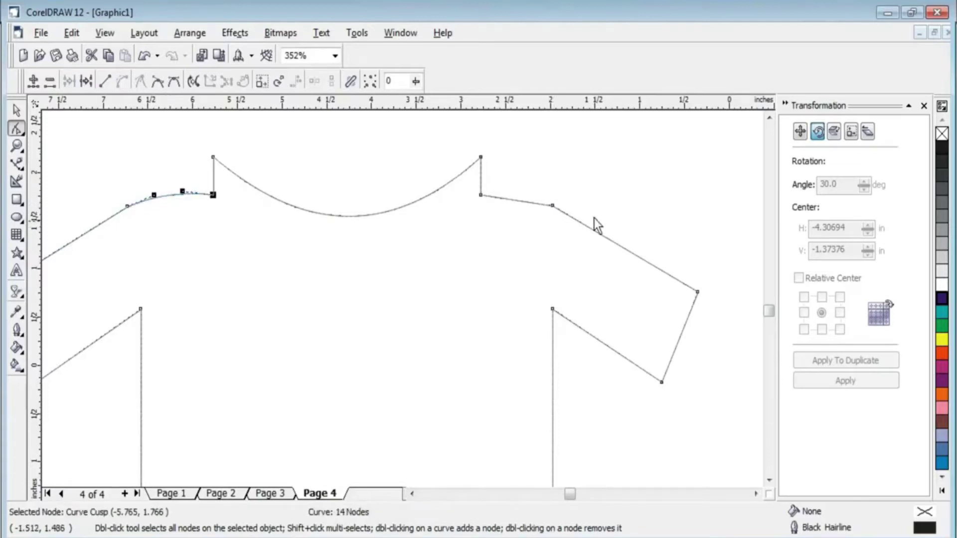
pyautogui.scroll(1, 536, 199)
pyautogui.rightClick(526, 197)
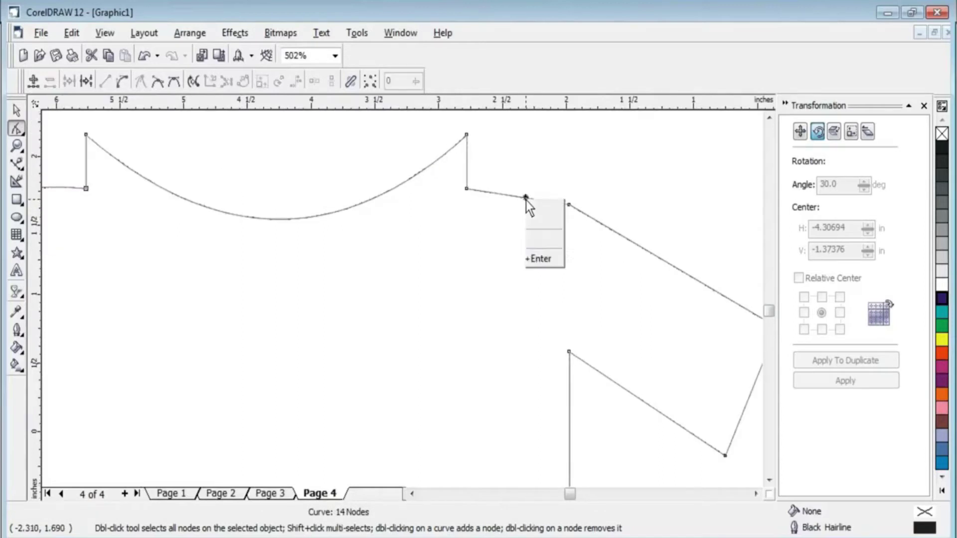
pyautogui.click(550, 259)
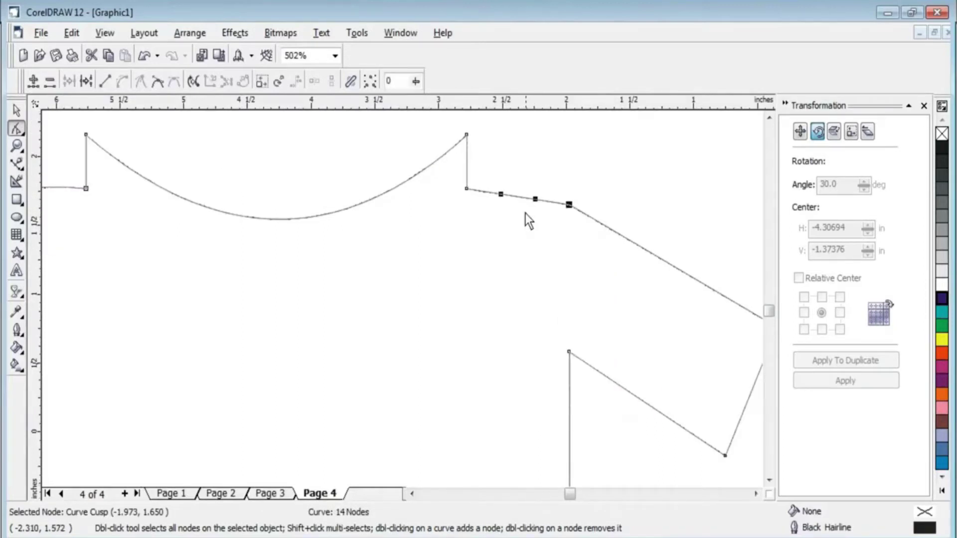
pyautogui.moveTo(518, 198); pyautogui.dragTo(519, 188)
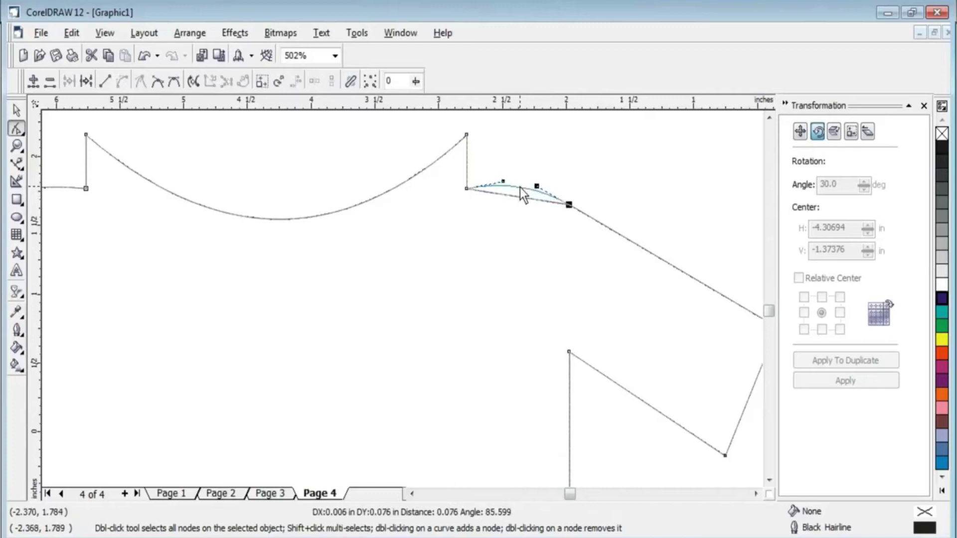
pyautogui.scroll(-1, 514, 200)
pyautogui.scroll(-3, 448, 190)
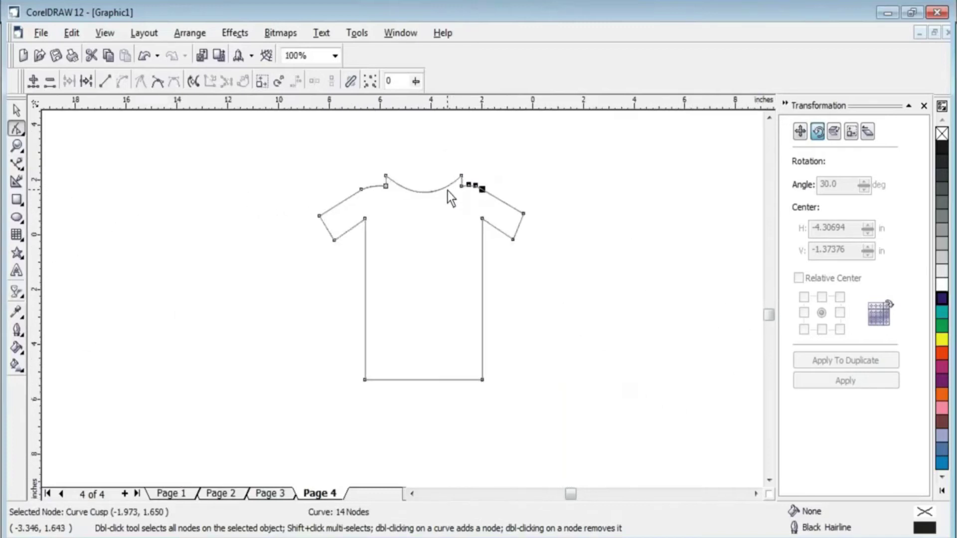
# Fill the shirt black and curve both sides inward toward the waist.
pyautogui.click(16, 111)
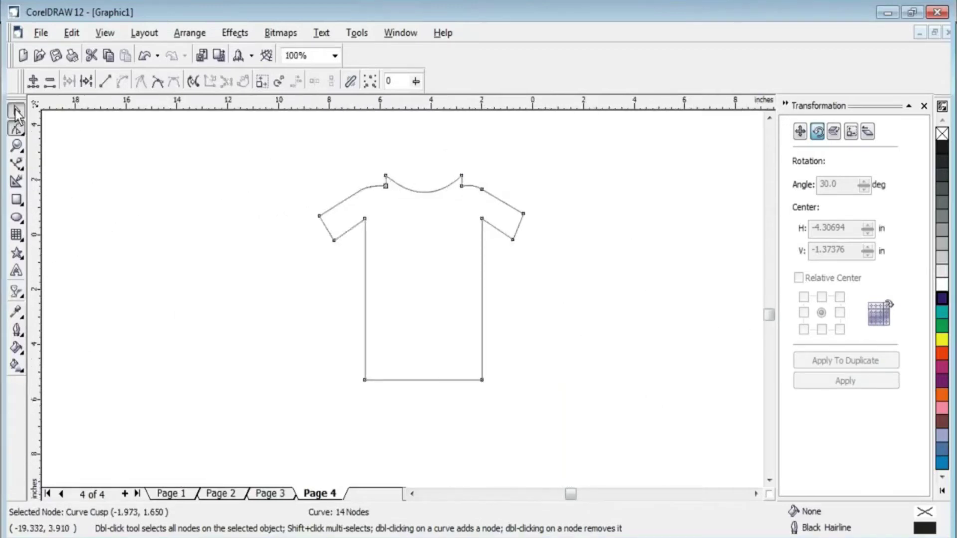
pyautogui.click(942, 150)
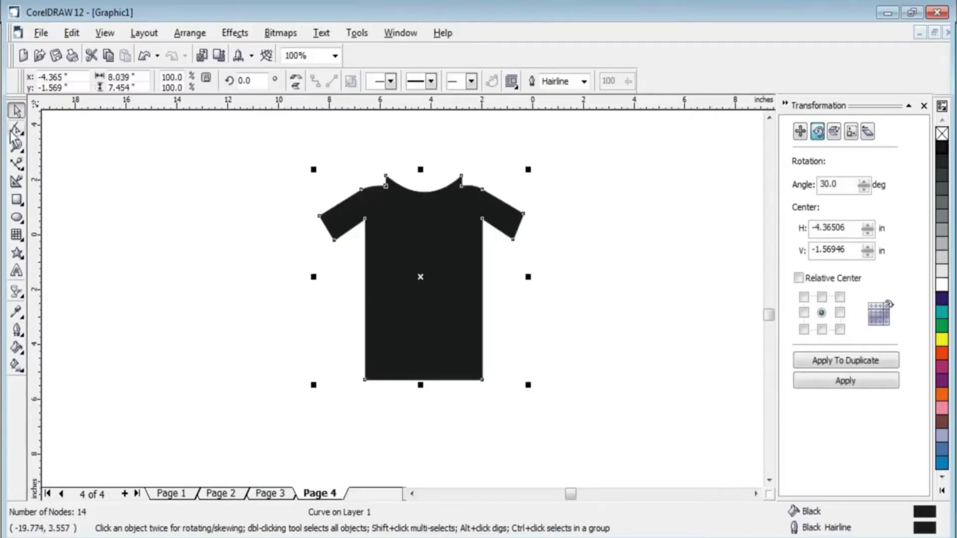
pyautogui.click(17, 129)
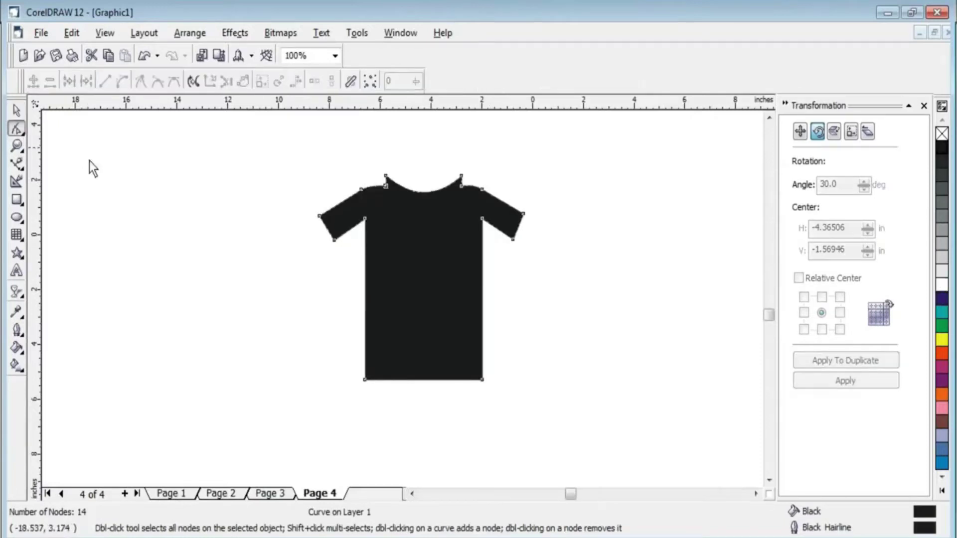
pyautogui.rightClick(365, 288)
pyautogui.click(399, 350)
pyautogui.moveTo(366, 283); pyautogui.dragTo(369, 286)
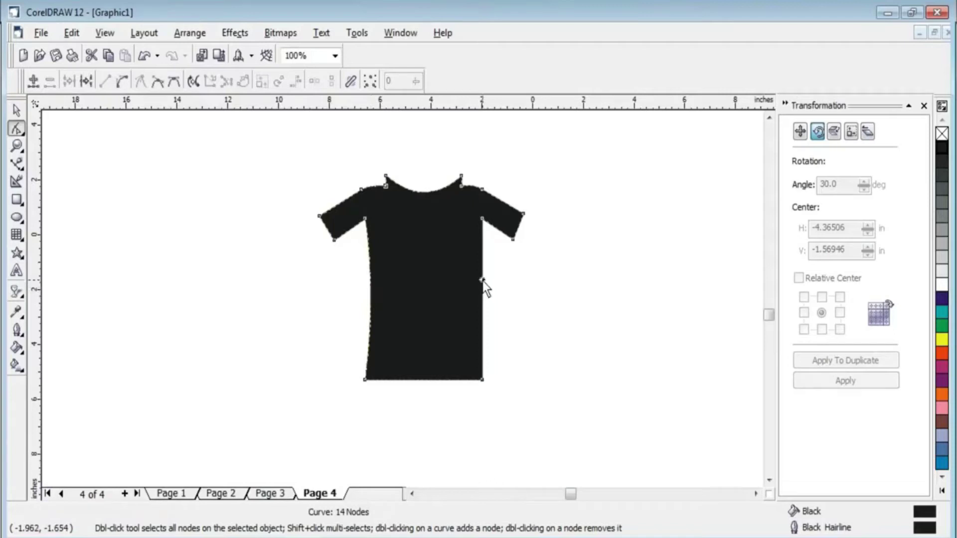
pyautogui.rightClick(482, 280)
pyautogui.click(503, 339)
pyautogui.moveTo(482, 288); pyautogui.dragTo(476, 292)
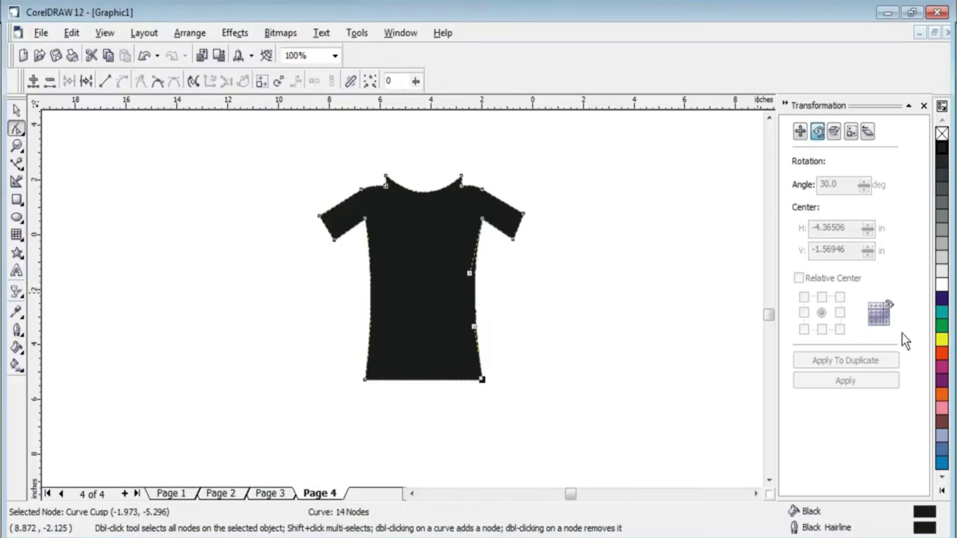
# Fill the shirt pink and give it a pink outline.
pyautogui.click(942, 408)
pyautogui.click(16, 110)
pyautogui.click(186, 231)
pyautogui.click(446, 214)
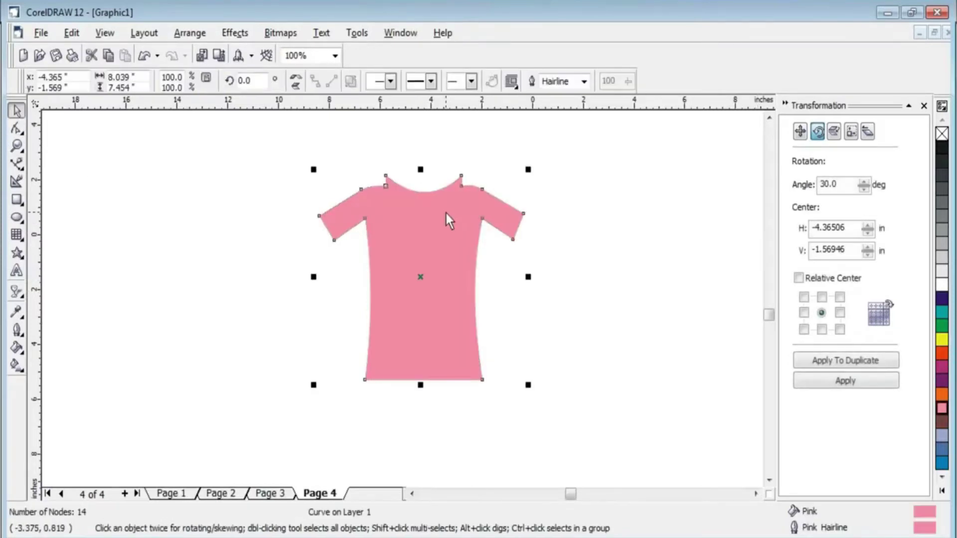
pyautogui.click(553, 265)
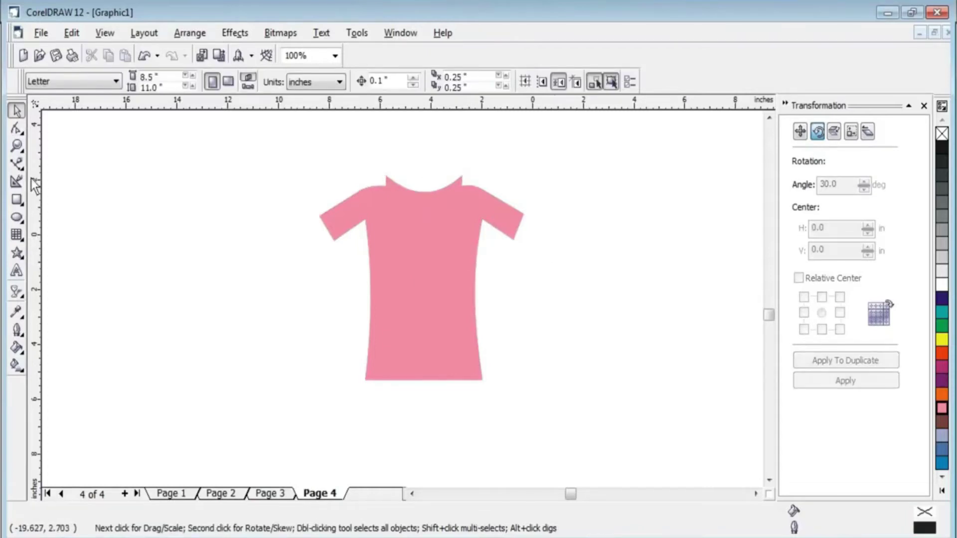
# Draw a thin magenta ellipse and add copies rotated by 30° to form petals.
pyautogui.click(16, 217)
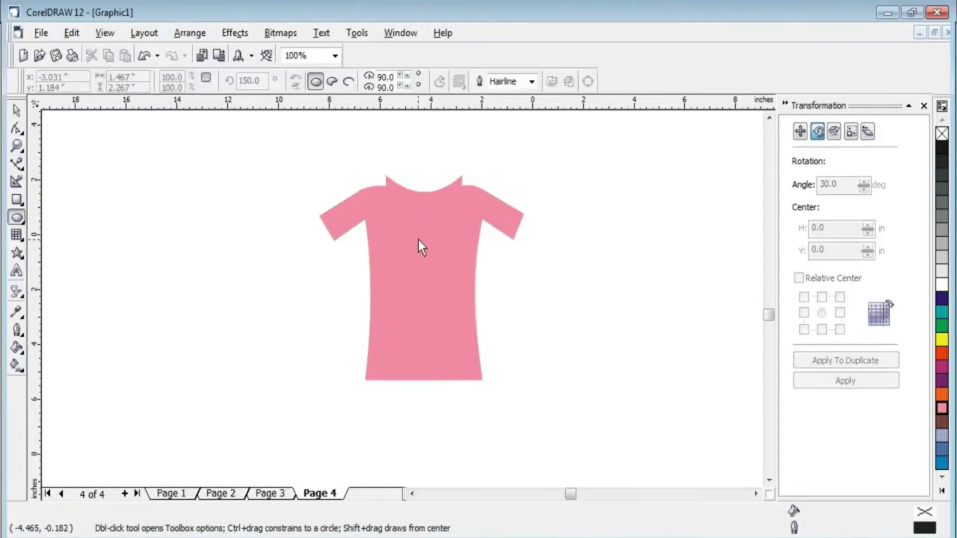
pyautogui.moveTo(420, 232); pyautogui.dragTo(429, 274)
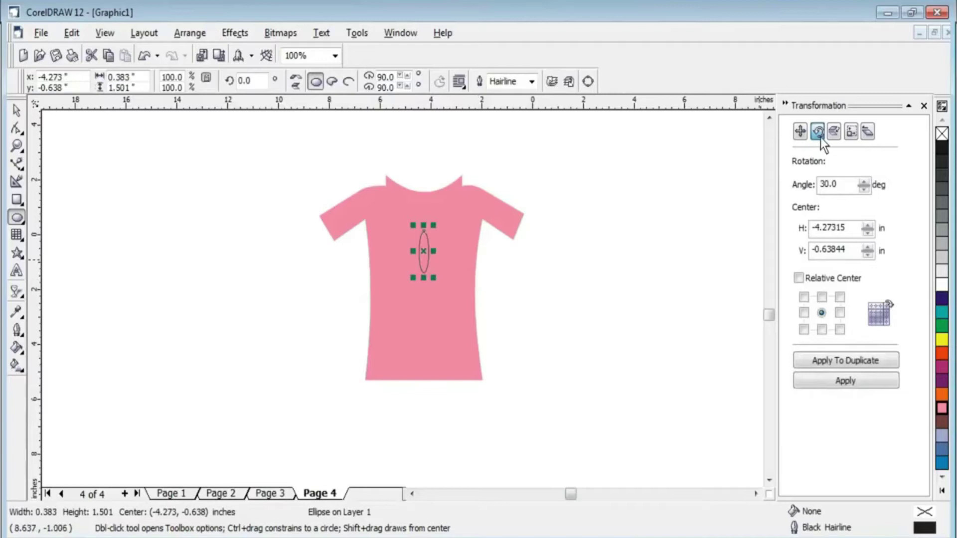
pyautogui.moveTo(842, 188); pyautogui.dragTo(812, 182)
pyautogui.click(939, 369)
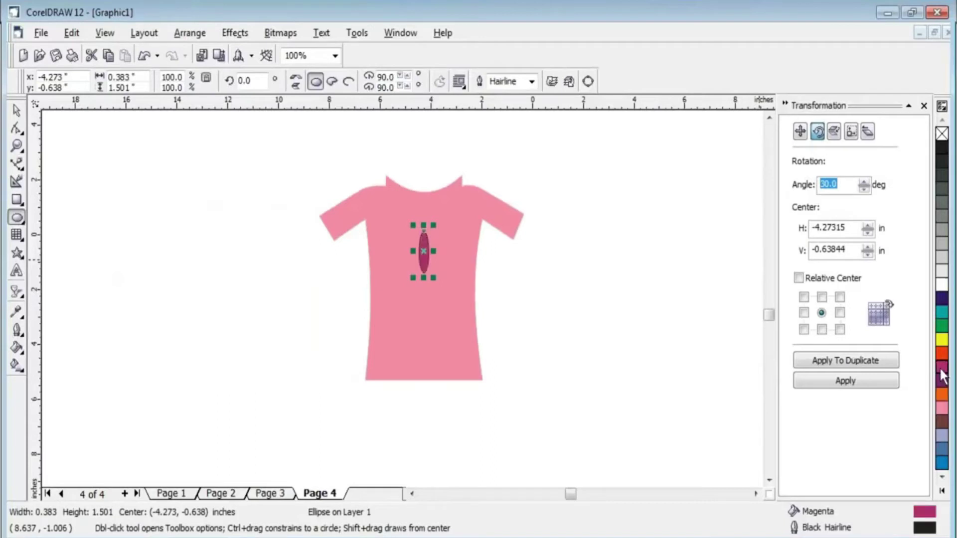
pyautogui.click(856, 358)
pyautogui.click(856, 357)
pyautogui.click(856, 358)
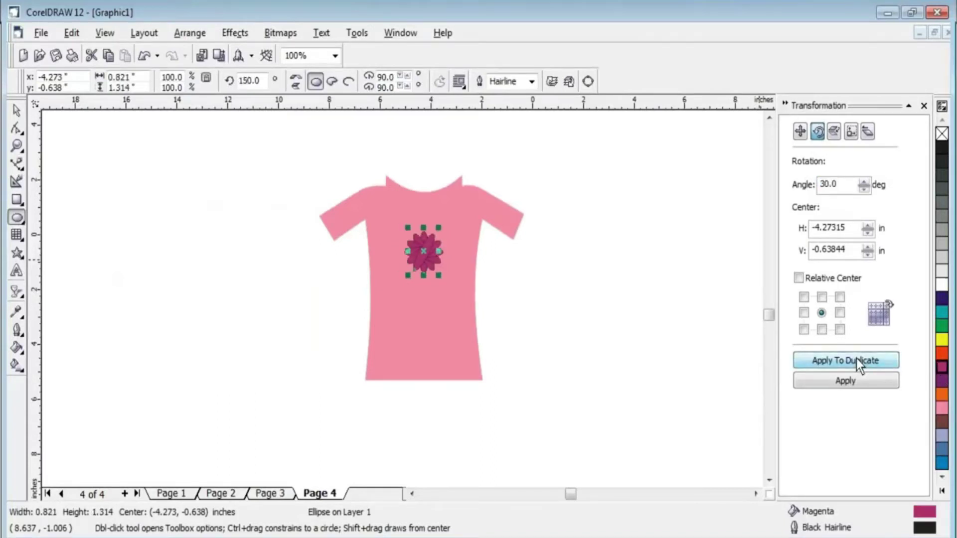
# Marquee-select all the petals and combine them into one shape with Ctrl+L.
pyautogui.click(17, 110)
pyautogui.click(298, 268)
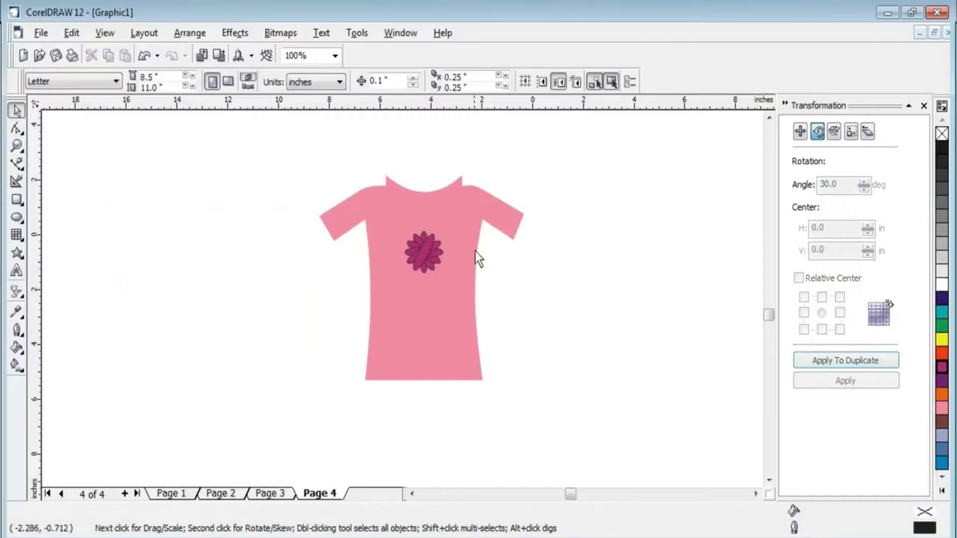
pyautogui.moveTo(487, 226); pyautogui.dragTo(362, 291)
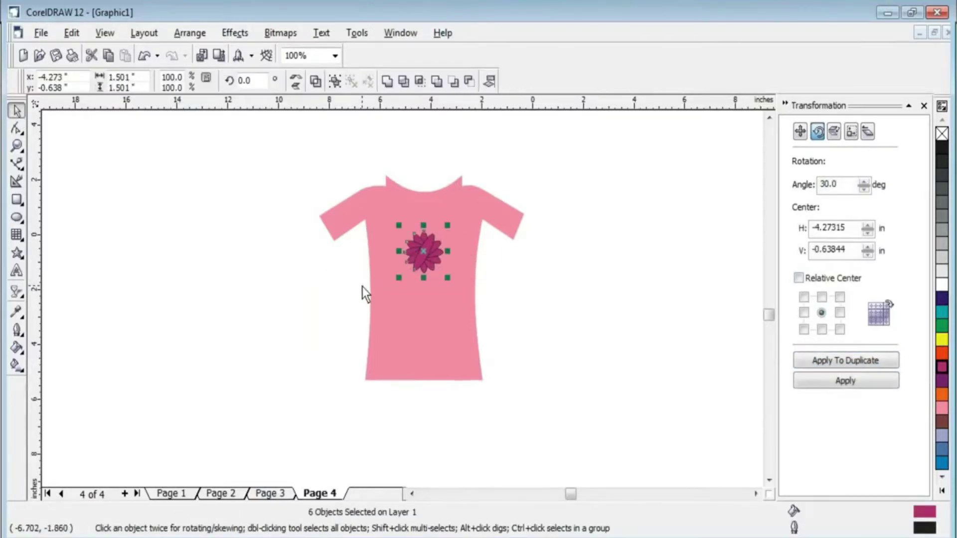
pyautogui.hotkey('ctrl', 'l')
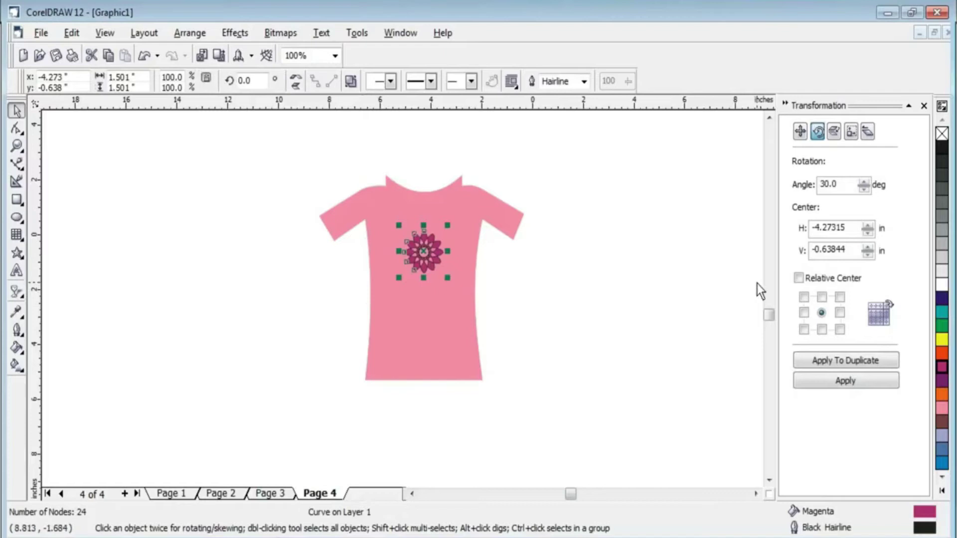
# Try cyan, dark blue and black colours, then give the flower a white outline.
pyautogui.click(941, 317)
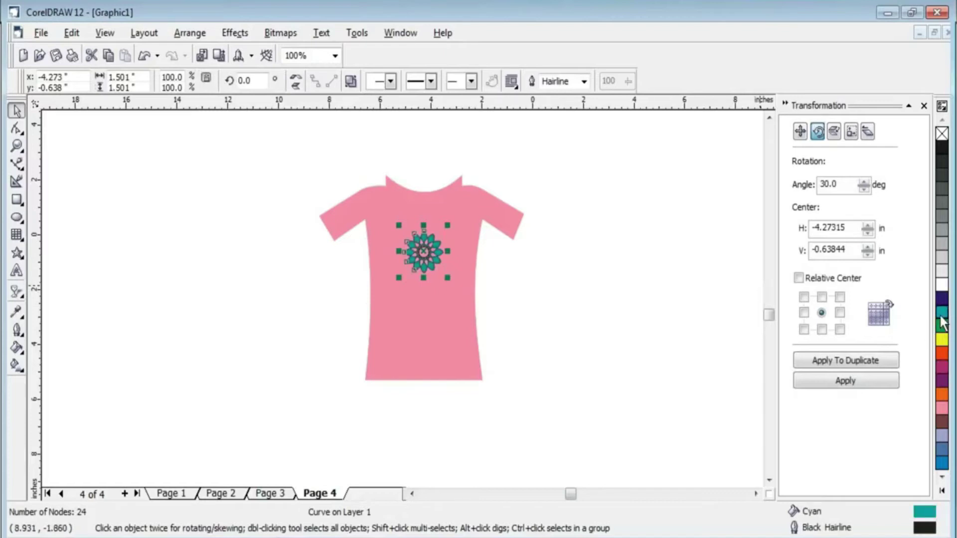
pyautogui.rightClick(941, 314)
pyautogui.click(940, 302)
pyautogui.rightClick(939, 302)
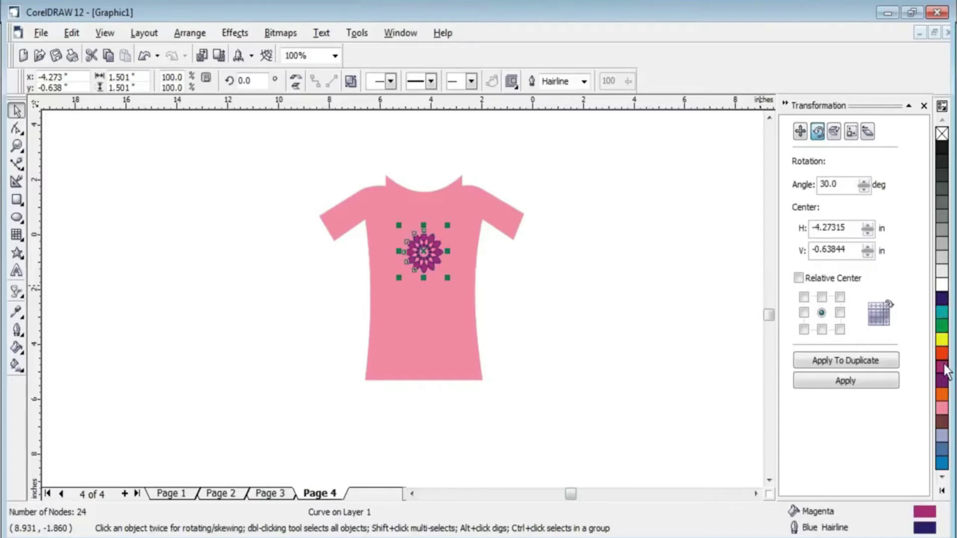
pyautogui.rightClick(941, 147)
pyautogui.rightClick(940, 284)
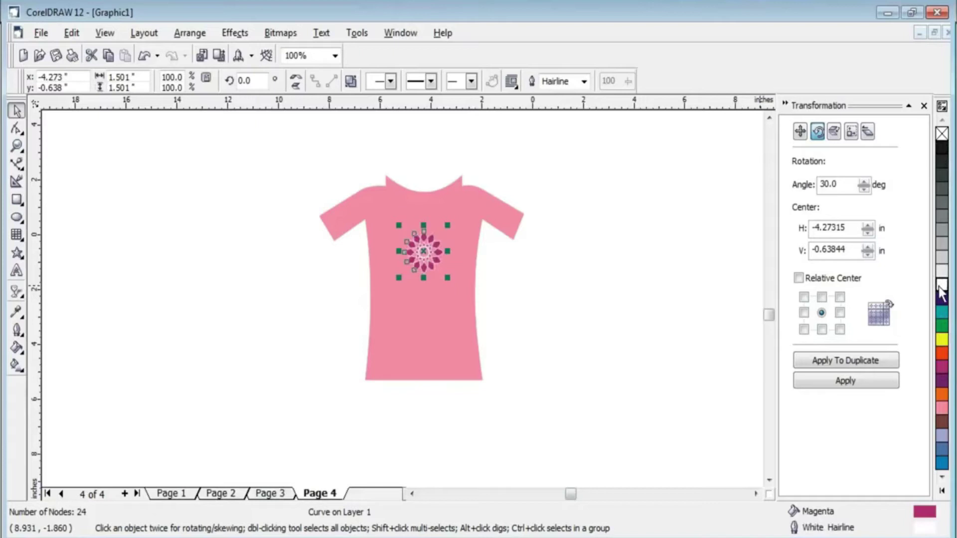
pyautogui.click(666, 319)
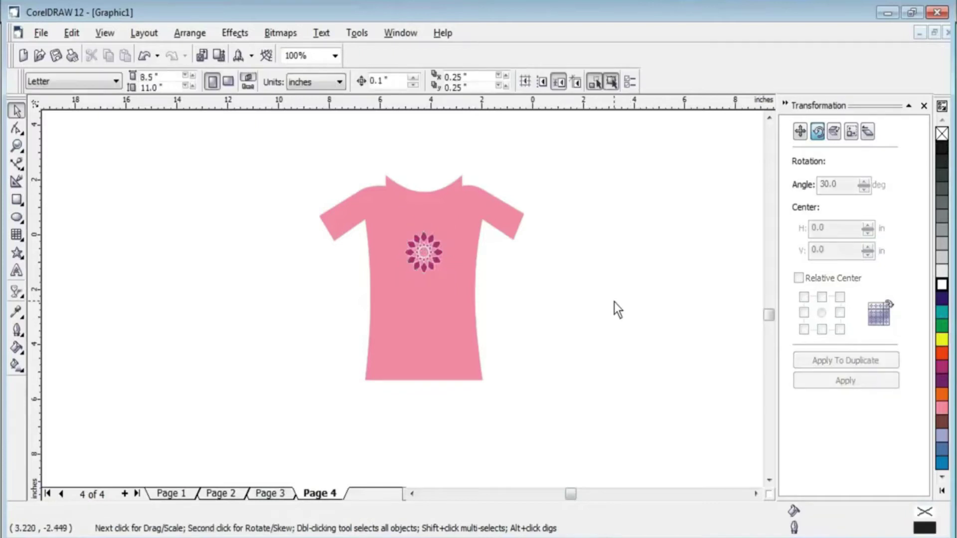
# Convert the shirt's bottom hem to a curve and bow it downward.
pyautogui.click(337, 222)
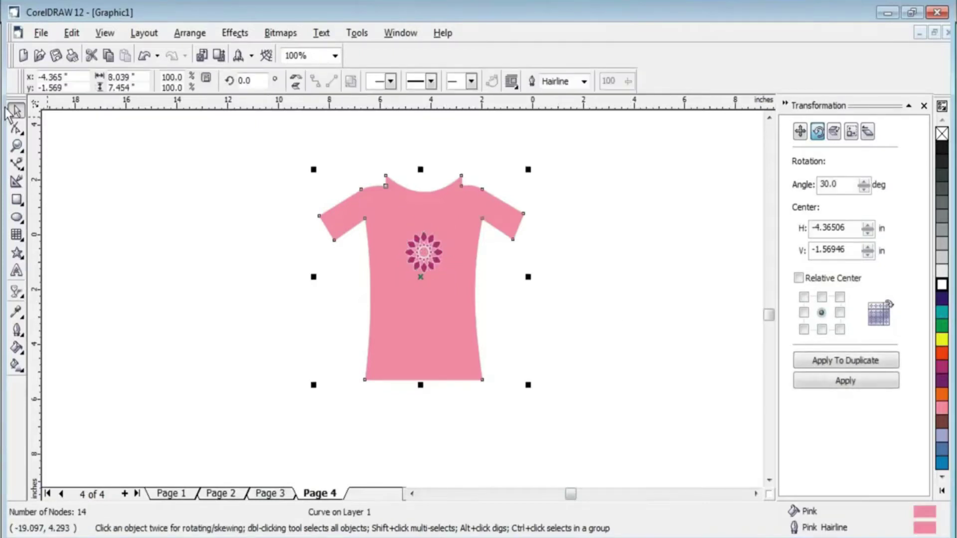
pyautogui.click(17, 128)
pyautogui.moveTo(361, 189); pyautogui.dragTo(348, 198)
pyautogui.hotkey('ctrl', 'z')
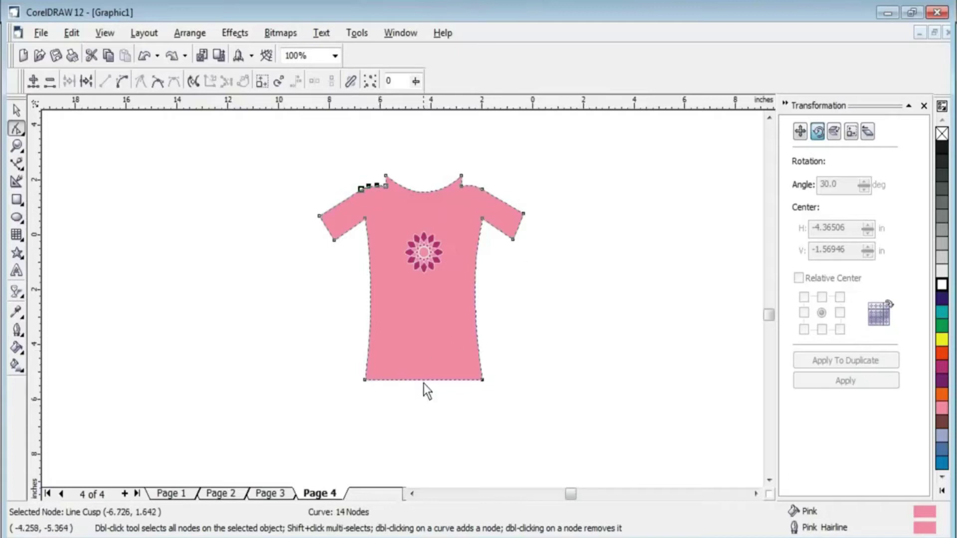
pyautogui.click(423, 381)
pyautogui.rightClick(422, 381)
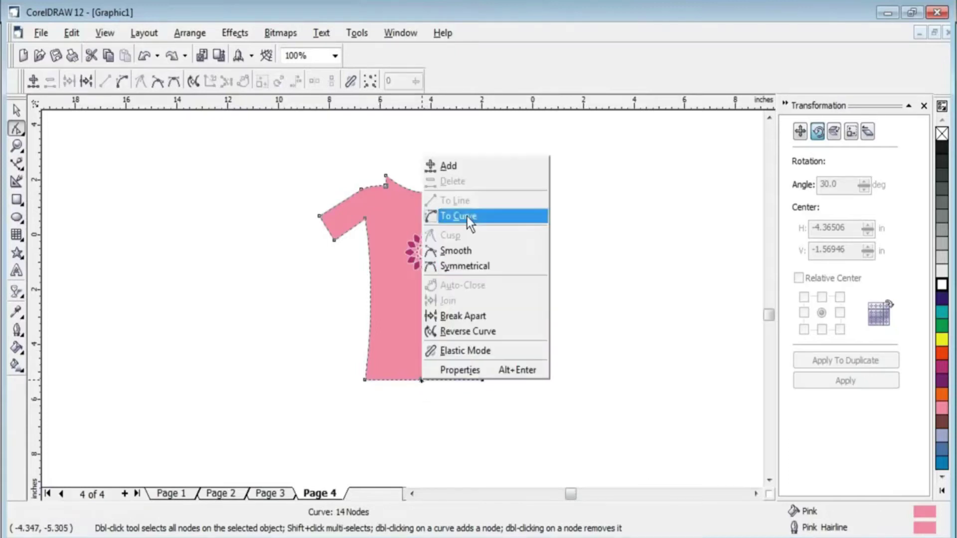
pyautogui.click(468, 217)
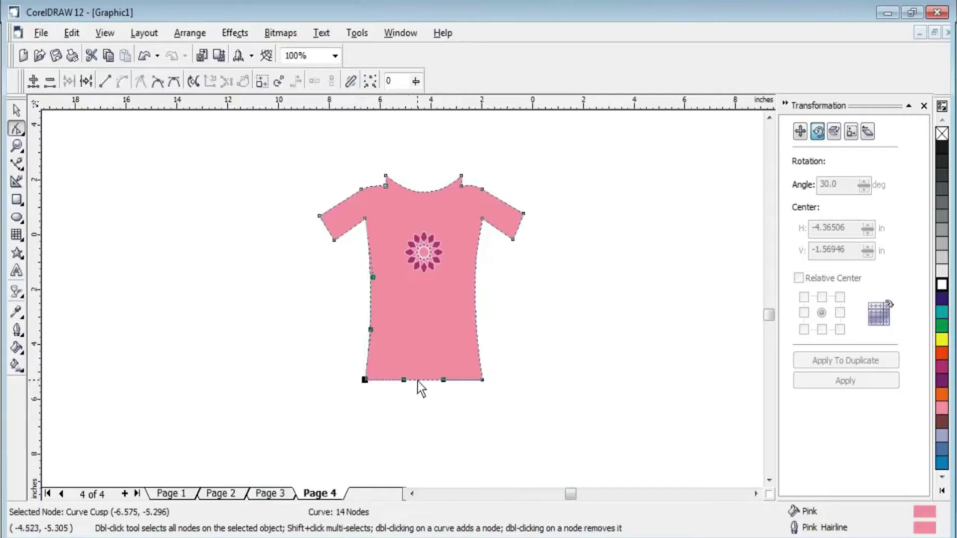
pyautogui.moveTo(418, 381); pyautogui.dragTo(420, 393)
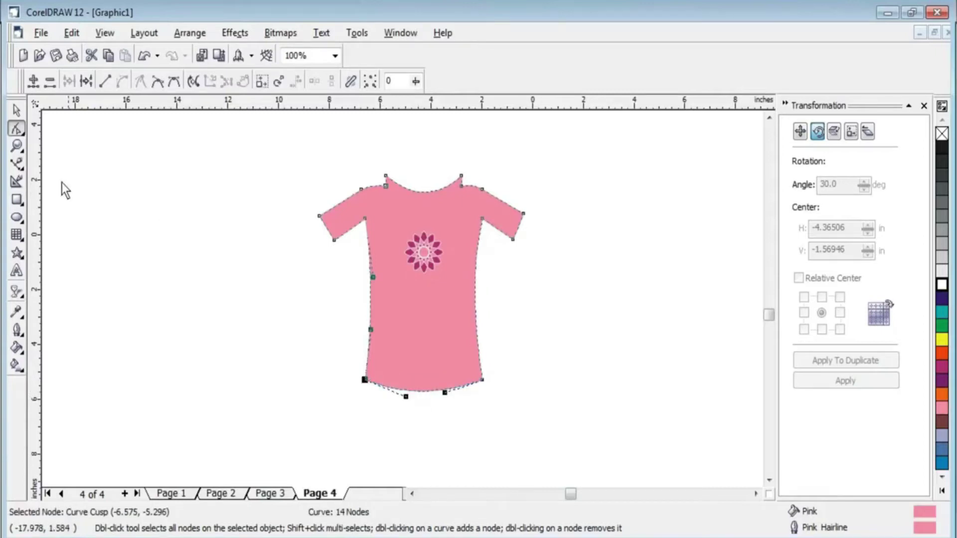
# Zoom in on the shirt and check its shape against a temporary vertical guideline.
pyautogui.click(17, 110)
pyautogui.click(600, 222)
pyautogui.scroll(3, 600, 223)
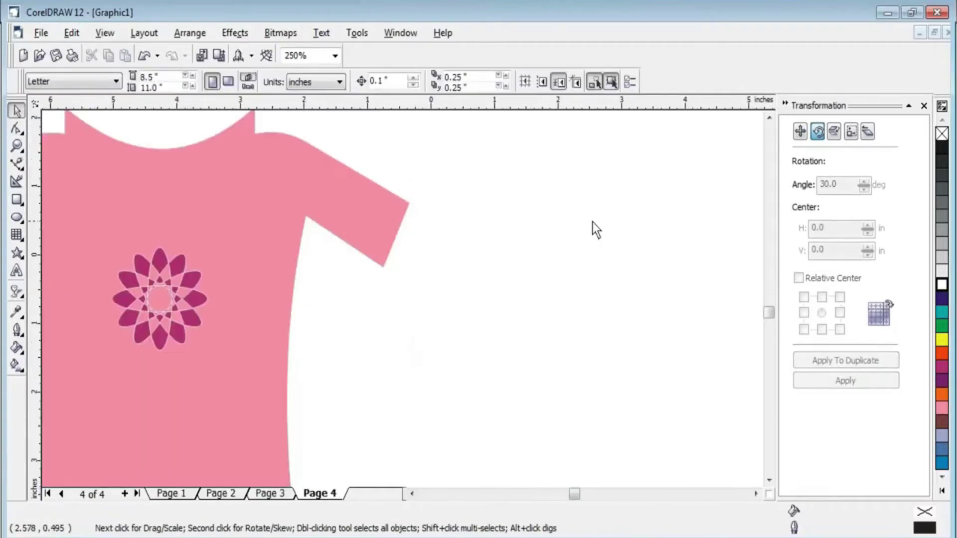
pyautogui.scroll(-1, 583, 230)
pyautogui.scroll(-1, 581, 233)
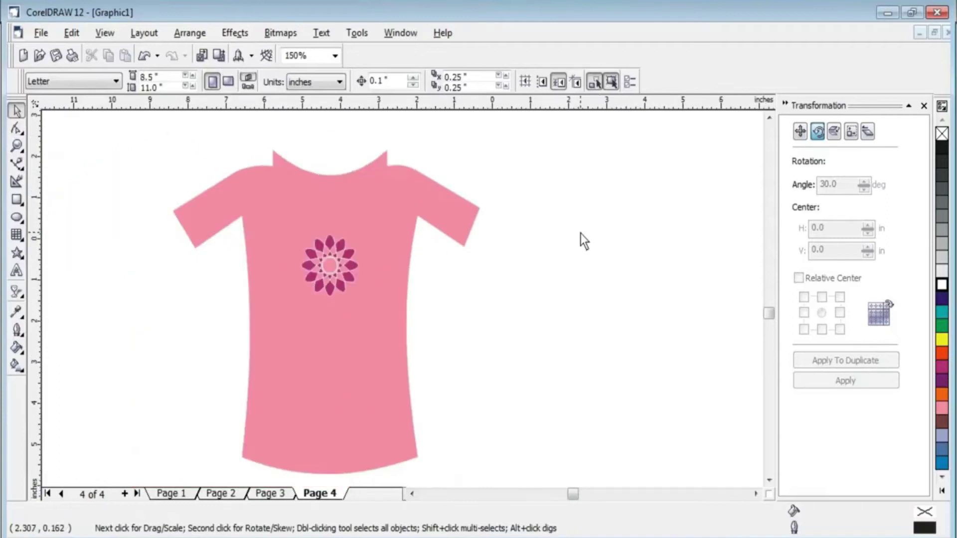
pyautogui.click(369, 214)
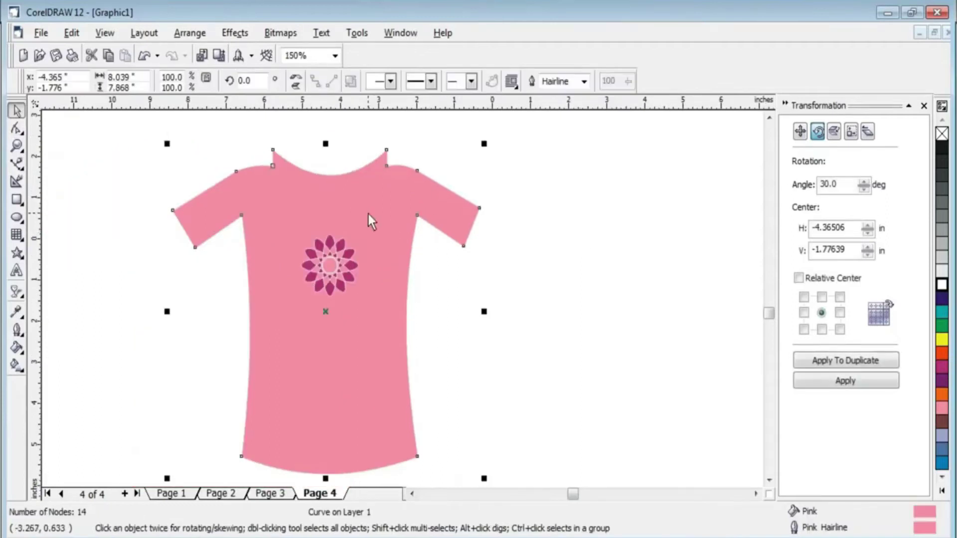
pyautogui.moveTo(39, 192); pyautogui.dragTo(252, 238)
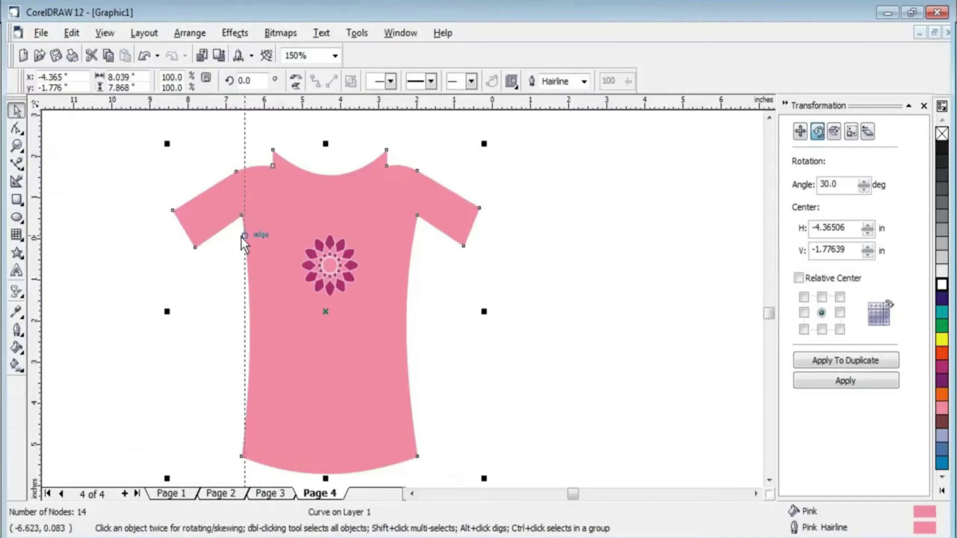
pyautogui.moveTo(252, 238); pyautogui.dragTo(22, 257)
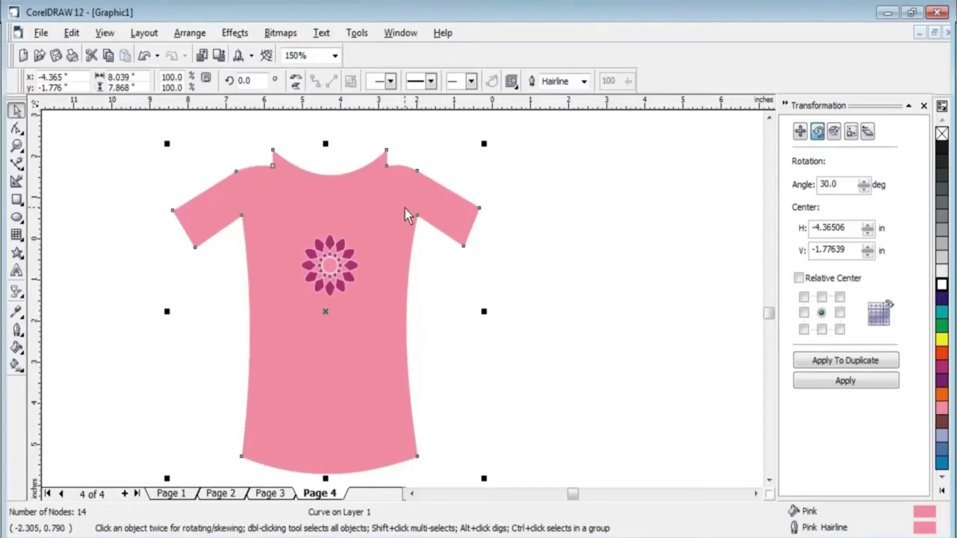
pyautogui.scroll(-2, 405, 208)
pyautogui.click(541, 234)
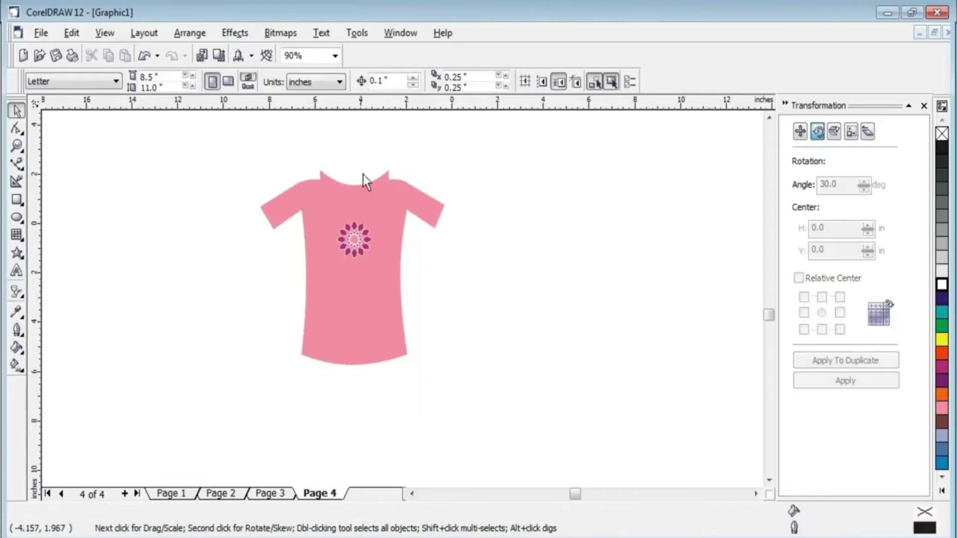
pyautogui.click(424, 220)
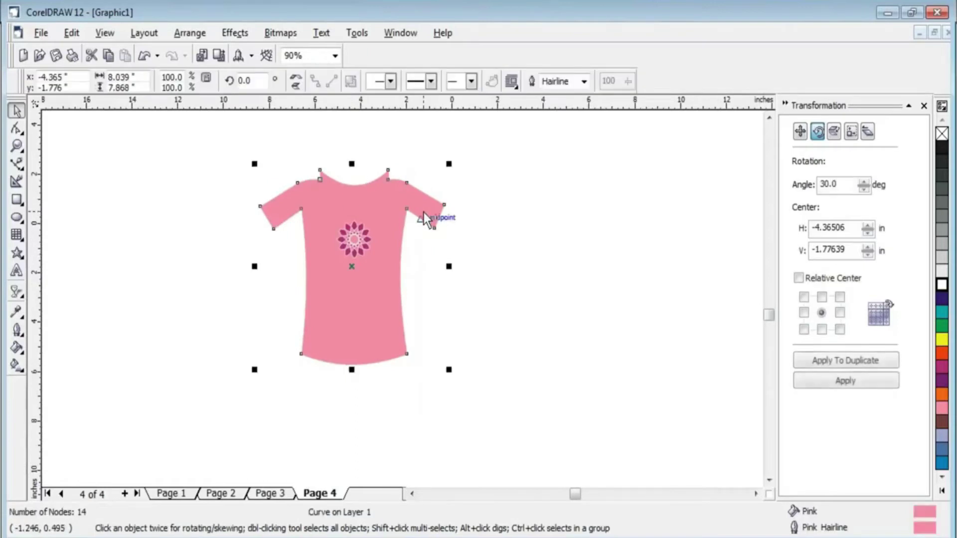
pyautogui.click(506, 213)
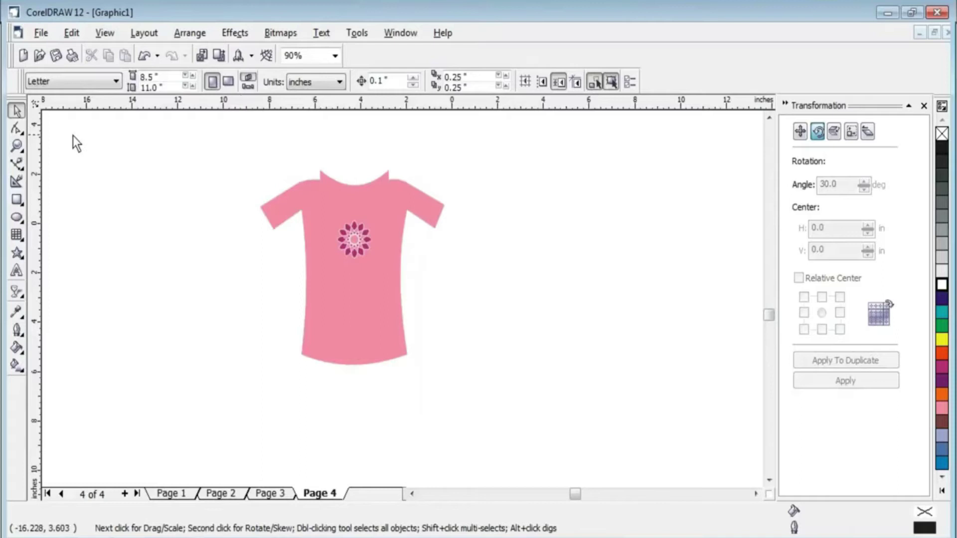
# Pick the Shape Tool from its toolbox flyout, then reopen the flyout of reshaping tools.
pyautogui.click(22, 135)
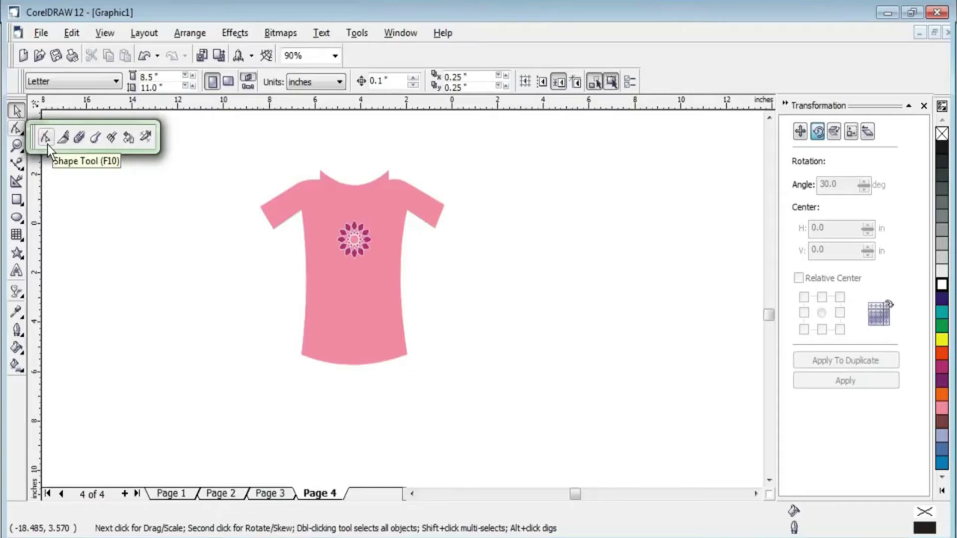
pyautogui.click(46, 140)
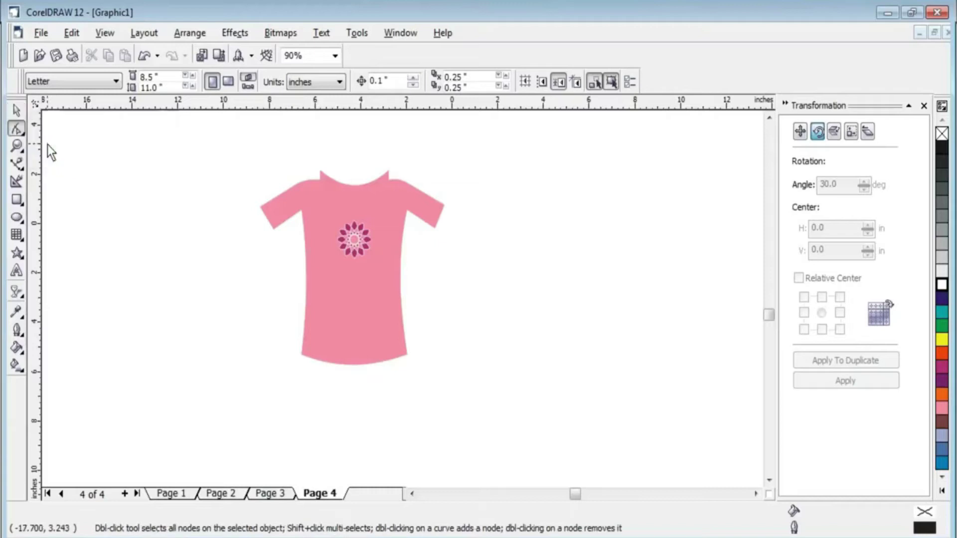
pyautogui.click(24, 134)
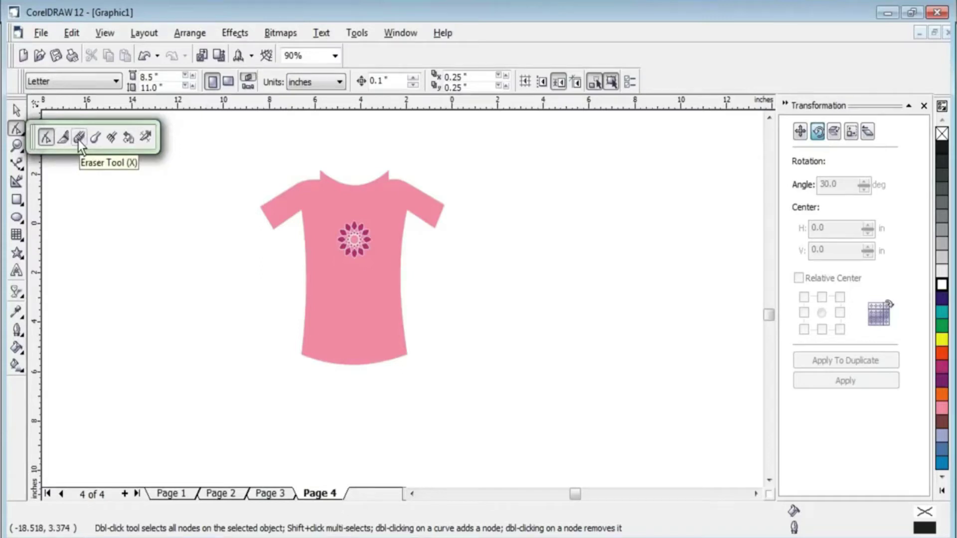
pyautogui.click(79, 138)
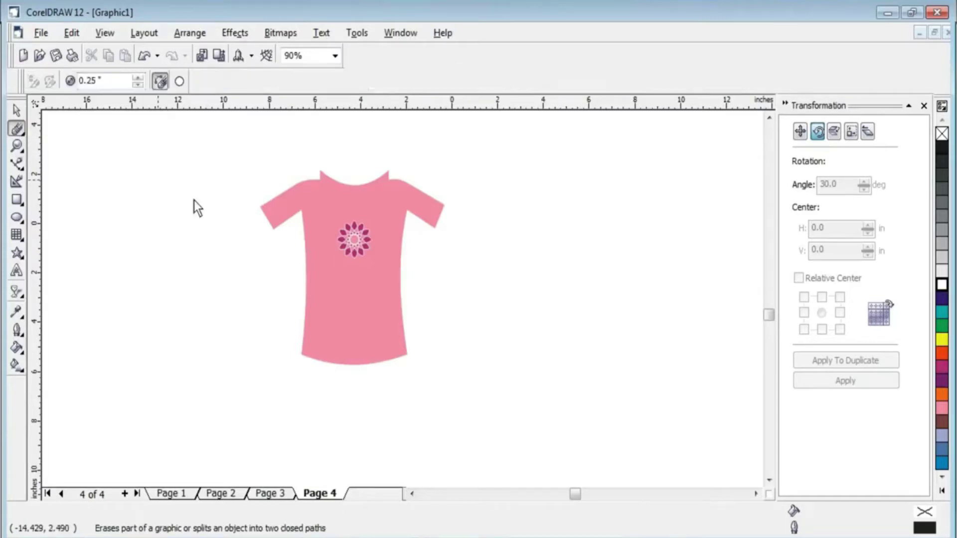
pyautogui.click(308, 308)
pyautogui.click(305, 307)
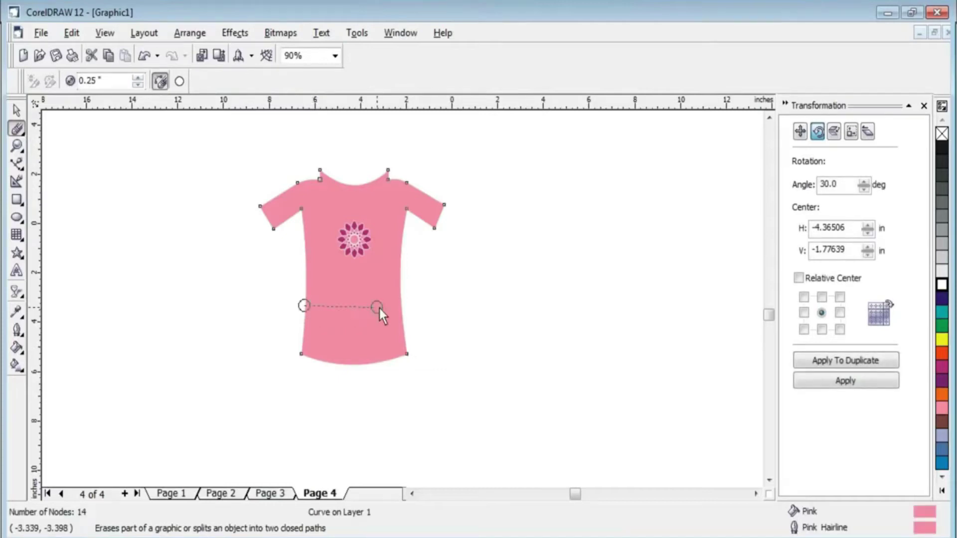
pyautogui.click(403, 305)
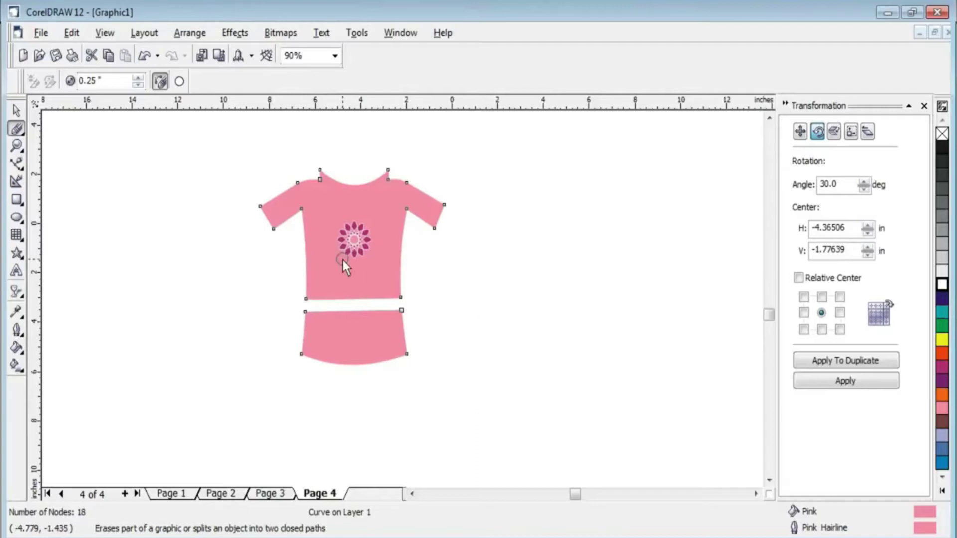
pyautogui.hotkey('ctrl', 'z')
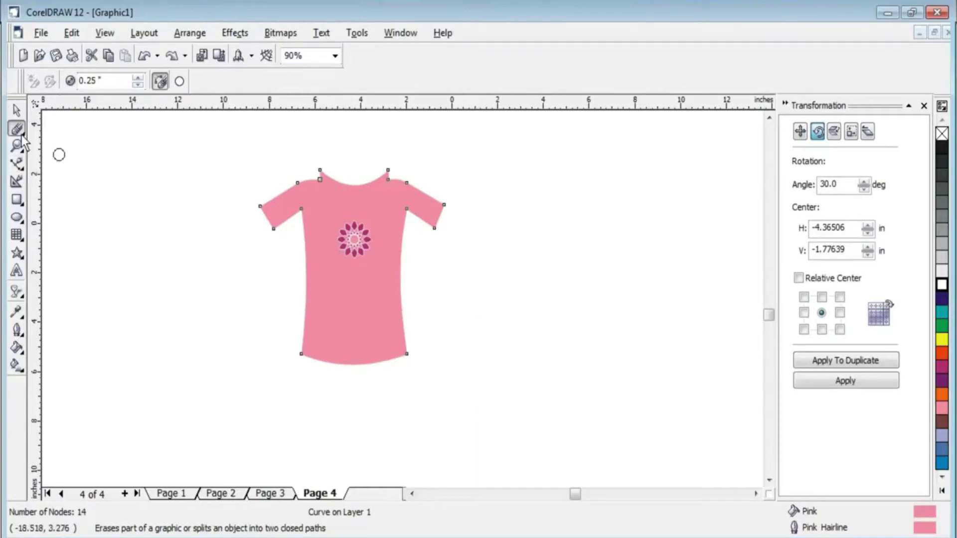
pyautogui.click(17, 131)
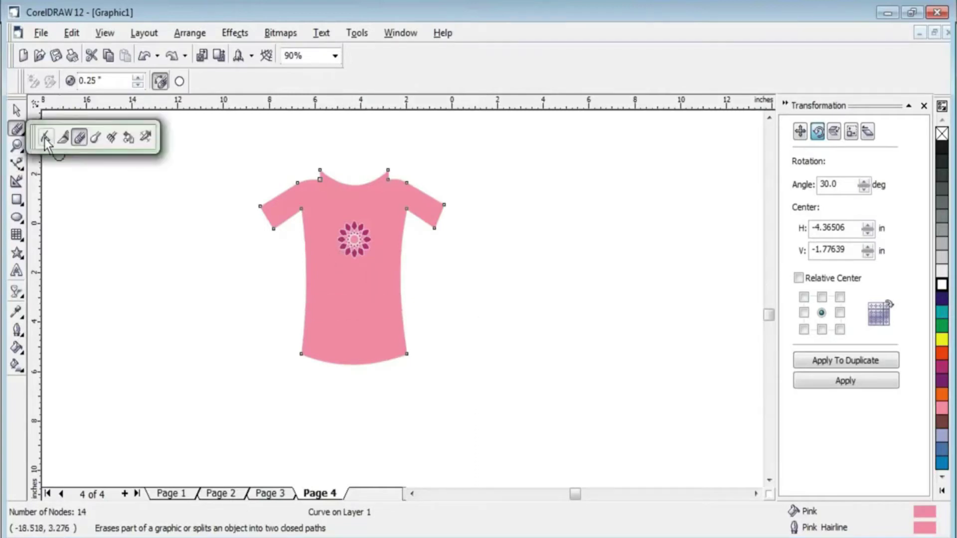
# Select the Smudge Brush and raise its nib size to 0.28 inch.
pyautogui.click(95, 139)
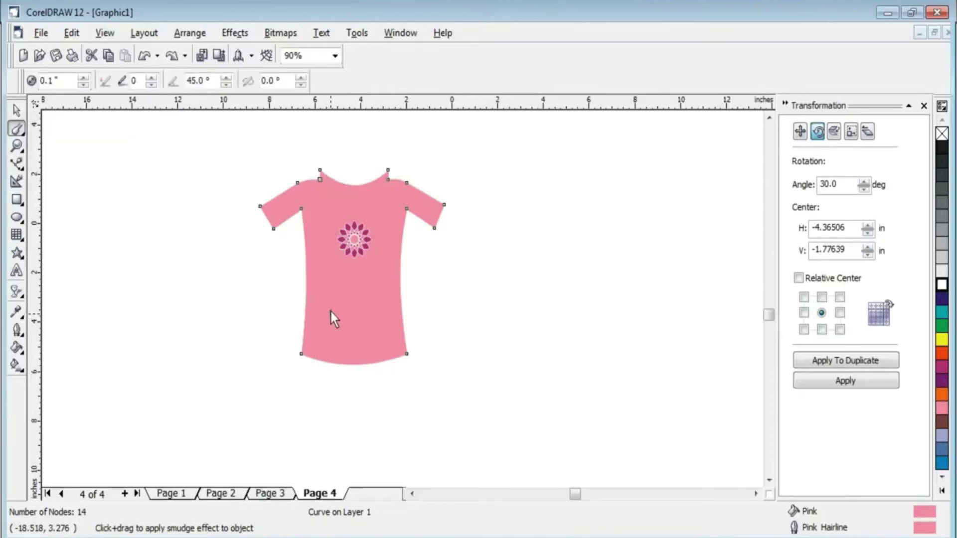
pyautogui.click(22, 136)
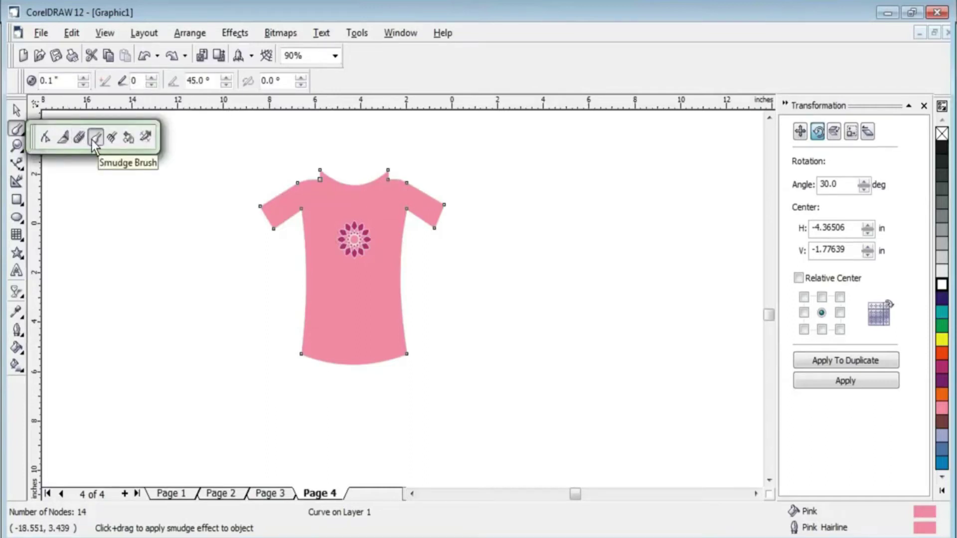
pyautogui.click(92, 138)
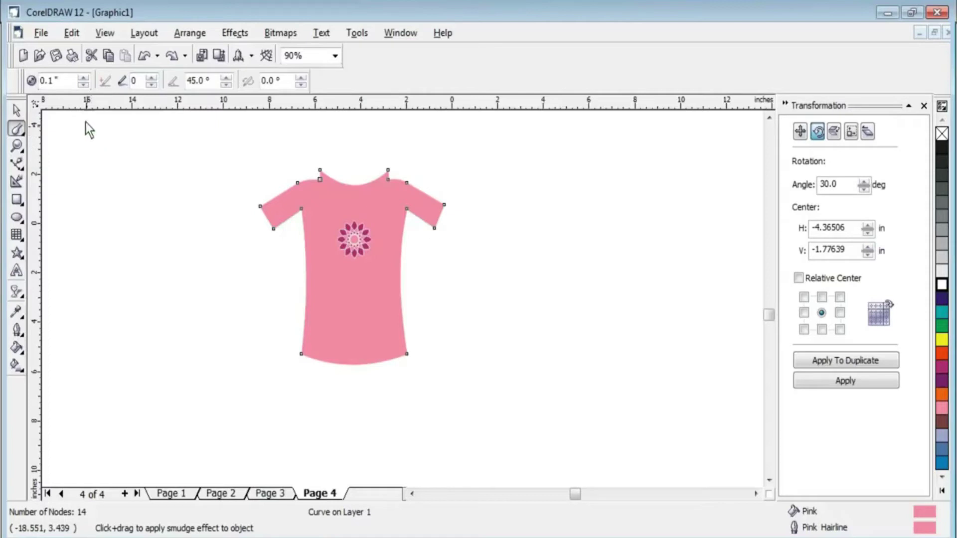
pyautogui.click(83, 77)
pyautogui.click(83, 78)
pyautogui.click(84, 78)
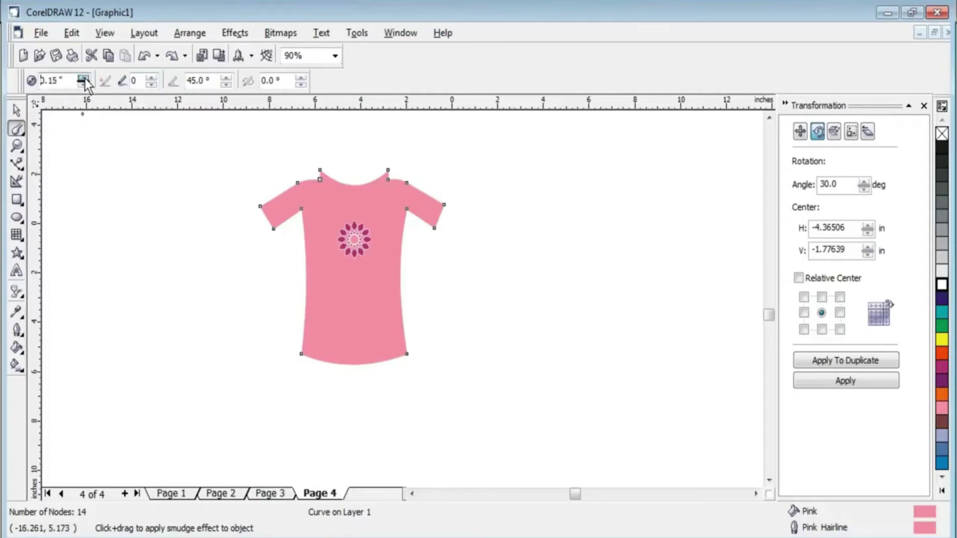
pyautogui.click(87, 78)
pyautogui.click(87, 78)
pyautogui.click(87, 78)
# Test three smudges on the shirt, undo each, and set the dryout to 5.
pyautogui.moveTo(303, 334)
pyautogui.mouseDown()
pyautogui.moveTo(265, 368)
pyautogui.moveTo(135, 343)
pyautogui.mouseUp()
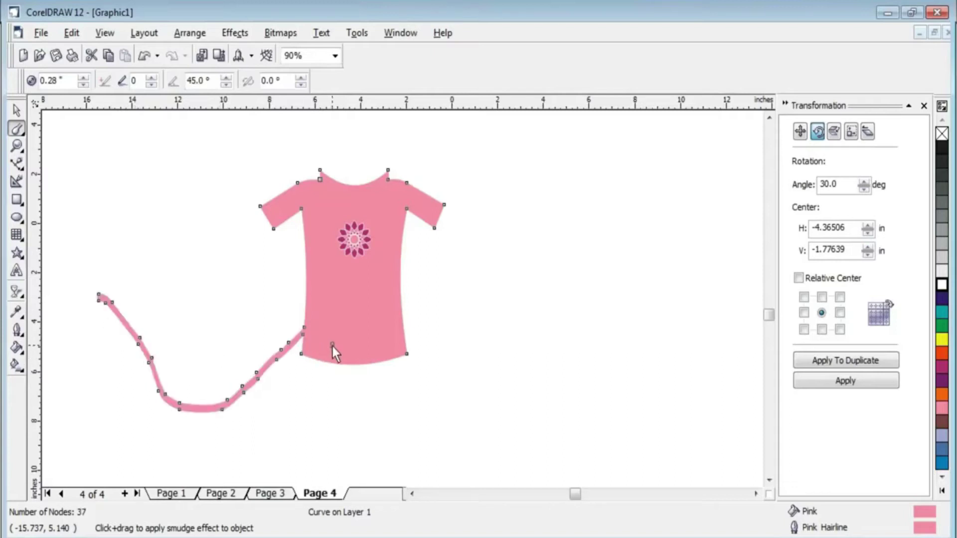
pyautogui.hotkey('ctrl', 'z')
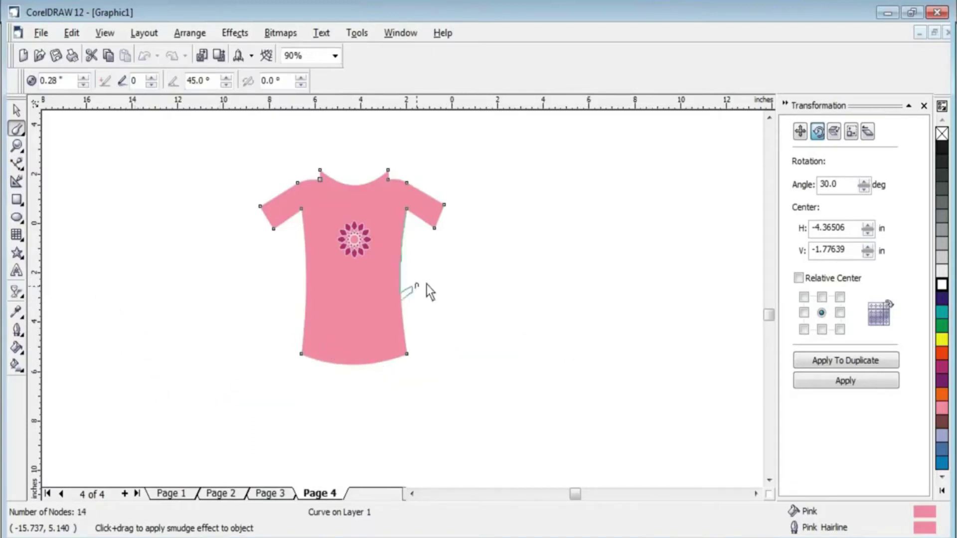
pyautogui.moveTo(350, 298); pyautogui.dragTo(534, 316)
pyautogui.hotkey('ctrl', 'z')
pyautogui.moveTo(319, 311); pyautogui.dragTo(61, 249)
pyautogui.hotkey('ctrl', 'z')
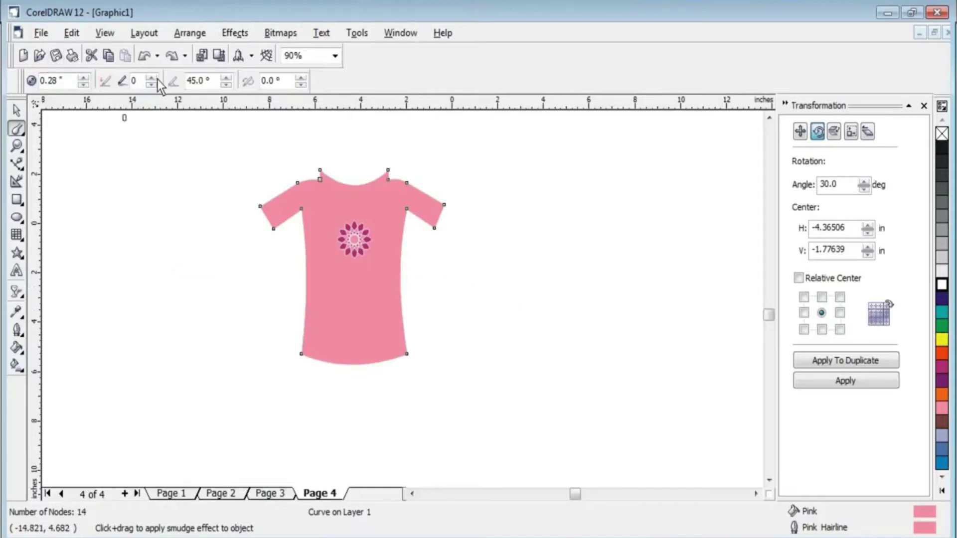
pyautogui.click(150, 77)
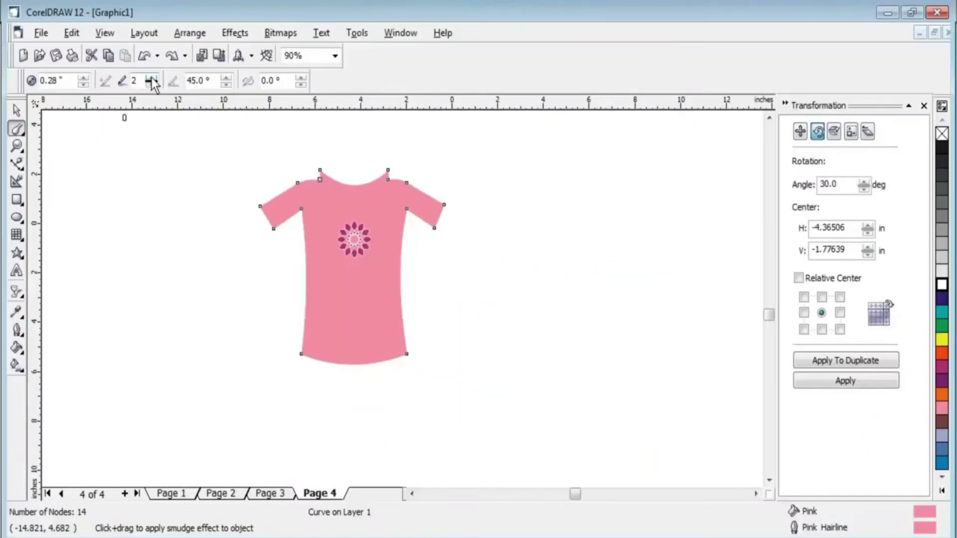
pyautogui.click(151, 77)
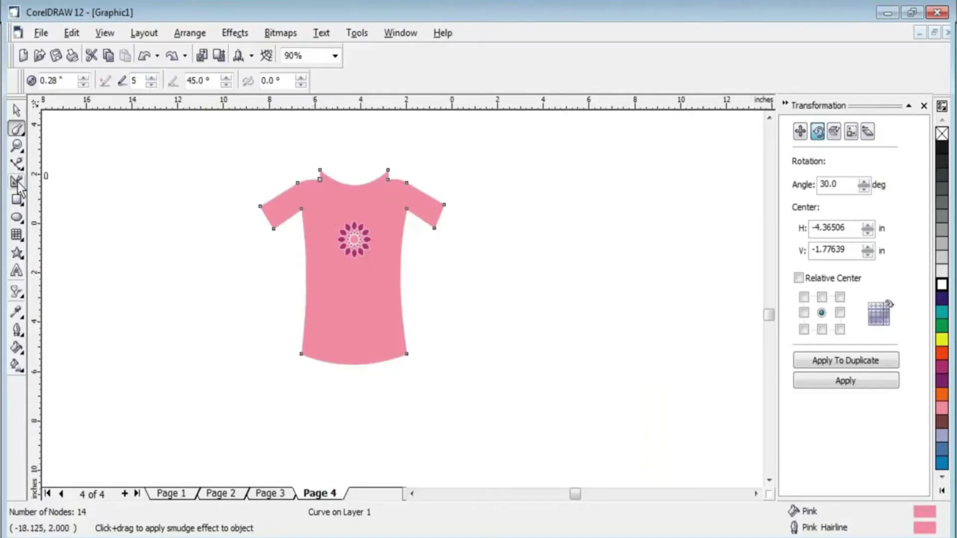
# Draw an oval head above the shirt's neckline and nudge it slightly left.
pyautogui.click(16, 217)
pyautogui.scroll(-1, 428, 325)
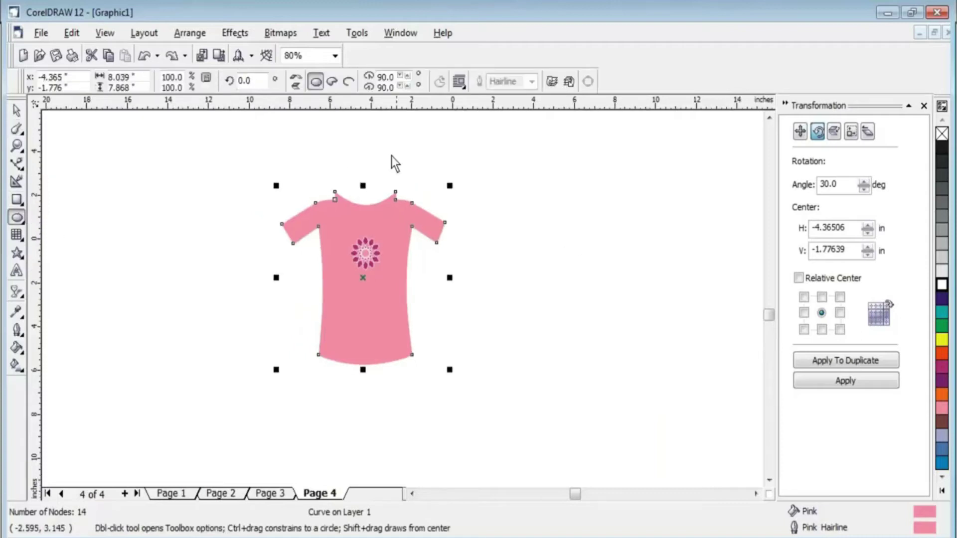
pyautogui.scroll(1, 357, 121)
pyautogui.scroll(2, 358, 120)
pyautogui.moveTo(326, 135); pyautogui.dragTo(414, 236)
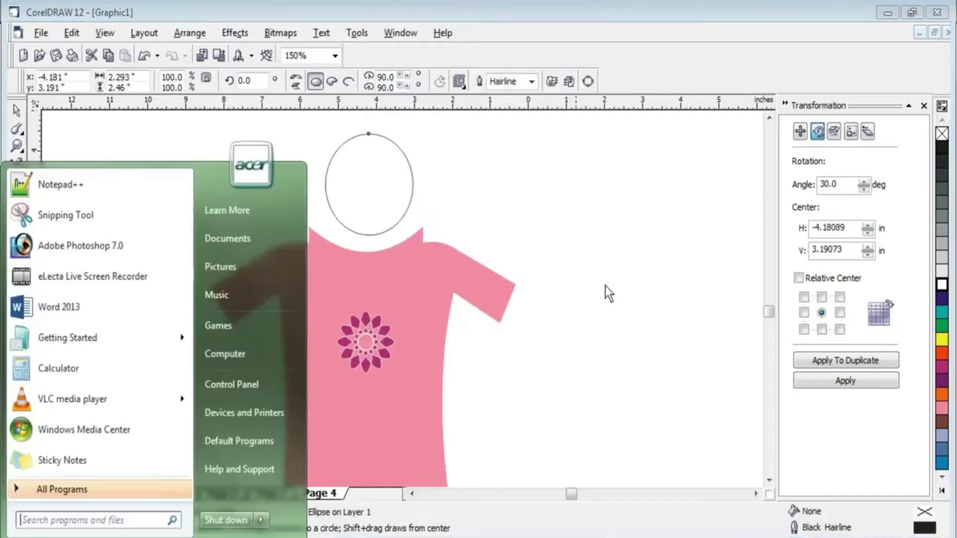
pyautogui.press('Left')
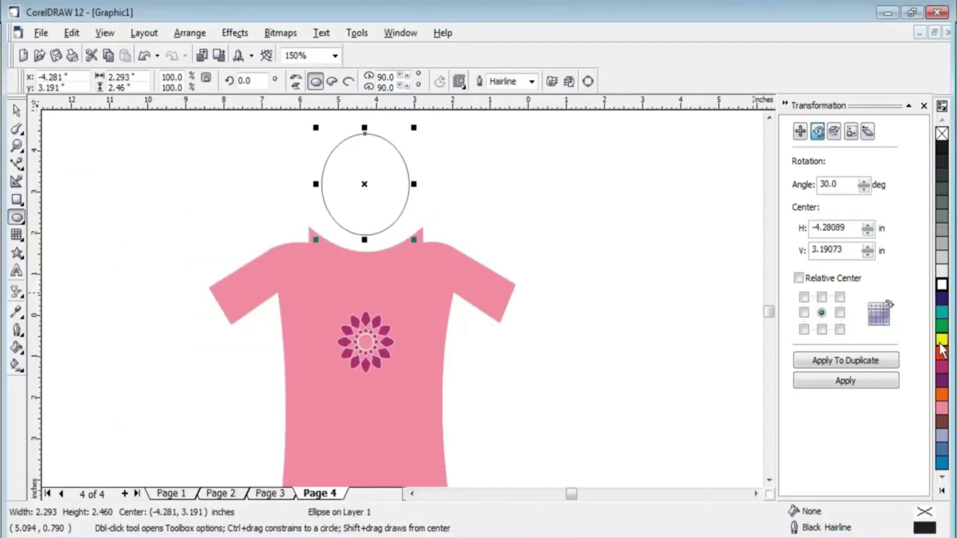
# Give the oval an 80% Black fill and outline after trying light grey.
pyautogui.click(940, 260)
pyautogui.rightClick(940, 261)
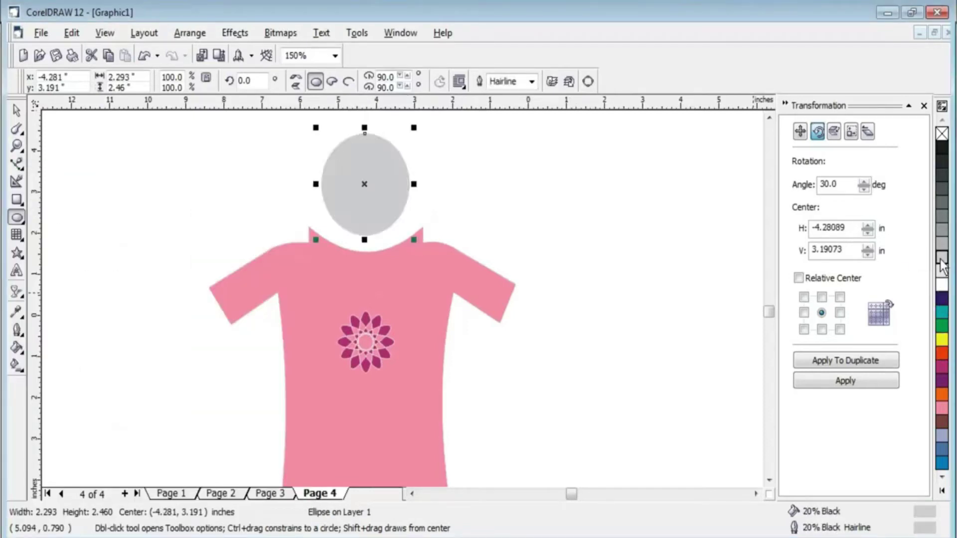
pyautogui.click(943, 180)
pyautogui.rightClick(943, 181)
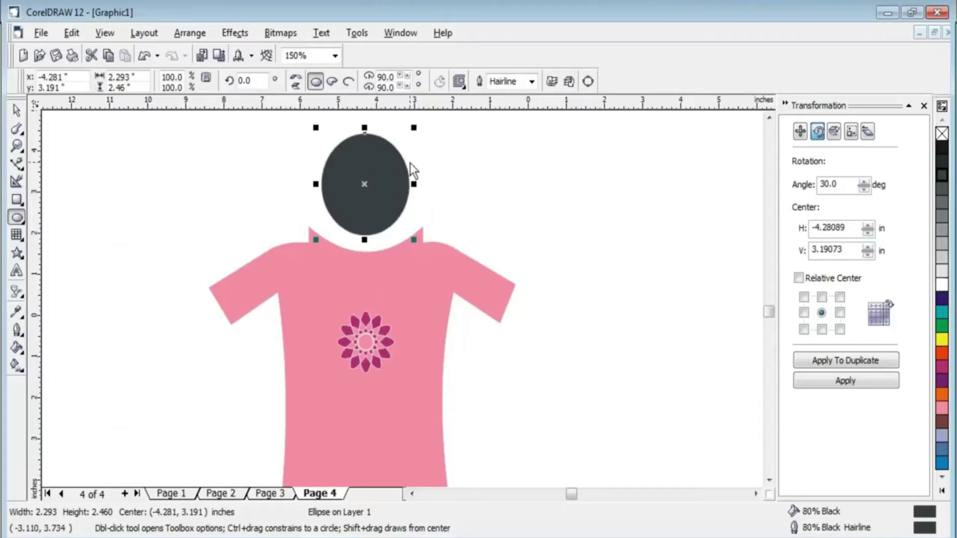
pyautogui.scroll(-1, 434, 137)
pyautogui.scroll(1, 423, 149)
pyautogui.scroll(1, 349, 189)
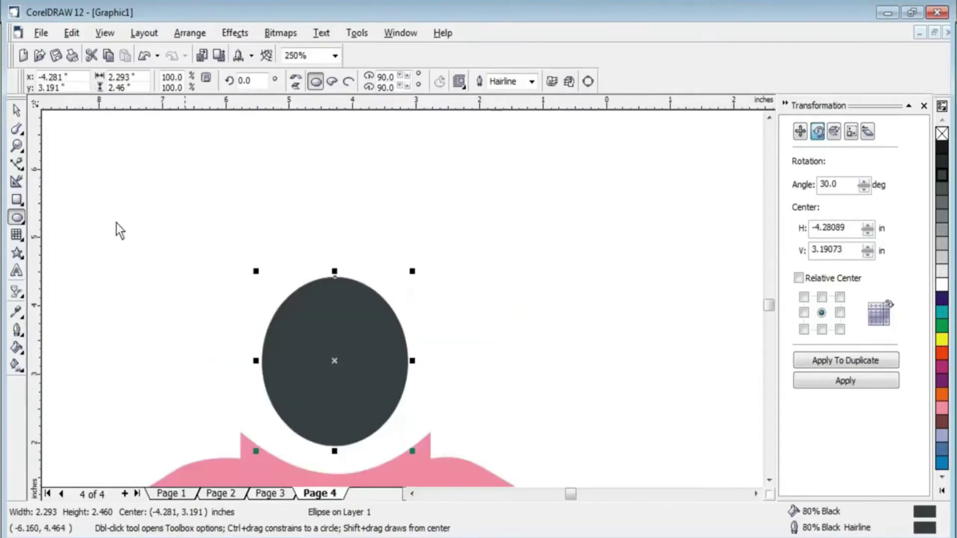
pyautogui.click(17, 129)
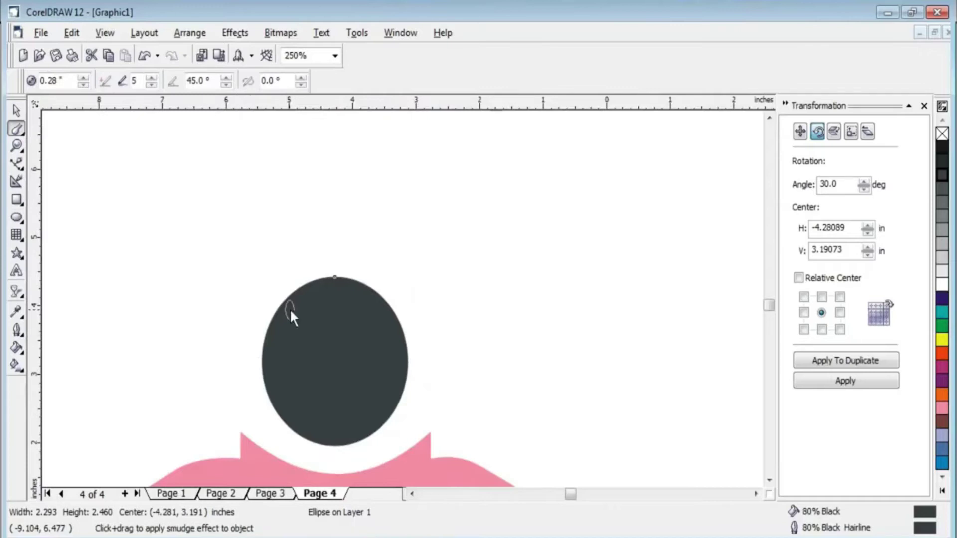
# Convert the head oval to curves and try smudging hair spikes, then undo them.
pyautogui.click(302, 321)
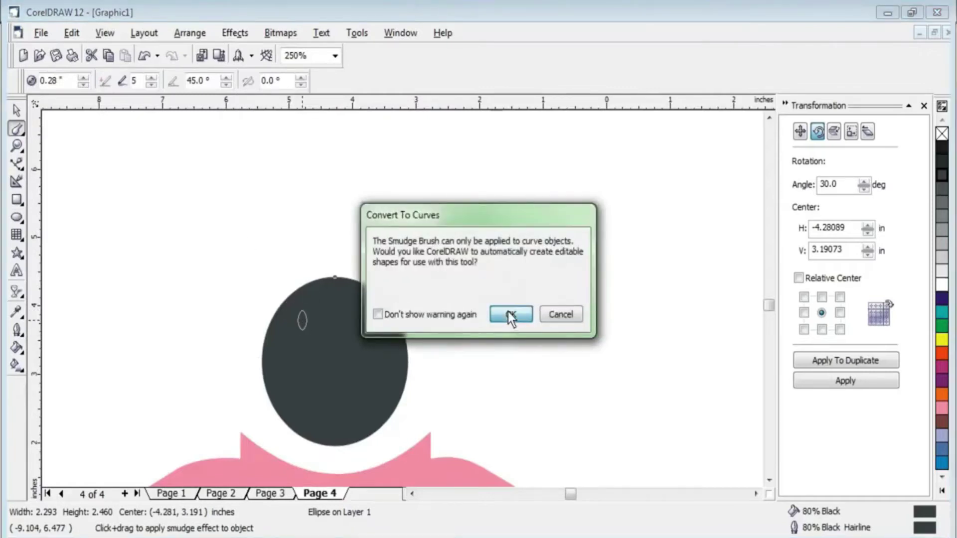
pyautogui.click(511, 314)
pyautogui.moveTo(303, 320); pyautogui.dragTo(241, 250)
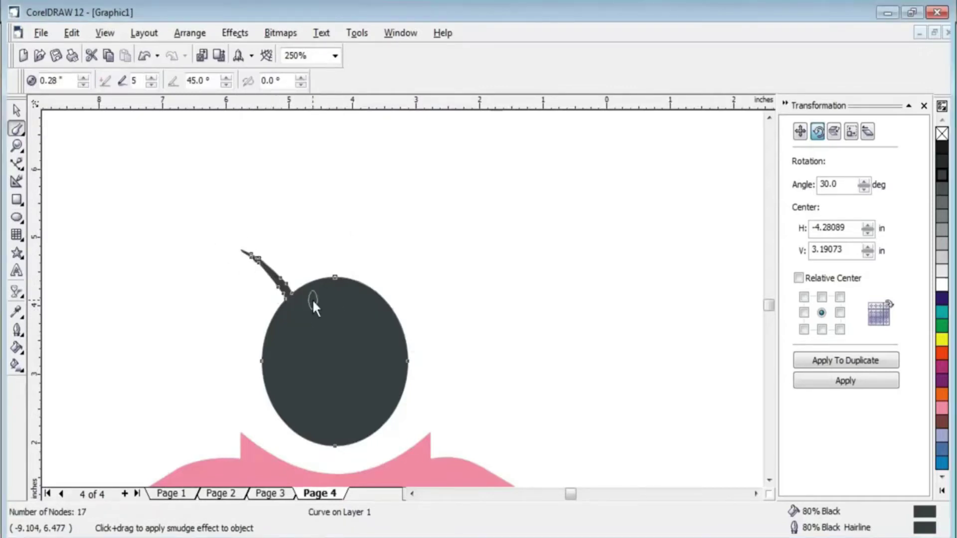
pyautogui.moveTo(312, 299); pyautogui.dragTo(272, 217)
pyautogui.moveTo(331, 282); pyautogui.dragTo(303, 205)
pyautogui.moveTo(360, 280); pyautogui.dragTo(407, 242)
pyautogui.moveTo(385, 298); pyautogui.dragTo(434, 277)
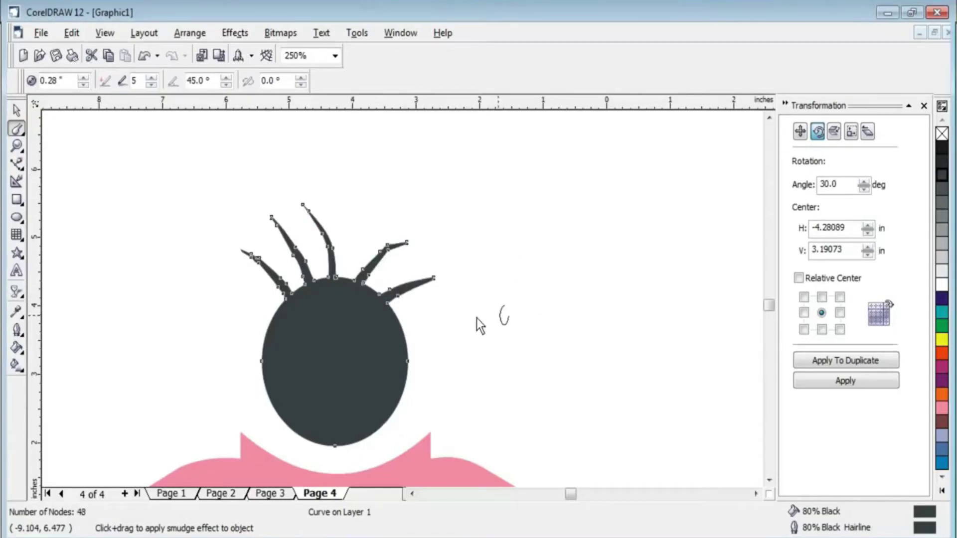
pyautogui.hotkey('ctrl', 'z')
pyautogui.hotkey('ctrl', 'z')
pyautogui.hotkey('ctrl', 'z')
pyautogui.hotkey('ctrl', 'z')
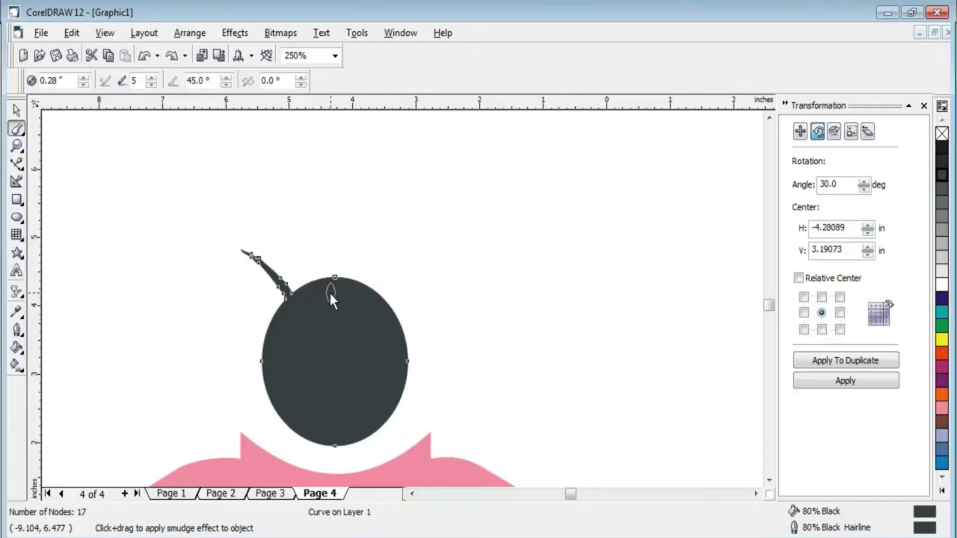
pyautogui.hotkey('ctrl', 'z')
# Test and undo another spike, then set the smudge dryout to -5.
pyautogui.click(153, 78)
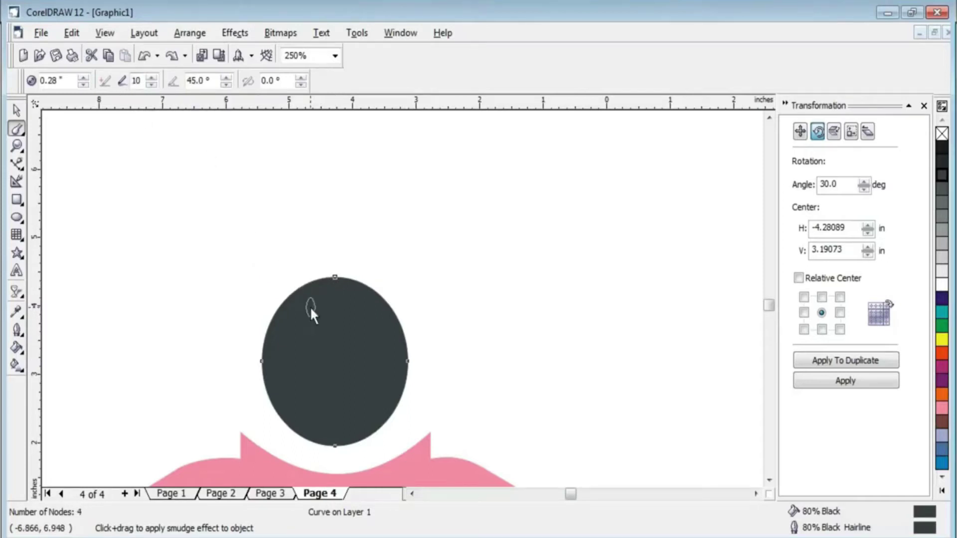
pyautogui.moveTo(300, 312)
pyautogui.mouseDown()
pyautogui.moveTo(300, 256)
pyautogui.moveTo(316, 241)
pyautogui.mouseUp()
pyautogui.hotkey('ctrl', 'z')
pyautogui.hotkey('ctrl', 'z')
pyautogui.doubleClick(136, 81)
pyautogui.write('5')
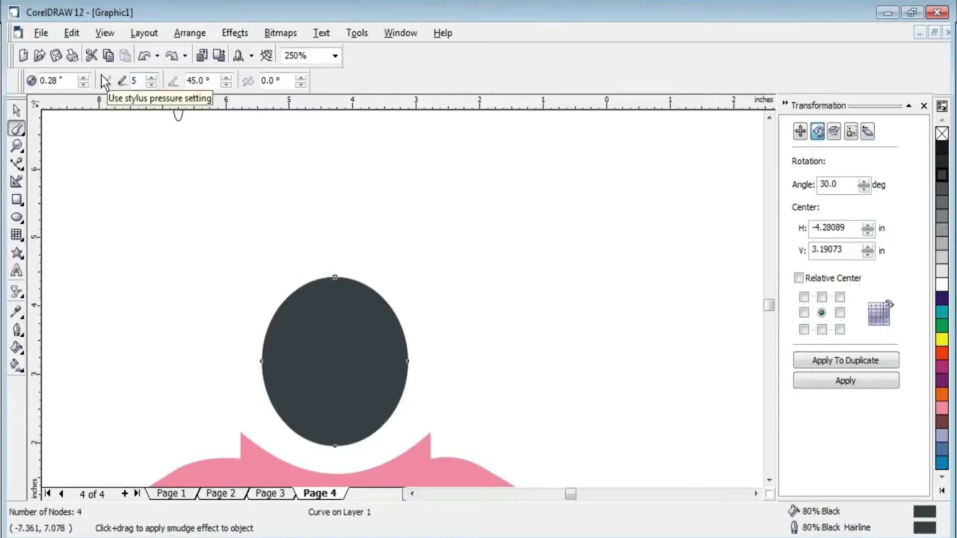
pyautogui.click(150, 84)
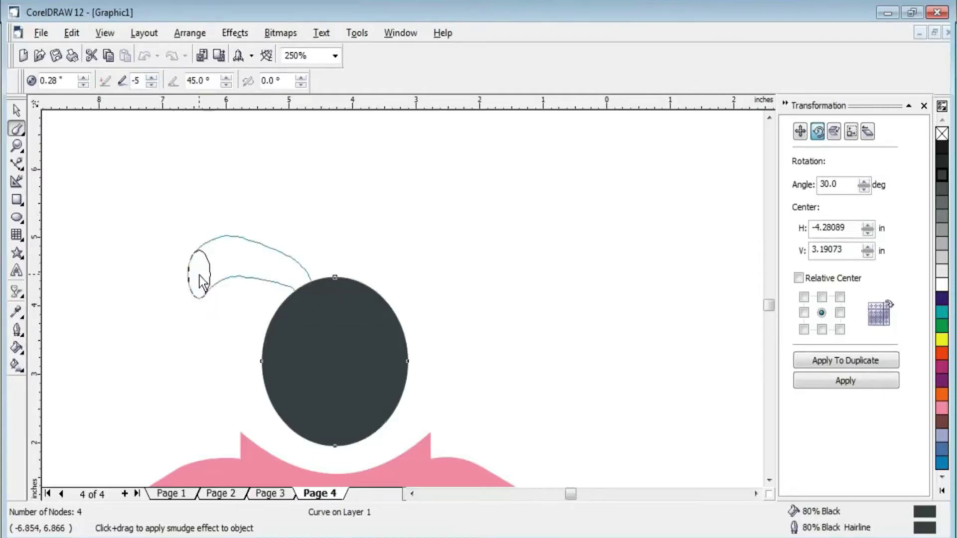
# Smudge small rounded ears onto the head's left and right sides after discarding trial bumps.
pyautogui.moveTo(303, 282); pyautogui.dragTo(199, 276)
pyautogui.hotkey('ctrl', 'z')
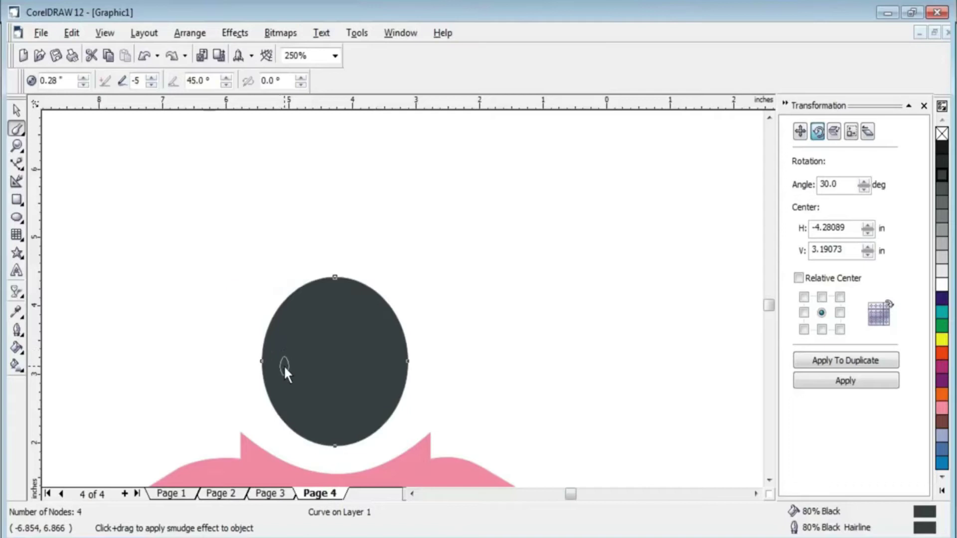
pyautogui.moveTo(269, 372); pyautogui.dragTo(246, 370)
pyautogui.hotkey('ctrl', 'z')
pyautogui.click(151, 78)
pyautogui.moveTo(249, 366); pyautogui.dragTo(247, 366)
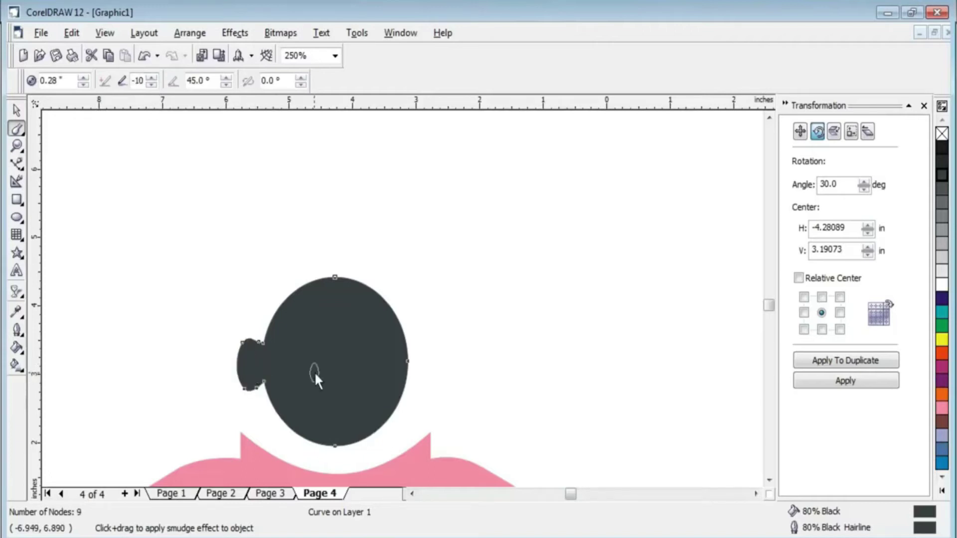
pyautogui.moveTo(393, 360); pyautogui.dragTo(415, 363)
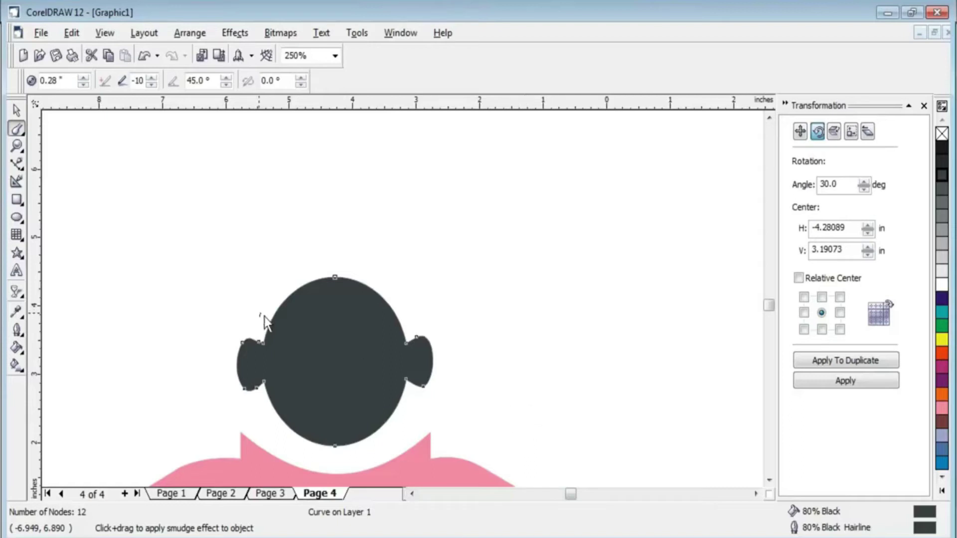
# Try pulling large lobes up-left and up-right from the head, undoing each one.
pyautogui.moveTo(346, 306); pyautogui.dragTo(253, 261)
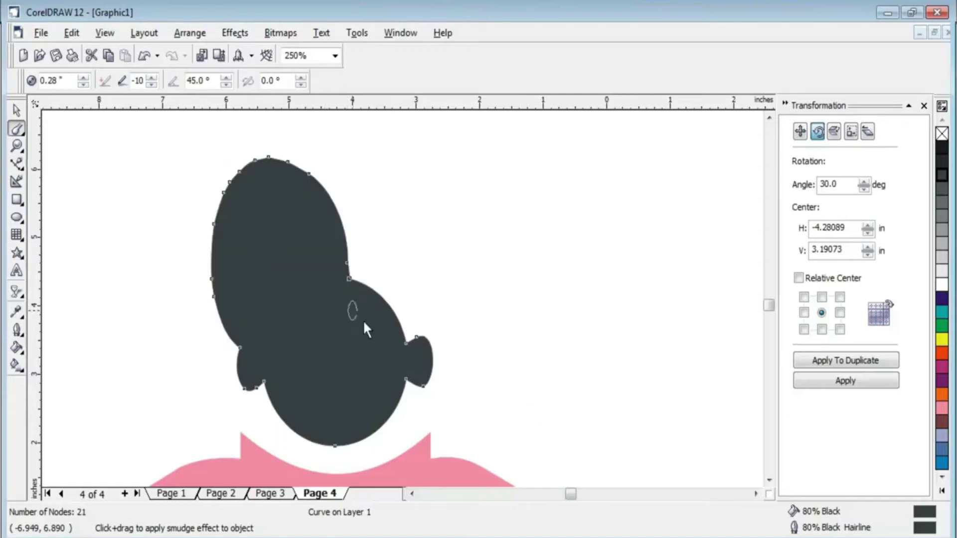
pyautogui.hotkey('ctrl', 'z')
pyautogui.moveTo(355, 316); pyautogui.dragTo(522, 217)
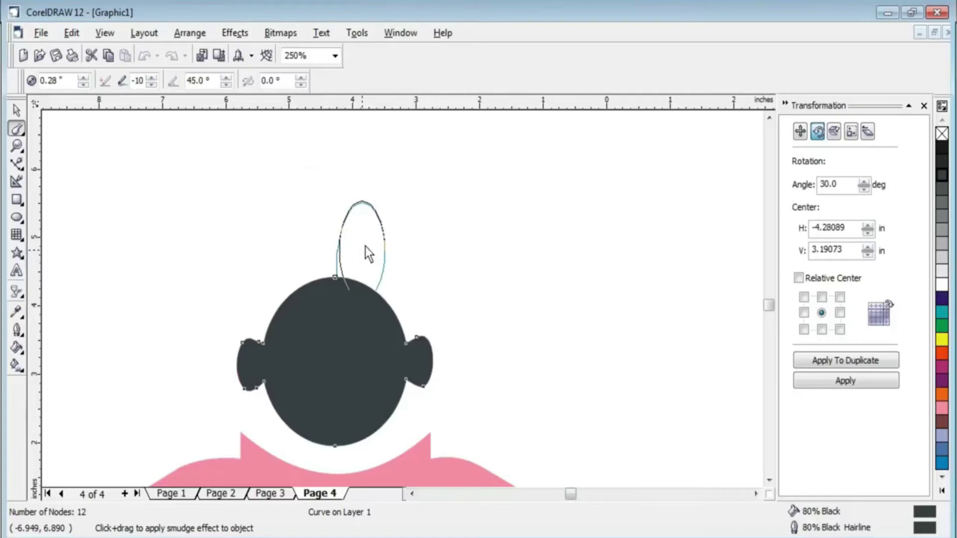
pyautogui.hotkey('ctrl', 'z')
pyautogui.moveTo(264, 261); pyautogui.dragTo(103, 238)
pyautogui.hotkey('ctrl', 'z')
pyautogui.moveTo(385, 279); pyautogui.dragTo(572, 250)
pyautogui.hotkey('ctrl', 'z')
pyautogui.moveTo(305, 343); pyautogui.dragTo(164, 149)
pyautogui.hotkey('ctrl', 'z')
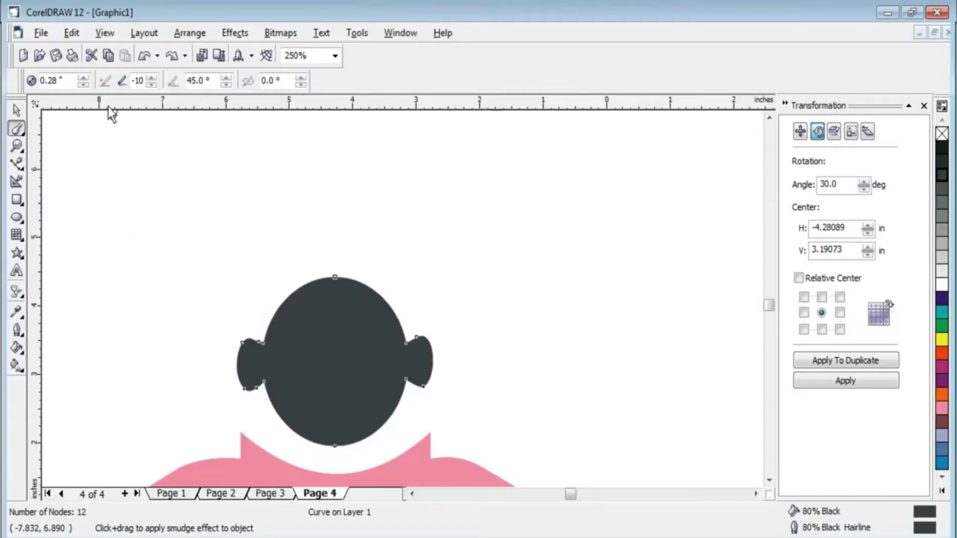
# Try smudging hair tufts from the head with a higher dryout and smaller nib, undoing each attempt.
pyautogui.click(152, 78)
pyautogui.click(151, 78)
pyautogui.moveTo(328, 282); pyautogui.dragTo(249, 244)
pyautogui.moveTo(347, 277); pyautogui.dragTo(496, 239)
pyautogui.moveTo(396, 314); pyautogui.dragTo(667, 324)
pyautogui.moveTo(314, 279); pyautogui.dragTo(130, 212)
pyautogui.hotkey('ctrl', 'z')
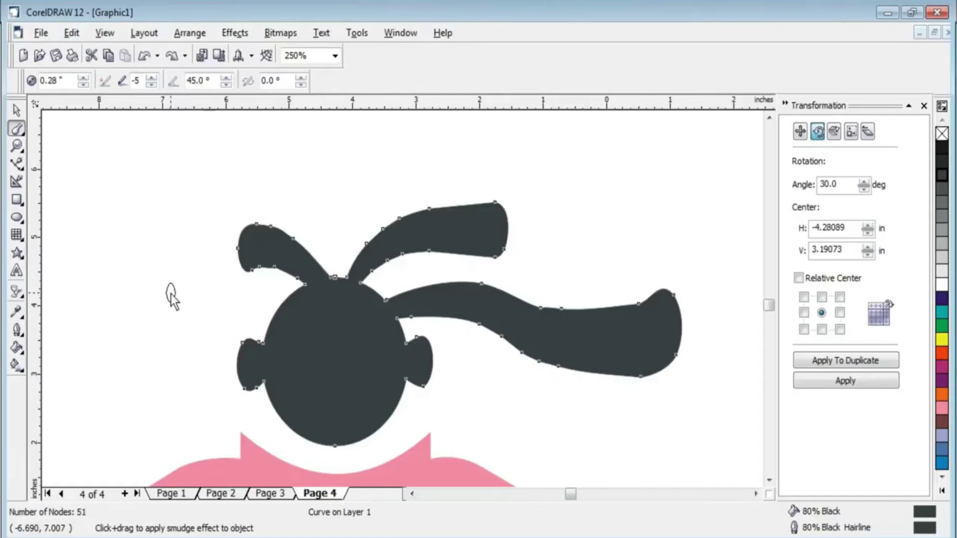
pyautogui.hotkey('ctrl', 'z')
pyautogui.hotkey('ctrl', 'z')
pyautogui.hotkey('ctrl', 'z')
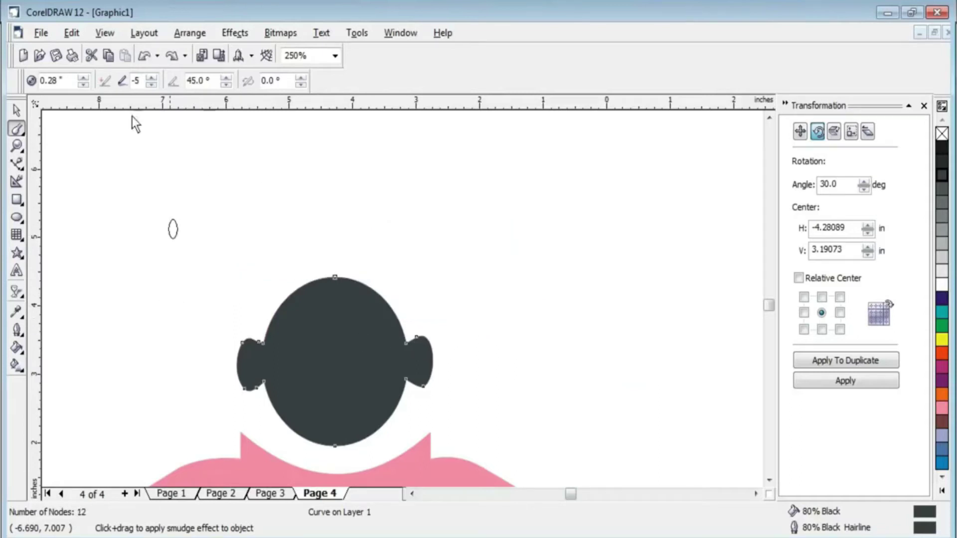
pyautogui.click(83, 84)
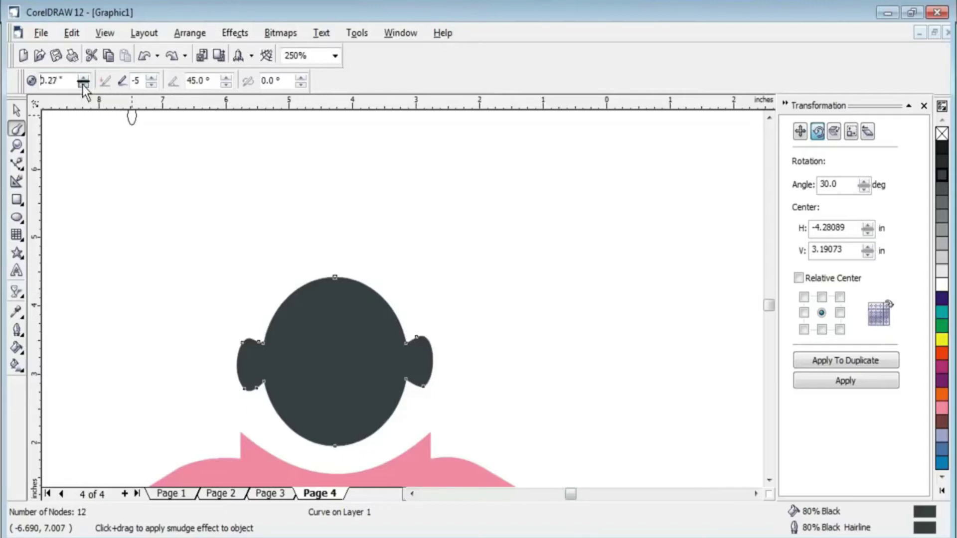
pyautogui.click(83, 83)
pyautogui.moveTo(304, 282)
pyautogui.mouseDown()
pyautogui.moveTo(285, 247)
pyautogui.moveTo(202, 219)
pyautogui.mouseUp()
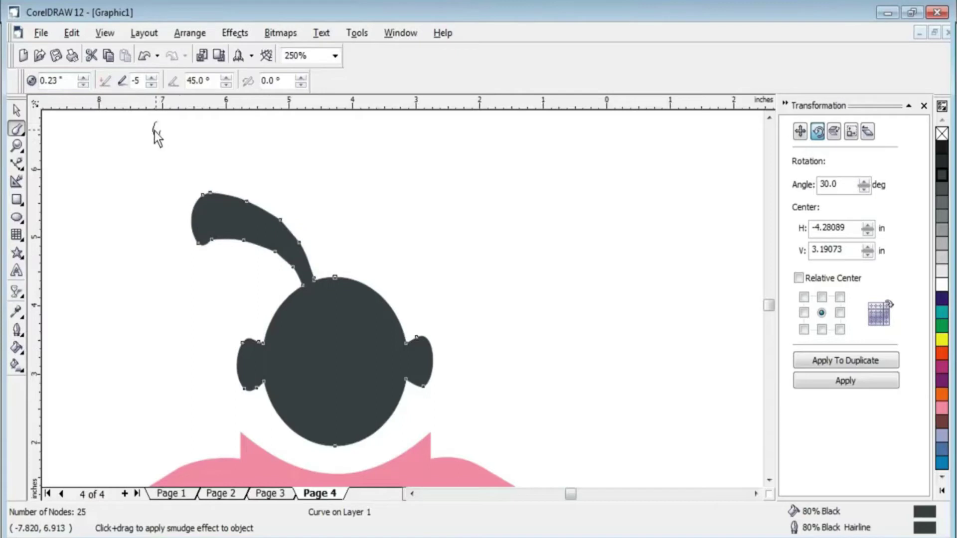
pyautogui.hotkey('ctrl', 'z')
# Set Smudge dryout to 5 and pull six thin hair spikes up from the head's top edge.
pyautogui.click(152, 78)
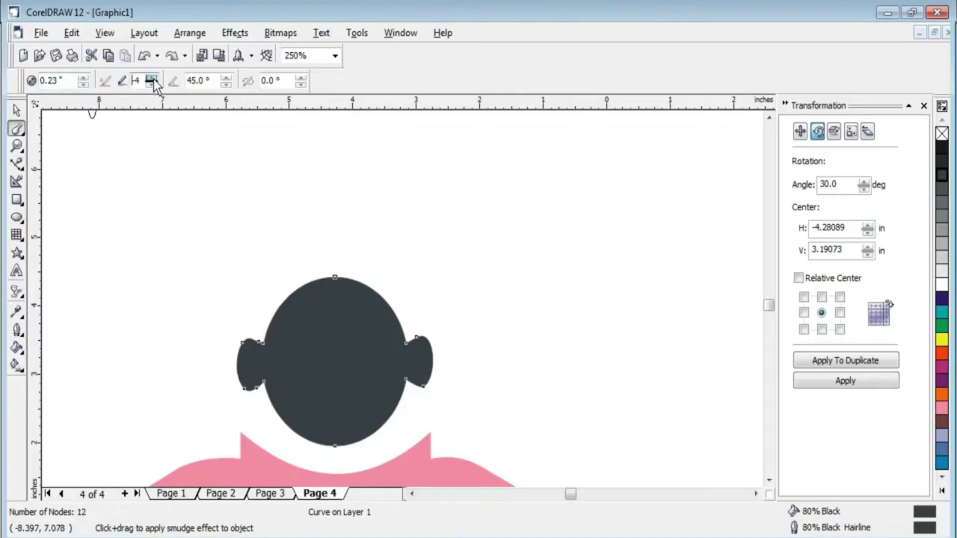
pyautogui.click(152, 78)
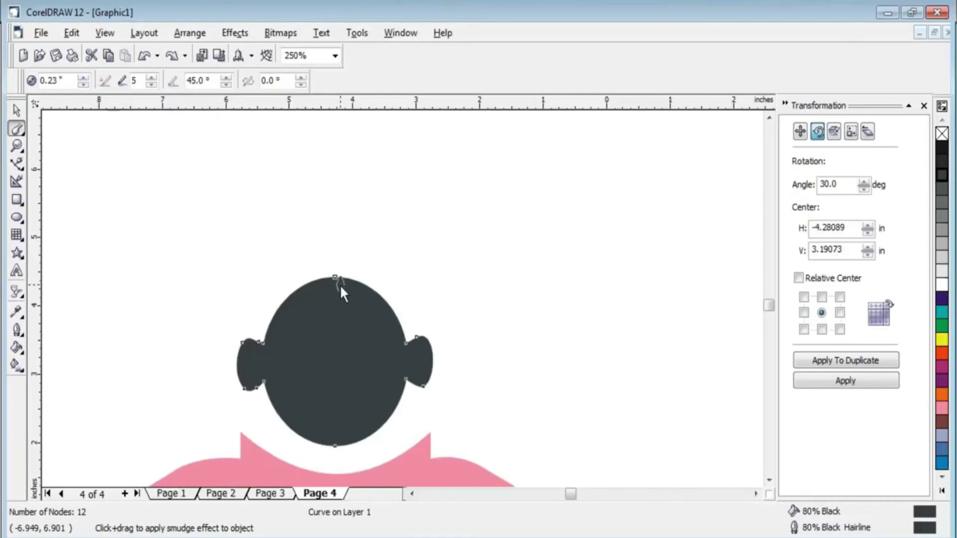
pyautogui.moveTo(307, 280); pyautogui.dragTo(252, 242)
pyautogui.moveTo(327, 278)
pyautogui.mouseDown()
pyautogui.moveTo(307, 227)
pyautogui.moveTo(373, 227)
pyautogui.mouseUp()
pyautogui.moveTo(370, 285); pyautogui.dragTo(415, 239)
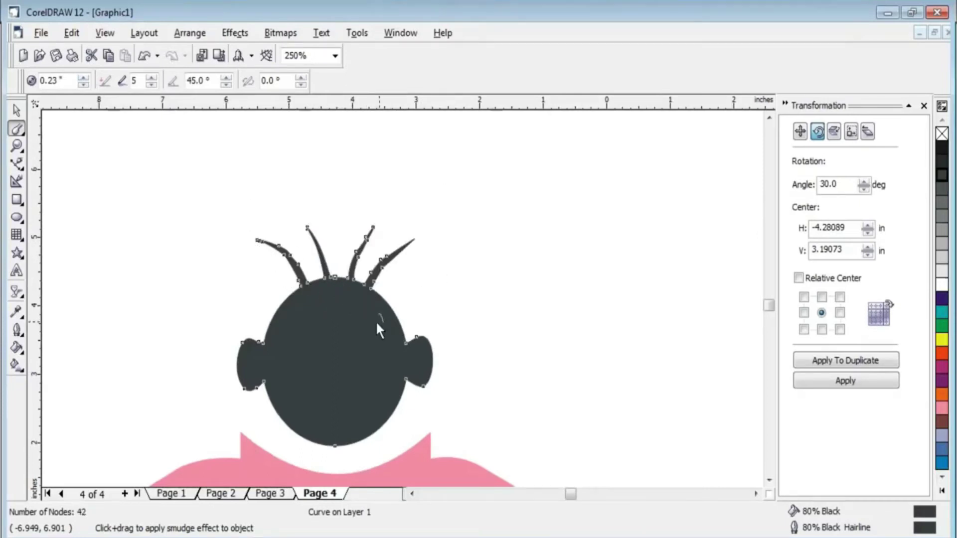
pyautogui.moveTo(393, 312); pyautogui.dragTo(434, 274)
pyautogui.moveTo(290, 294); pyautogui.dragTo(269, 251)
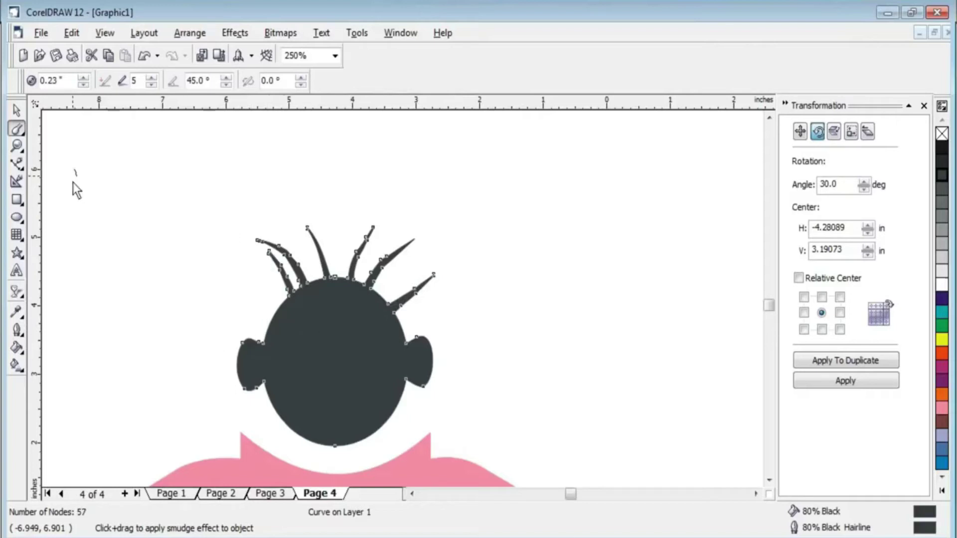
pyautogui.moveTo(285, 322); pyautogui.dragTo(242, 263)
pyautogui.press('space')
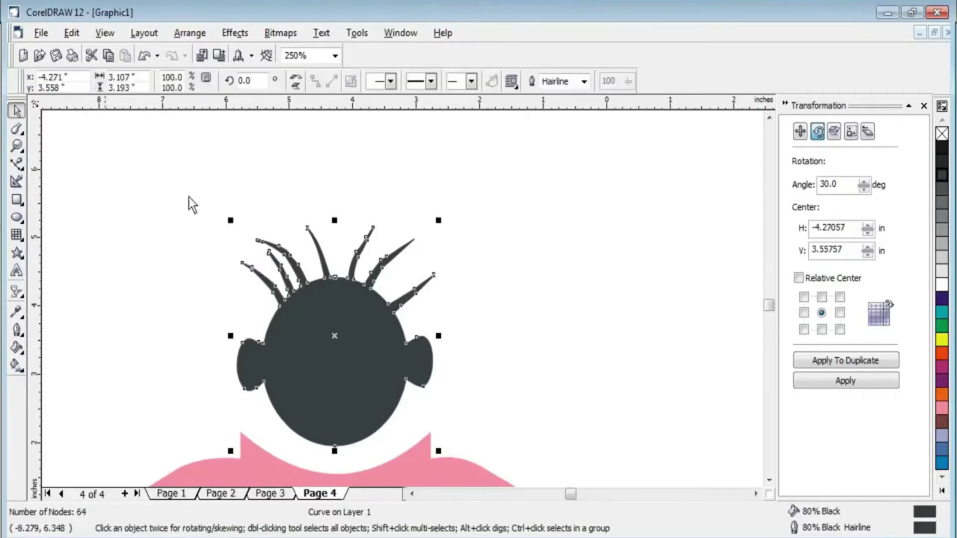
# Draw a white ellipse eye on the head with a smaller 90% Black pupil inside it.
pyautogui.click(641, 239)
pyautogui.scroll(-2, 358, 187)
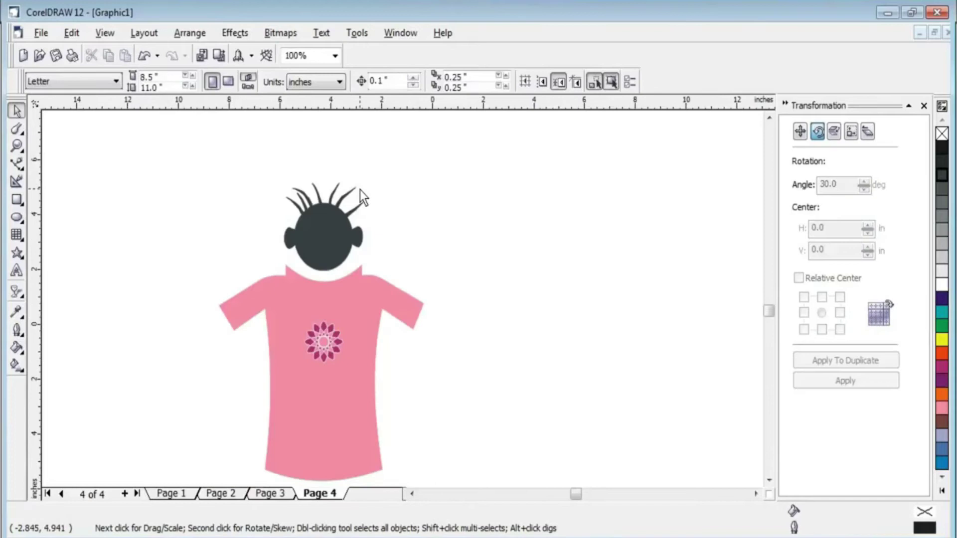
pyautogui.scroll(1, 360, 190)
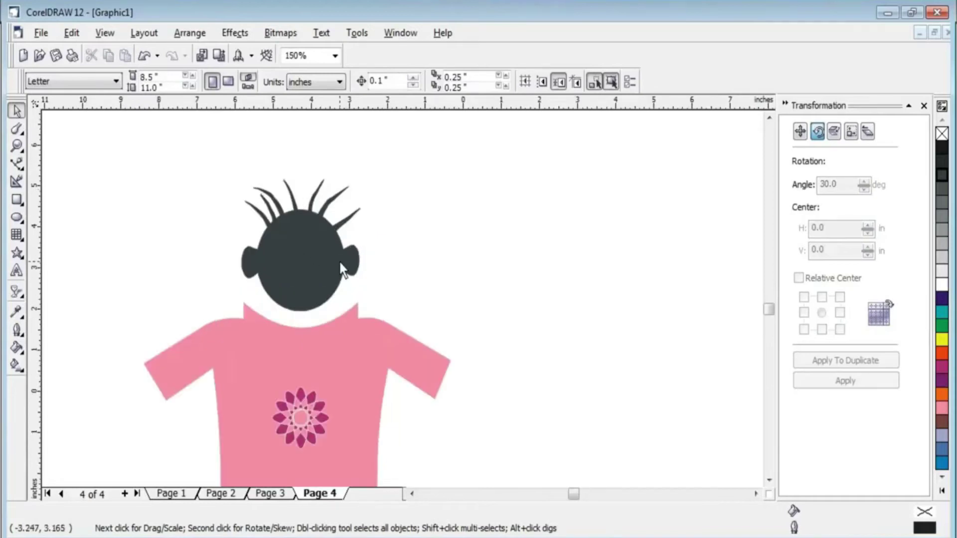
pyautogui.click(17, 217)
pyautogui.moveTo(284, 245); pyautogui.dragTo(313, 258)
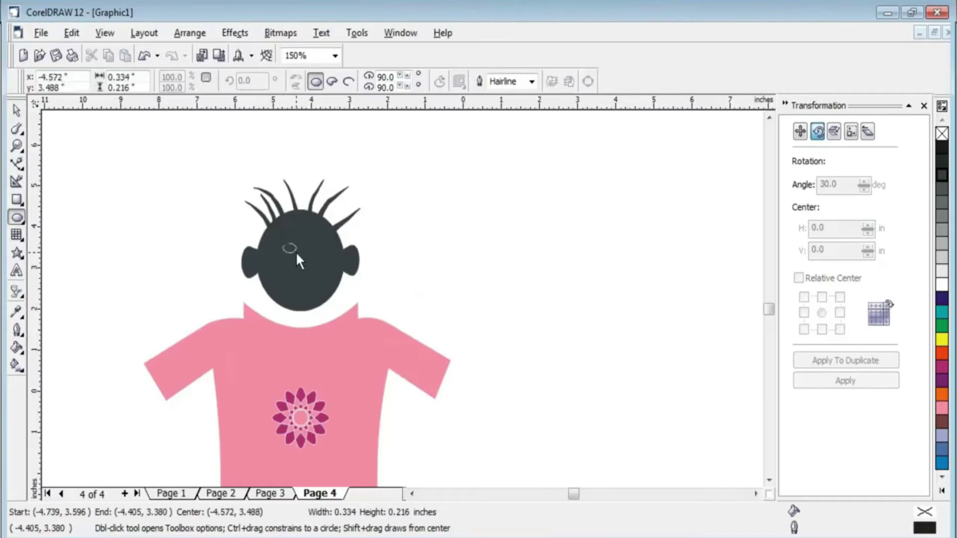
pyautogui.click(941, 284)
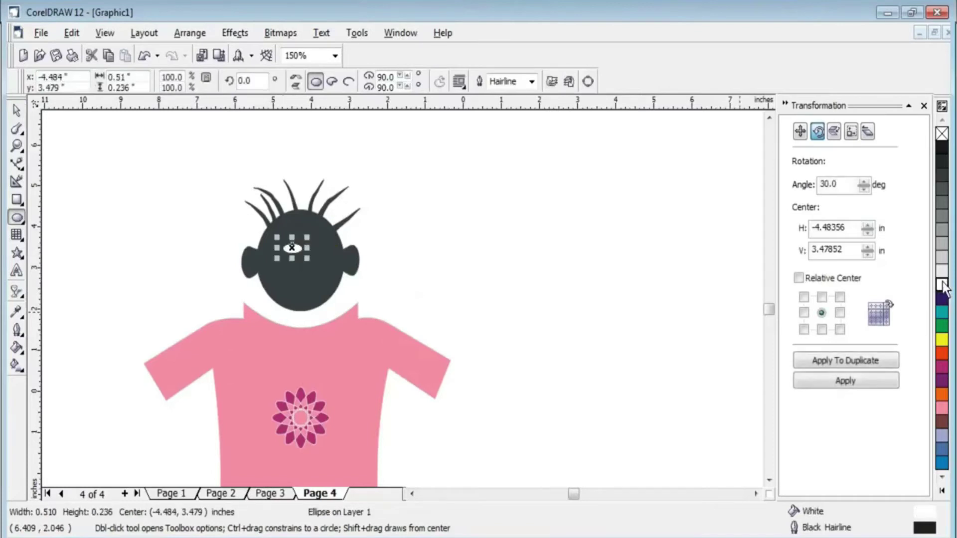
pyautogui.rightClick(942, 284)
pyautogui.click(16, 109)
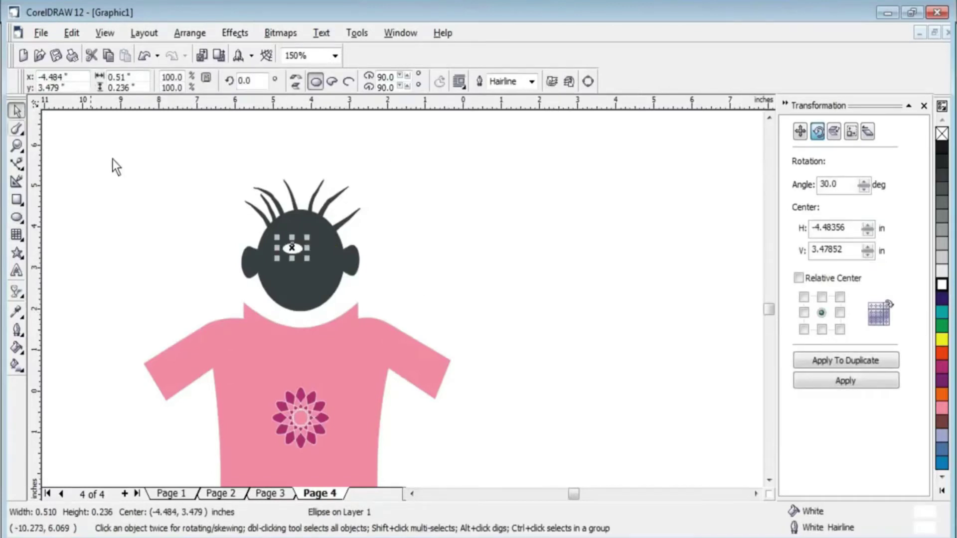
pyautogui.scroll(1, 220, 213)
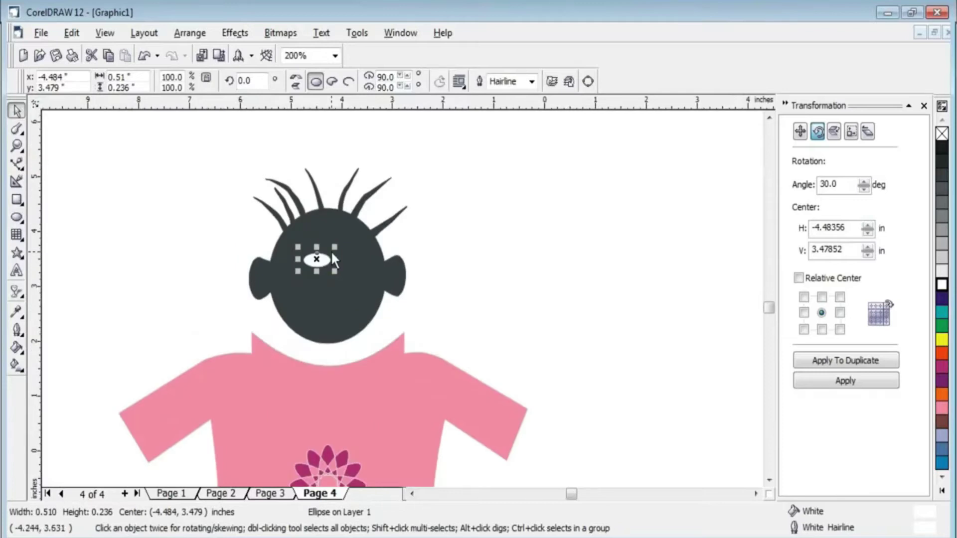
pyautogui.moveTo(337, 245); pyautogui.dragTo(331, 251)
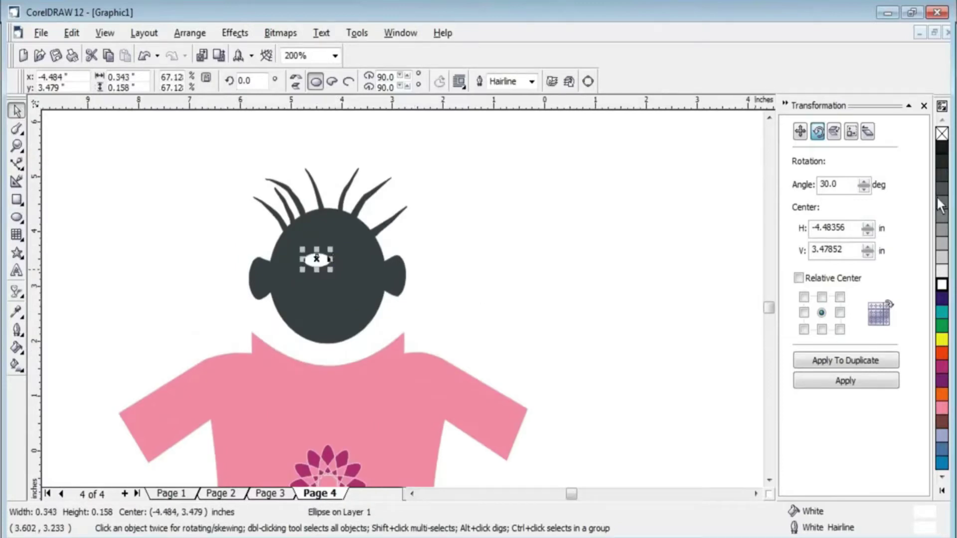
pyautogui.click(940, 160)
pyautogui.rightClick(939, 160)
# Duplicate the eye and pupil and move the copy right to form the second eye.
pyautogui.scroll(5, 316, 264)
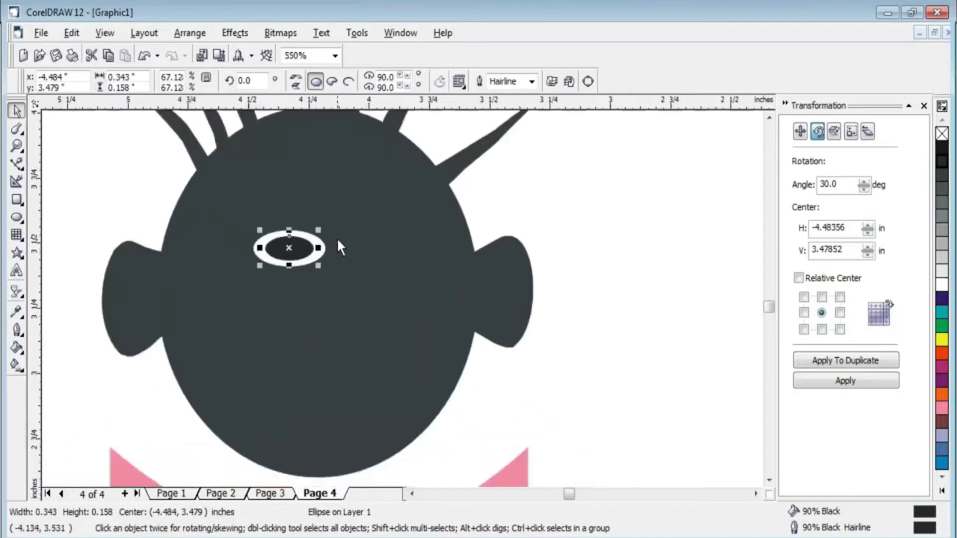
pyautogui.press('F4')
pyautogui.click(555, 201)
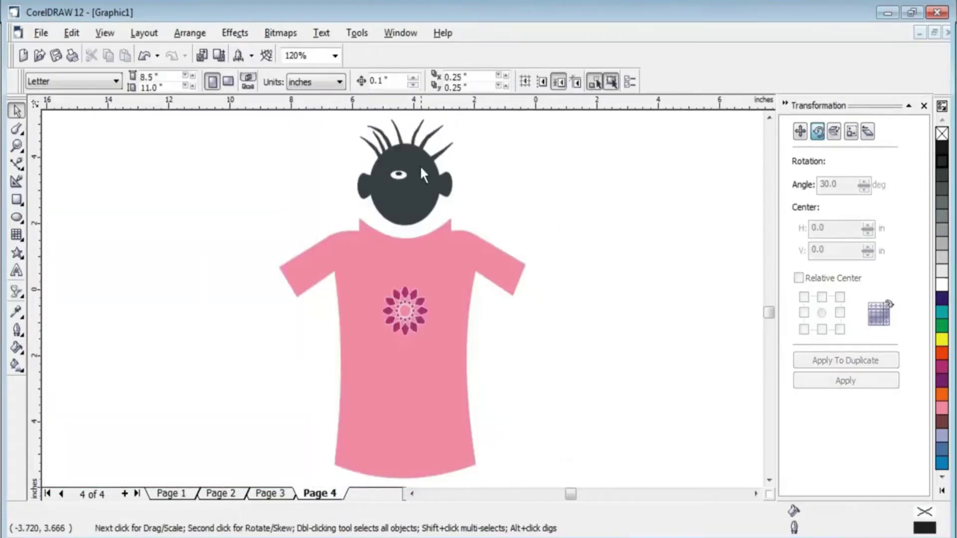
pyautogui.moveTo(462, 160); pyautogui.dragTo(372, 184)
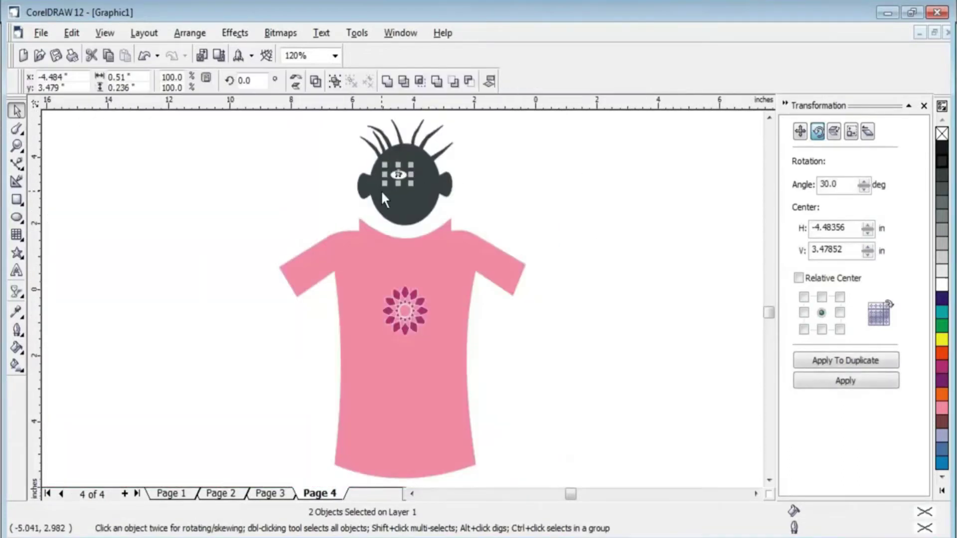
pyautogui.press('+')
pyautogui.press('Right')
pyautogui.press('Right')
pyautogui.press('Right')
pyautogui.press('Right')
pyautogui.press('Right')
pyautogui.press('Right')
pyautogui.press('Right')
pyautogui.press('Right')
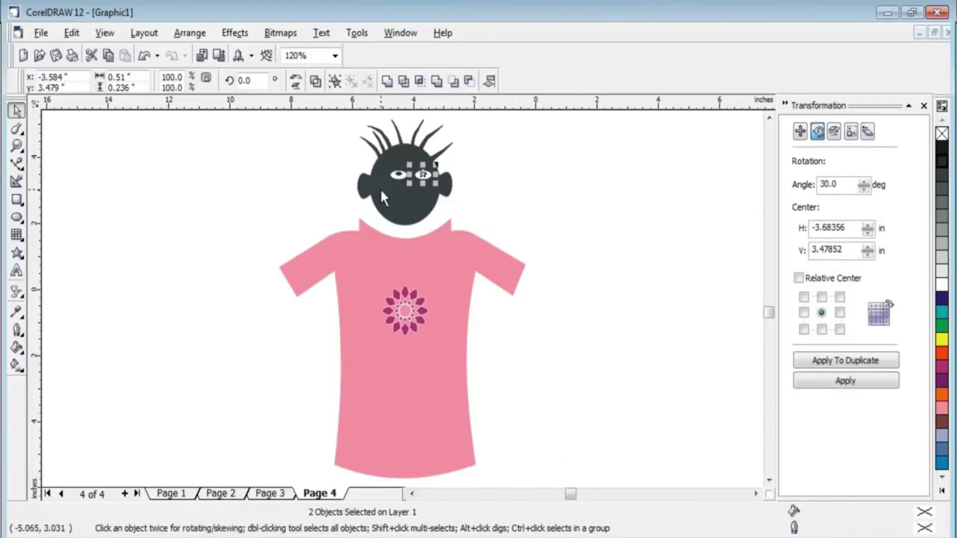
pyautogui.moveTo(491, 160); pyautogui.dragTo(378, 188)
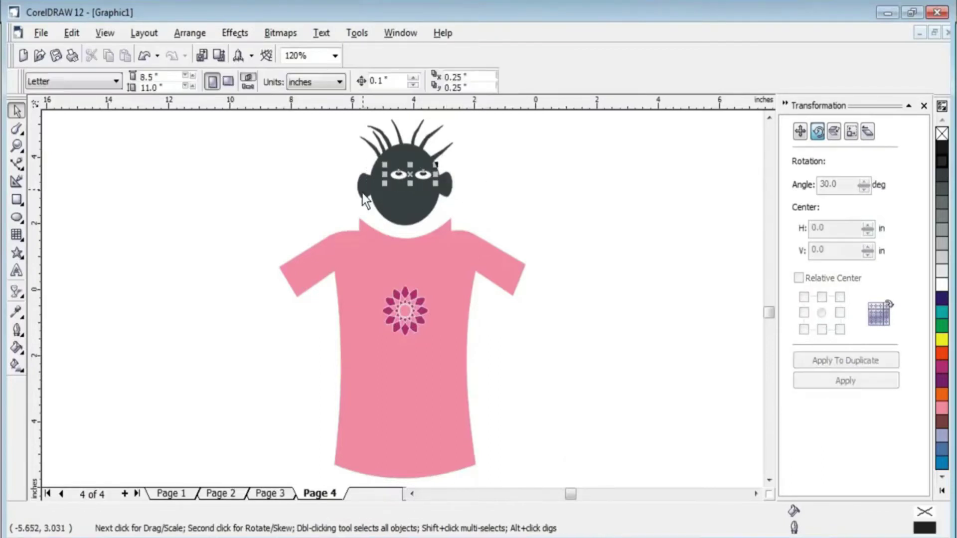
pyautogui.click(492, 202)
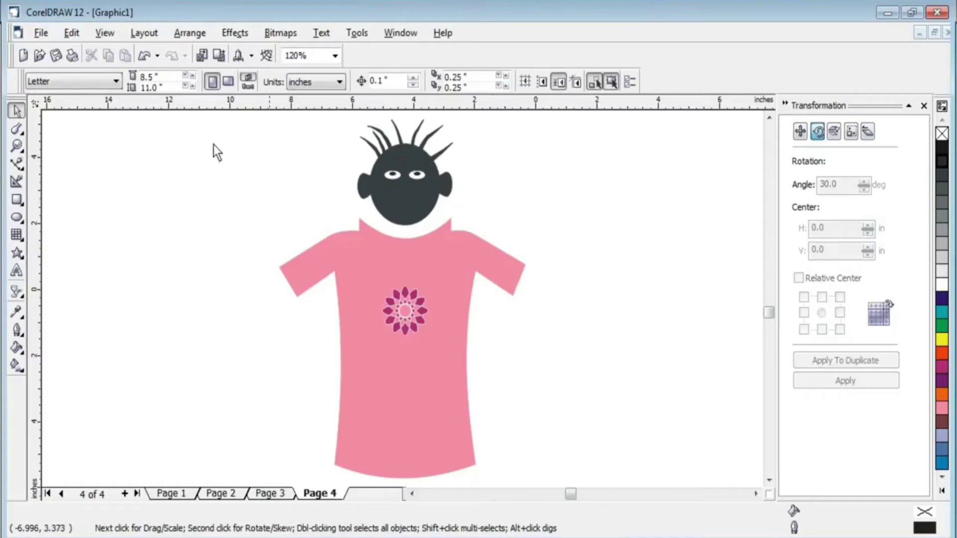
pyautogui.click(24, 134)
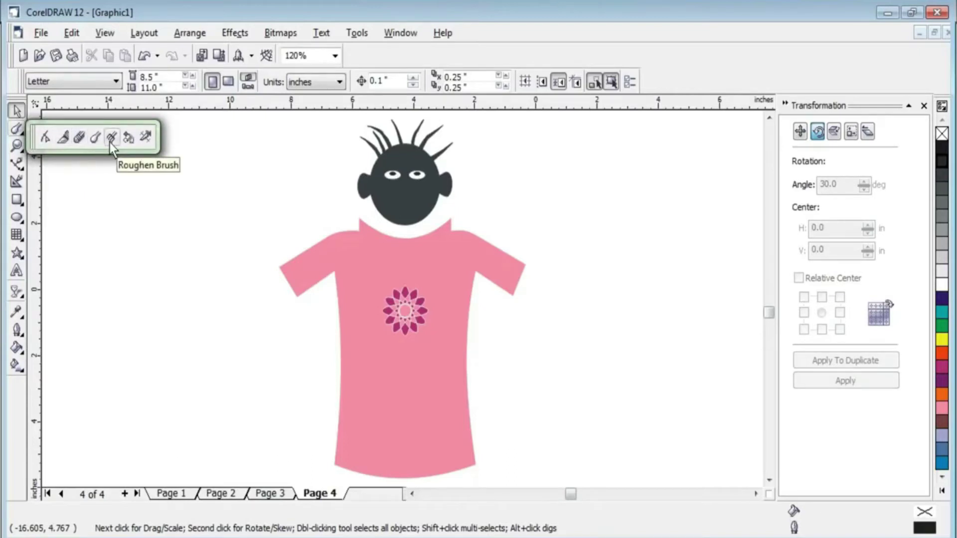
# Draw a rectangle left of the figure and set the Roughen Brush nib to 0.52".
pyautogui.click(16, 199)
pyautogui.moveTo(87, 212); pyautogui.dragTo(266, 309)
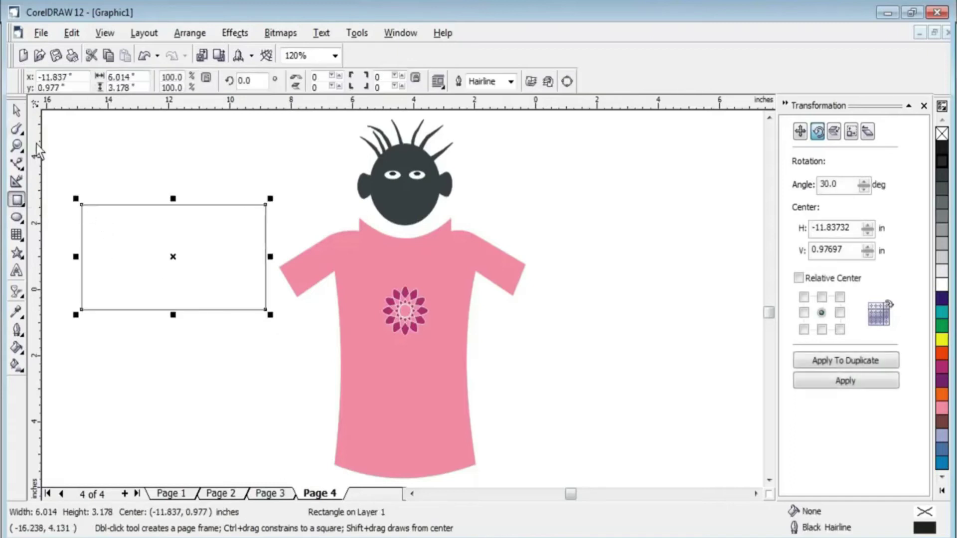
pyautogui.click(23, 133)
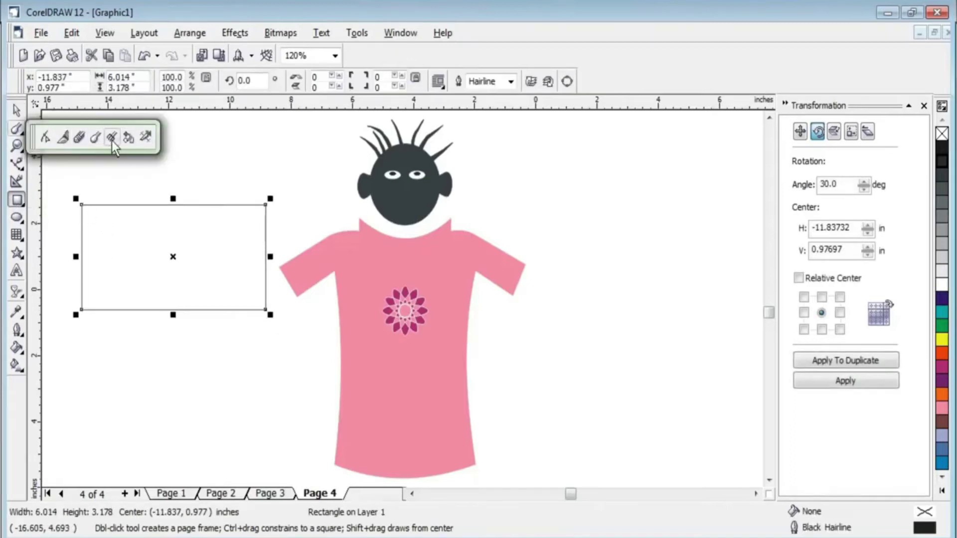
pyautogui.click(112, 138)
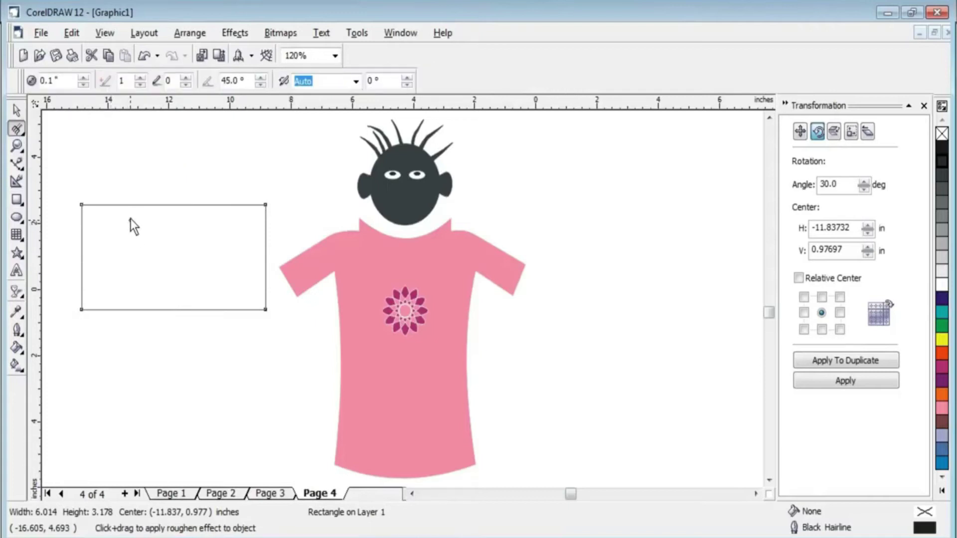
pyautogui.click(82, 78)
pyautogui.click(83, 76)
pyautogui.click(83, 77)
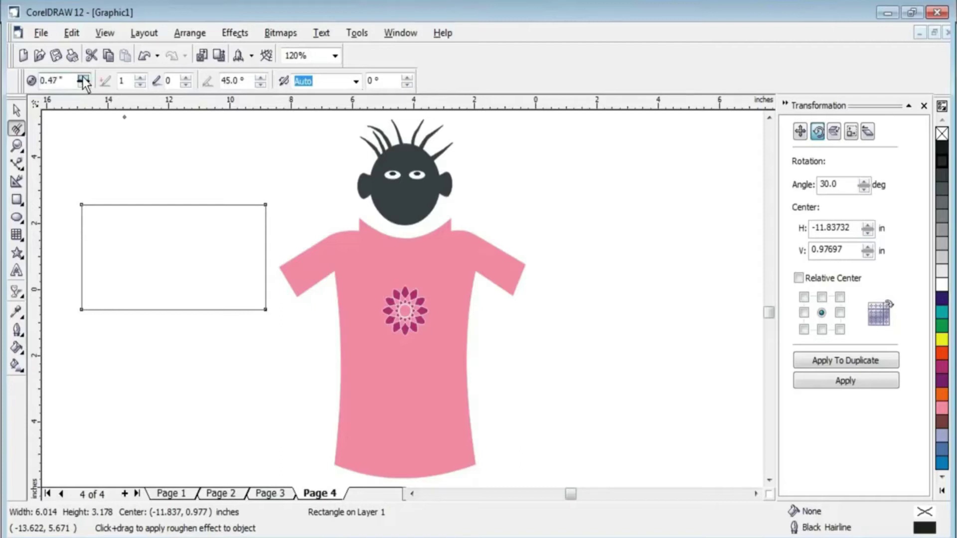
# Convert the rectangle to curves, roughen its top and left edges into zigzags, and rotate it.
pyautogui.click(121, 205)
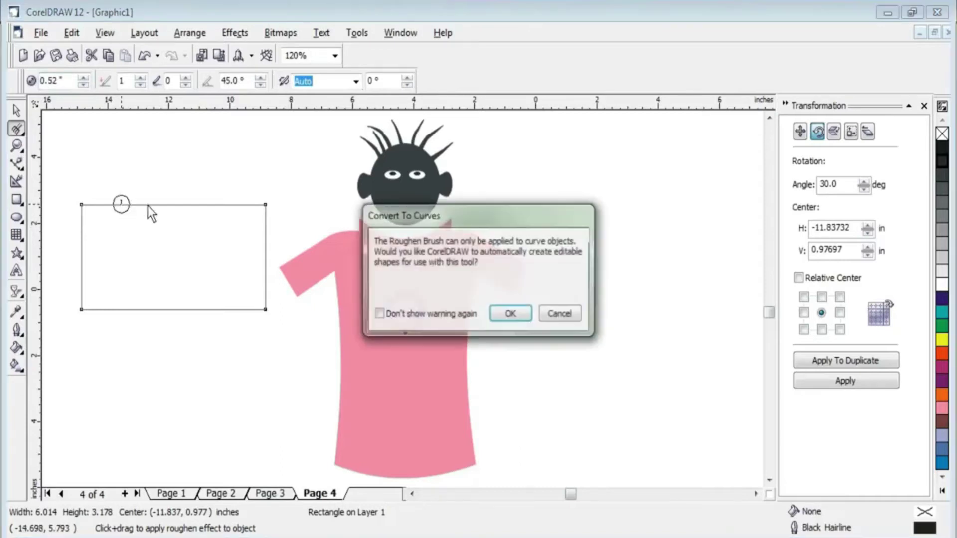
pyautogui.click(509, 314)
pyautogui.moveTo(122, 204); pyautogui.dragTo(227, 204)
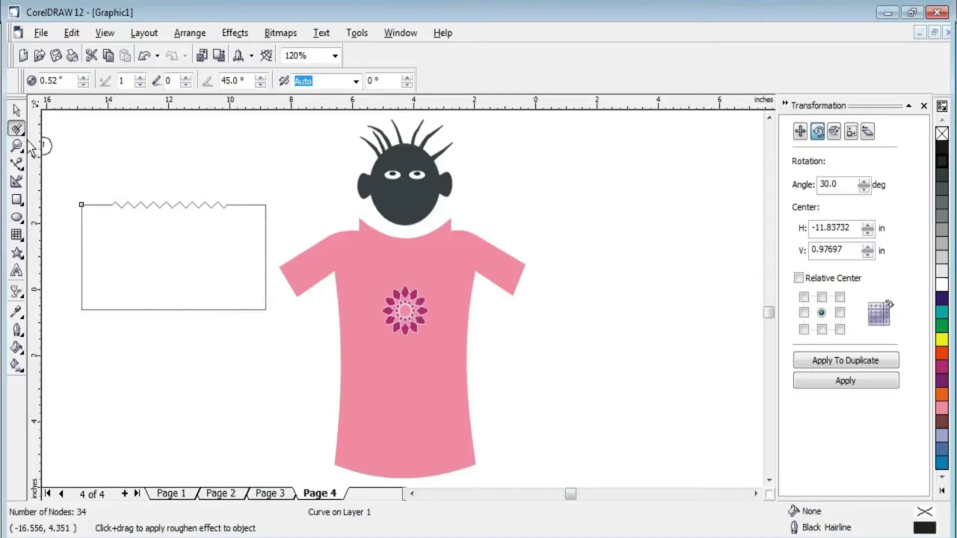
pyautogui.moveTo(81, 266); pyautogui.dragTo(81, 224)
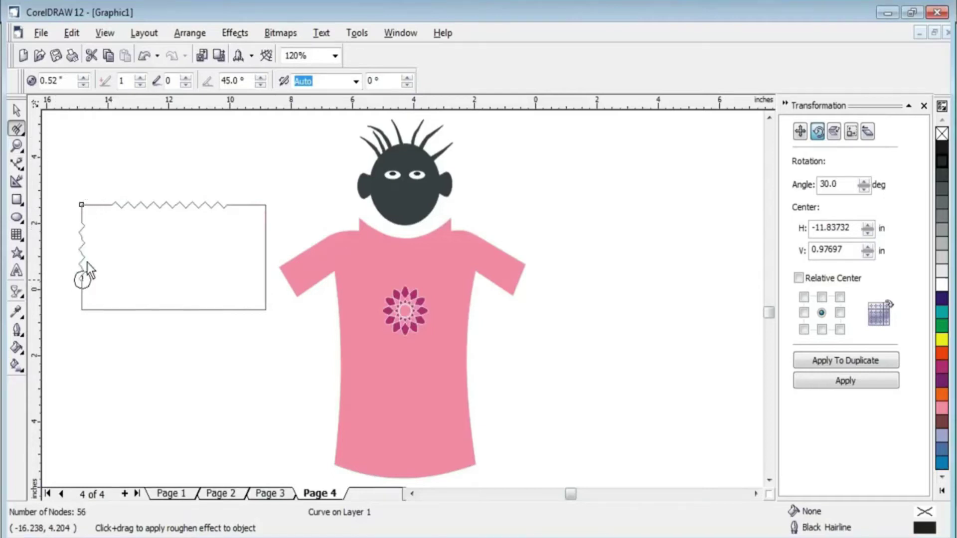
pyautogui.click(25, 135)
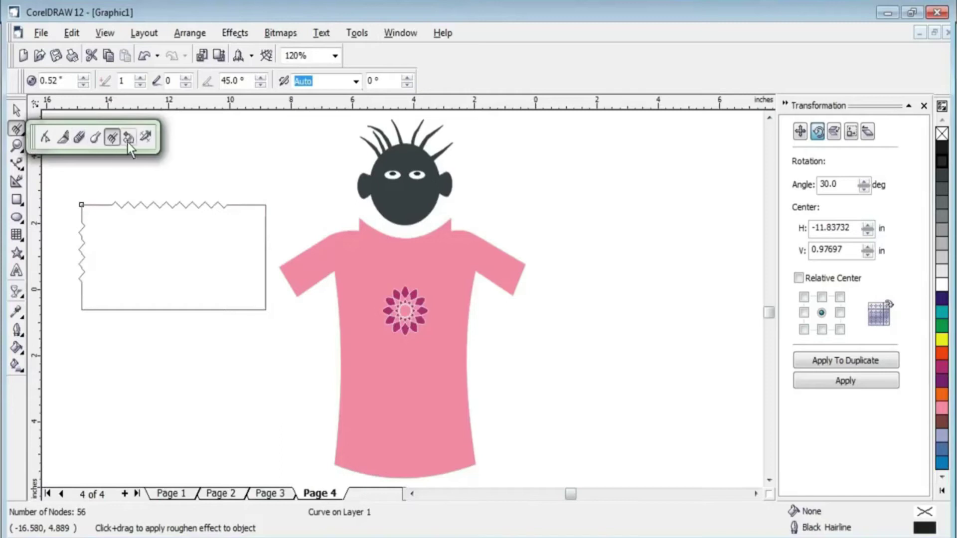
pyautogui.click(128, 137)
pyautogui.moveTo(199, 267)
pyautogui.mouseDown()
pyautogui.moveTo(139, 265)
pyautogui.moveTo(140, 276)
pyautogui.moveTo(142, 263)
pyautogui.mouseUp()
# Undo the rotation and try Virtual Segment Delete on the rectangle, undoing the accidental shirt deletion.
pyautogui.hotkey('ctrl', 'z')
pyautogui.hotkey('ctrl', 'z')
pyautogui.click(16, 110)
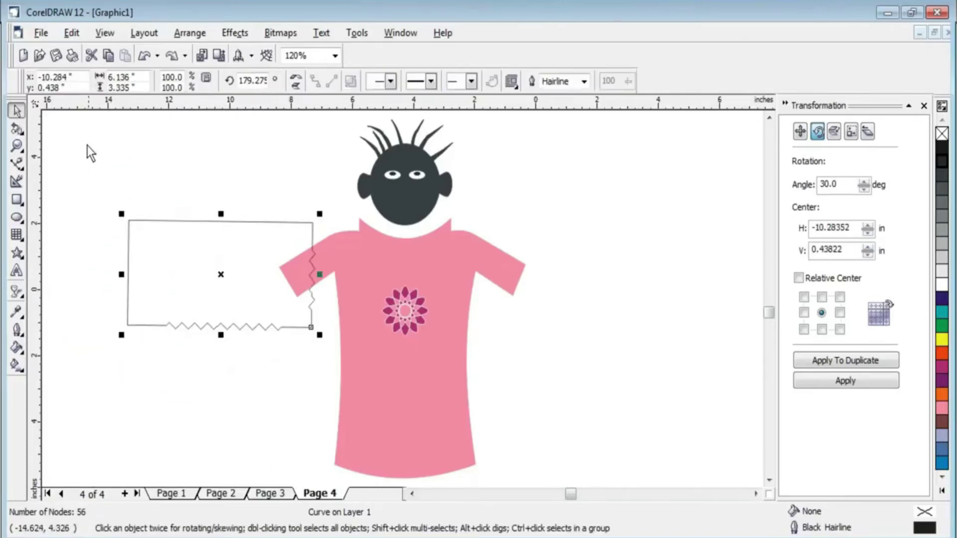
pyautogui.click(22, 136)
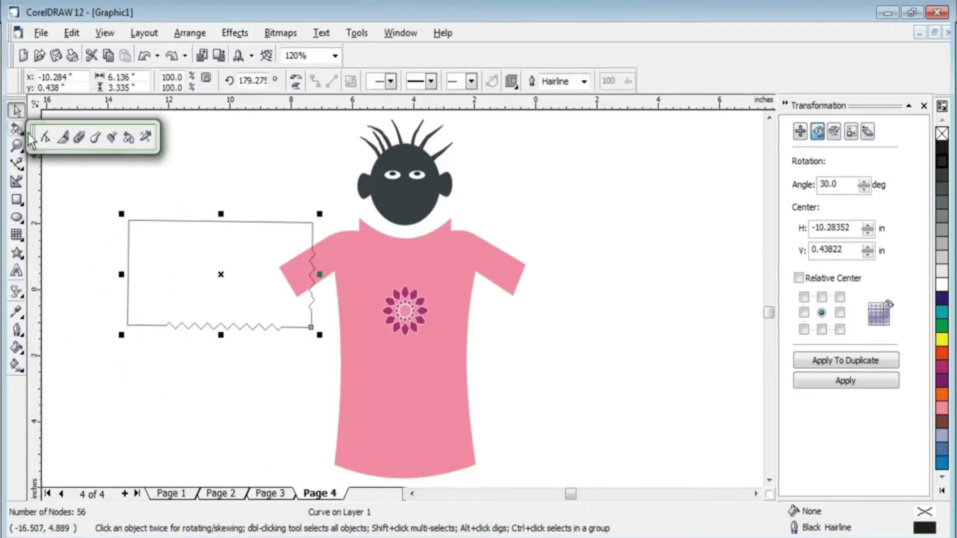
pyautogui.click(145, 138)
pyautogui.moveTo(128, 207); pyautogui.dragTo(353, 353)
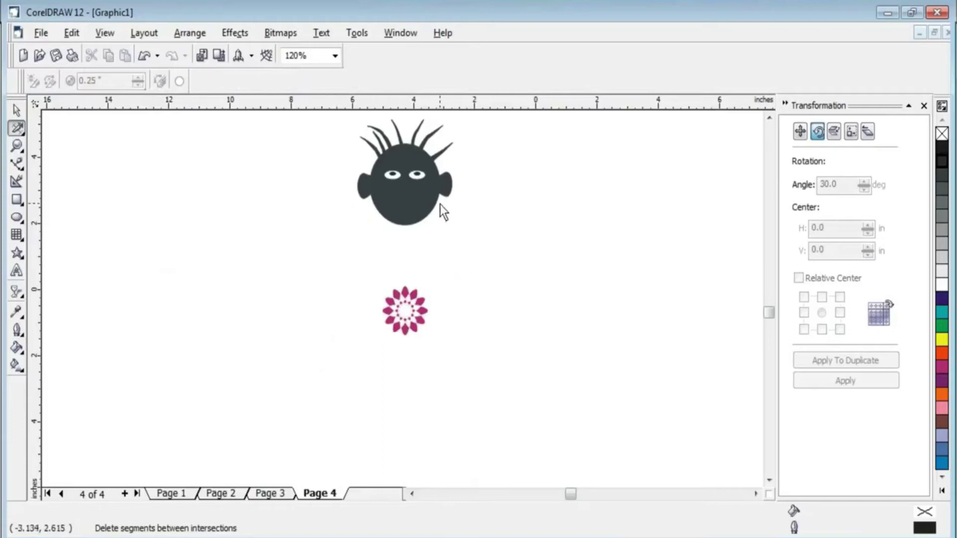
pyautogui.hotkey('ctrl', 'z')
# Draw a second overlapping rectangle and trim the intersecting segments with Virtual Segment Delete.
pyautogui.click(17, 199)
pyautogui.moveTo(99, 174)
pyautogui.mouseDown()
pyautogui.moveTo(181, 263)
pyautogui.moveTo(207, 273)
pyautogui.mouseUp()
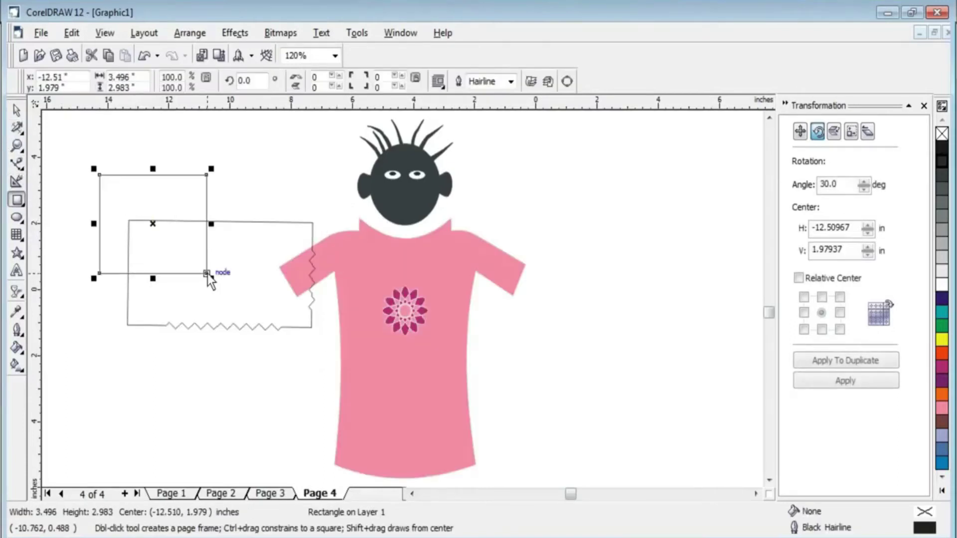
pyautogui.click(22, 131)
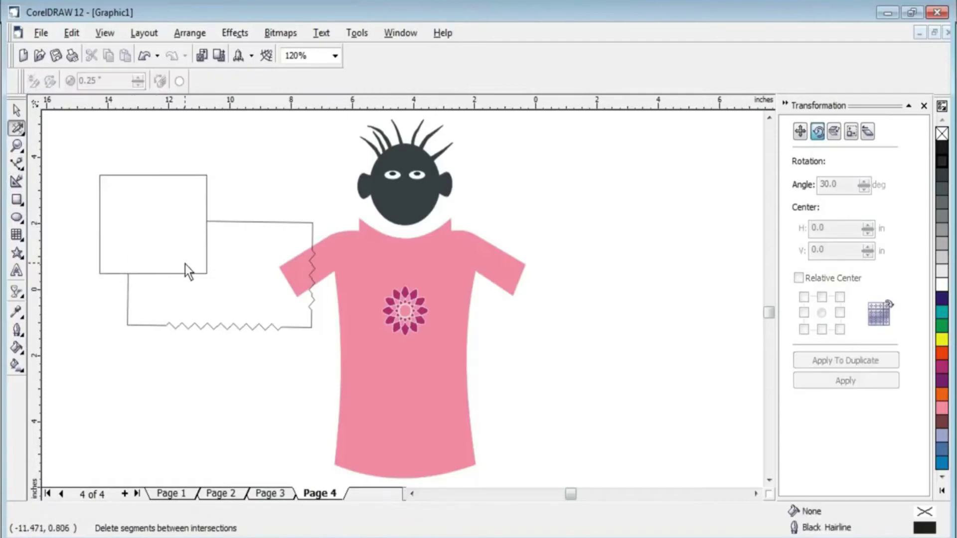
pyautogui.moveTo(190, 287); pyautogui.dragTo(214, 273)
pyautogui.click(16, 110)
pyautogui.hotkey('ctrl', 'z')
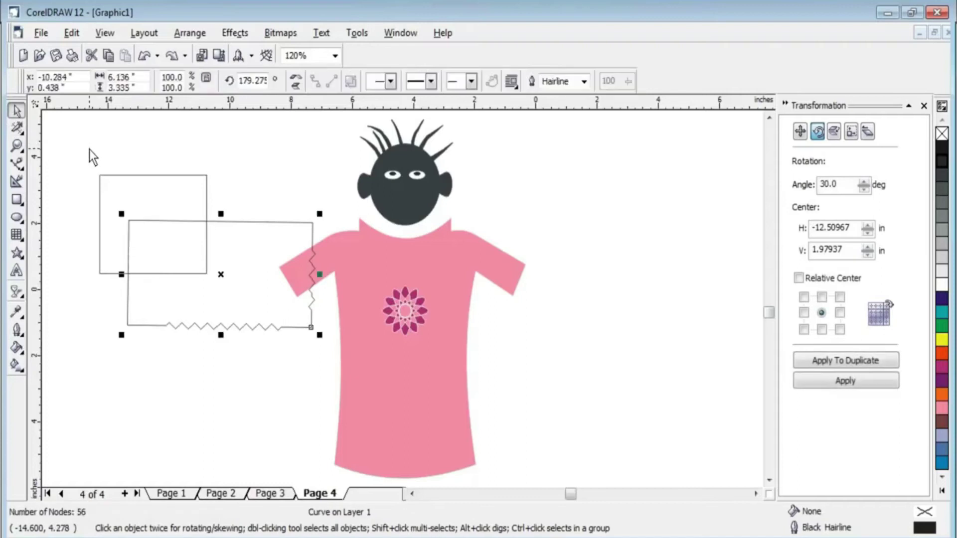
pyautogui.click(17, 128)
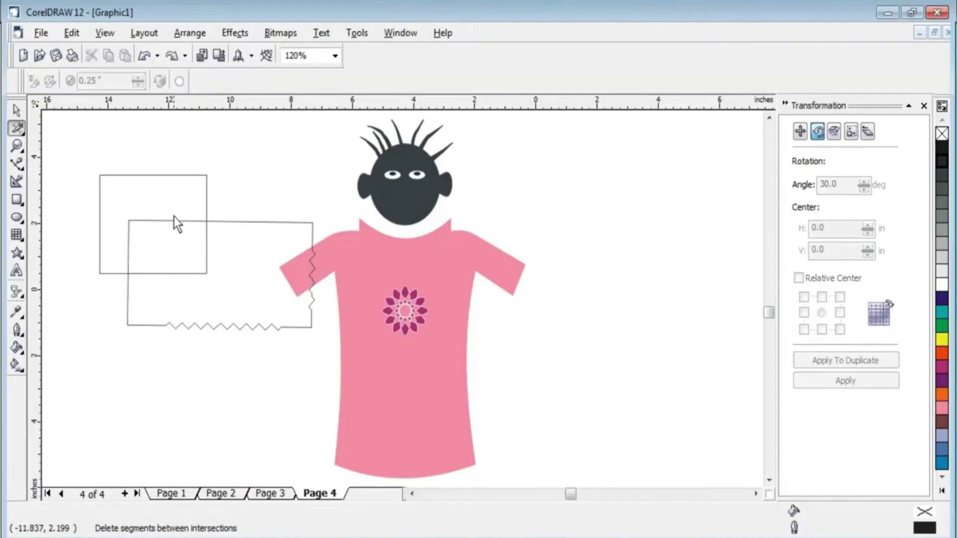
pyautogui.moveTo(174, 239); pyautogui.dragTo(178, 300)
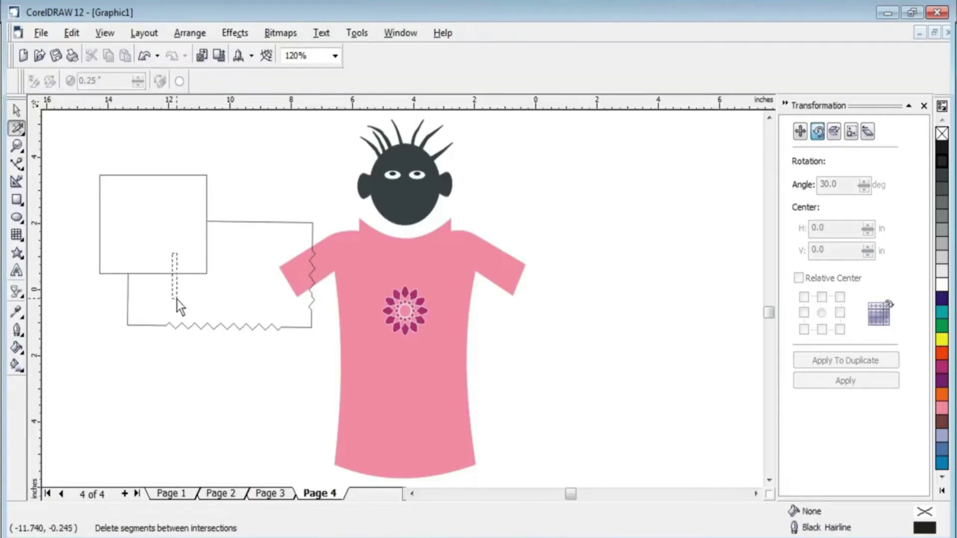
# Delete the upper-left rectangle and the zigzag outline, leaving only the figure.
pyautogui.click(14, 110)
pyautogui.press('Tab')
pyautogui.press('Delete')
pyautogui.press('Tab')
pyautogui.press('Delete')
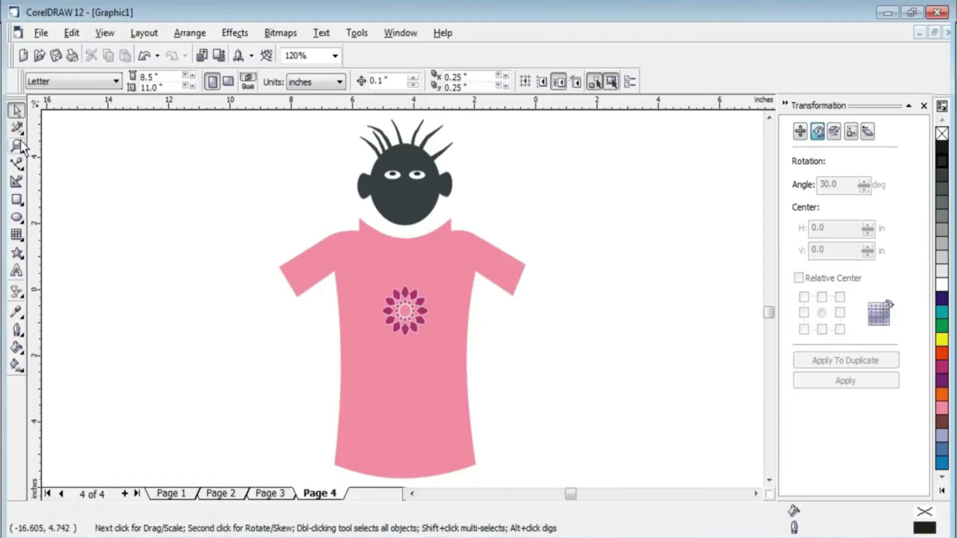
pyautogui.click(19, 147)
pyautogui.click(374, 231)
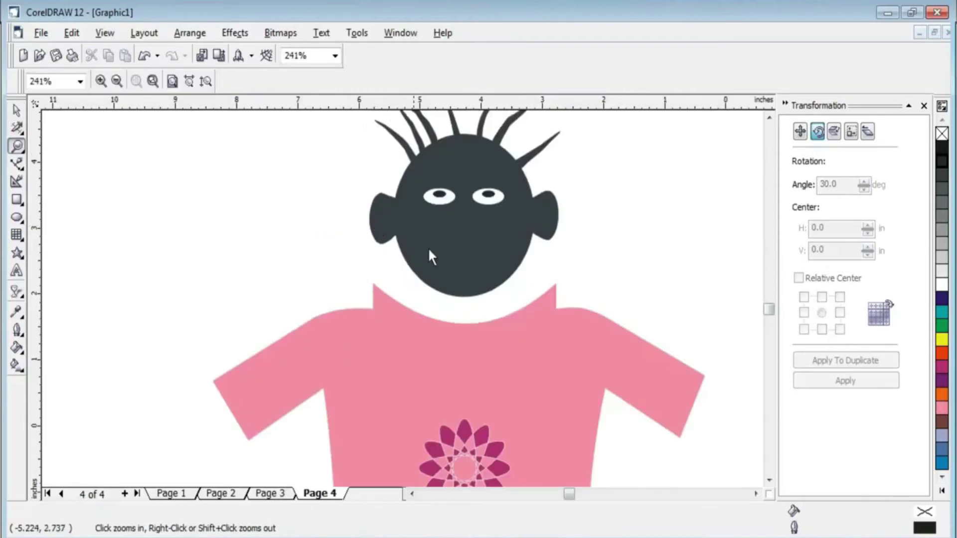
pyautogui.click(429, 251)
pyautogui.click(117, 82)
pyautogui.click(304, 211)
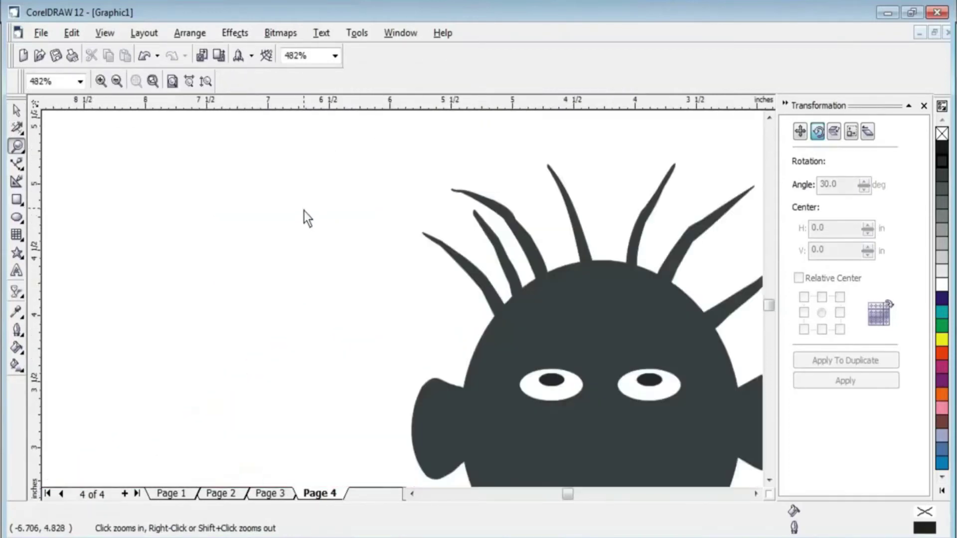
pyautogui.click(23, 170)
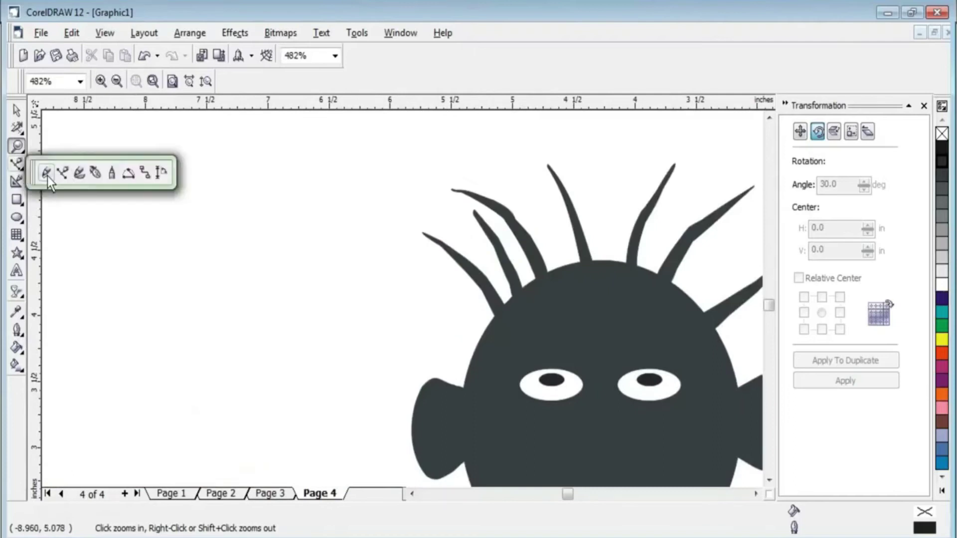
pyautogui.click(48, 174)
pyautogui.moveTo(130, 269)
pyautogui.mouseDown()
pyautogui.moveTo(211, 165)
pyautogui.moveTo(239, 272)
pyautogui.moveTo(182, 263)
pyautogui.mouseUp()
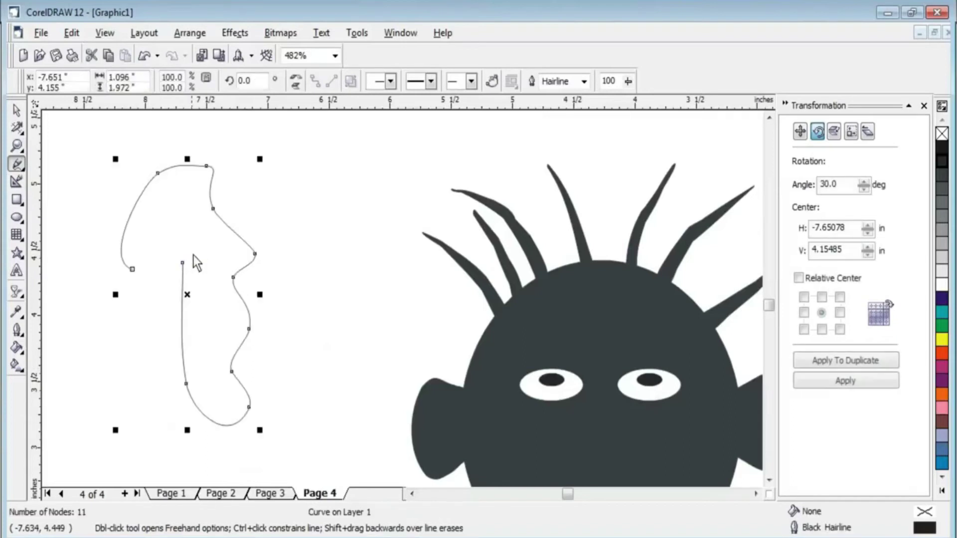
pyautogui.press('Delete')
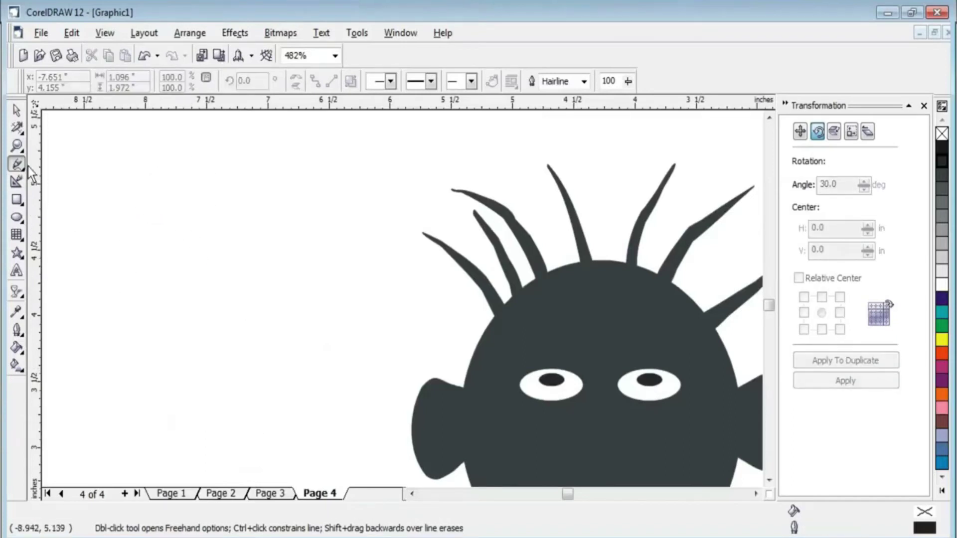
pyautogui.click(23, 172)
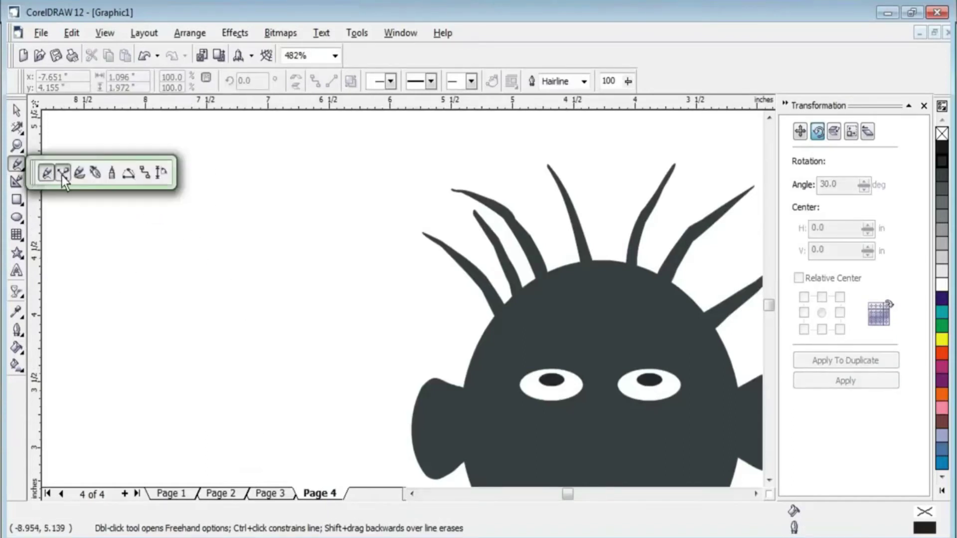
pyautogui.click(60, 175)
pyautogui.click(208, 163)
pyautogui.click(258, 295)
pyautogui.click(208, 399)
pyautogui.moveTo(166, 348); pyautogui.dragTo(160, 342)
pyautogui.click(109, 238)
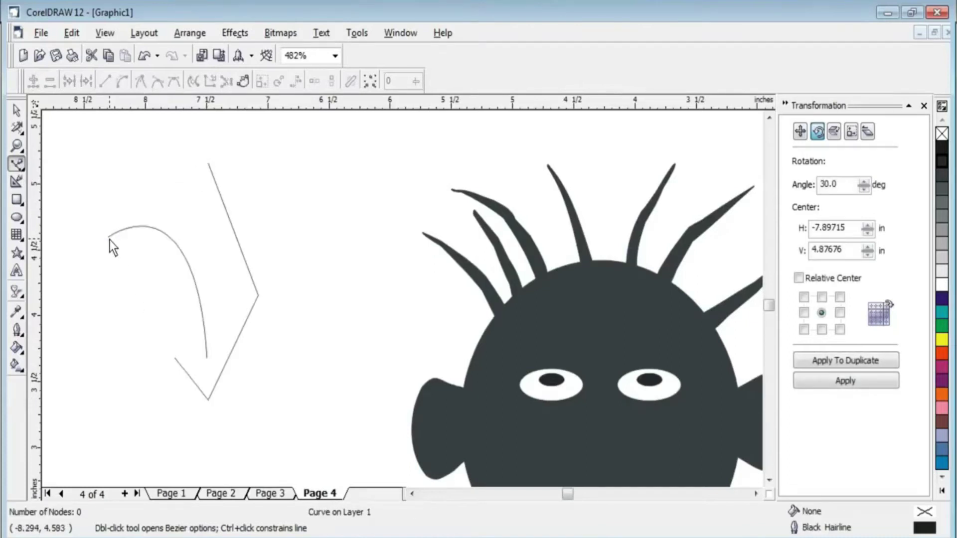
pyautogui.click(17, 111)
pyautogui.press('Delete')
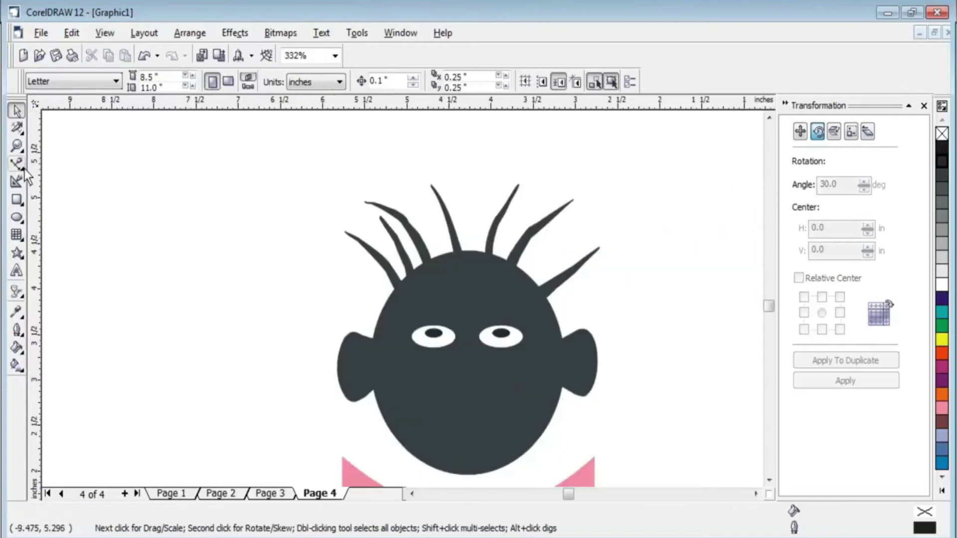
# Paint a Sprayer artistic-media stroke left of the head, then delete it.
pyautogui.click(25, 169)
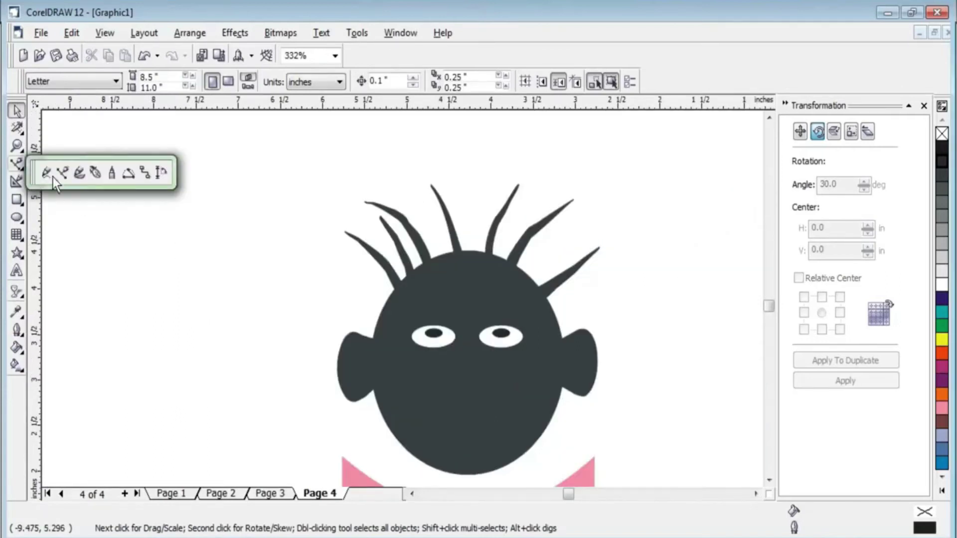
pyautogui.click(79, 173)
pyautogui.moveTo(97, 257); pyautogui.dragTo(263, 219)
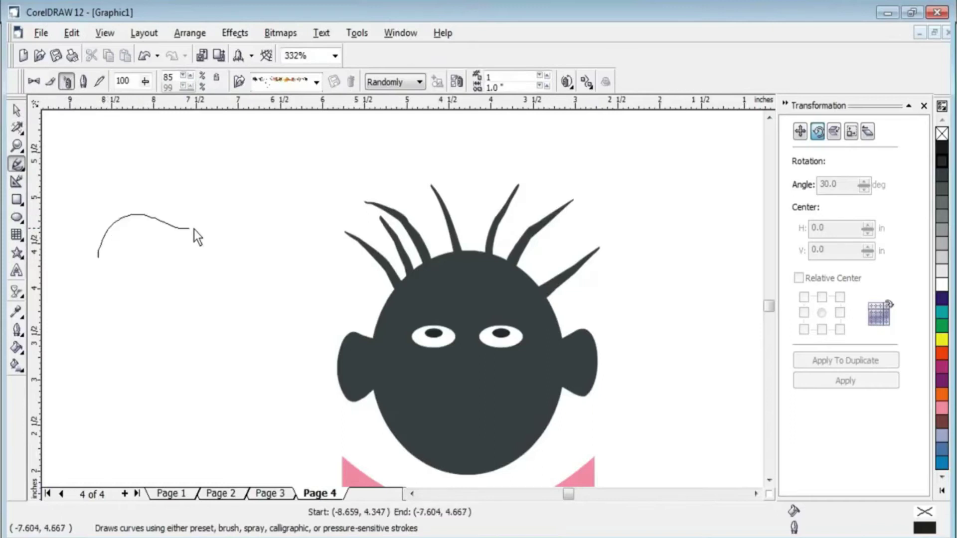
pyautogui.press('Delete')
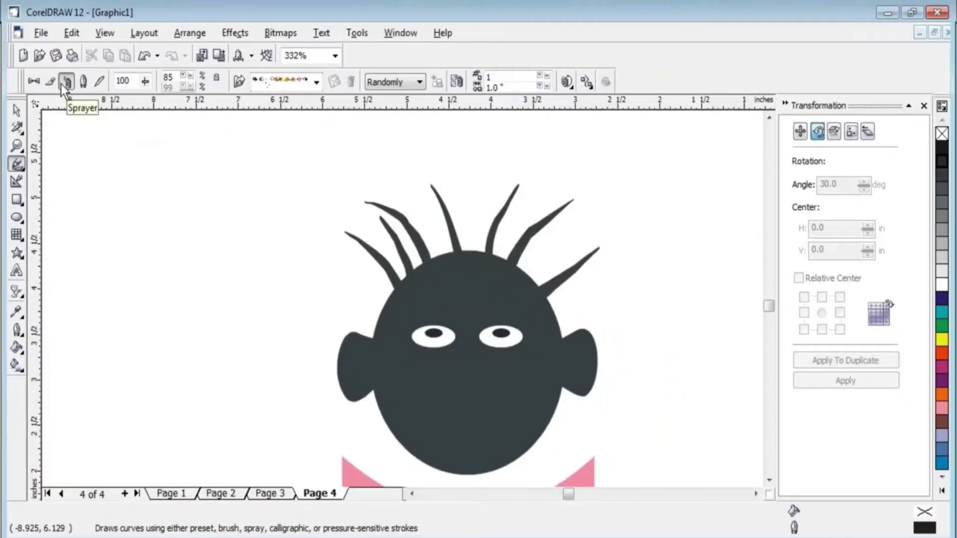
# Pick a tapered Preset stroke and paint it sweeping left from beside the hair.
pyautogui.click(37, 86)
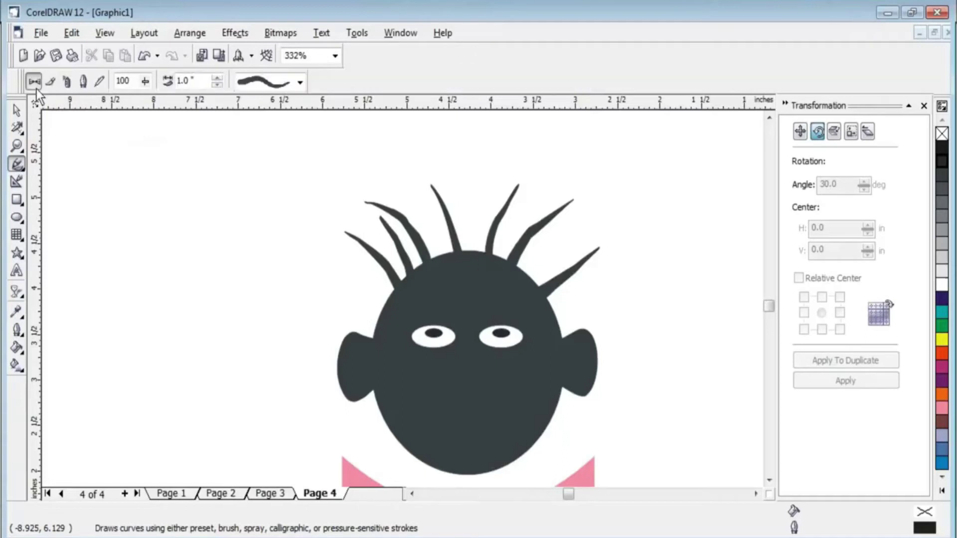
pyautogui.click(301, 84)
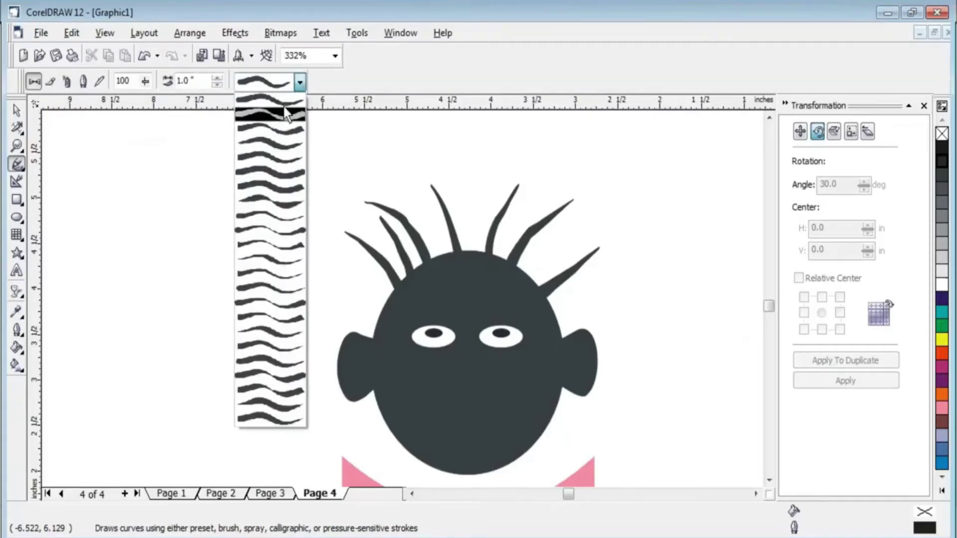
pyautogui.click(271, 276)
pyautogui.moveTo(80, 258); pyautogui.dragTo(415, 149)
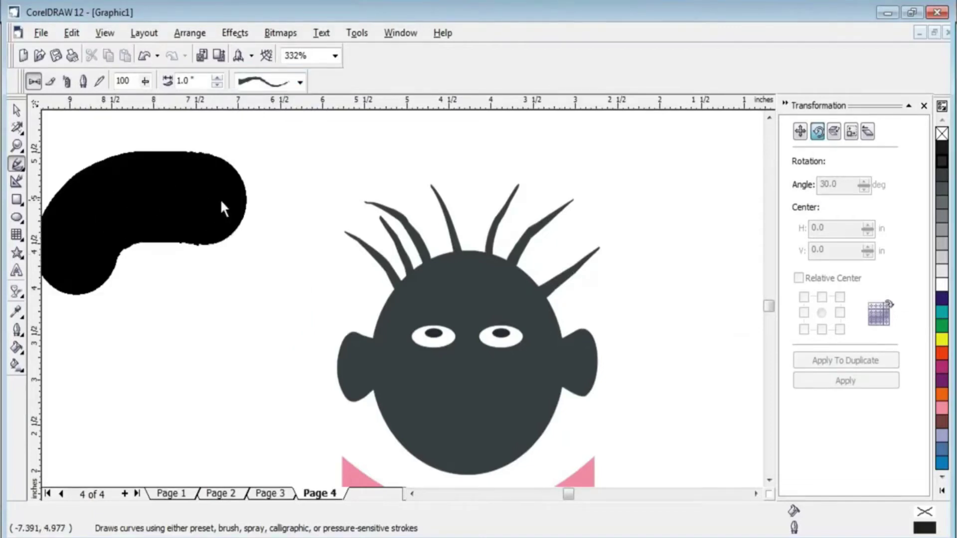
pyautogui.scroll(-2, 324, 193)
# Paint two preset strokes from the head, up-right and up-left, and nudge the right one into place.
pyautogui.scroll(-2, 328, 215)
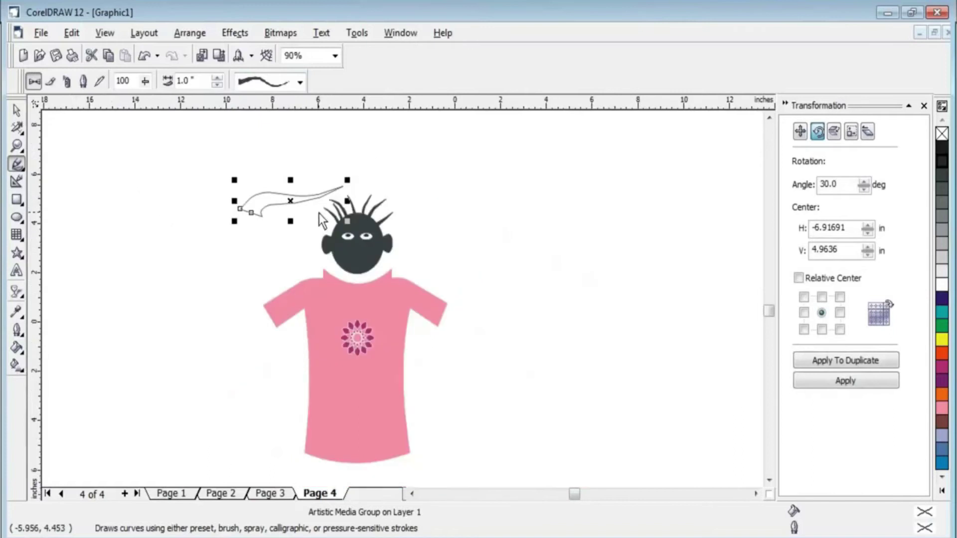
pyautogui.moveTo(378, 231); pyautogui.dragTo(499, 118)
pyautogui.moveTo(369, 219); pyautogui.dragTo(155, 143)
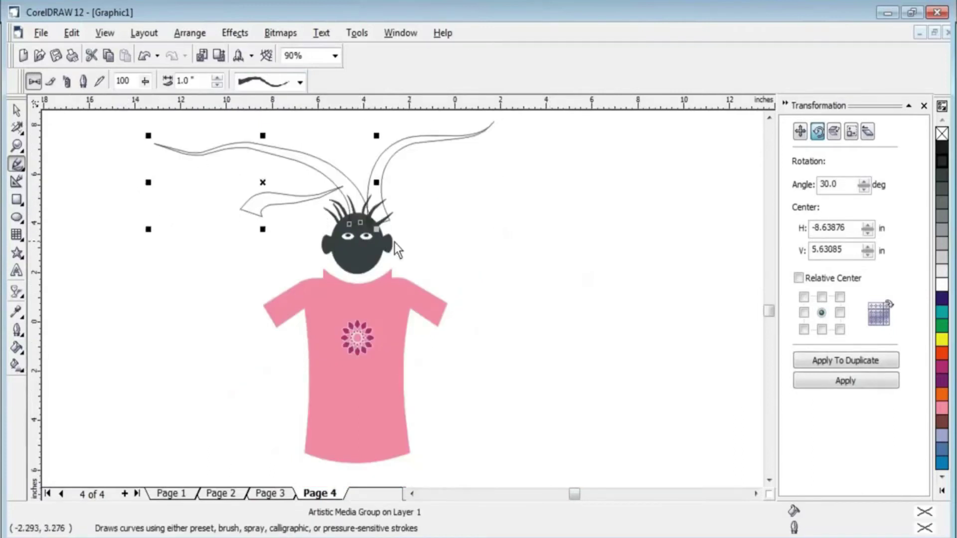
pyautogui.click(17, 110)
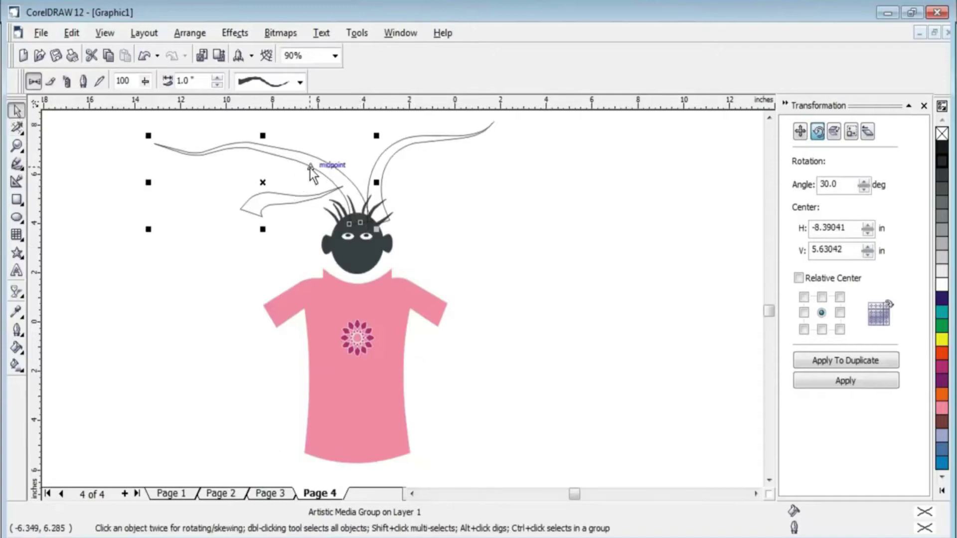
pyautogui.click(325, 170)
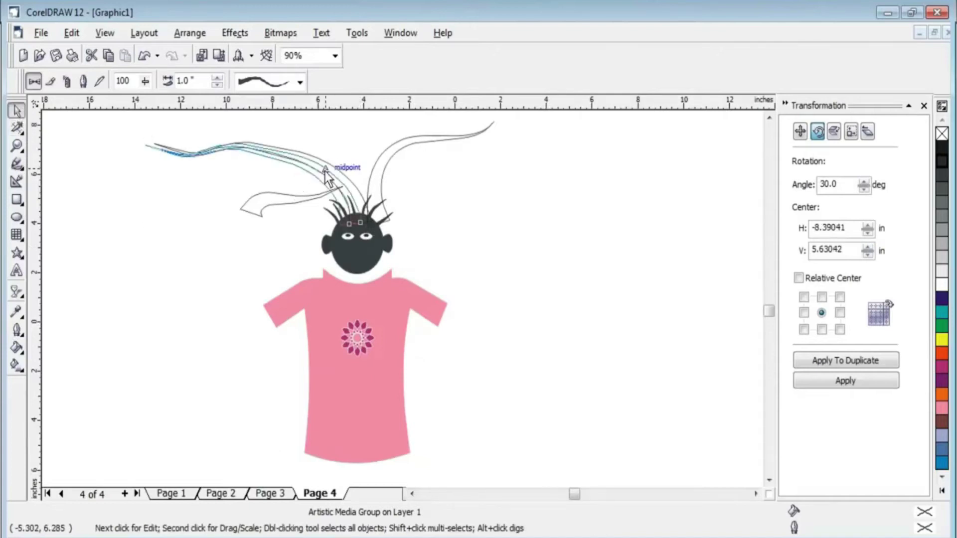
pyautogui.click(381, 185)
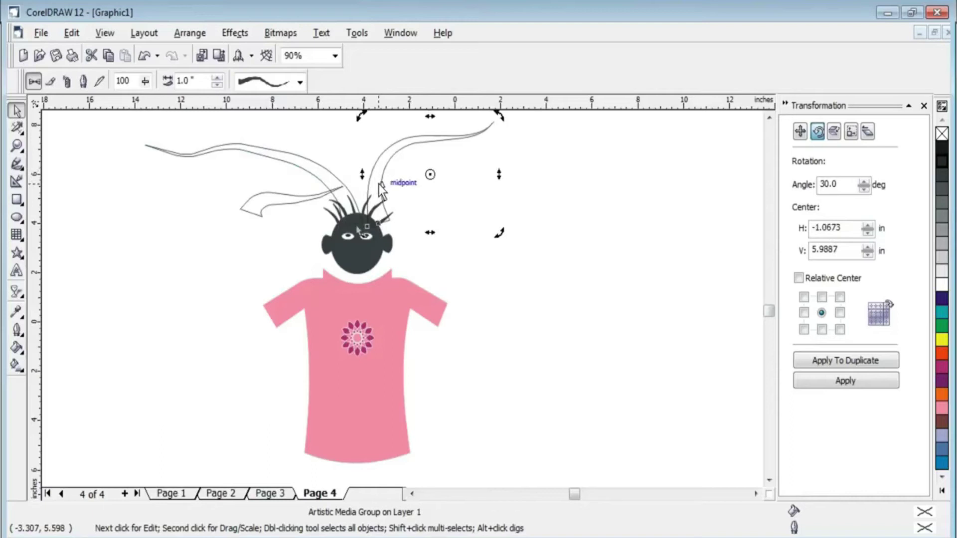
pyautogui.click(380, 184)
pyautogui.moveTo(382, 181); pyautogui.dragTo(382, 188)
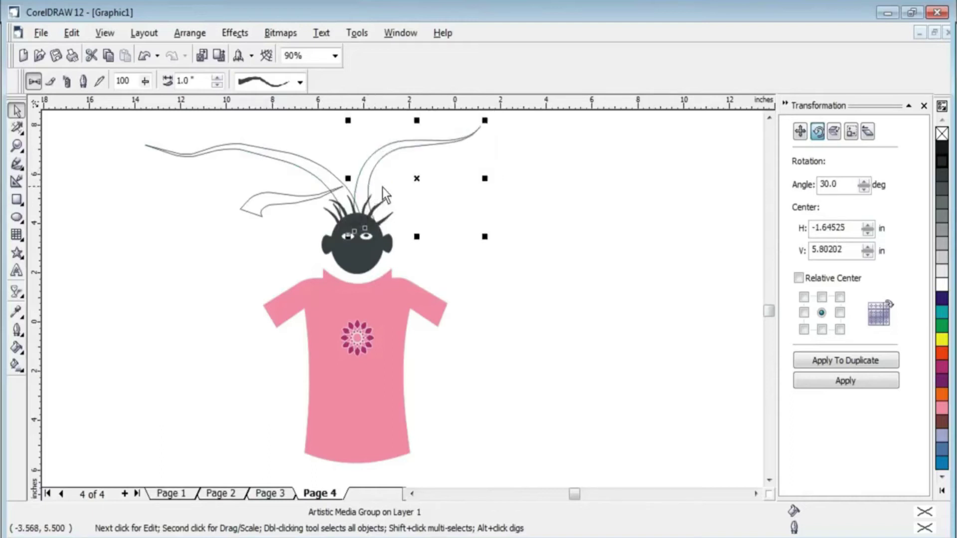
# Fill the right strand, left strand and head solid black, then deselect.
pyautogui.click(942, 298)
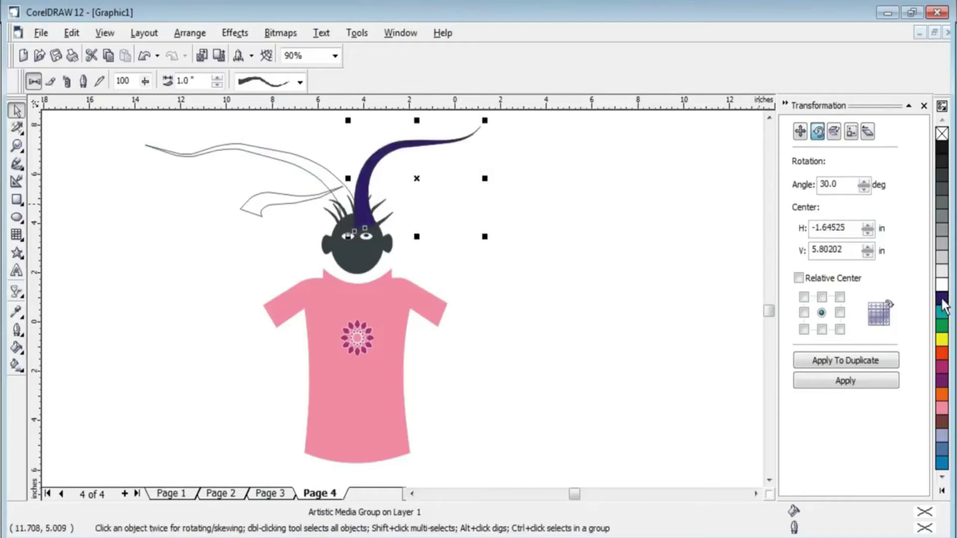
pyautogui.click(942, 149)
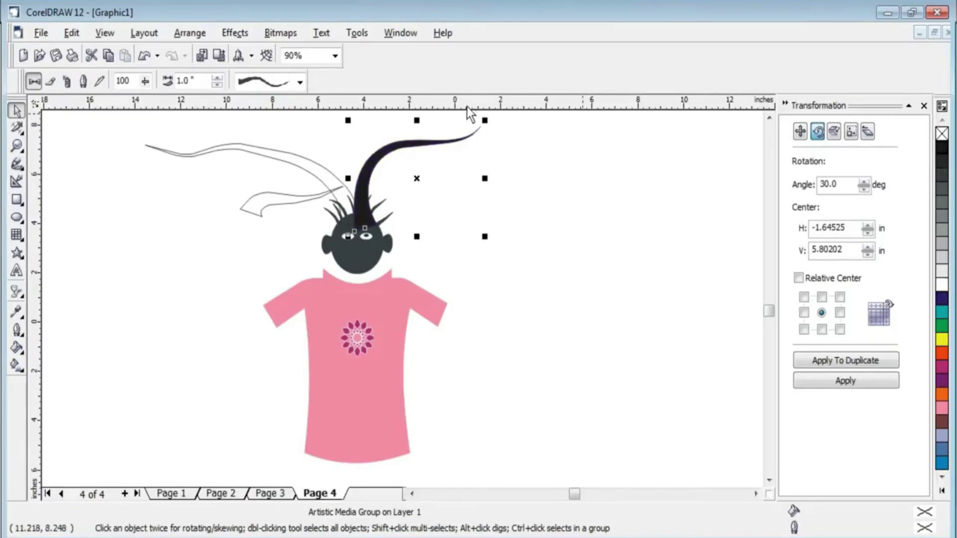
pyautogui.click(315, 165)
pyautogui.click(314, 165)
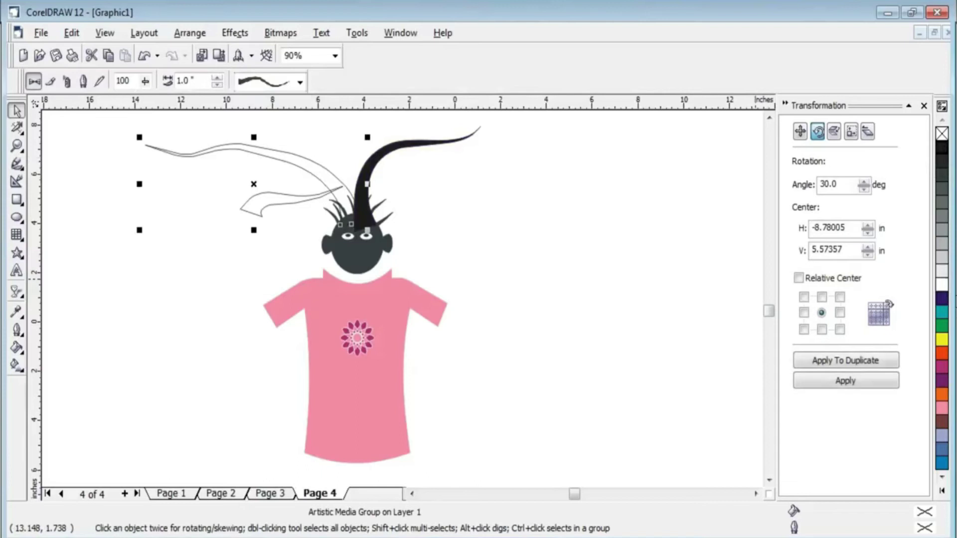
pyautogui.click(944, 161)
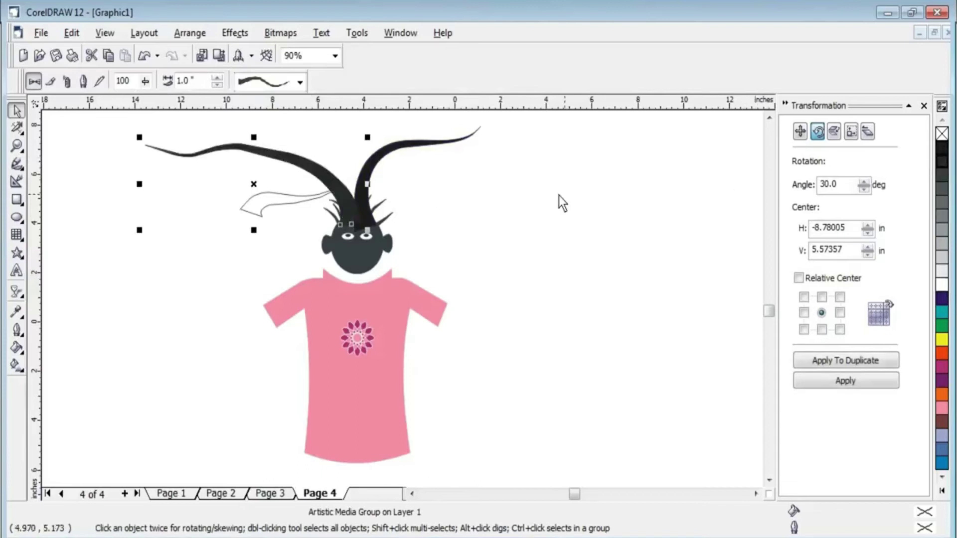
pyautogui.click(404, 242)
pyautogui.click(364, 266)
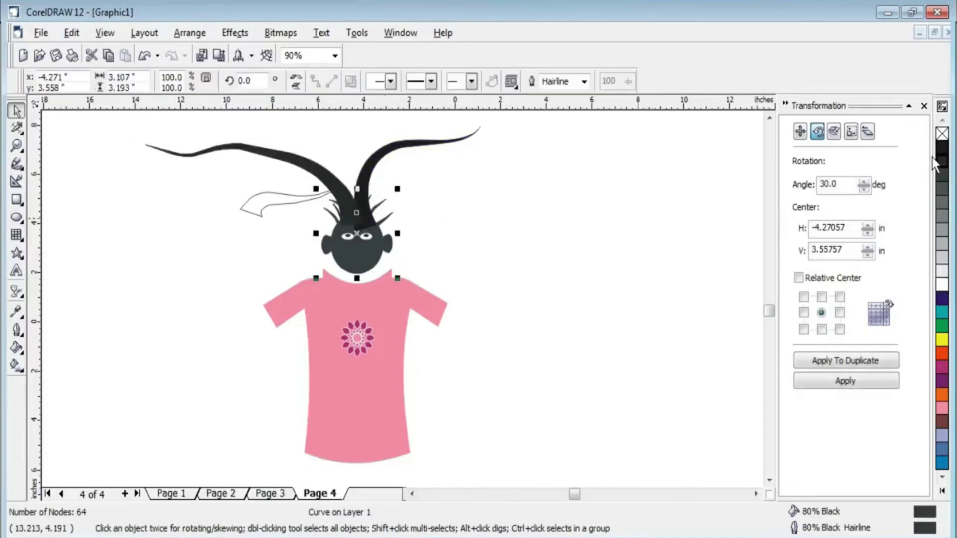
pyautogui.click(942, 147)
pyautogui.click(461, 233)
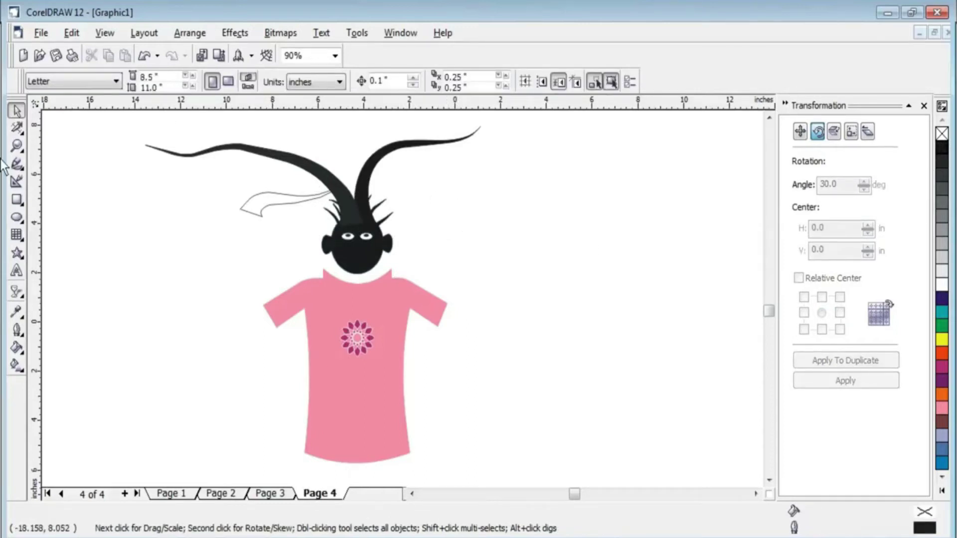
pyautogui.click(21, 169)
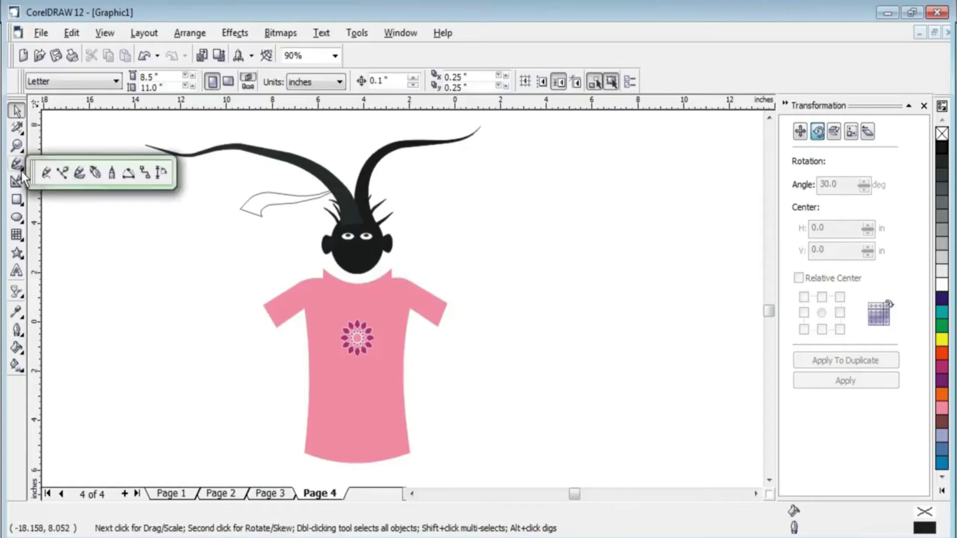
pyautogui.click(90, 175)
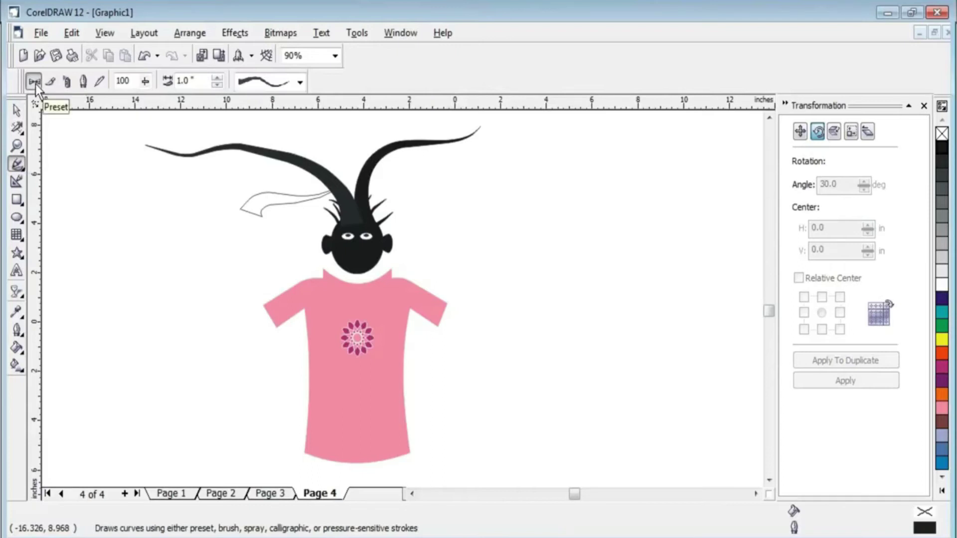
pyautogui.click(243, 83)
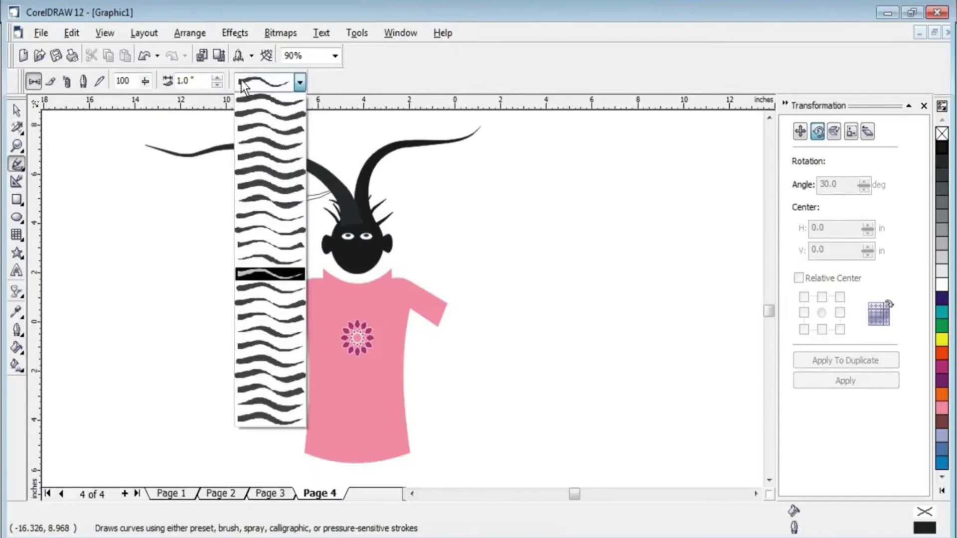
pyautogui.click(269, 264)
pyautogui.moveTo(527, 174); pyautogui.dragTo(529, 258)
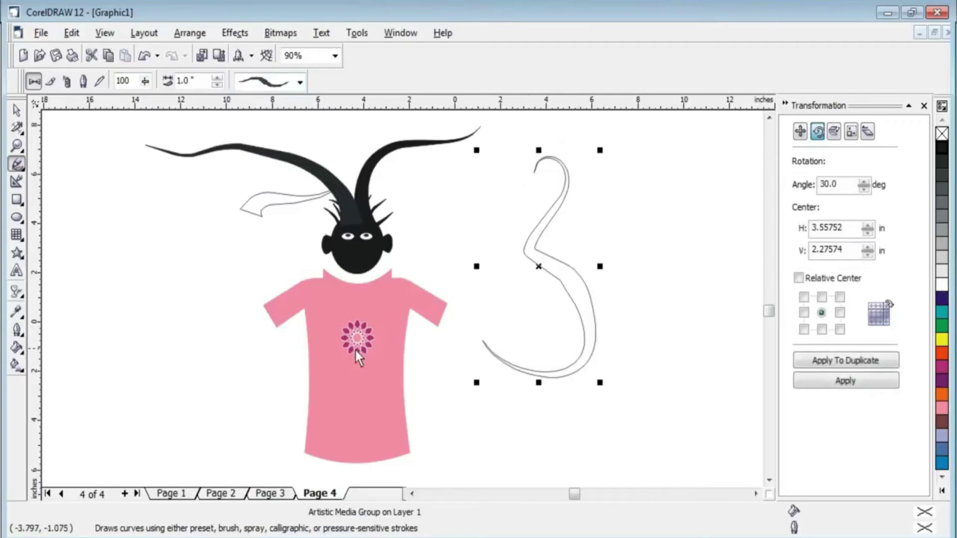
pyautogui.press('Delete')
pyautogui.moveTo(105, 324); pyautogui.dragTo(145, 453)
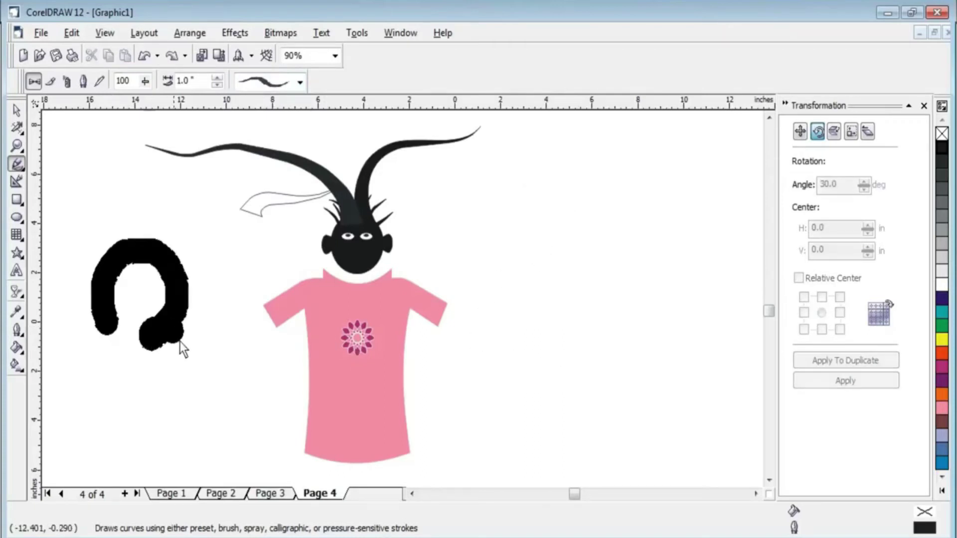
pyautogui.click(942, 148)
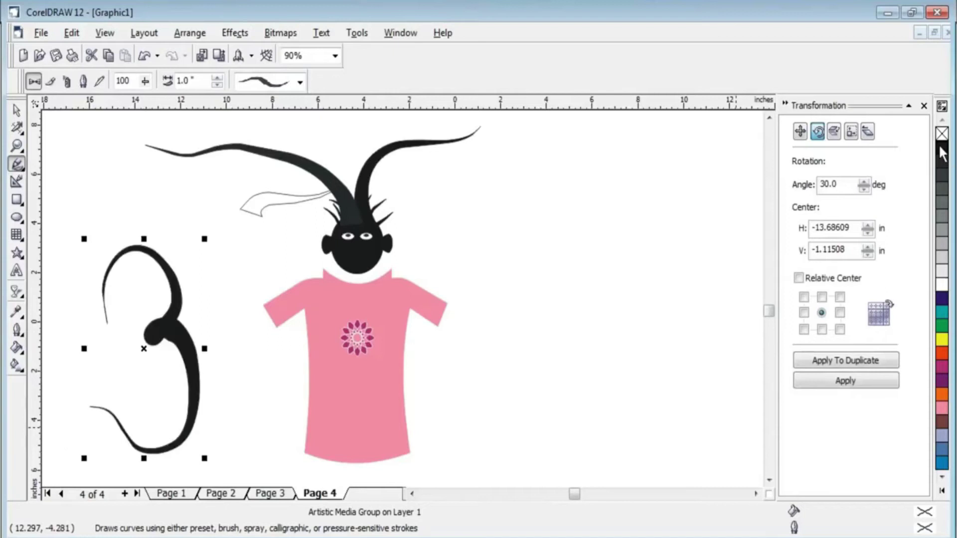
pyautogui.moveTo(179, 317); pyautogui.dragTo(238, 259)
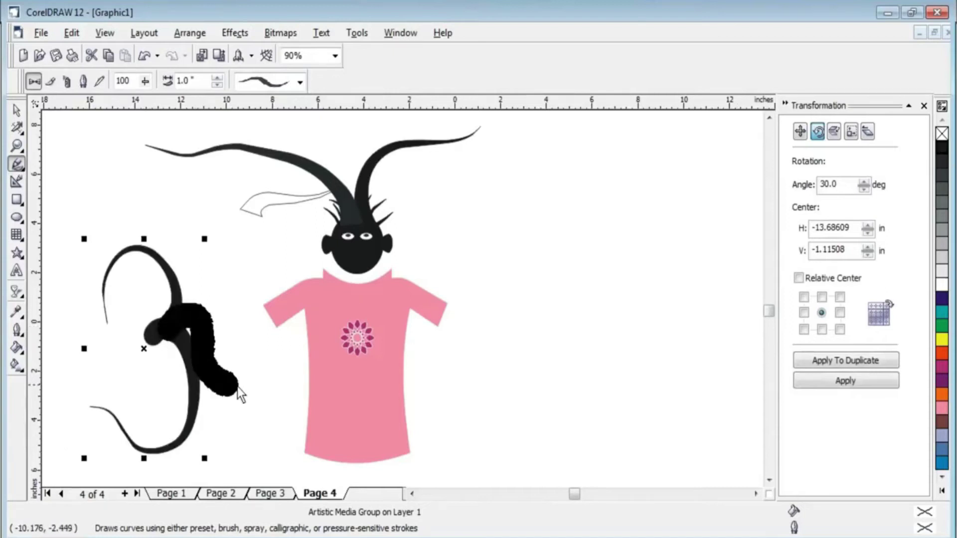
pyautogui.hotkey('ctrl', 'z')
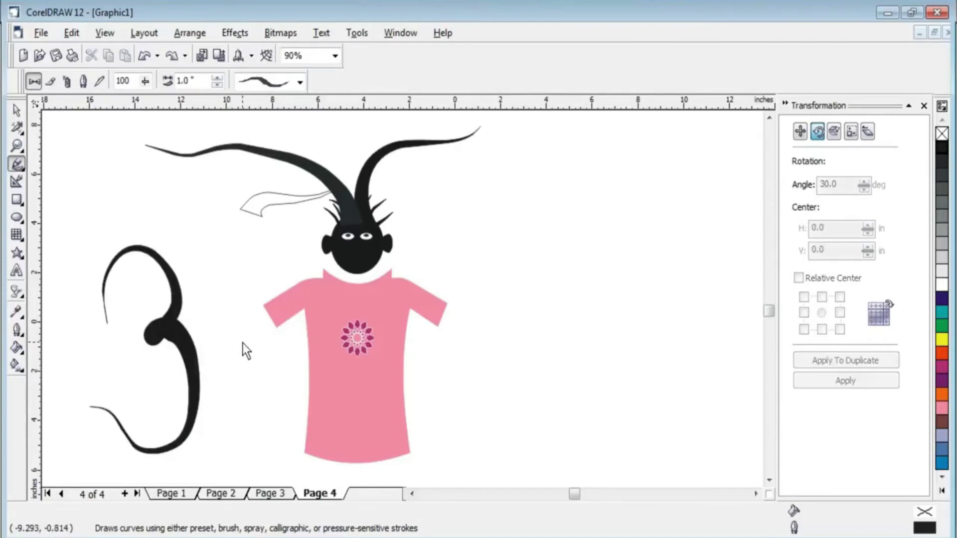
pyautogui.press('Delete')
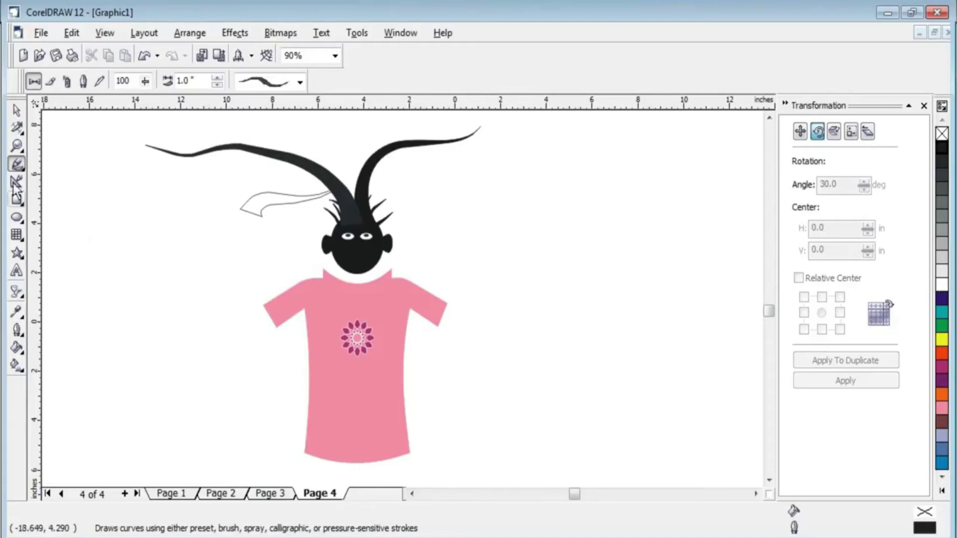
pyautogui.click(25, 174)
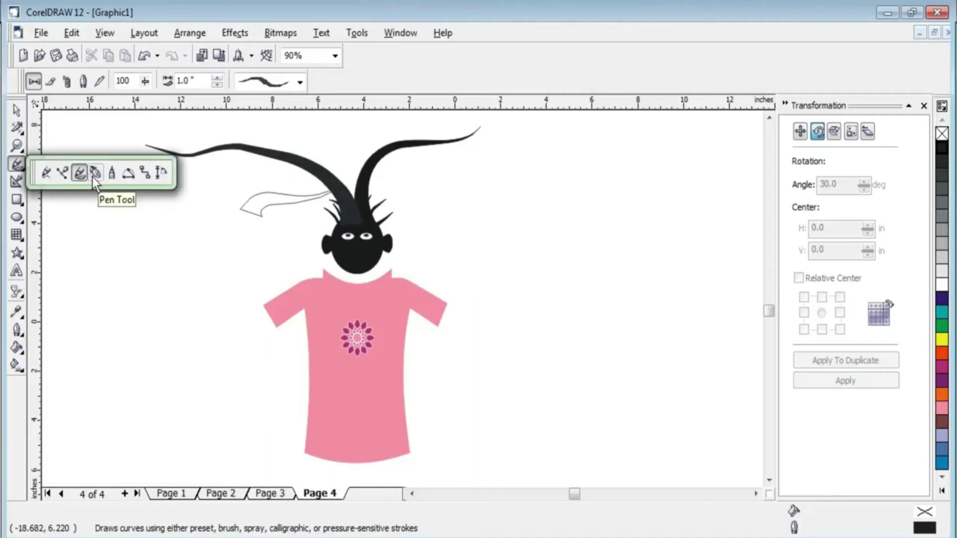
# Draw three blue arrow brush strokes: left of the shirt, right of the shirt, above-right of the head.
pyautogui.click(79, 172)
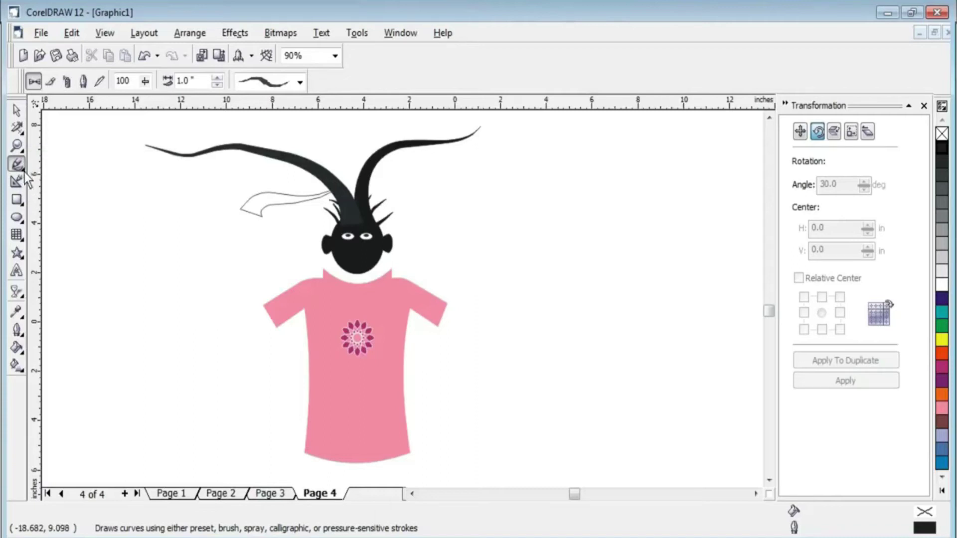
pyautogui.click(50, 83)
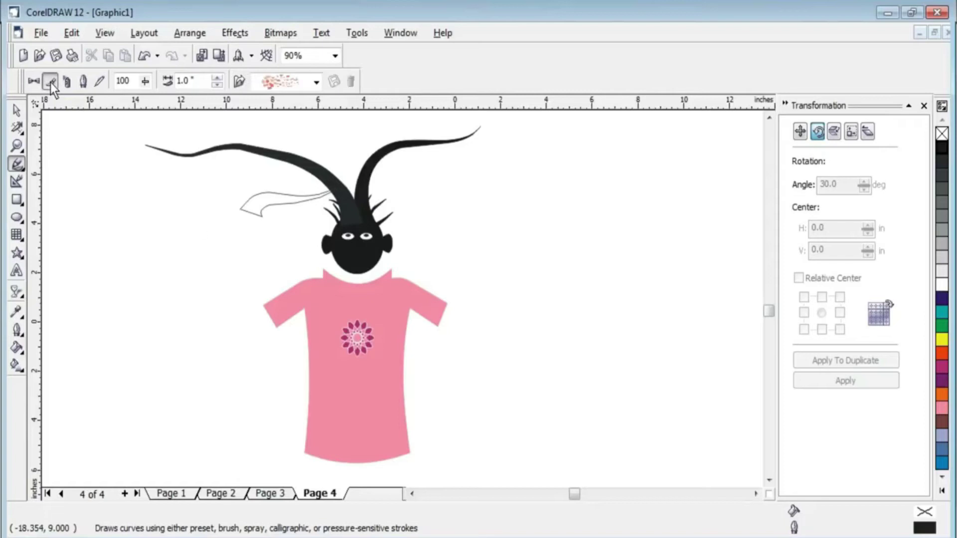
pyautogui.click(286, 83)
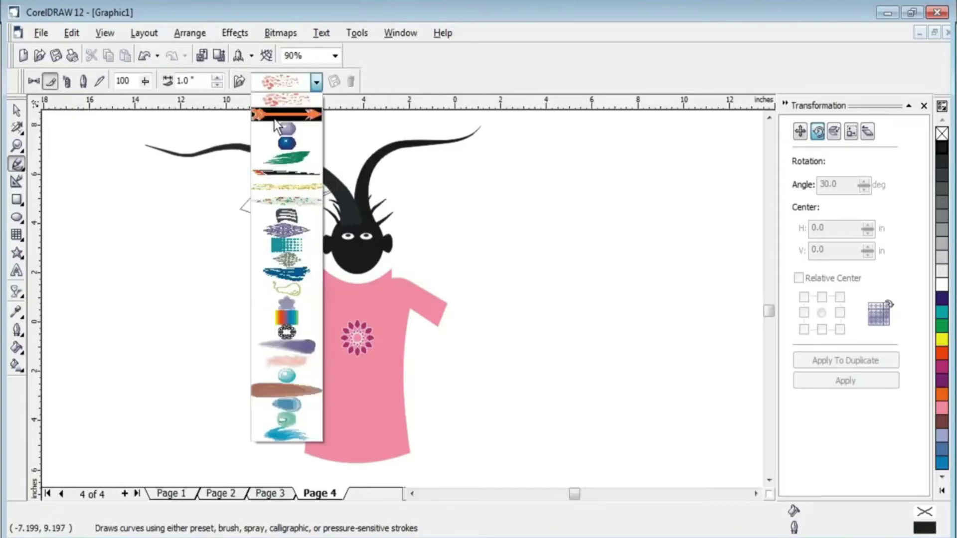
pyautogui.click(274, 118)
pyautogui.moveTo(127, 357); pyautogui.dragTo(240, 273)
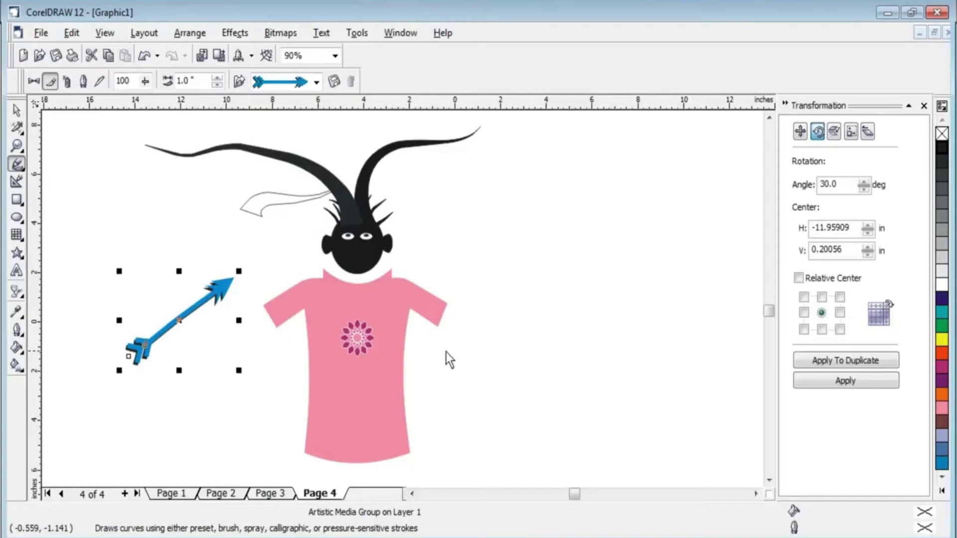
pyautogui.moveTo(549, 401); pyautogui.dragTo(455, 322)
pyautogui.moveTo(558, 214); pyautogui.dragTo(471, 238)
# Draw soft purple brush strokes at lower left and down the right side of the figure.
pyautogui.click(274, 84)
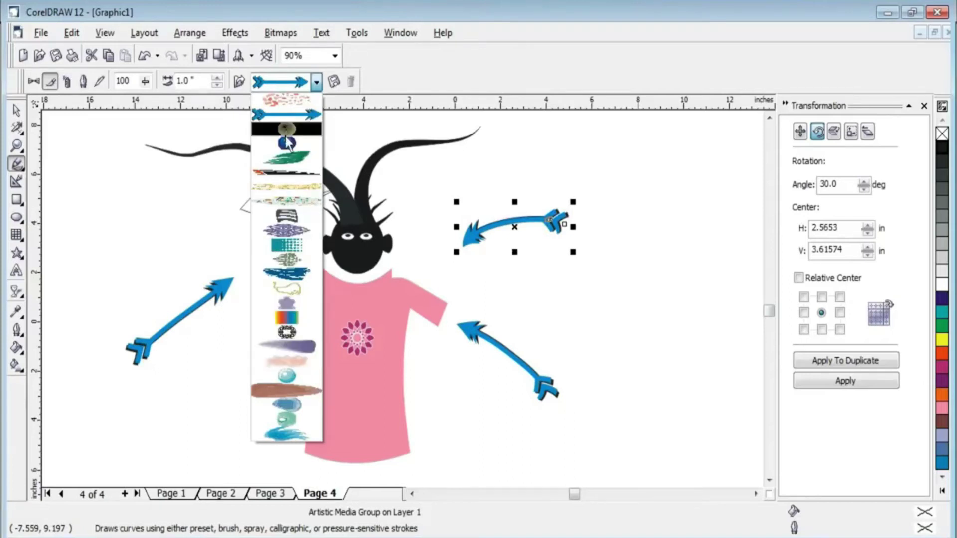
pyautogui.click(283, 349)
pyautogui.moveTo(124, 471); pyautogui.dragTo(269, 367)
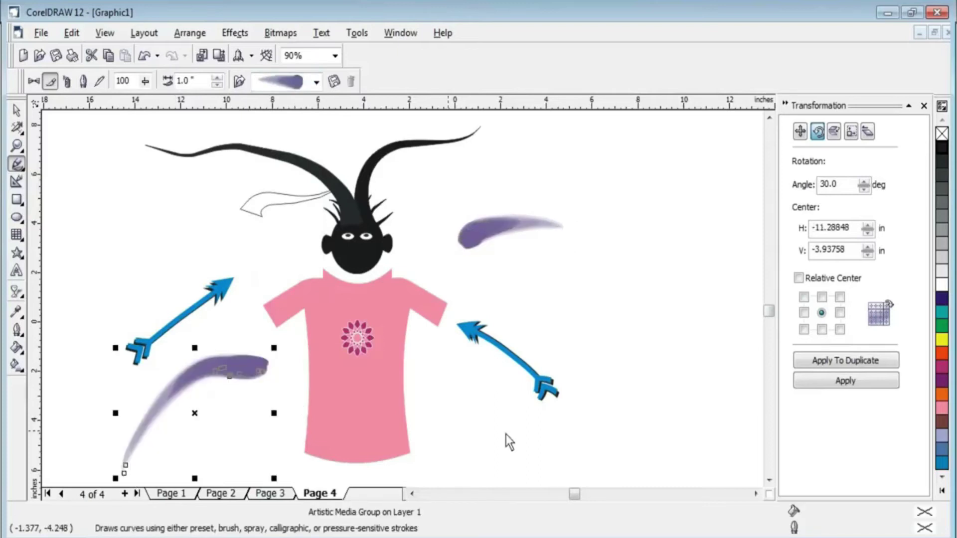
pyautogui.moveTo(672, 207); pyautogui.dragTo(637, 363)
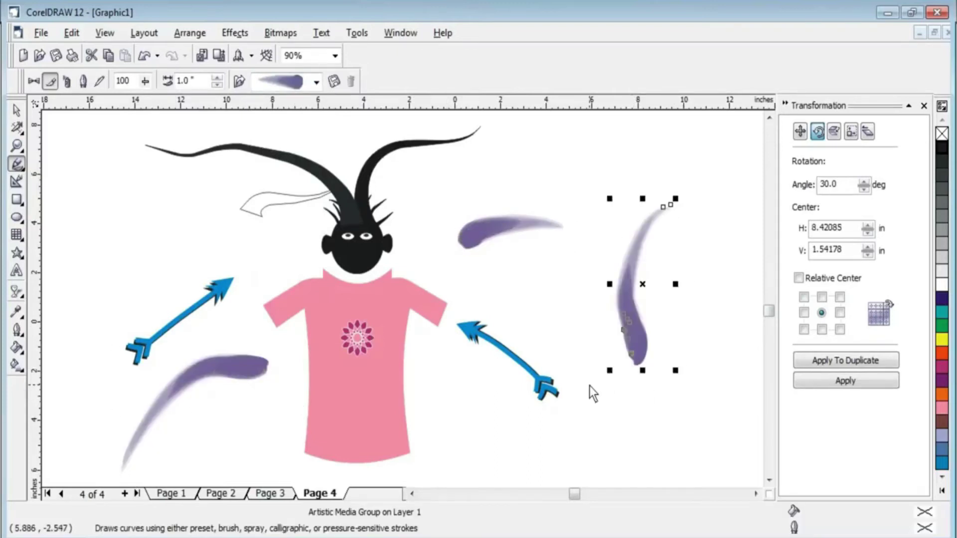
pyautogui.click(18, 166)
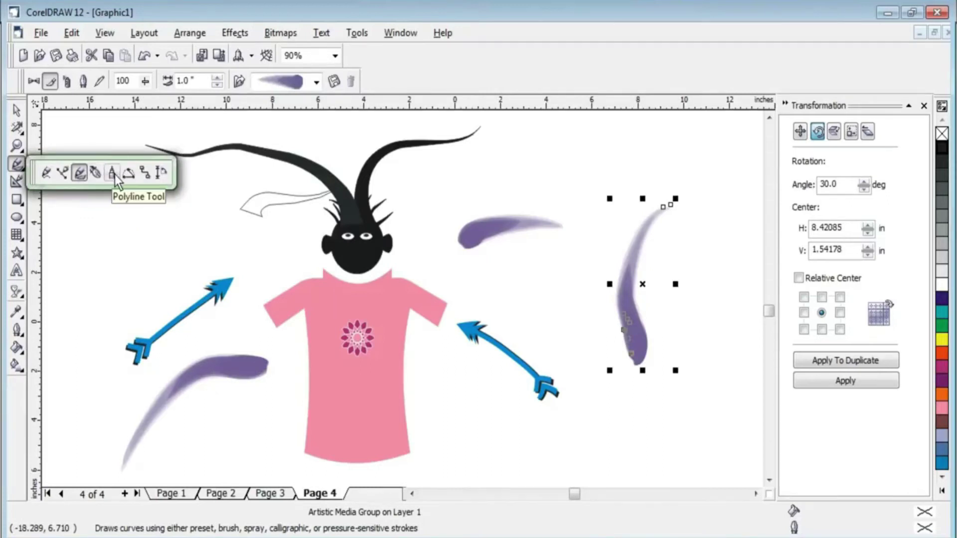
# Draw a closed four-sided outline at upper left with the Pen tool.
pyautogui.click(96, 172)
pyautogui.click(98, 258)
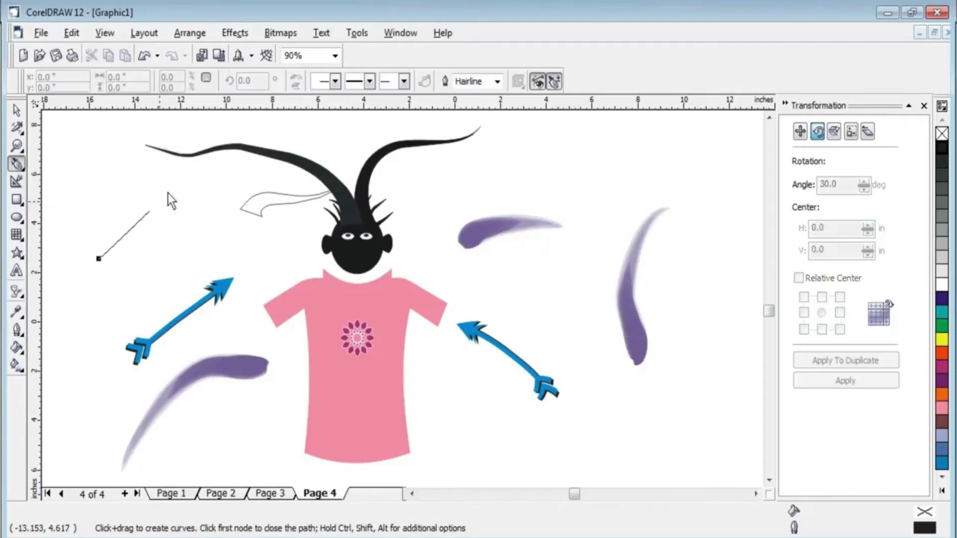
pyautogui.click(182, 178)
pyautogui.click(208, 253)
pyautogui.click(162, 269)
pyautogui.click(99, 258)
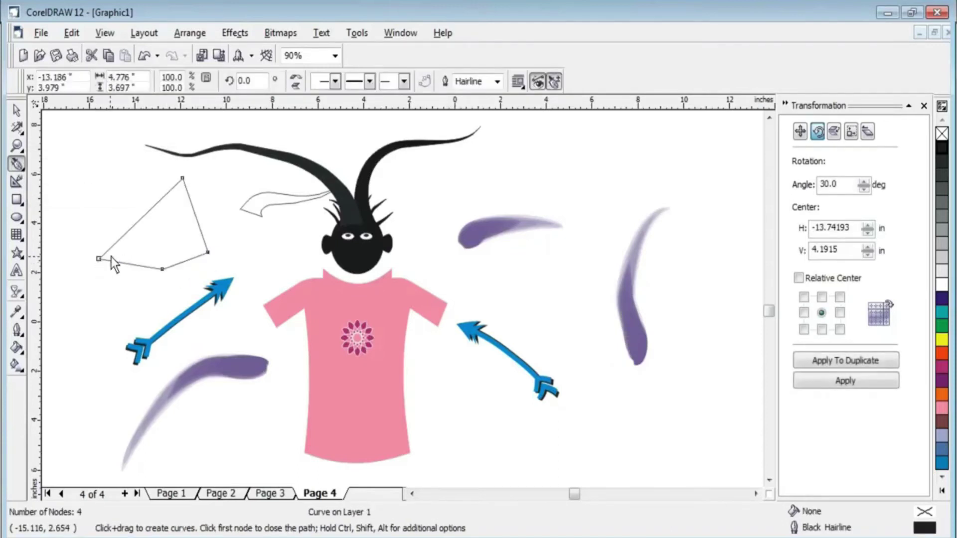
pyautogui.click(16, 108)
# Draw a closed triangle above-right of the head with the Polyline tool.
pyautogui.click(22, 170)
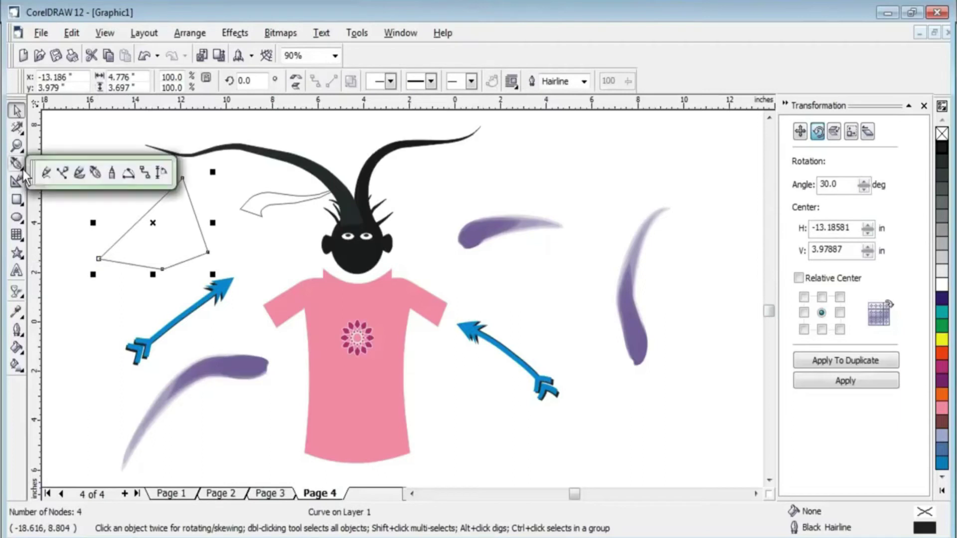
pyautogui.click(114, 175)
pyautogui.click(556, 154)
pyautogui.click(439, 206)
pyautogui.click(560, 205)
pyautogui.click(556, 154)
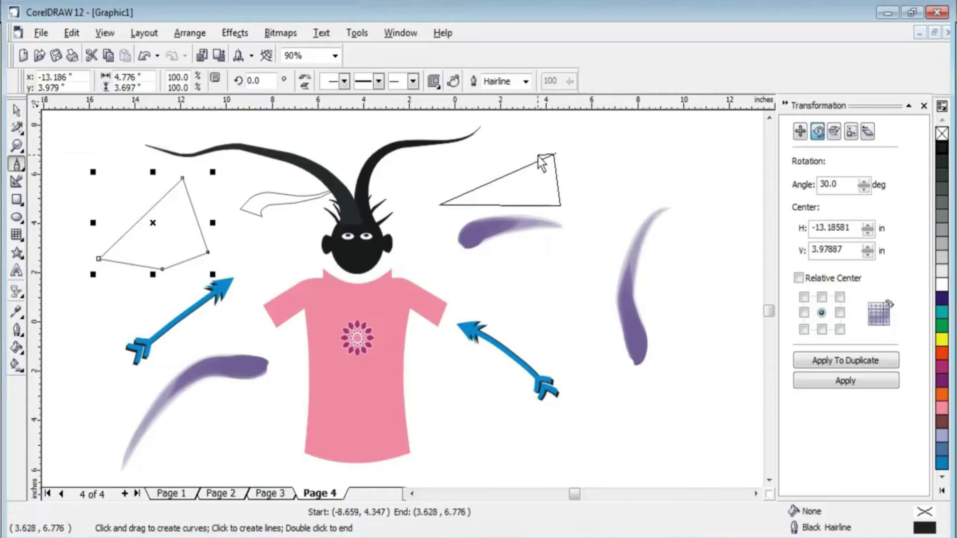
pyautogui.doubleClick(537, 156)
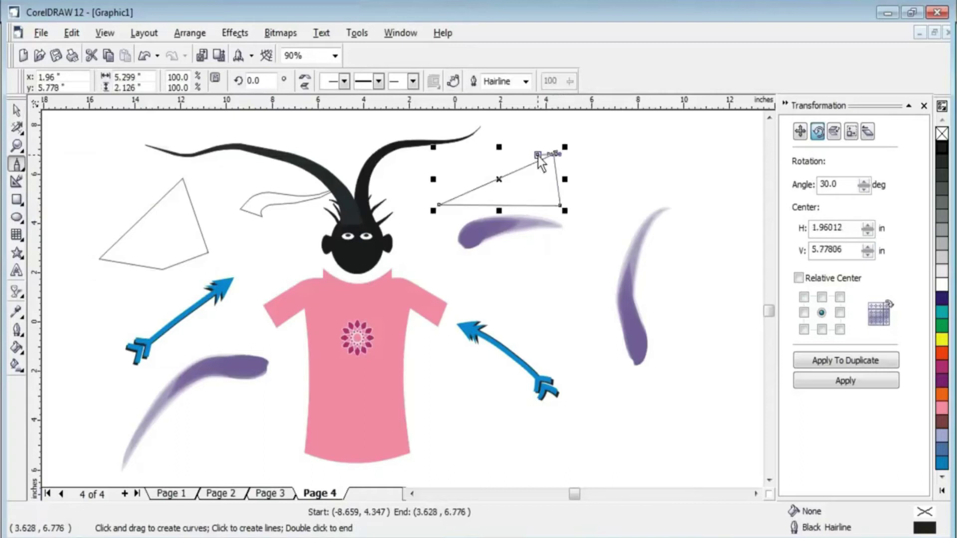
pyautogui.click(20, 170)
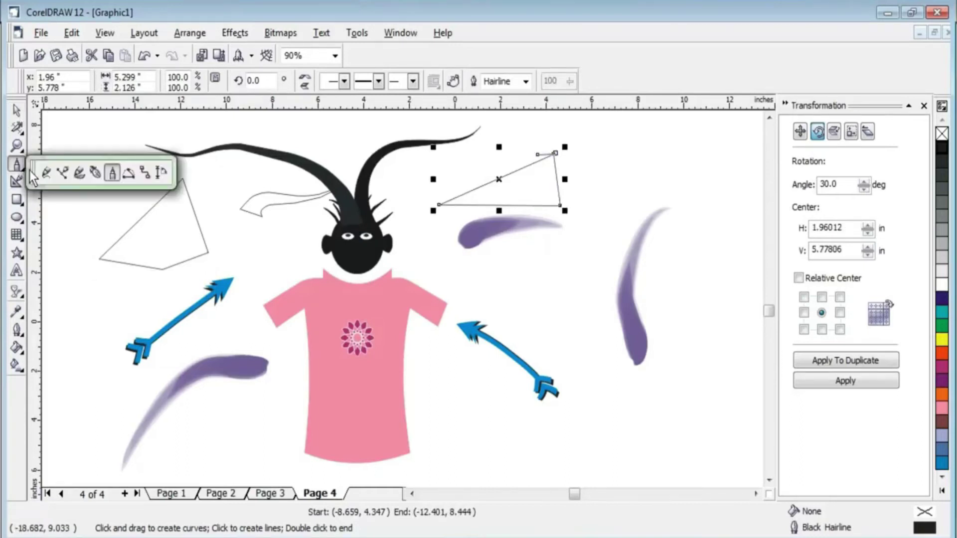
# Draw a 3 Point Curve on the right arching over the upright purple stroke.
pyautogui.click(128, 173)
pyautogui.moveTo(622, 421); pyautogui.dragTo(521, 250)
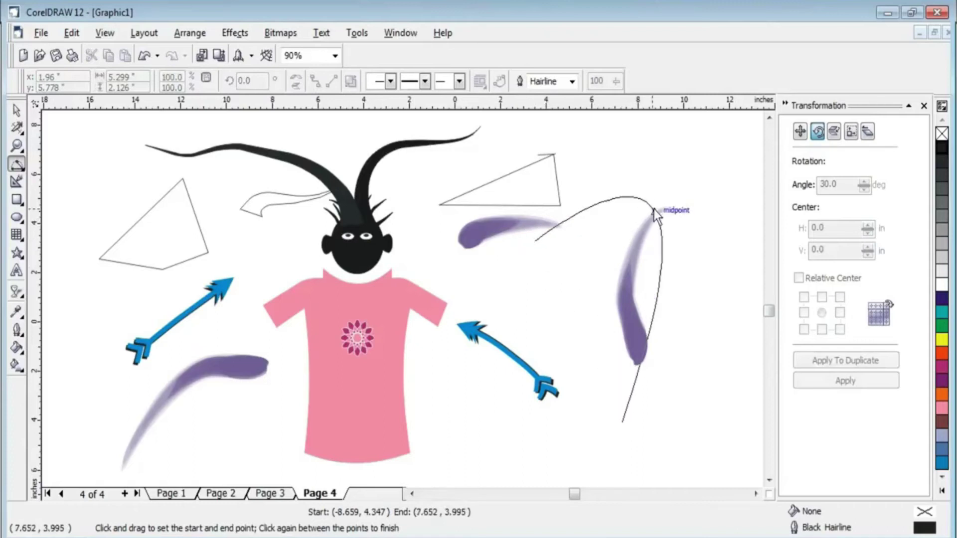
pyautogui.click(689, 214)
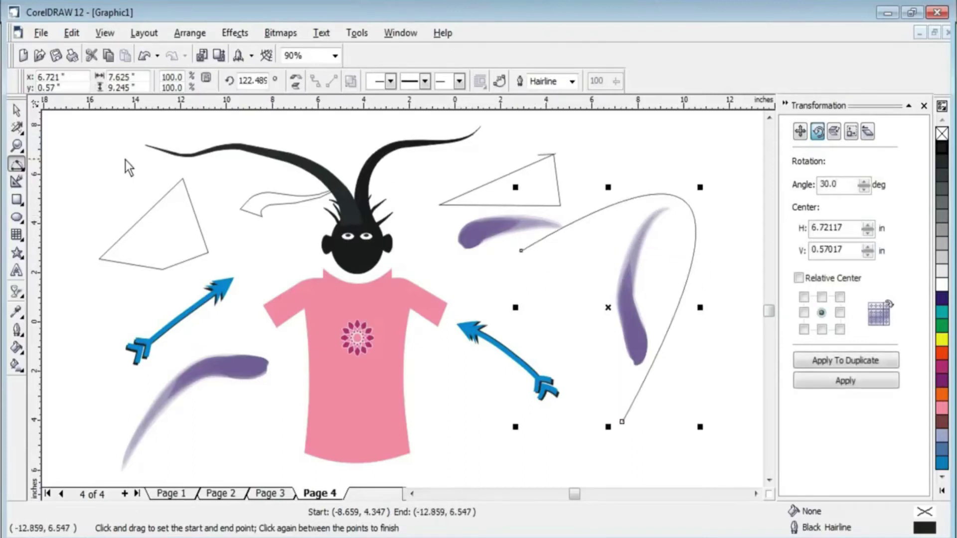
pyautogui.click(19, 171)
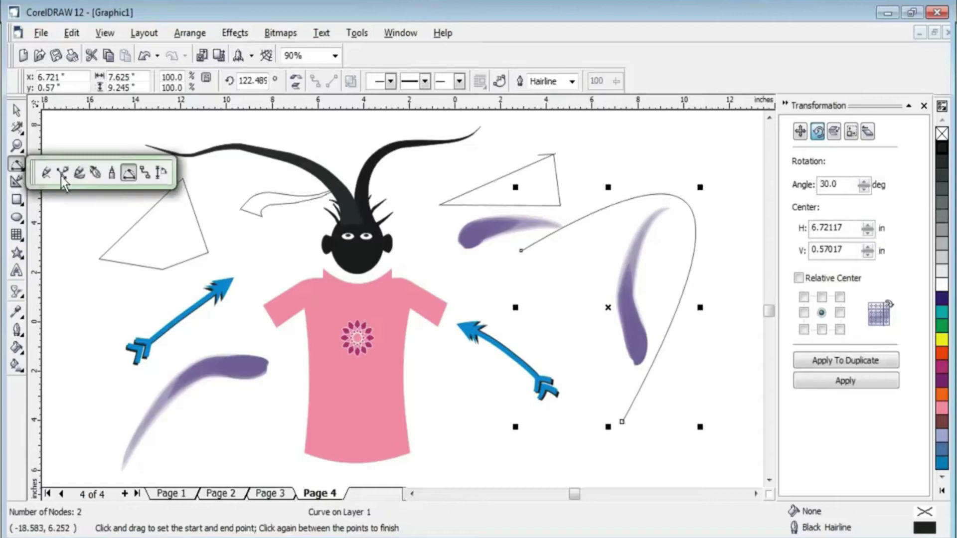
# Draw connector lines linking the quadrilateral's nodes, the triangle, the shirt shoulder and the blue arrow.
pyautogui.click(145, 174)
pyautogui.moveTo(99, 260); pyautogui.dragTo(163, 271)
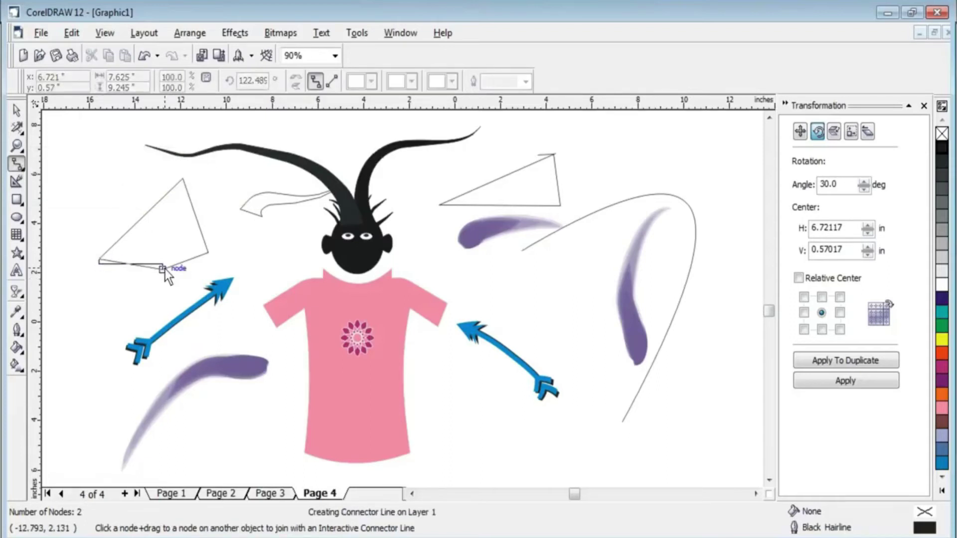
pyautogui.moveTo(182, 179); pyautogui.dragTo(100, 276)
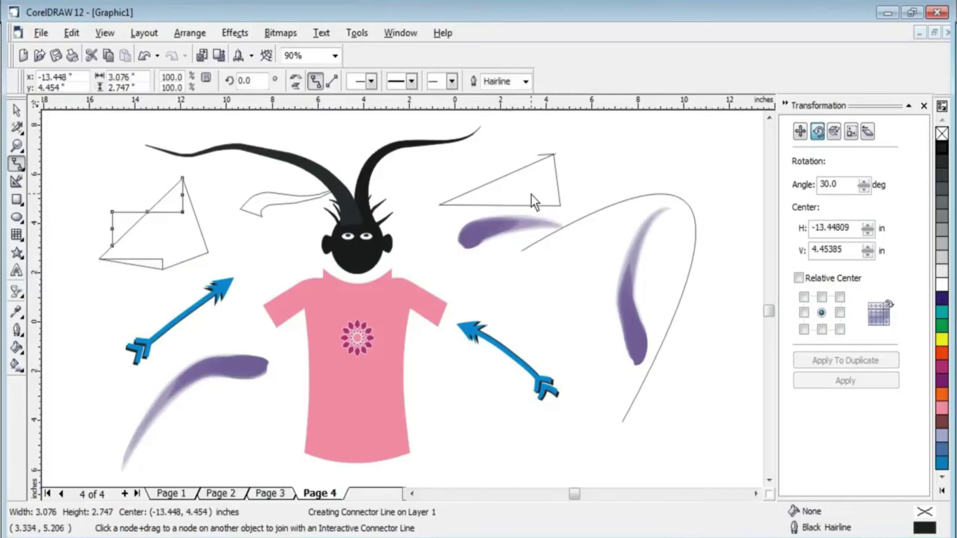
pyautogui.moveTo(561, 205); pyautogui.dragTo(446, 301)
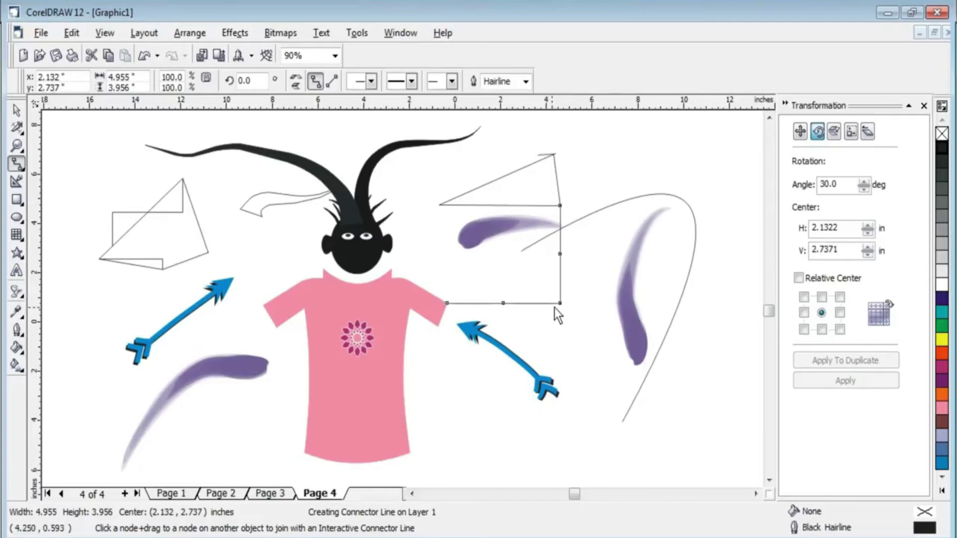
pyautogui.moveTo(560, 303); pyautogui.dragTo(546, 384)
pyautogui.moveTo(541, 344)
pyautogui.mouseDown()
pyautogui.moveTo(483, 136)
pyautogui.moveTo(494, 132)
pyautogui.mouseUp()
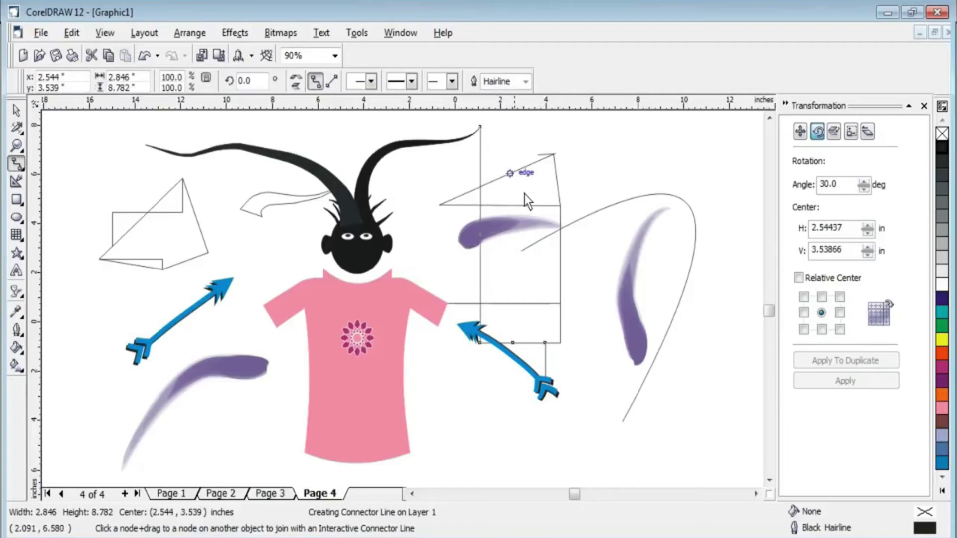
pyautogui.click(18, 165)
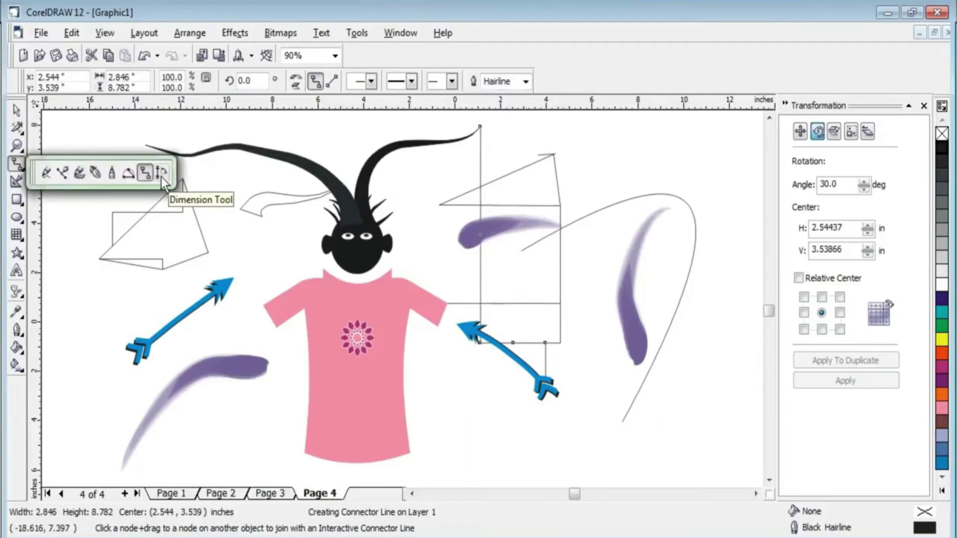
# Draw a 3.20" dimension line from the curve's end to the box corner, then delete it.
pyautogui.press('Escape')
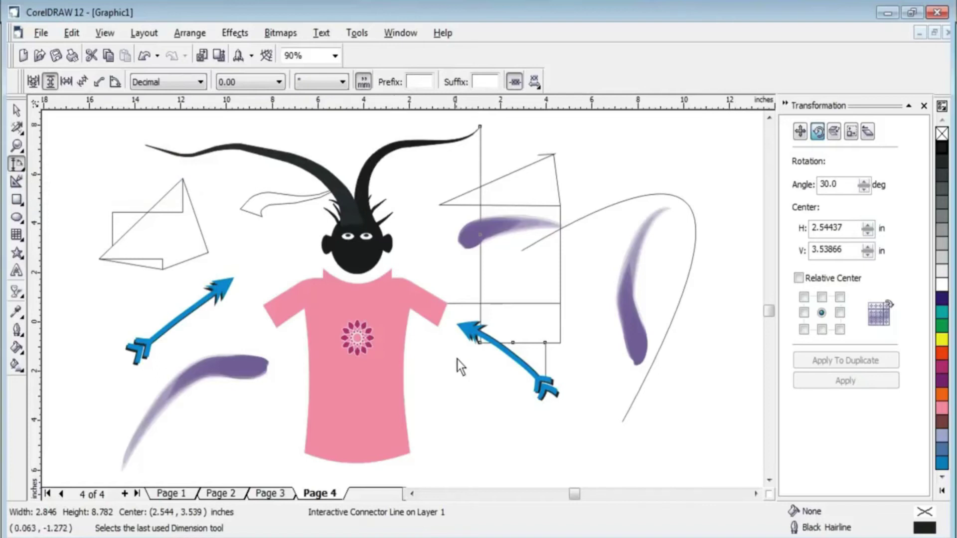
pyautogui.click(623, 422)
pyautogui.click(560, 342)
pyautogui.click(588, 363)
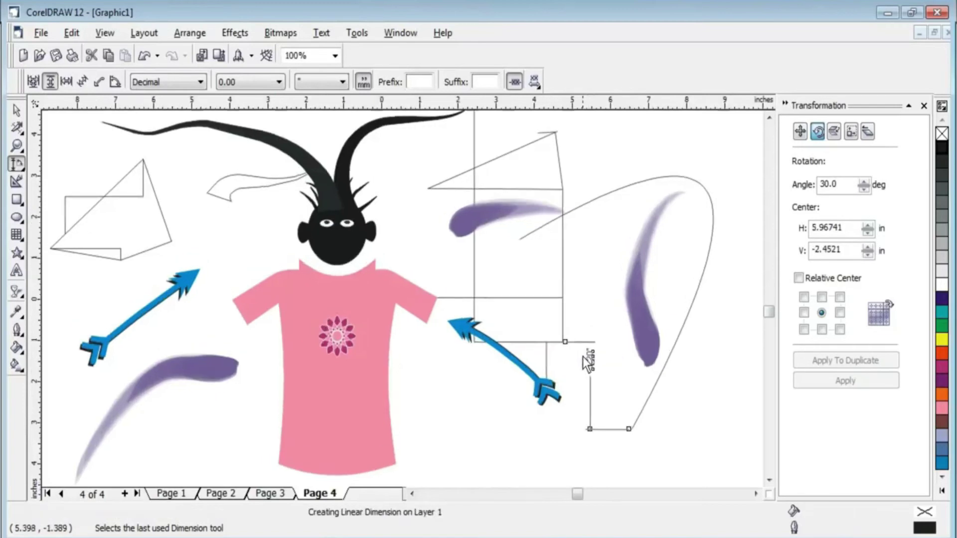
pyautogui.scroll(3, 582, 357)
pyautogui.scroll(-2, 632, 369)
pyautogui.scroll(-1, 523, 330)
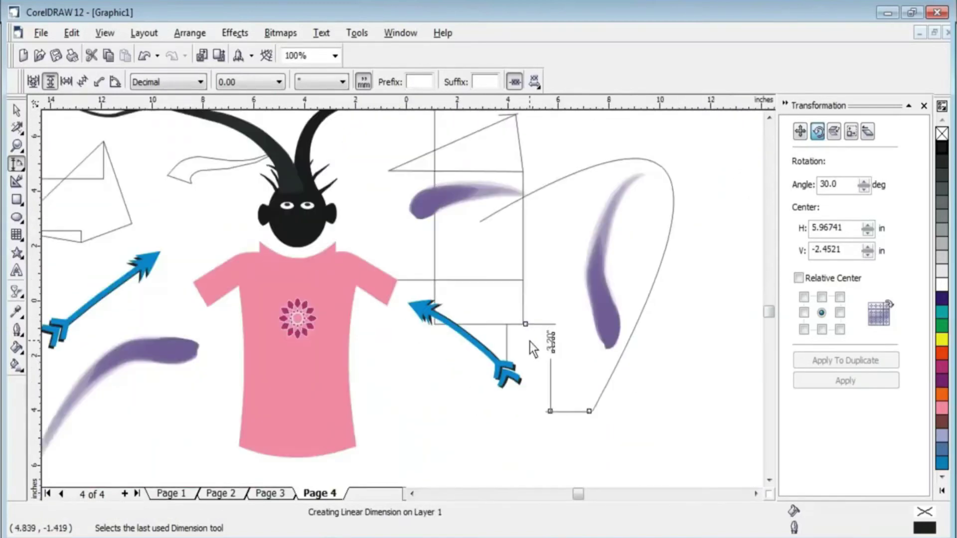
pyautogui.click(16, 112)
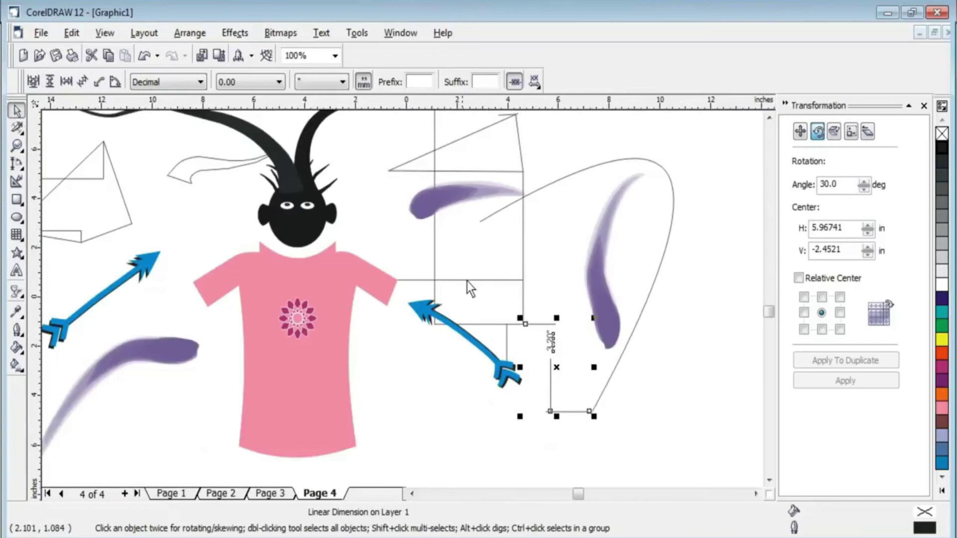
pyautogui.scroll(-1, 471, 283)
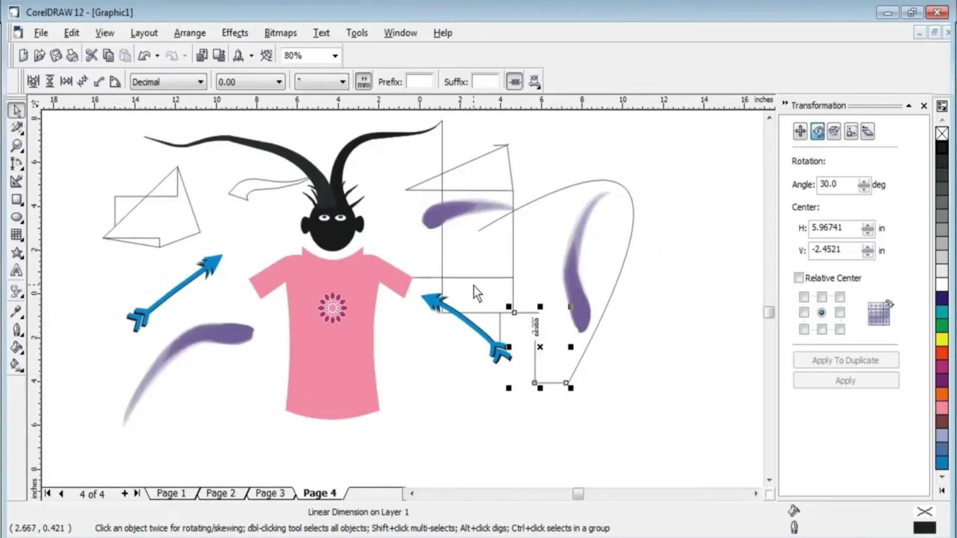
pyautogui.press('Delete')
# Delete the leftover outline shapes, diagonal line and purple brush strokes, then add Page 5.
pyautogui.press('Tab')
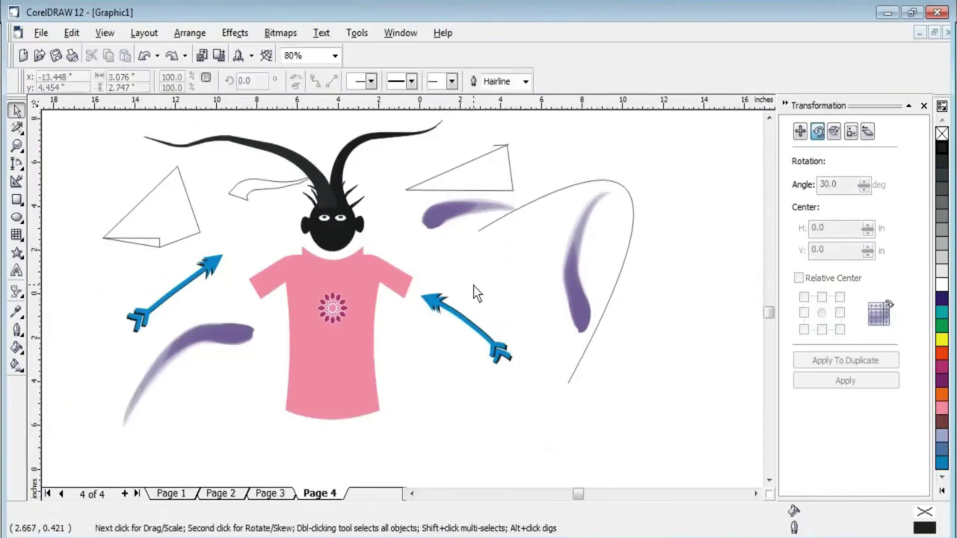
pyautogui.press('Delete')
pyautogui.press('Tab')
pyautogui.press('Delete')
pyautogui.press('Tab')
pyautogui.press('Delete')
pyautogui.press('Tab')
pyautogui.press('Delete')
pyautogui.press('Tab')
pyautogui.press('Delete')
pyautogui.press('Tab')
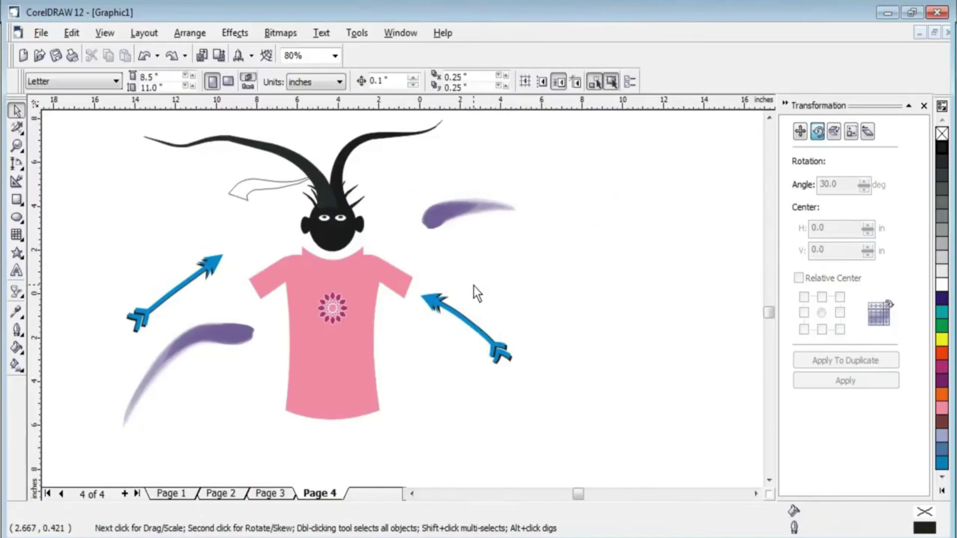
pyautogui.press('Delete')
pyautogui.press('Tab')
pyautogui.press('Delete')
pyautogui.press('Tab')
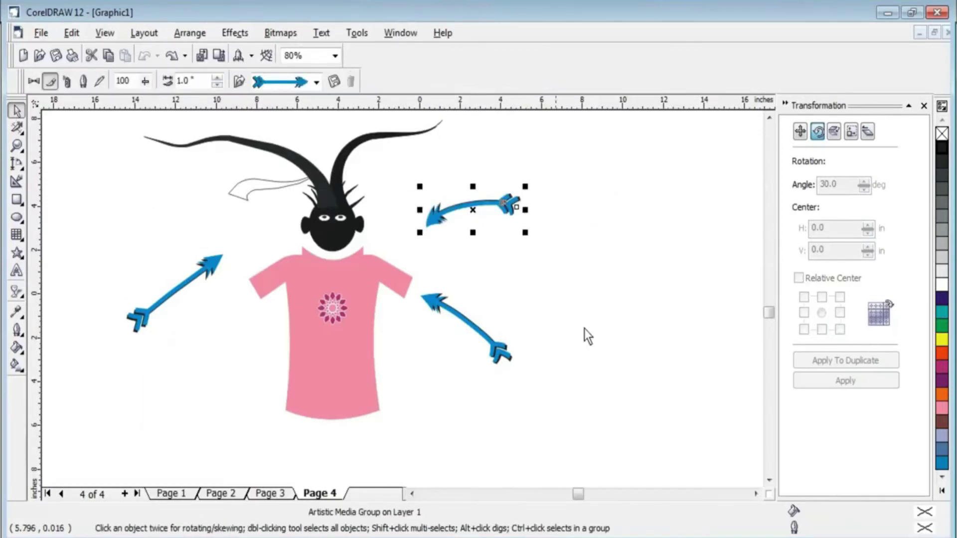
pyautogui.press('Escape')
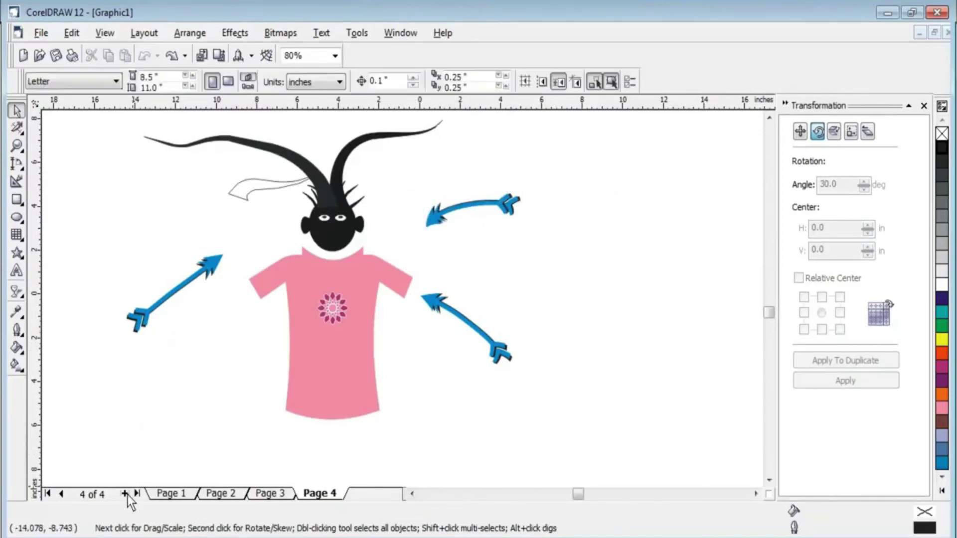
pyautogui.click(126, 494)
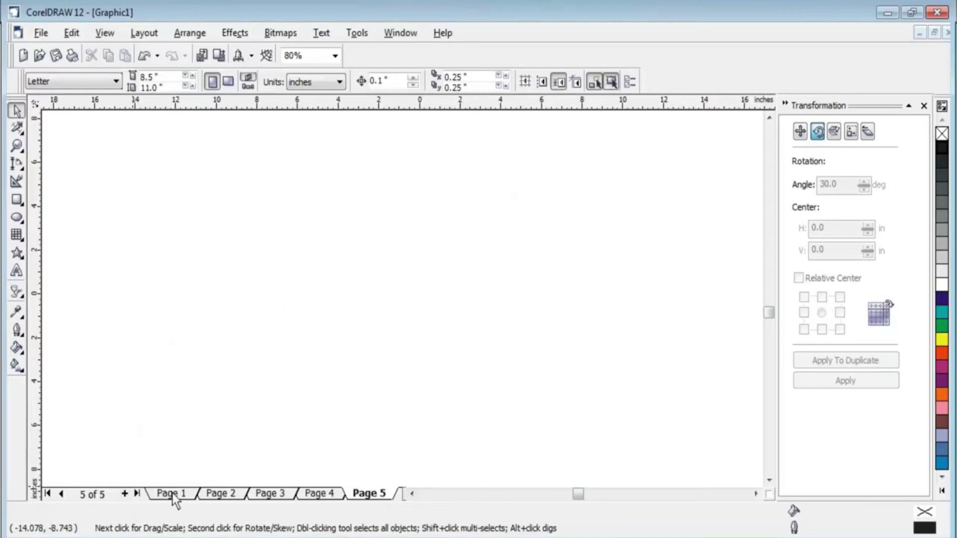
pyautogui.click(25, 170)
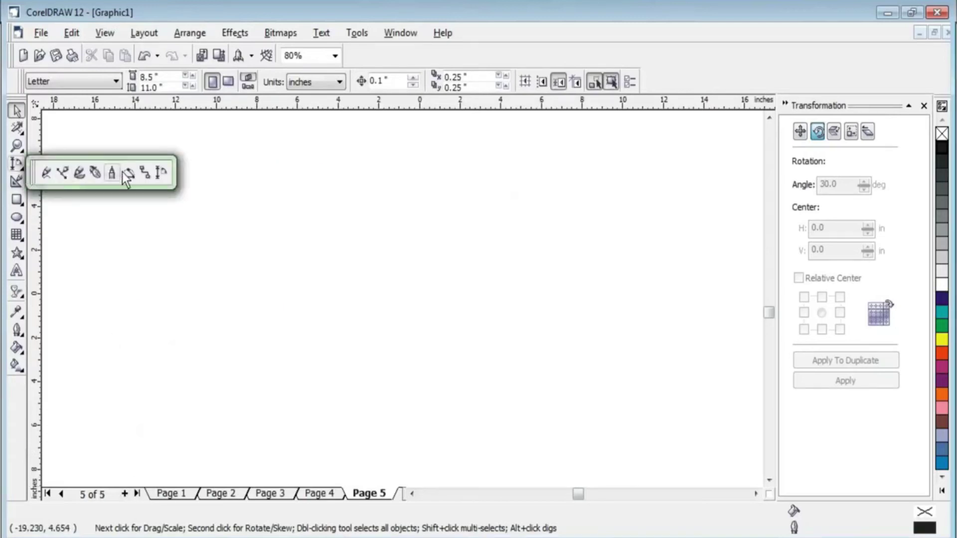
pyautogui.click(14, 182)
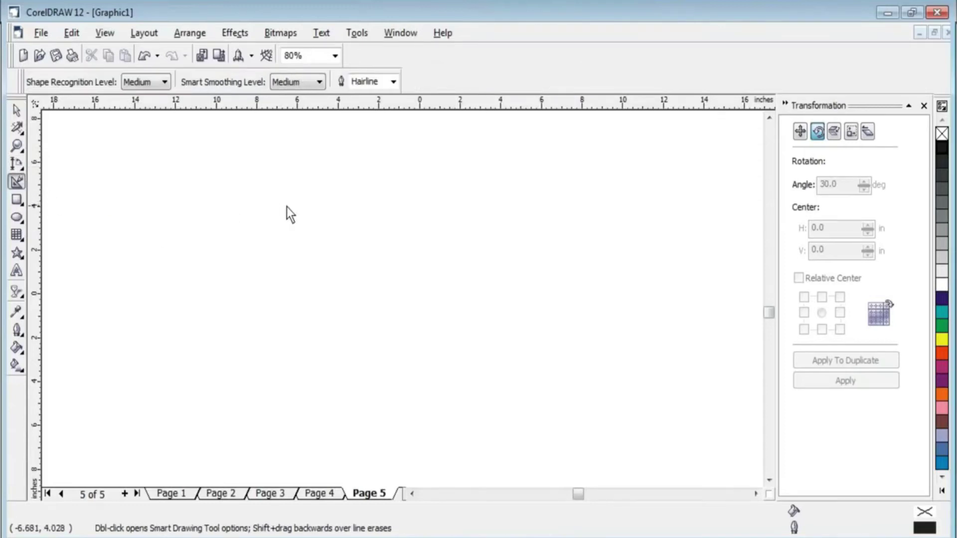
pyautogui.moveTo(262, 190)
pyautogui.mouseDown()
pyautogui.moveTo(319, 205)
pyautogui.moveTo(274, 189)
pyautogui.mouseUp()
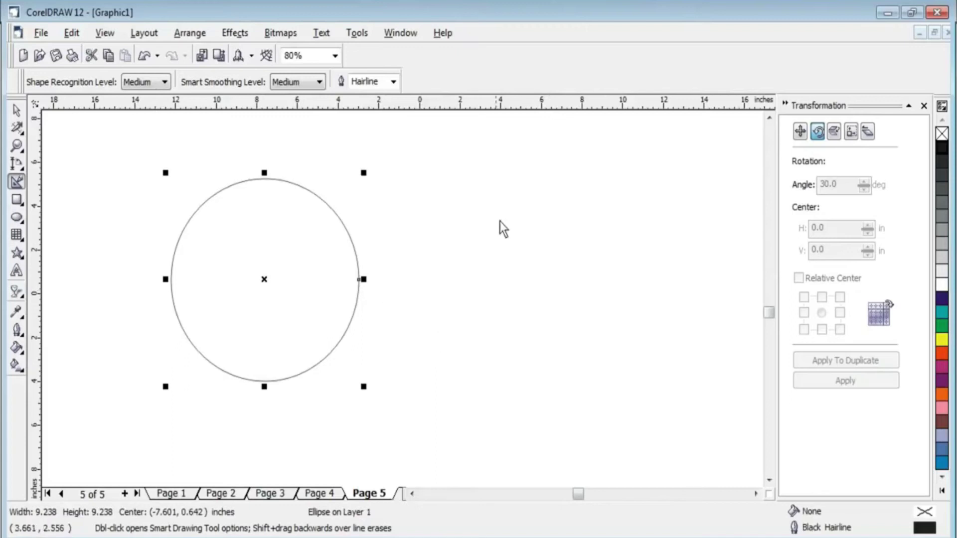
pyautogui.moveTo(527, 190); pyautogui.dragTo(599, 270)
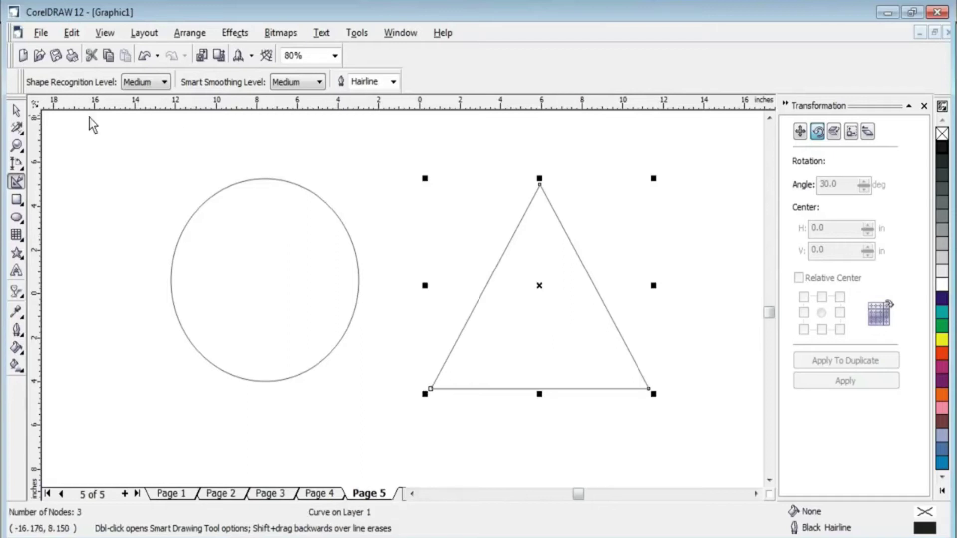
pyautogui.moveTo(80, 213)
pyautogui.mouseDown()
pyautogui.moveTo(79, 337)
pyautogui.moveTo(249, 337)
pyautogui.moveTo(301, 267)
pyautogui.mouseUp()
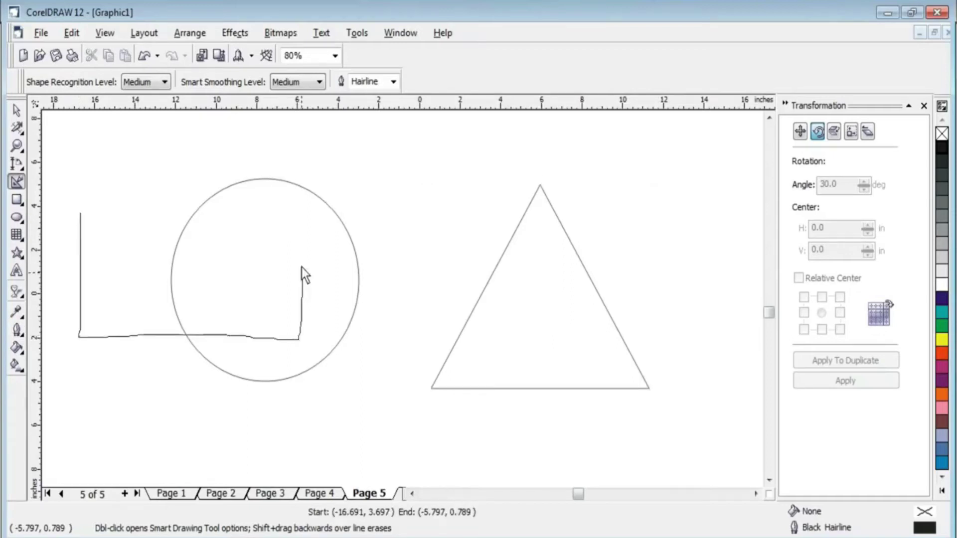
pyautogui.moveTo(210, 201); pyautogui.dragTo(83, 202)
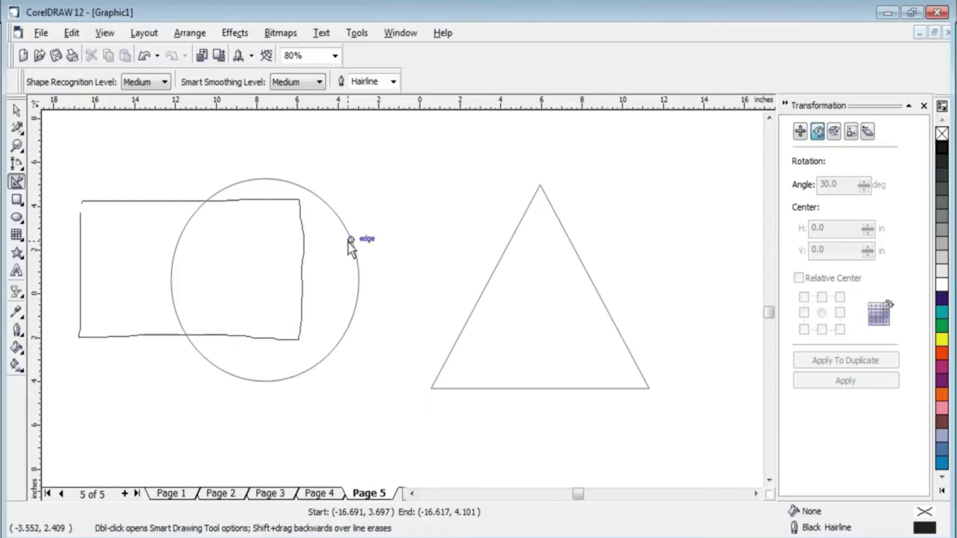
pyautogui.click(17, 111)
pyautogui.moveTo(53, 163)
pyautogui.mouseDown()
pyautogui.moveTo(549, 397)
pyautogui.moveTo(662, 424)
pyautogui.mouseUp()
pyautogui.press('Delete')
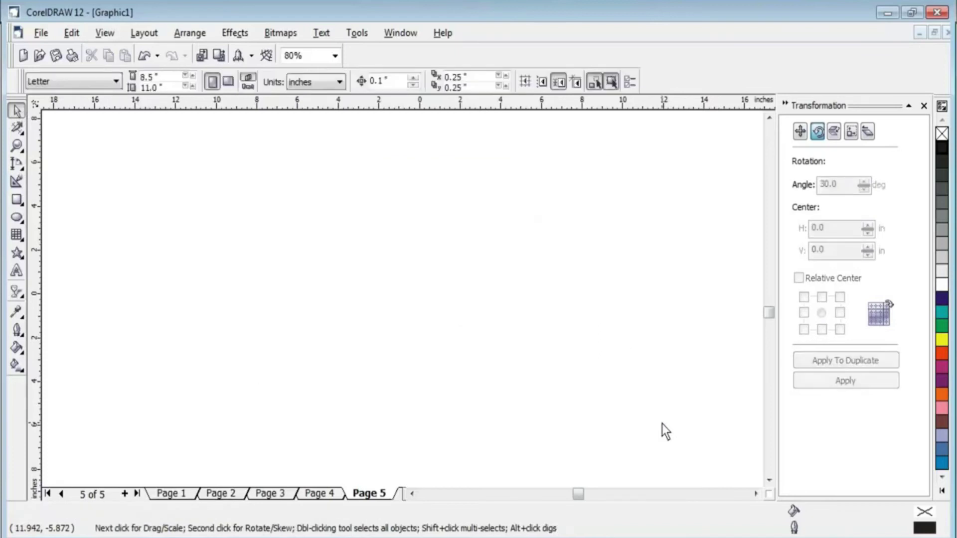
pyautogui.click(17, 181)
pyautogui.moveTo(170, 201)
pyautogui.mouseDown()
pyautogui.moveTo(450, 377)
pyautogui.moveTo(190, 201)
pyautogui.mouseUp()
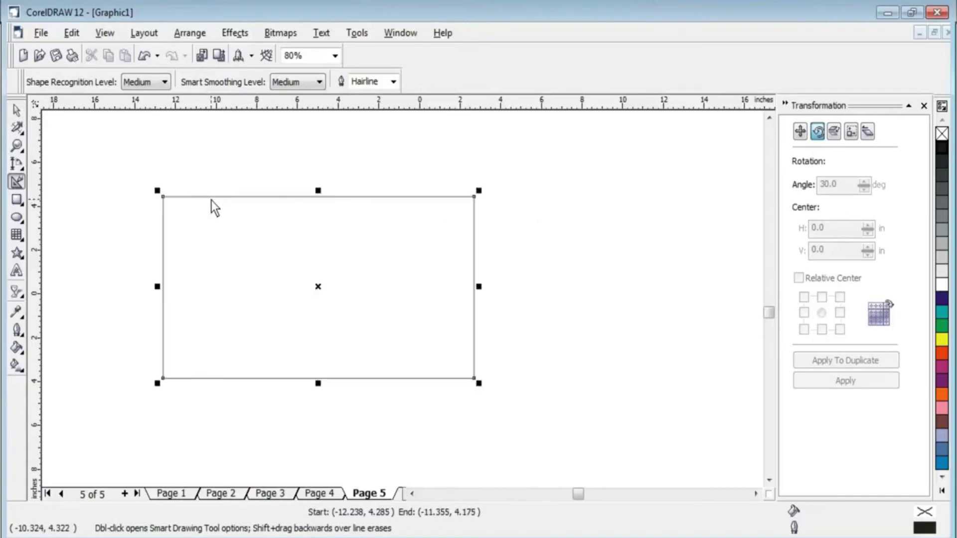
pyautogui.press('Delete')
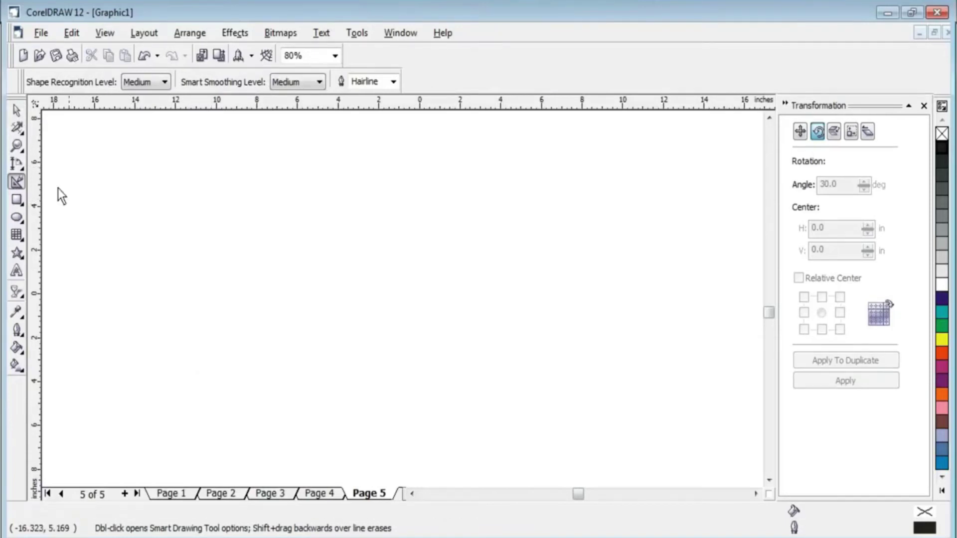
# Draw a slanted rectangle on Page 5 with the 3-Point Rectangle tool.
pyautogui.click(17, 199)
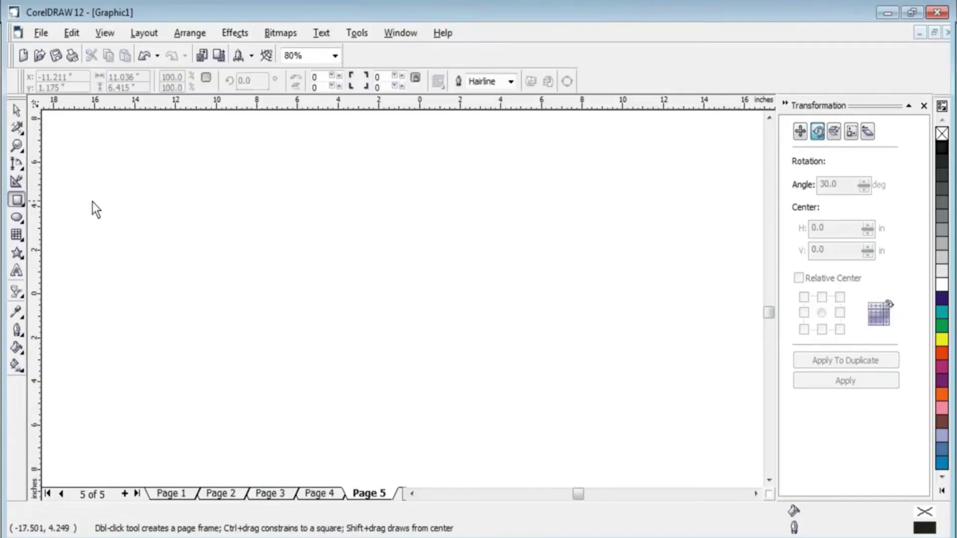
pyautogui.click(23, 206)
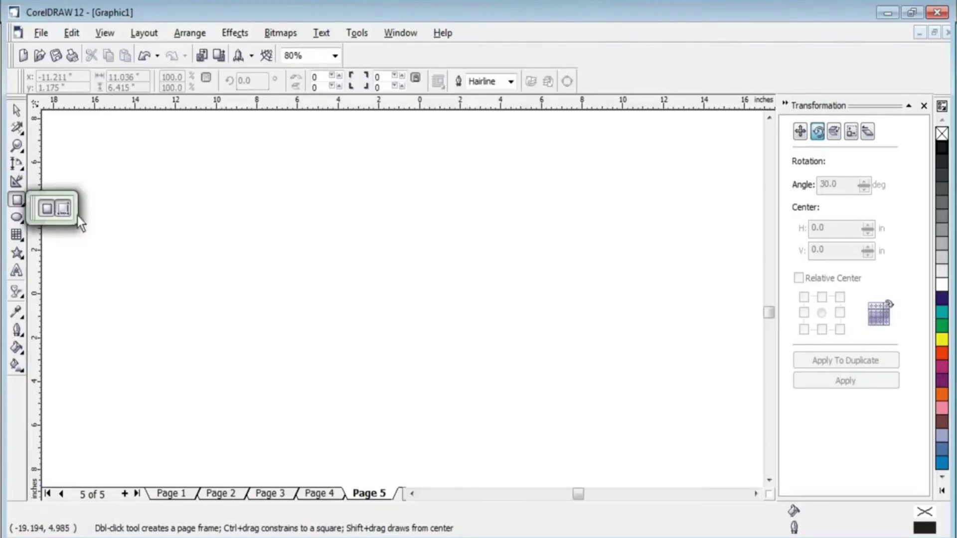
pyautogui.click(62, 210)
pyautogui.moveTo(303, 186); pyautogui.dragTo(354, 409)
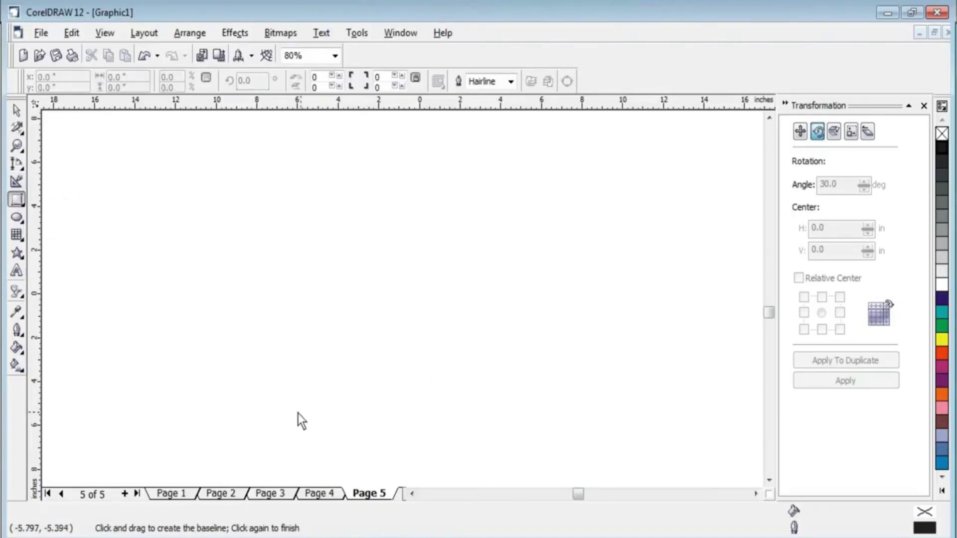
pyautogui.moveTo(303, 186); pyautogui.dragTo(295, 411)
pyautogui.click(524, 389)
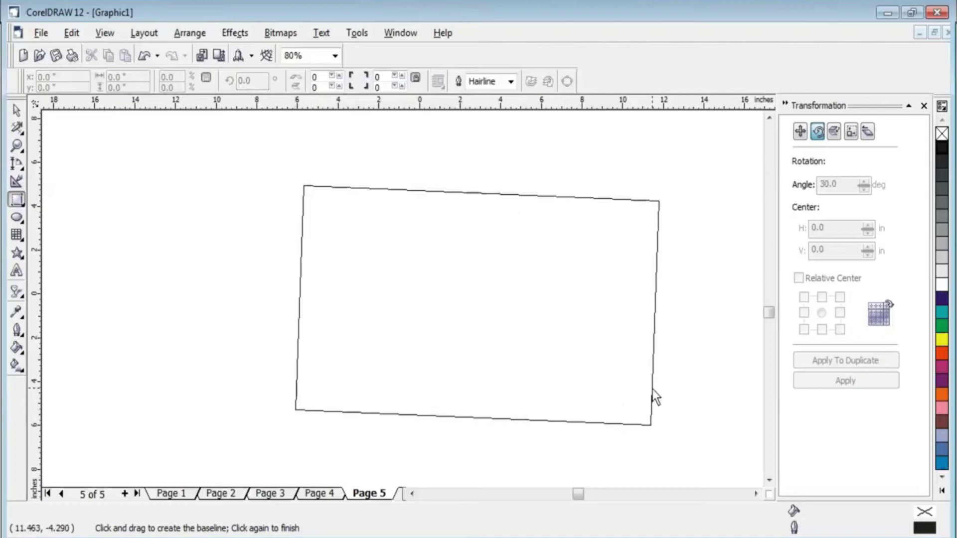
pyautogui.click(652, 395)
# Delete the slanted rectangle and draw a large circle on the page's left side.
pyautogui.press('Delete')
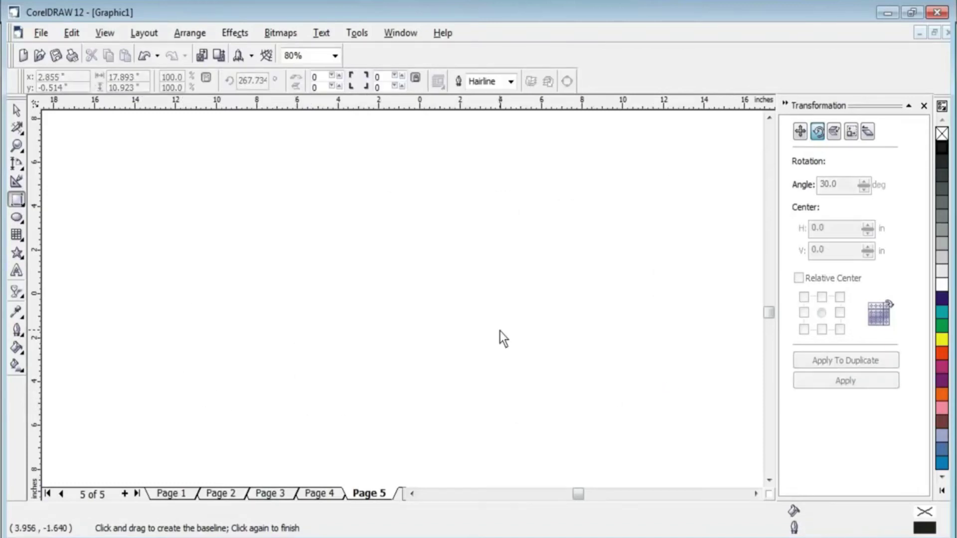
pyautogui.click(17, 217)
pyautogui.moveTo(193, 171); pyautogui.dragTo(423, 412)
# Delete the ellipse, then draw and delete a trial 4 by 3 graph-paper grid.
pyautogui.press('Delete')
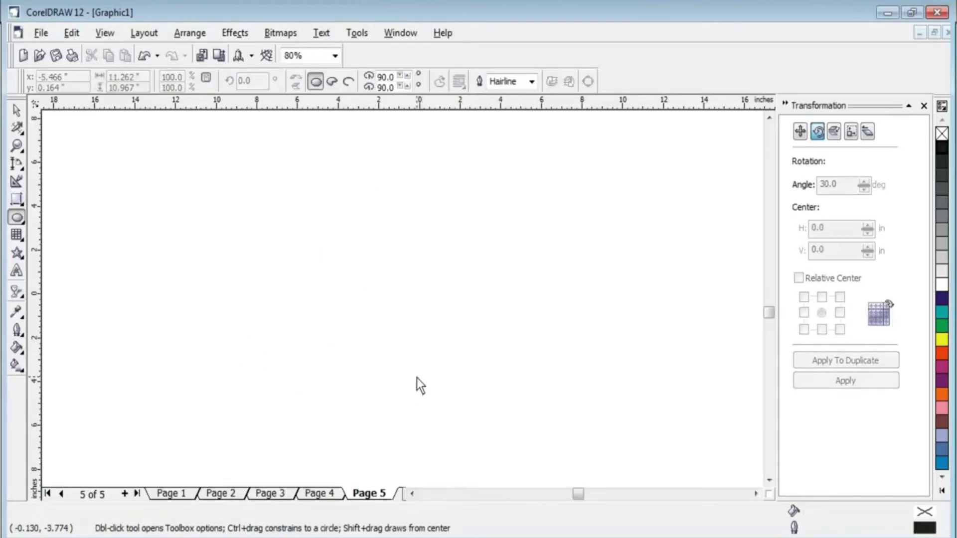
pyautogui.click(25, 241)
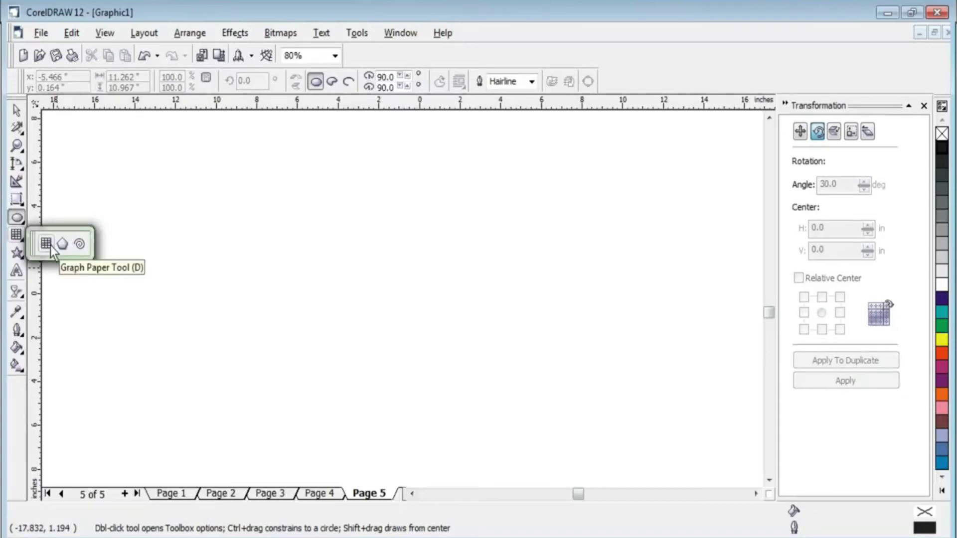
pyautogui.click(46, 244)
pyautogui.moveTo(190, 146)
pyautogui.mouseDown()
pyautogui.moveTo(448, 396)
pyautogui.moveTo(518, 430)
pyautogui.mouseUp()
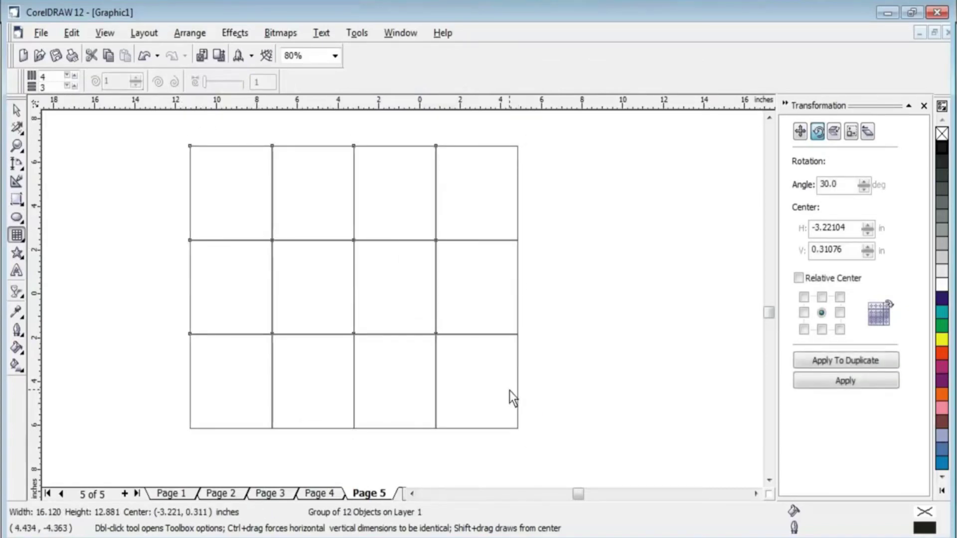
pyautogui.press('Delete')
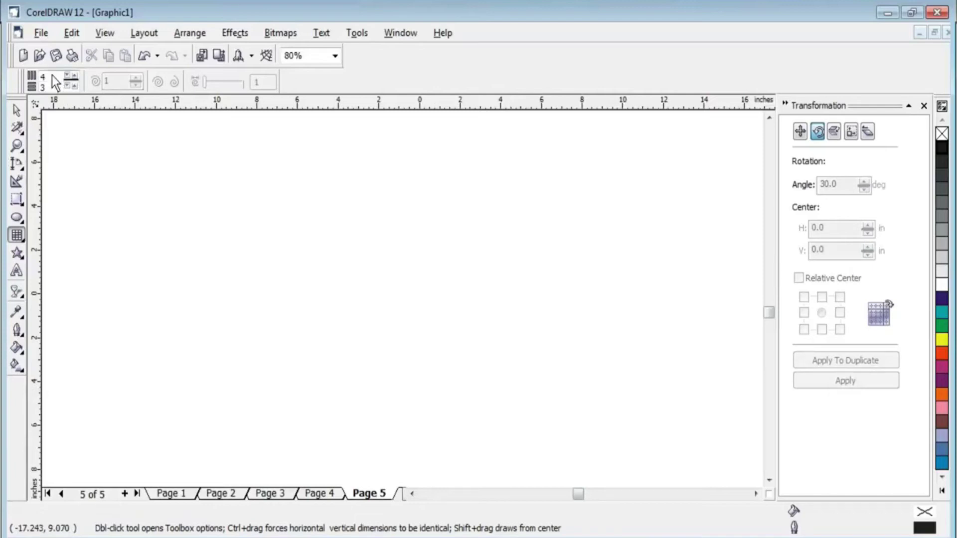
# Draw and delete a trial 10 by 10 graph-paper grid.
pyautogui.write('0')
pyautogui.press('Tab')
pyautogui.write('10')
pyautogui.moveTo(252, 202)
pyautogui.mouseDown()
pyautogui.moveTo(315, 313)
pyautogui.moveTo(533, 428)
pyautogui.mouseUp()
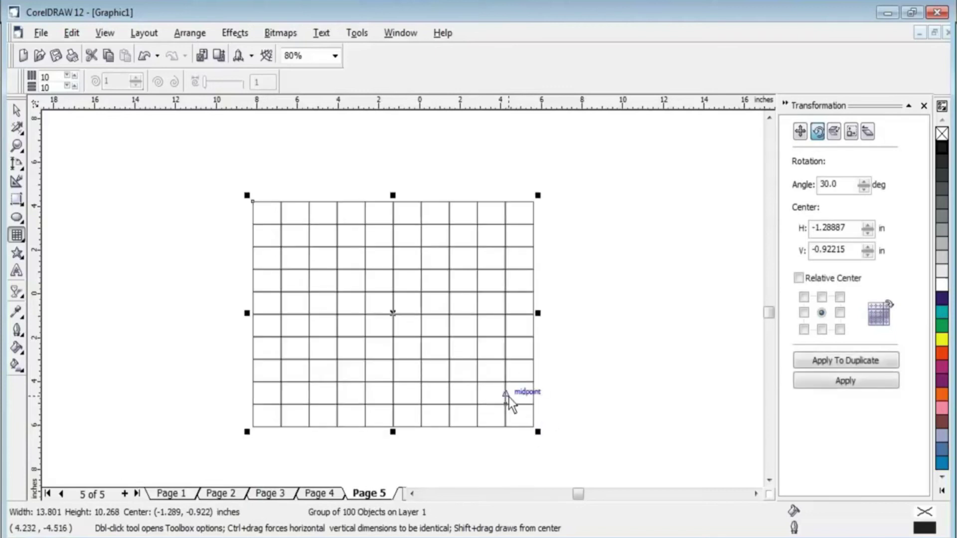
pyautogui.press('Delete')
# Set graph paper to 5 columns and 5 rows and draw the large grid.
pyautogui.doubleClick(47, 76)
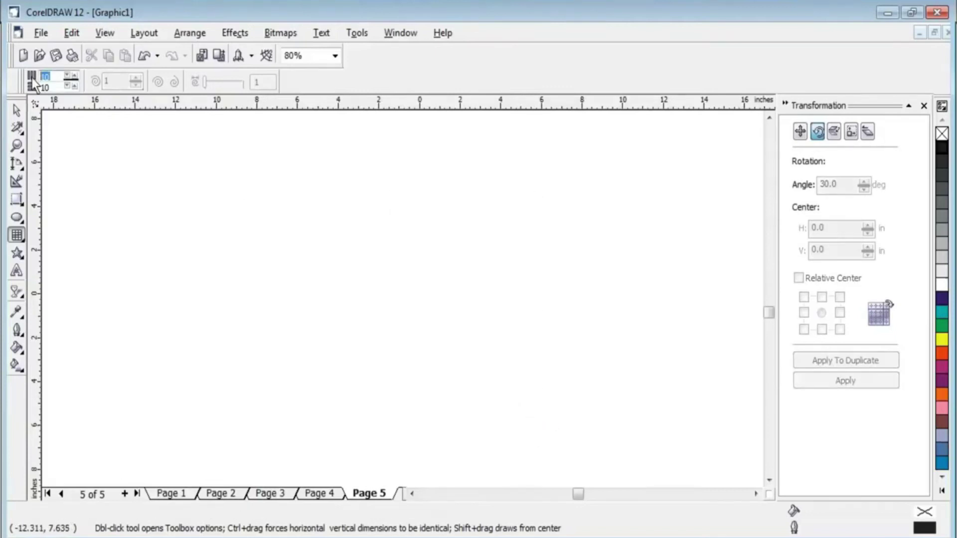
pyautogui.write('5')
pyautogui.press('Tab')
pyautogui.write('5')
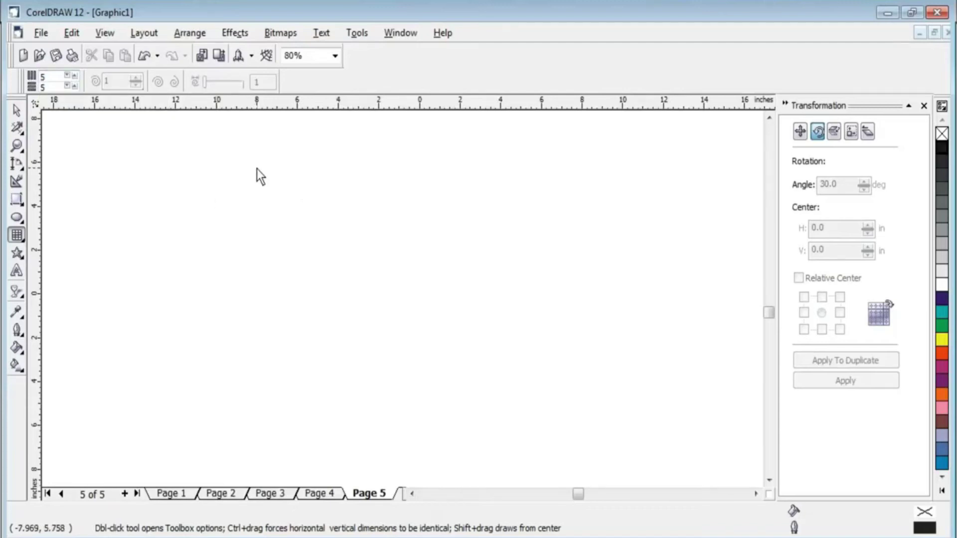
pyautogui.moveTo(172, 147); pyautogui.dragTo(459, 438)
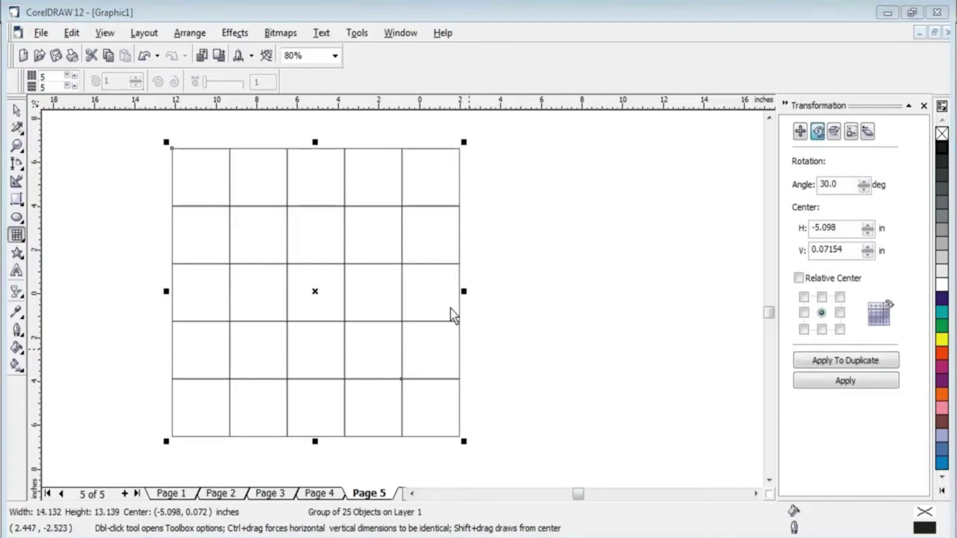
# Import the ais203a portrait photo.
pyautogui.hotkey('ctrl', 'i')
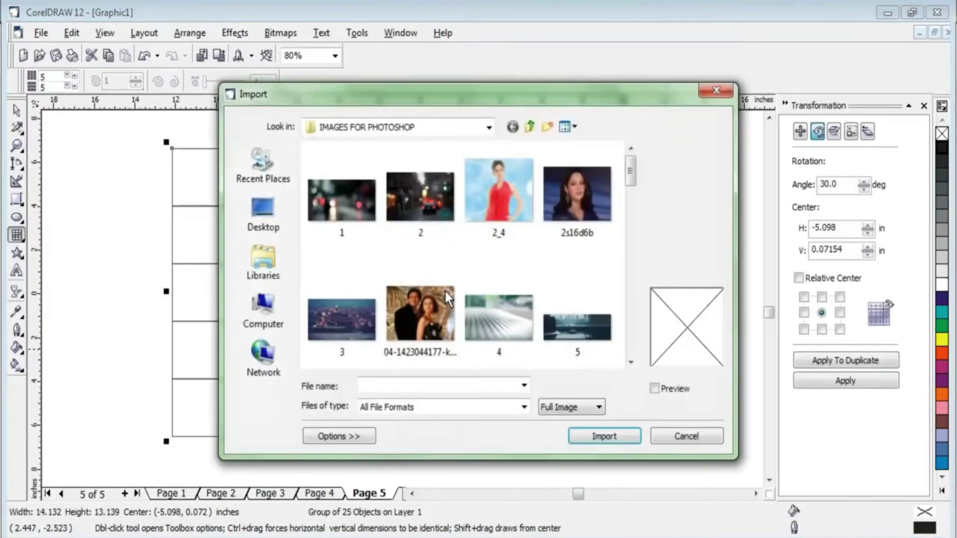
pyautogui.click(427, 216)
pyautogui.scroll(-2, 482, 249)
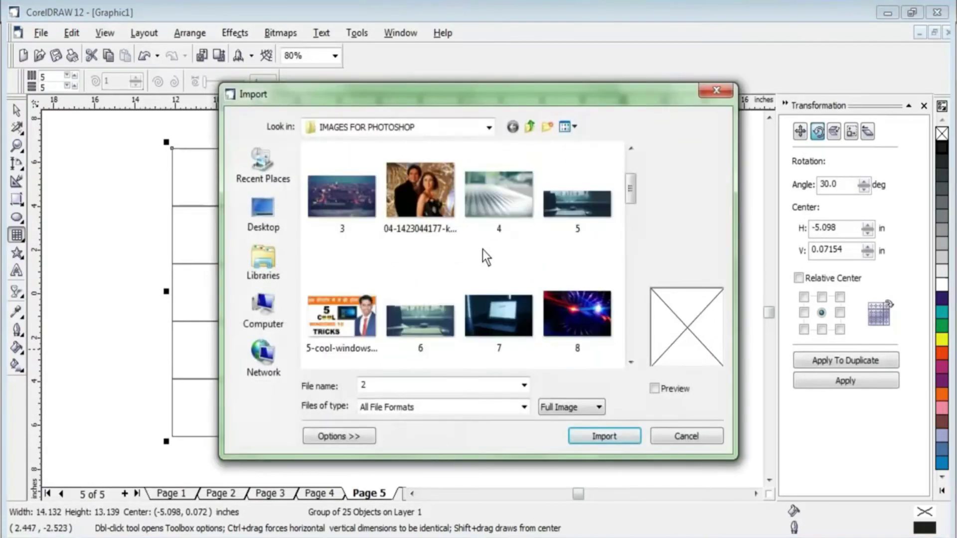
pyautogui.scroll(-3, 479, 255)
pyautogui.scroll(-2, 476, 258)
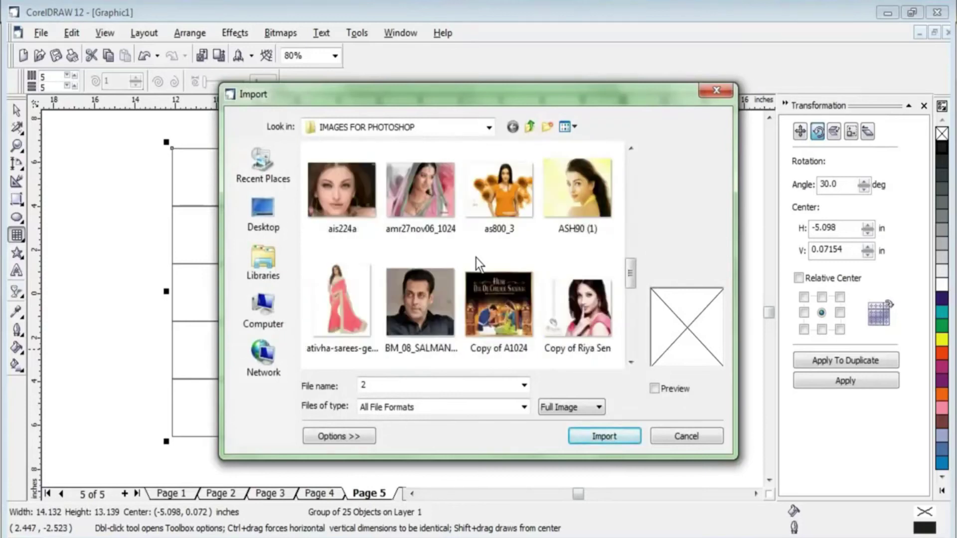
pyautogui.scroll(1, 476, 259)
pyautogui.click(585, 192)
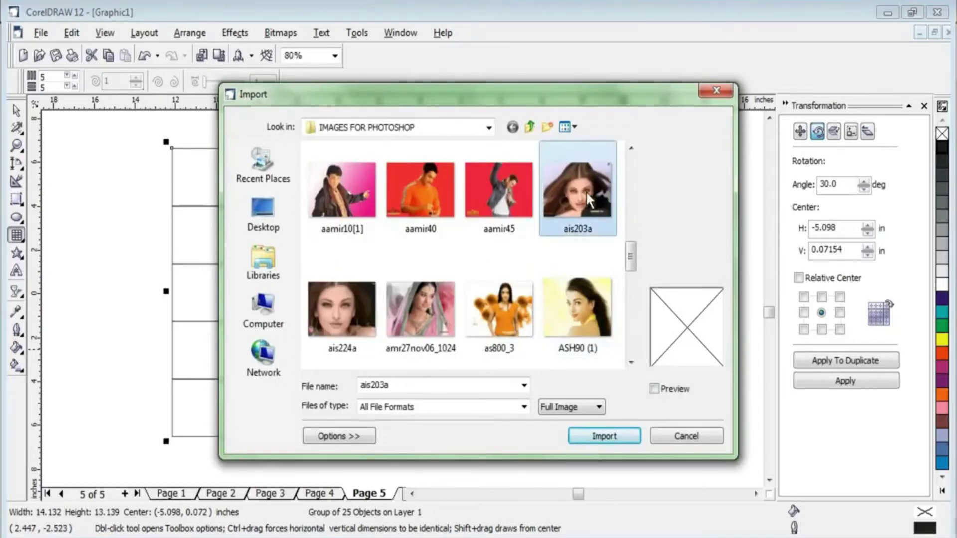
pyautogui.doubleClick(585, 190)
# Place the photo over the grid and shorten the grid to the photo's height.
pyautogui.click(175, 148)
pyautogui.click(429, 414)
pyautogui.moveTo(315, 442)
pyautogui.mouseDown()
pyautogui.moveTo(322, 374)
pyautogui.moveTo(324, 384)
pyautogui.mouseUp()
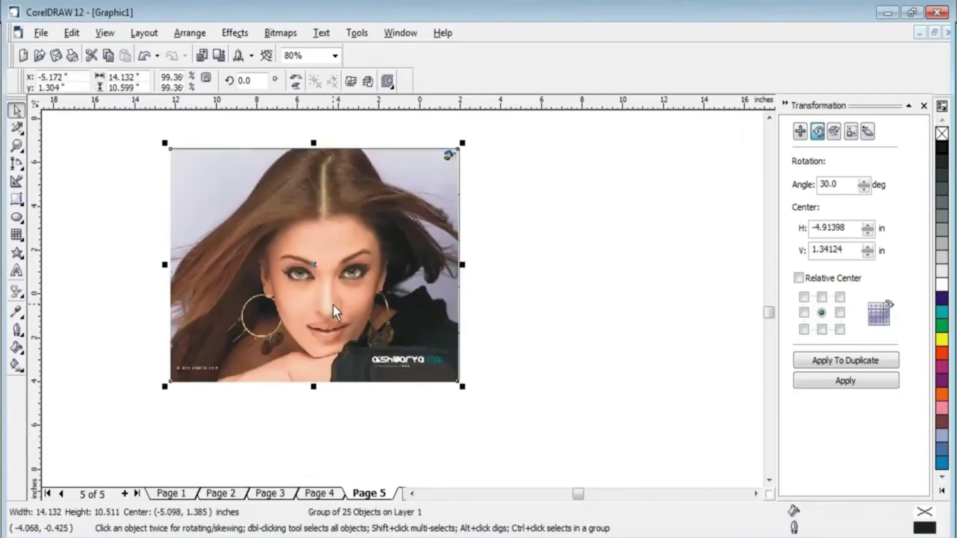
# Move the grid left and position the photo beside it.
pyautogui.moveTo(333, 305); pyautogui.dragTo(685, 336)
pyautogui.press('Tab')
pyautogui.click(585, 308)
pyautogui.moveTo(421, 305); pyautogui.dragTo(339, 306)
pyautogui.moveTo(564, 313); pyautogui.dragTo(482, 320)
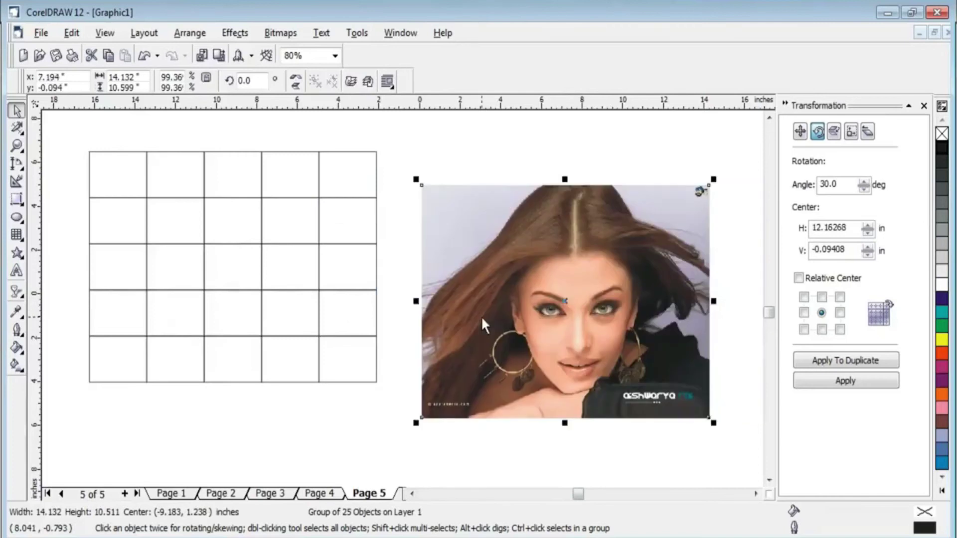
# PowerClip the photo inside the 5-by-5 grid and move it toward the page centre.
pyautogui.click(228, 33)
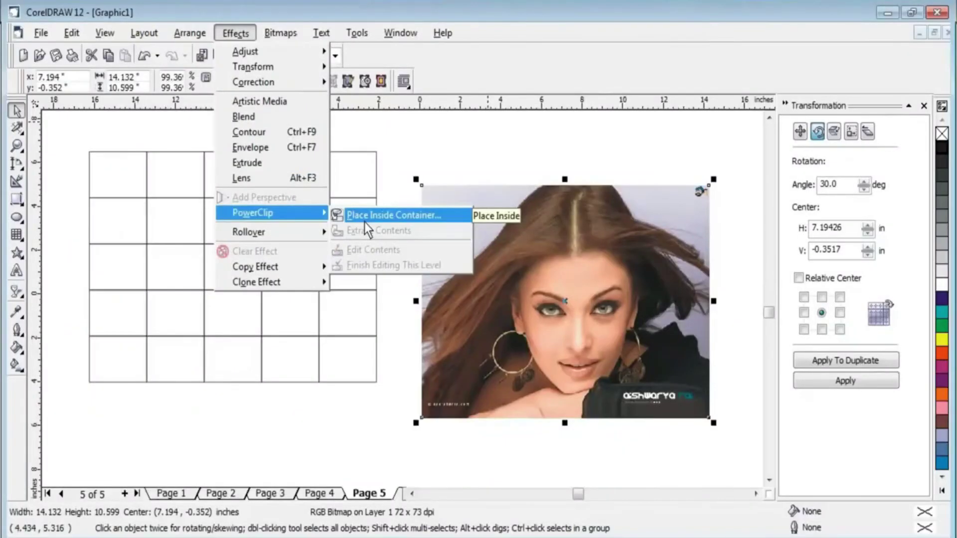
pyautogui.click(364, 222)
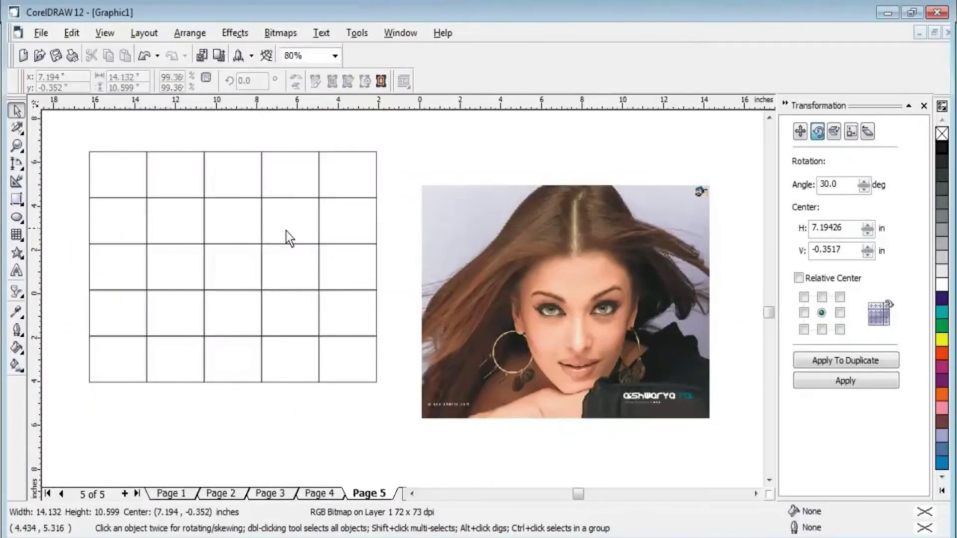
pyautogui.click(228, 252)
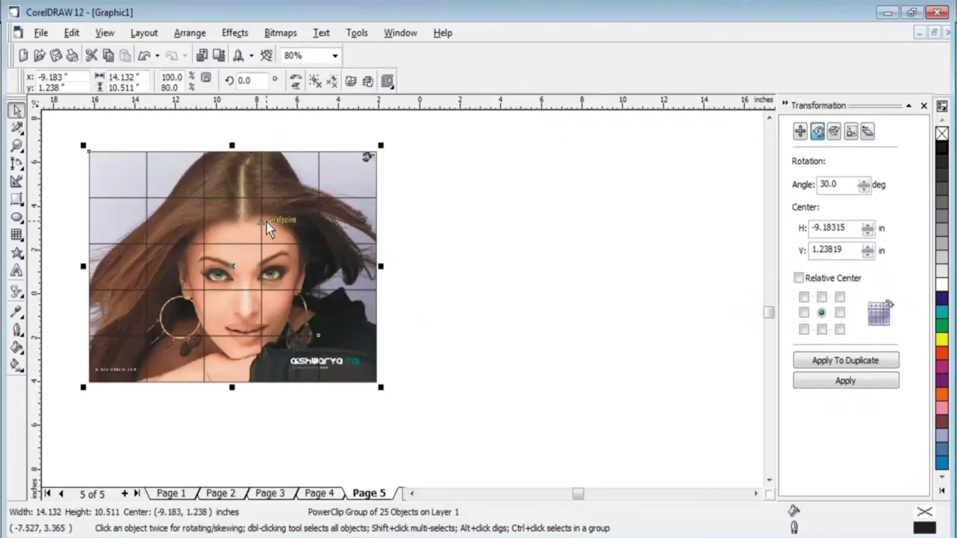
pyautogui.moveTo(267, 223)
pyautogui.mouseDown()
pyautogui.moveTo(392, 286)
pyautogui.moveTo(384, 265)
pyautogui.mouseUp()
# Make the grid lines white and Ungroup All to split the tiles.
pyautogui.rightClick(941, 287)
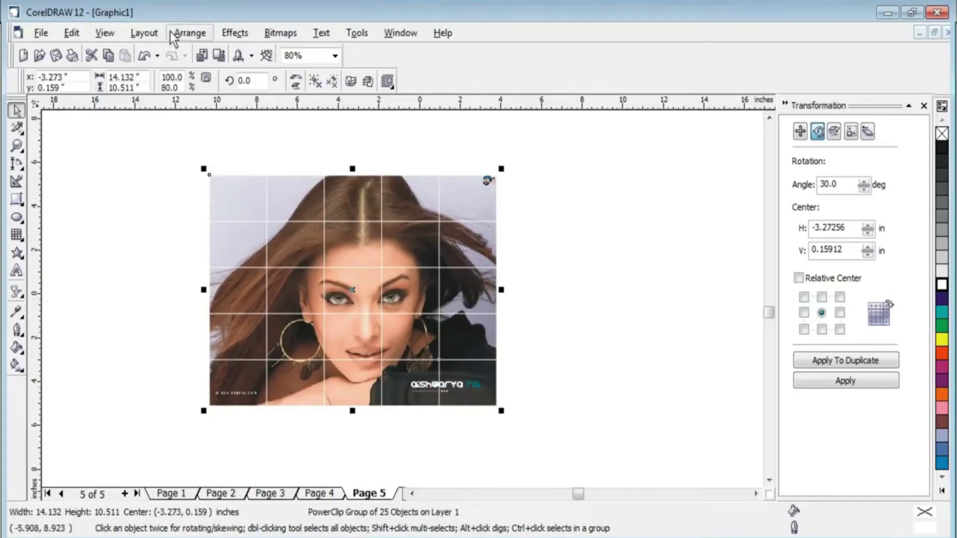
pyautogui.click(183, 38)
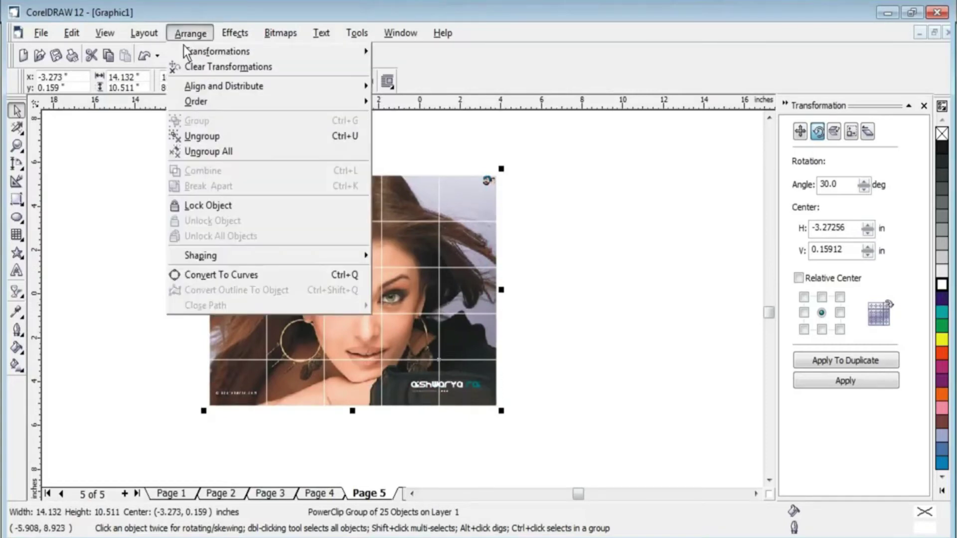
pyautogui.click(225, 156)
# Pull four second-row and right-column photo tiles out to the right of the portrait.
pyautogui.click(615, 271)
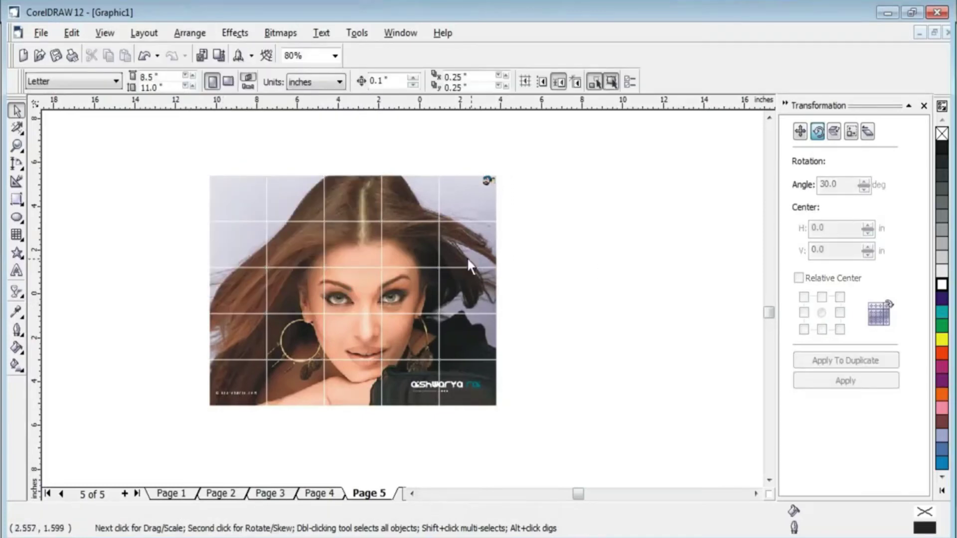
pyautogui.moveTo(414, 249); pyautogui.dragTo(553, 245)
pyautogui.moveTo(493, 234); pyautogui.dragTo(655, 161)
pyautogui.moveTo(490, 289); pyautogui.dragTo(615, 335)
pyautogui.moveTo(466, 342); pyautogui.dragTo(604, 428)
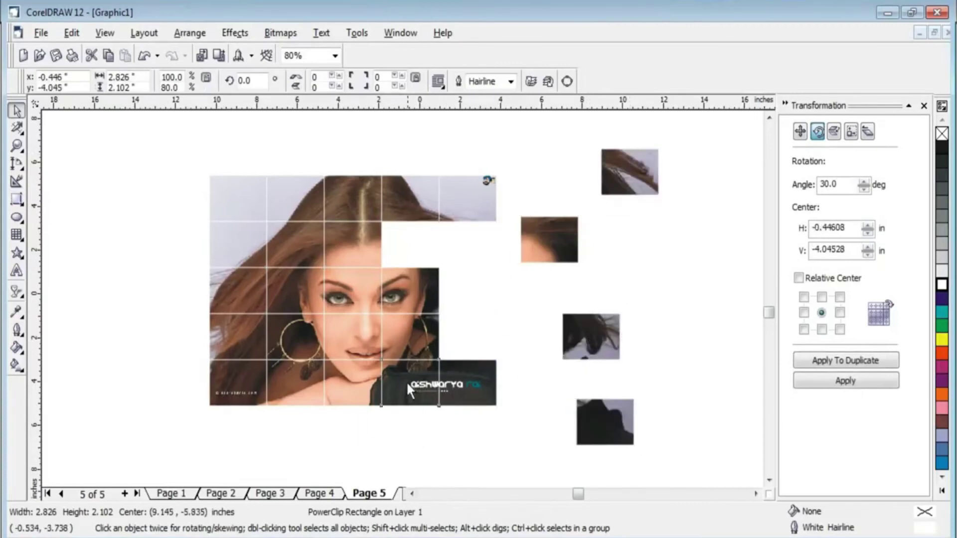
# Drag three bottom-row tiles below the picture and three tiles out to the left.
pyautogui.moveTo(408, 389); pyautogui.dragTo(382, 446)
pyautogui.moveTo(342, 393); pyautogui.dragTo(268, 473)
pyautogui.moveTo(285, 400)
pyautogui.mouseDown()
pyautogui.moveTo(226, 402)
pyautogui.moveTo(180, 444)
pyautogui.mouseUp()
pyautogui.moveTo(236, 324); pyautogui.dragTo(163, 306)
pyautogui.moveTo(219, 299); pyautogui.dragTo(85, 232)
pyautogui.moveTo(294, 242)
pyautogui.mouseDown()
pyautogui.moveTo(150, 194)
pyautogui.moveTo(122, 172)
pyautogui.mouseUp()
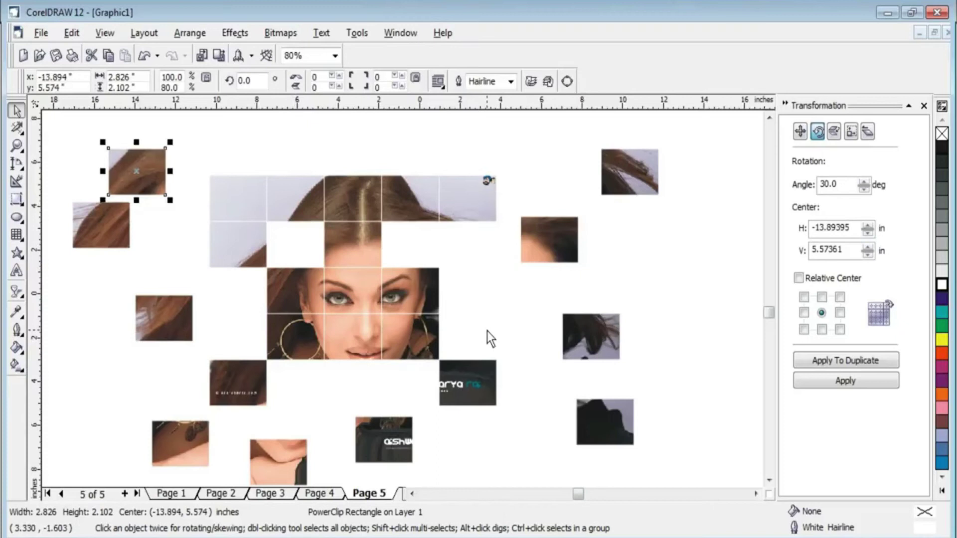
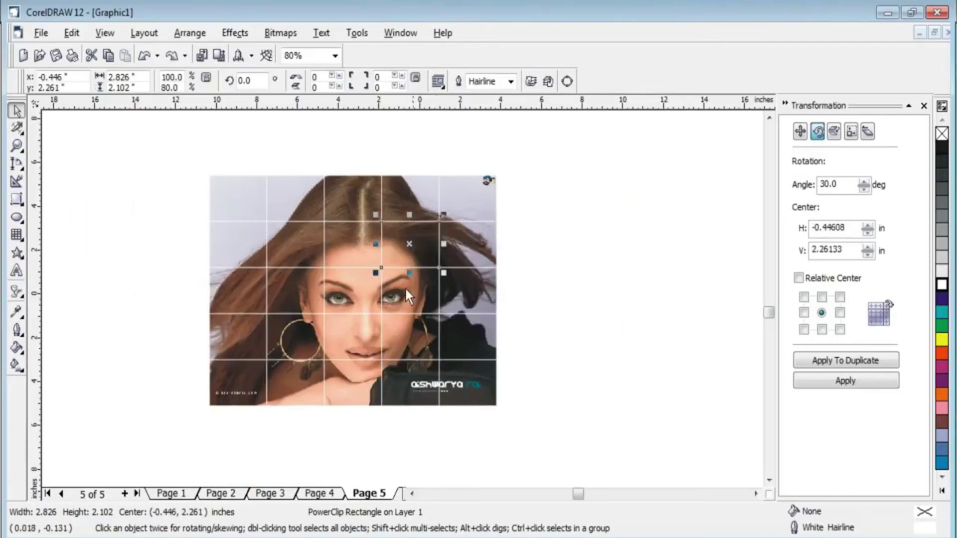
# Pull the hair and eye tiles out of the photo grid, then undo back into place.
pyautogui.moveTo(354, 252); pyautogui.dragTo(31, 227)
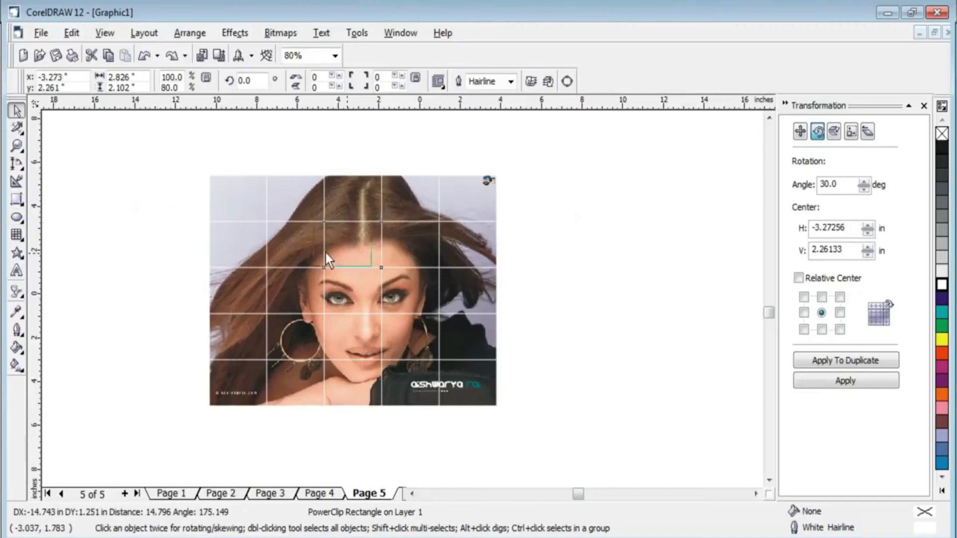
pyautogui.moveTo(325, 252); pyautogui.dragTo(147, 240)
pyautogui.moveTo(329, 301); pyautogui.dragTo(589, 346)
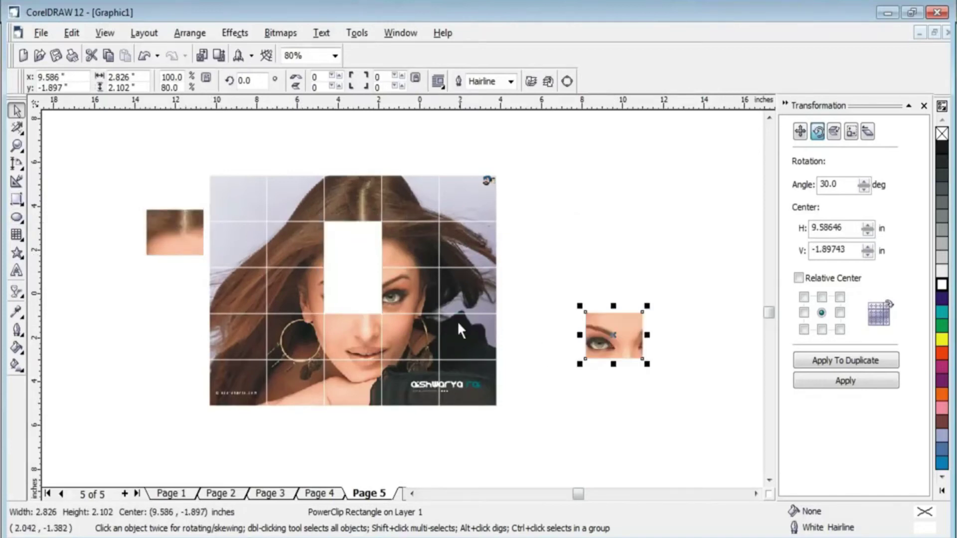
pyautogui.hotkey('ctrl', 'z')
pyautogui.hotkey('ctrl', 'z')
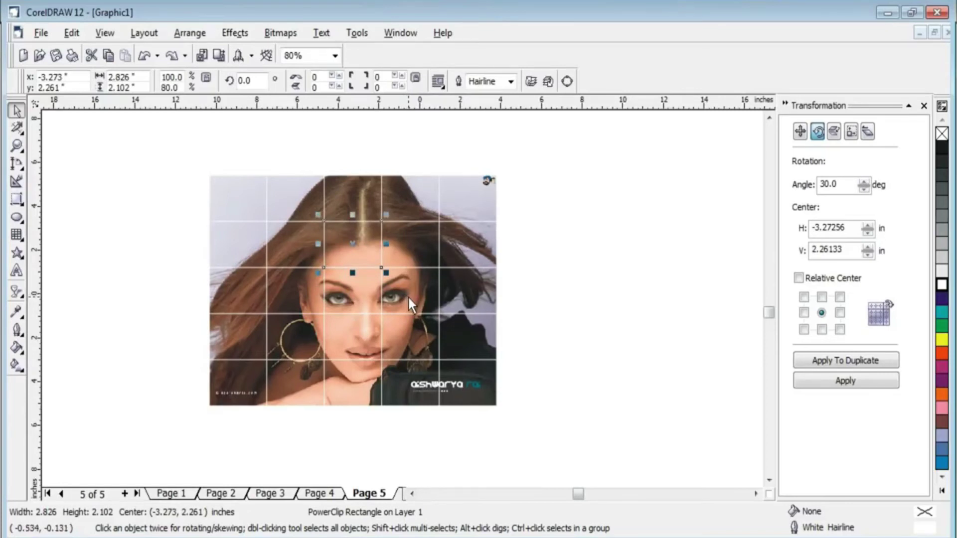
pyautogui.moveTo(408, 297)
pyautogui.mouseDown()
pyautogui.moveTo(604, 311)
pyautogui.moveTo(644, 395)
pyautogui.mouseUp()
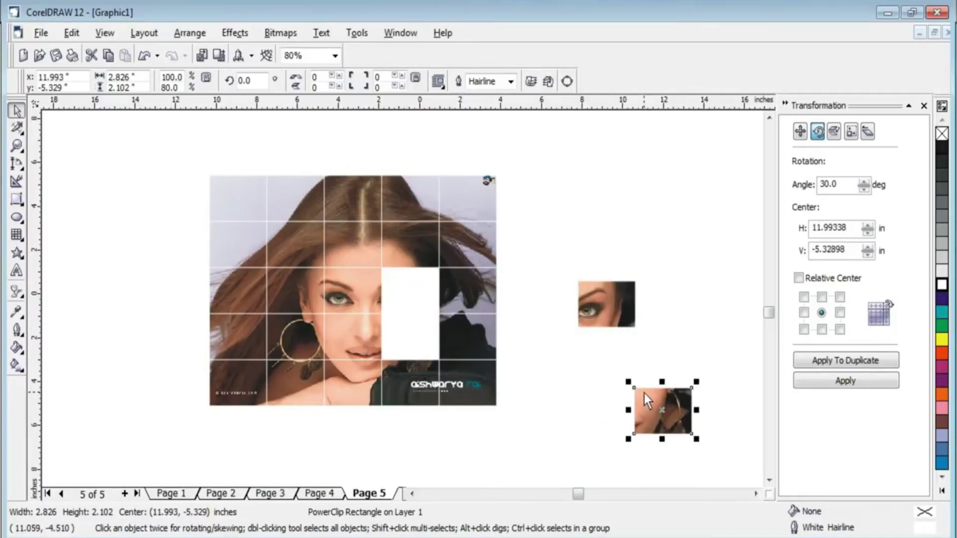
pyautogui.hotkey('ctrl', 'z')
pyautogui.hotkey('ctrl', 'z')
pyautogui.click(644, 391)
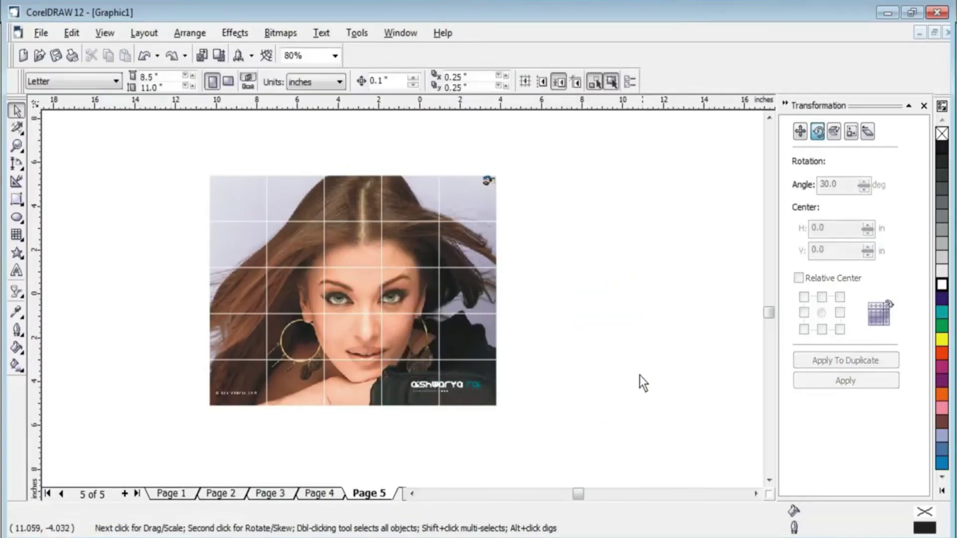
# Delete all 25 photo tiles, then restore them with undo.
pyautogui.moveTo(547, 143)
pyautogui.mouseDown()
pyautogui.moveTo(448, 277)
pyautogui.moveTo(151, 416)
pyautogui.mouseUp()
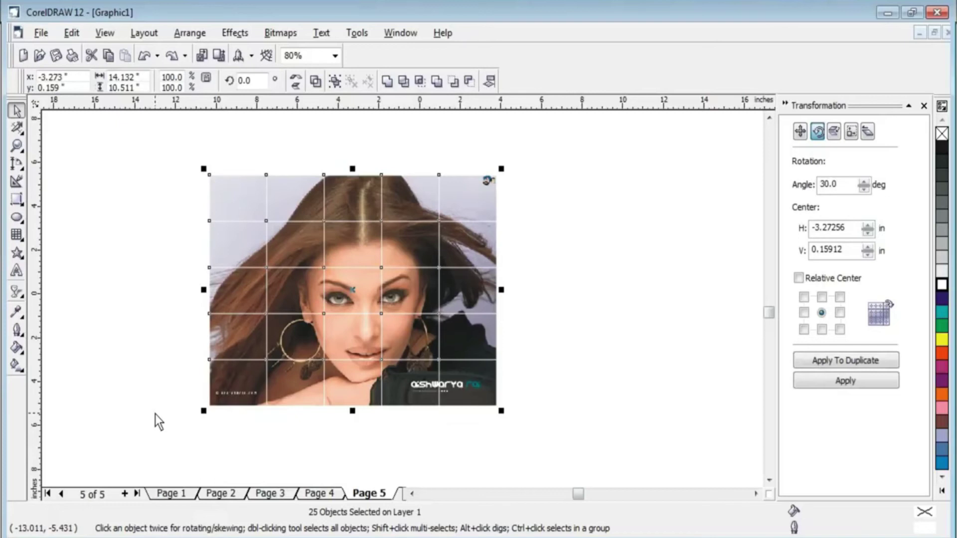
pyautogui.press('Delete')
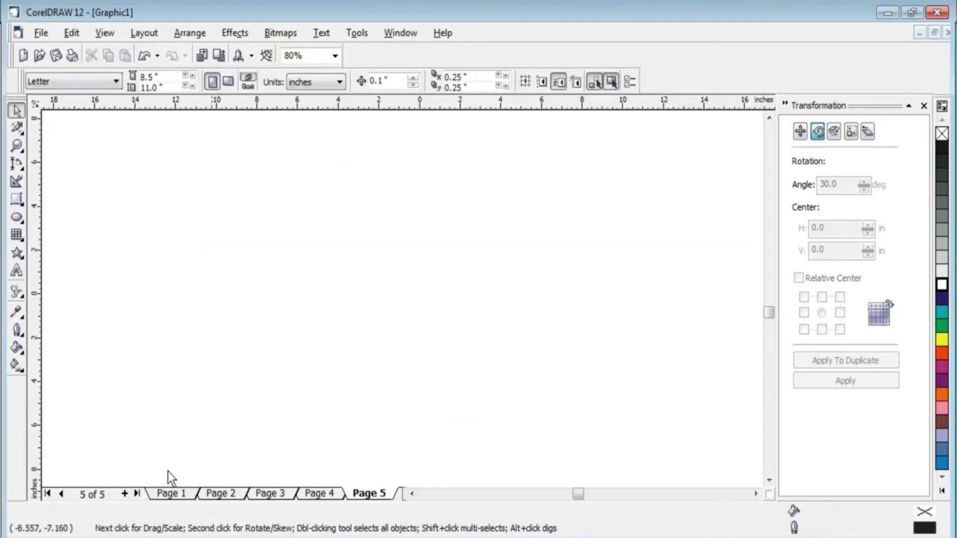
pyautogui.hotkey('ctrl', 'z')
# Add a blank Page 6 and draw a test triangle there, then delete it.
pyautogui.click(126, 493)
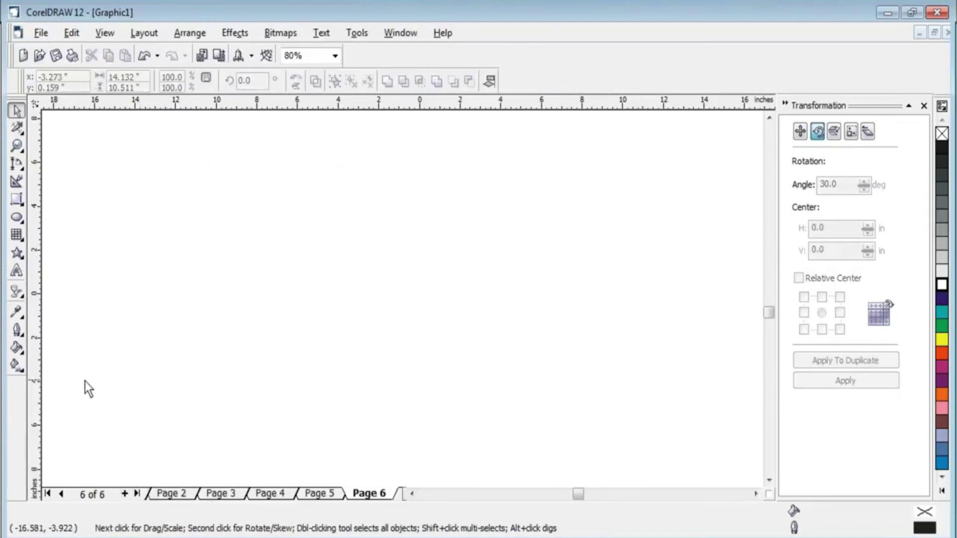
pyautogui.click(22, 241)
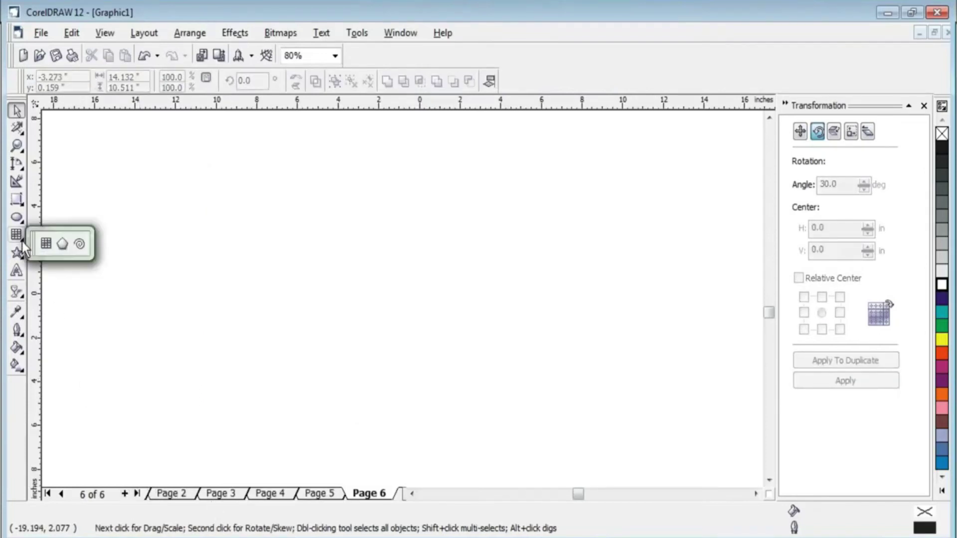
pyautogui.click(64, 244)
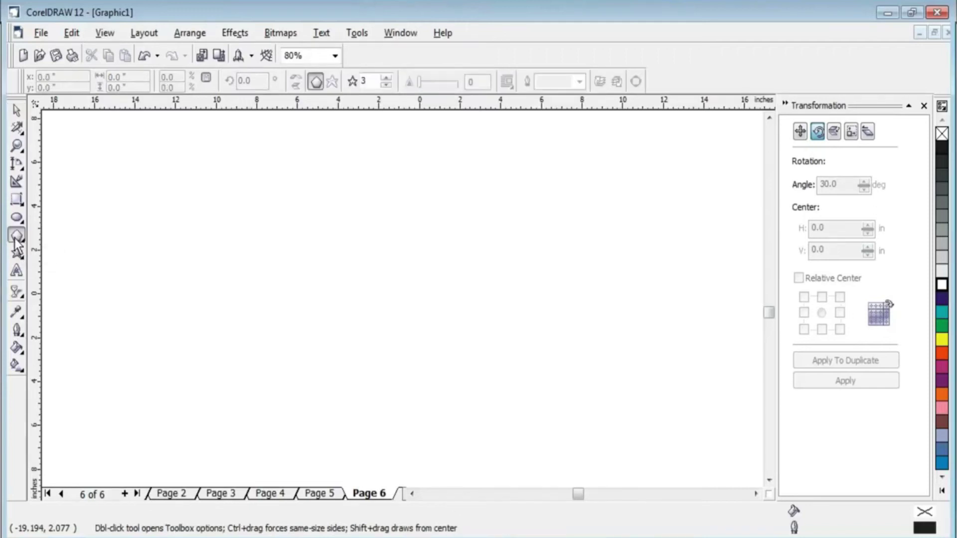
pyautogui.moveTo(189, 189); pyautogui.dragTo(329, 350)
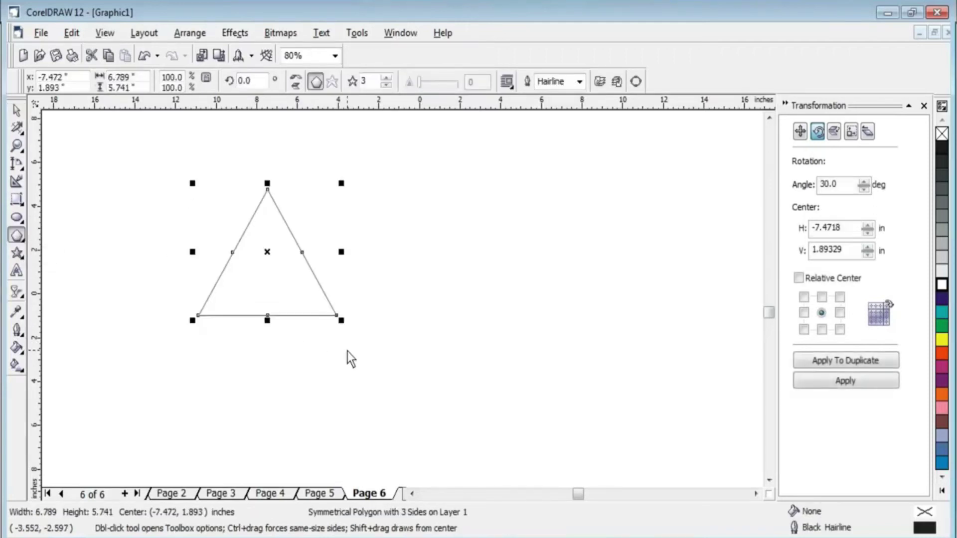
pyautogui.press('Delete')
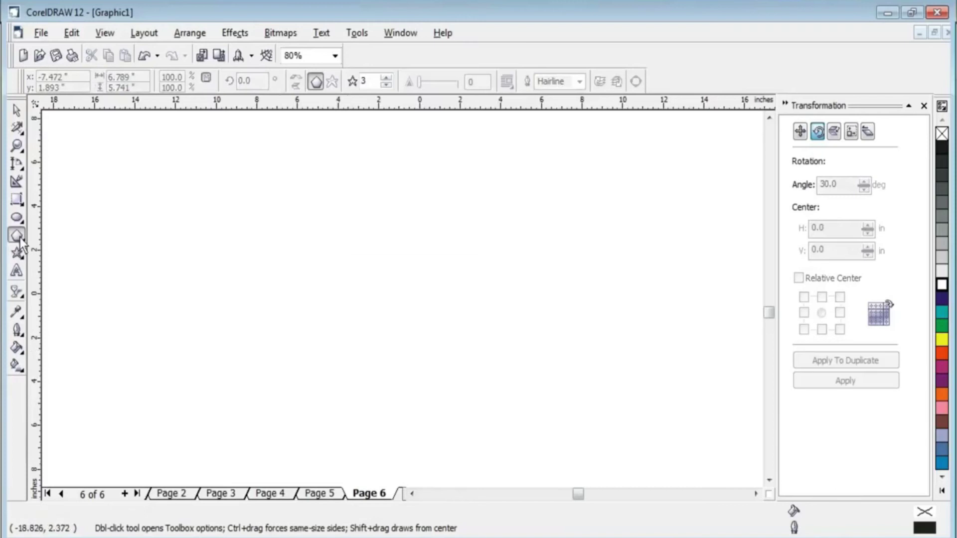
# Open the Polygon tool settings and cancel them without changes.
pyautogui.doubleClick(18, 236)
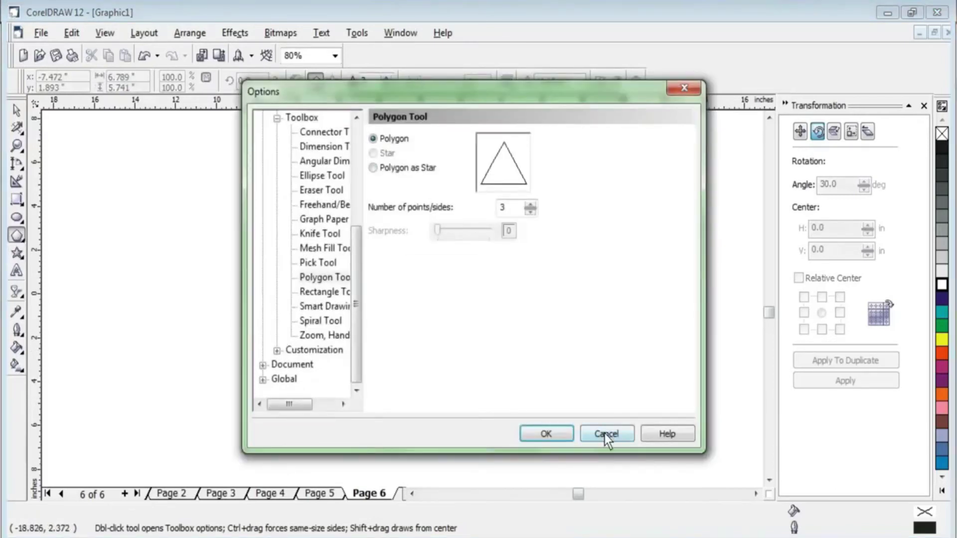
pyautogui.click(605, 434)
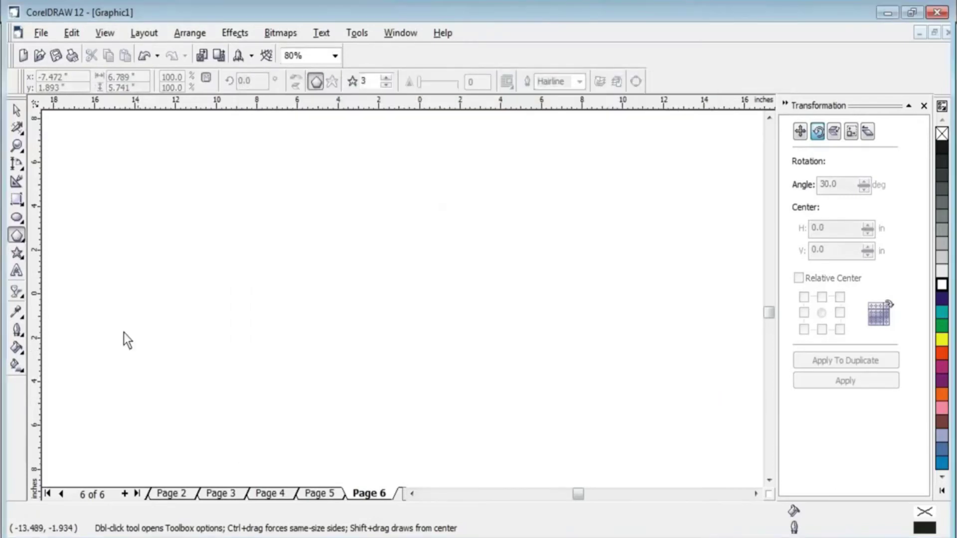
pyautogui.click(23, 244)
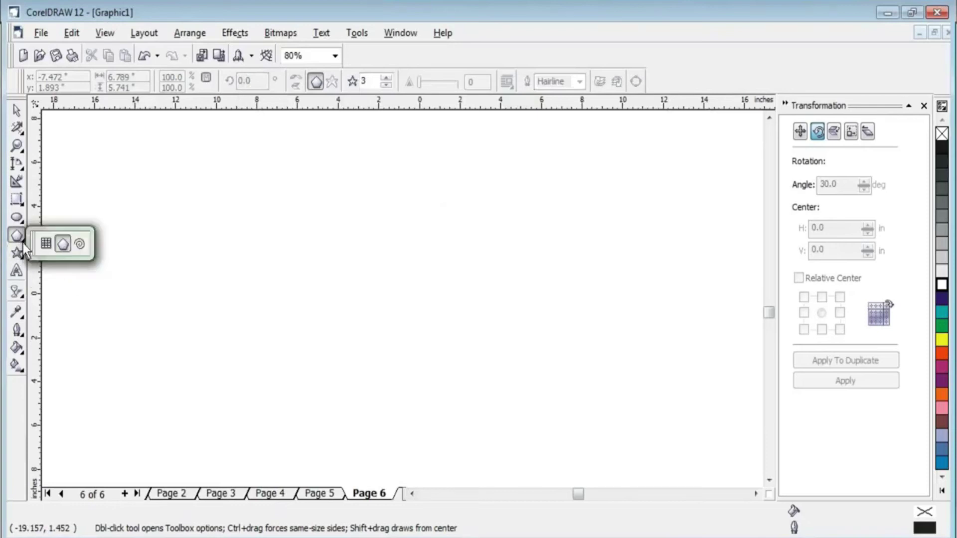
# Draw trial spirals, switching the Spiral tool to 2 revolutions.
pyautogui.click(80, 244)
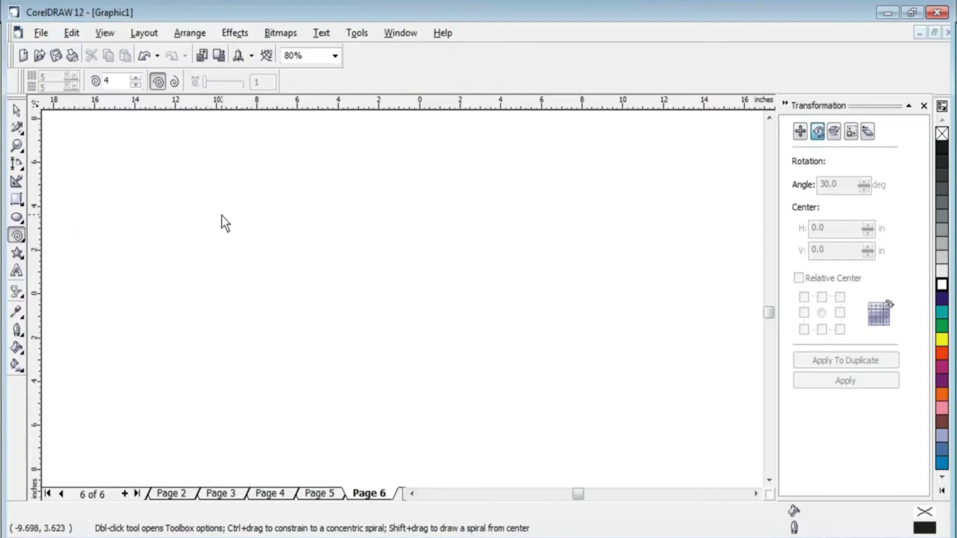
pyautogui.moveTo(221, 215); pyautogui.dragTo(337, 328)
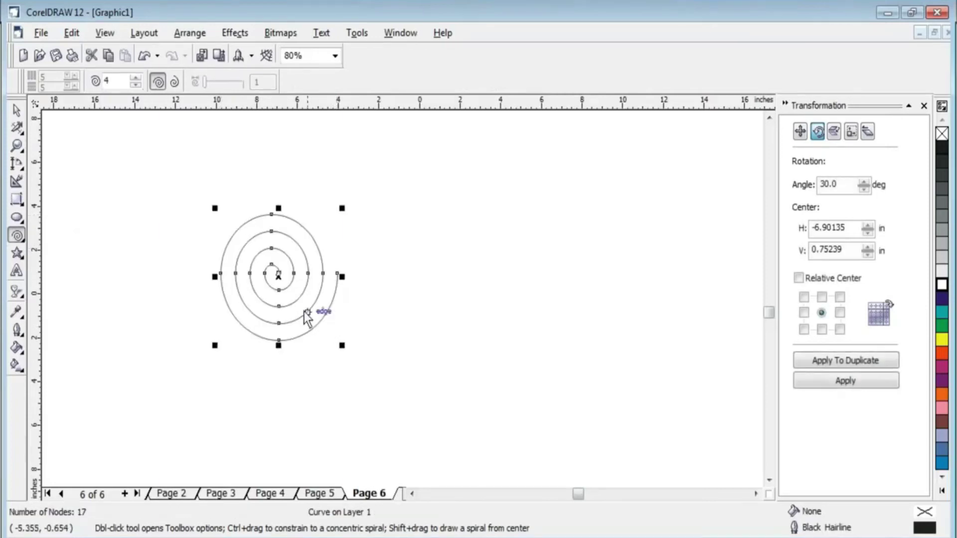
pyautogui.click(136, 78)
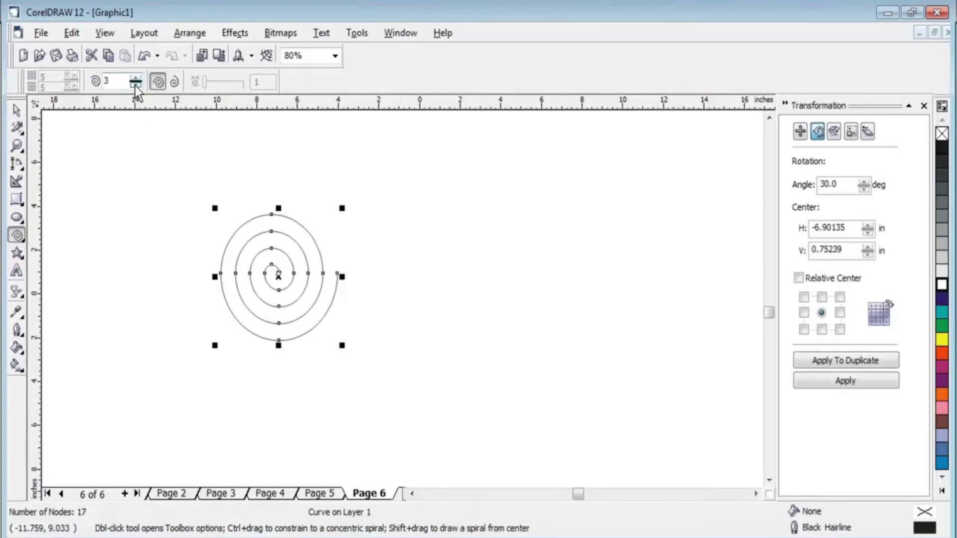
pyautogui.click(137, 78)
pyautogui.moveTo(458, 203); pyautogui.dragTo(585, 314)
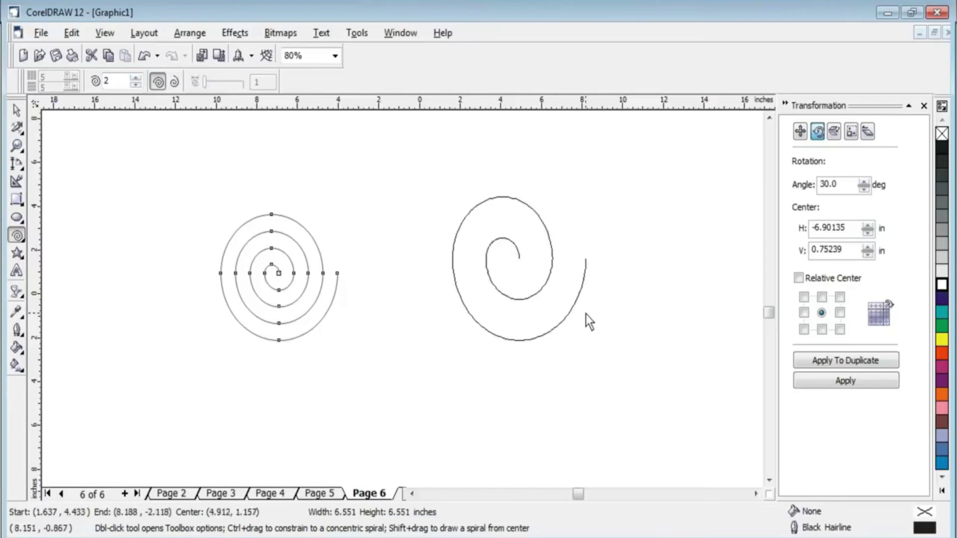
pyautogui.moveTo(346, 339)
pyautogui.mouseDown()
pyautogui.moveTo(414, 405)
pyautogui.moveTo(451, 417)
pyautogui.mouseUp()
pyautogui.press('space')
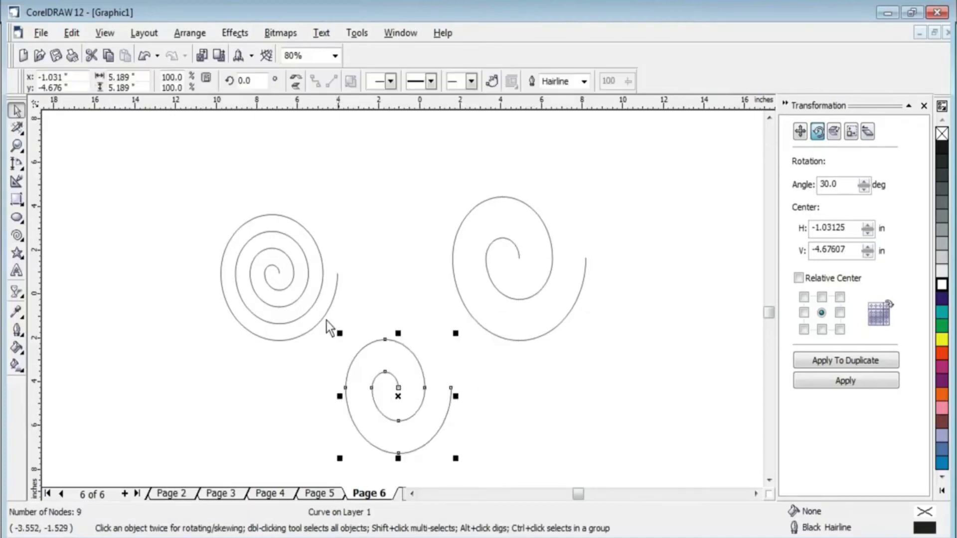
# Delete the left and right spirals and move the remaining one up-left.
pyautogui.click(326, 320)
pyautogui.press('Delete')
pyautogui.click(459, 295)
pyautogui.press('Delete')
pyautogui.moveTo(405, 414); pyautogui.dragTo(303, 294)
pyautogui.moveTo(386, 368); pyautogui.dragTo(300, 280)
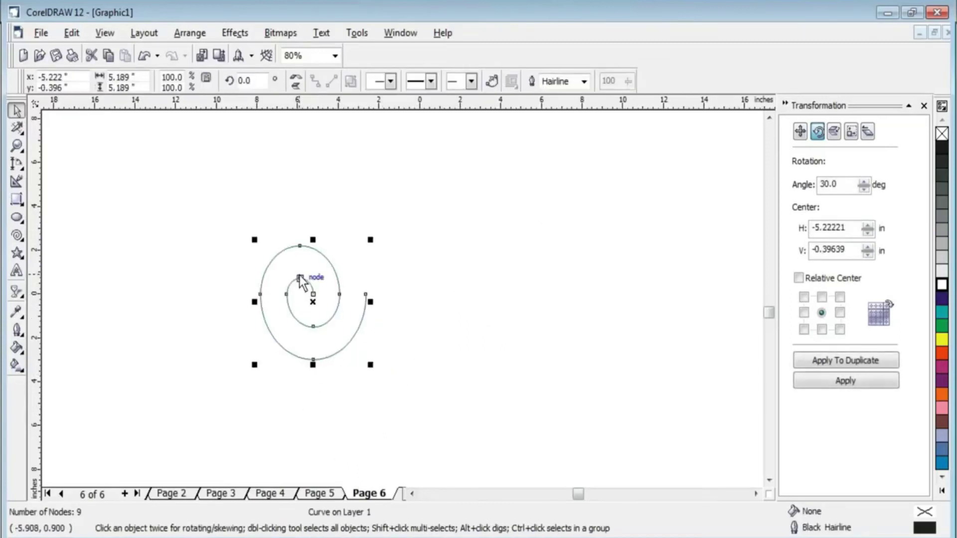
# Duplicate the spiral and mirror the copy horizontally beside the original.
pyautogui.press('+')
pyautogui.press('Right')
pyautogui.press('Right')
pyautogui.press('Right')
pyautogui.press('Right')
pyautogui.press('Right')
pyautogui.press('Right')
pyautogui.press('Right')
pyautogui.press('Right')
pyautogui.press('Right')
pyautogui.press('Right')
pyautogui.press('Right')
pyautogui.press('Right')
pyautogui.press('Right')
pyautogui.press('Right')
pyautogui.press('Right')
pyautogui.click(299, 81)
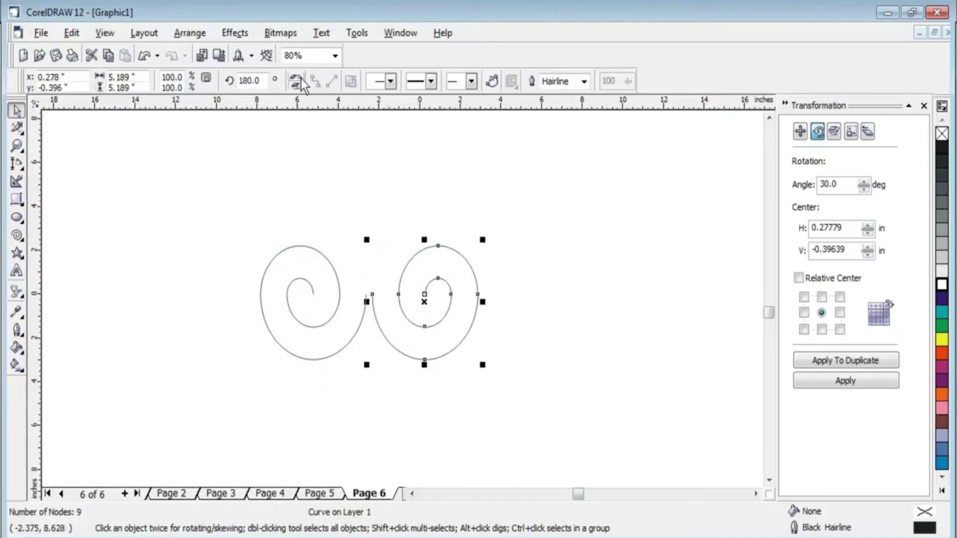
pyautogui.press('Left')
pyautogui.press('Left')
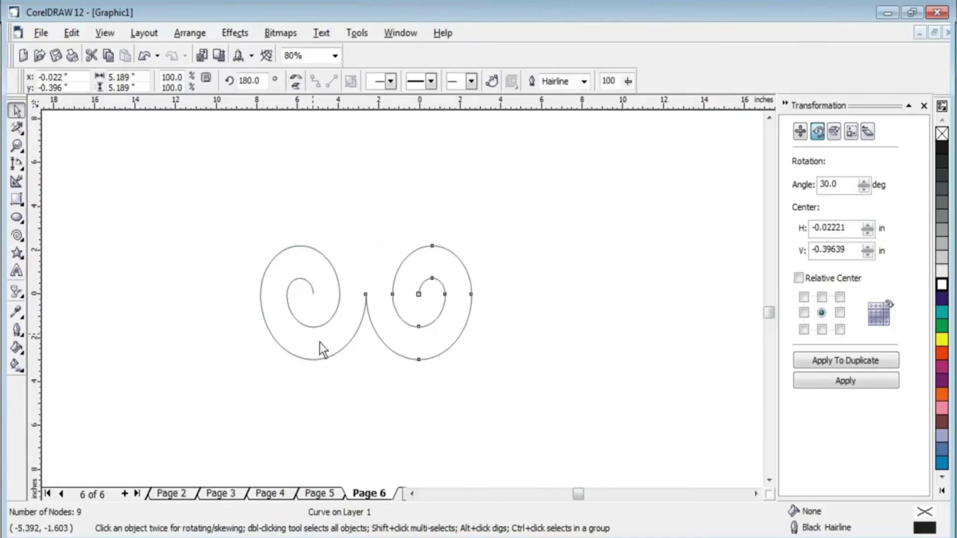
# Duplicate the spiral pair and mirror it vertically to sit above the original.
pyautogui.moveTo(223, 182); pyautogui.dragTo(540, 401)
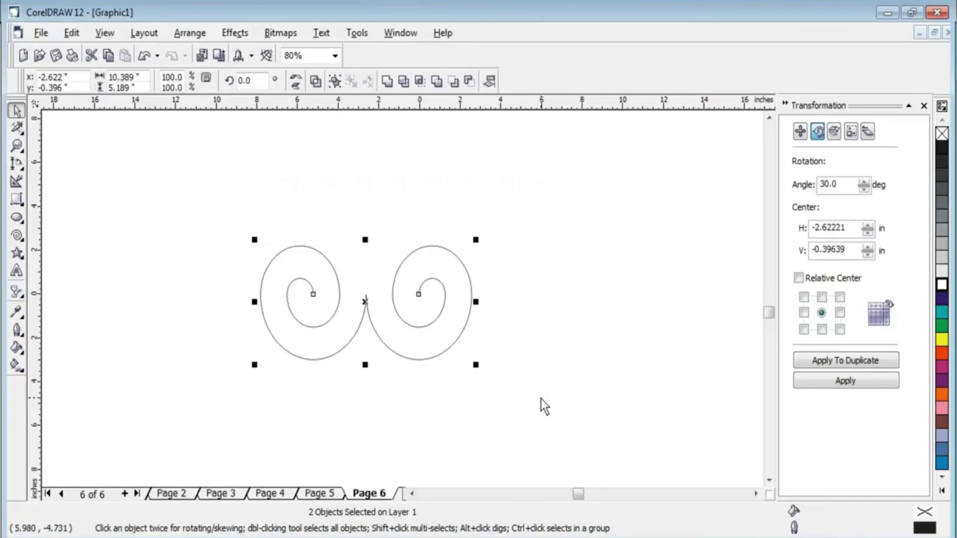
pyautogui.press('Up')
pyautogui.press('Up')
pyautogui.press('Up')
pyautogui.click(296, 84)
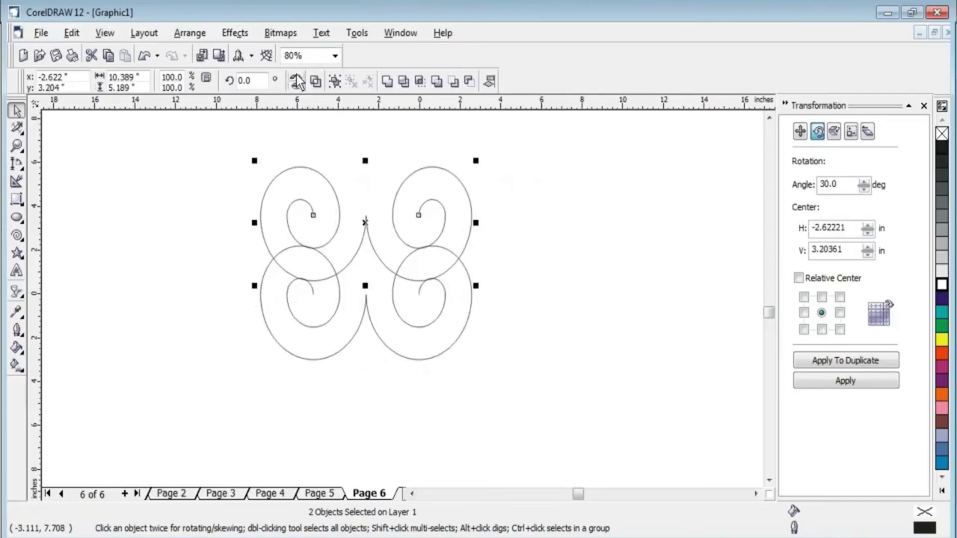
pyautogui.click(297, 84)
pyautogui.click(298, 87)
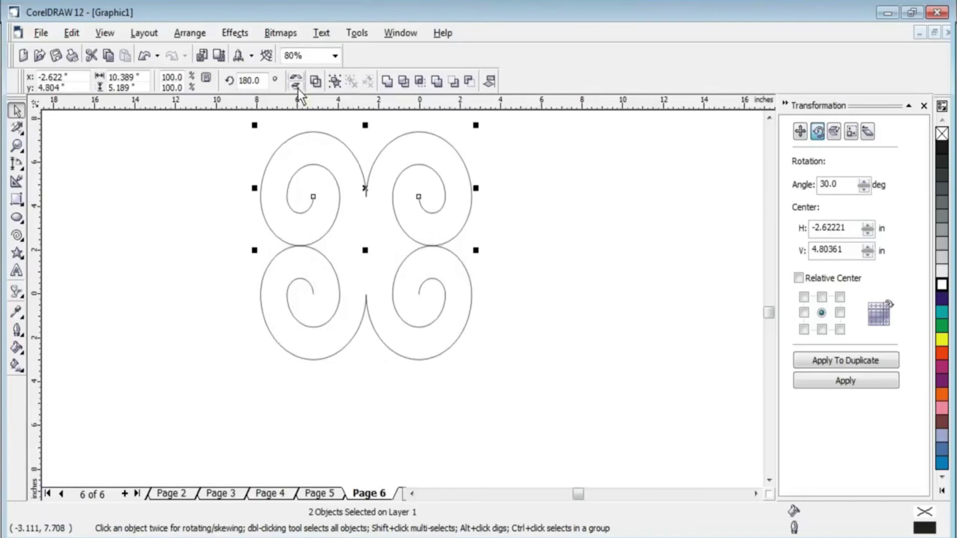
pyautogui.click(598, 275)
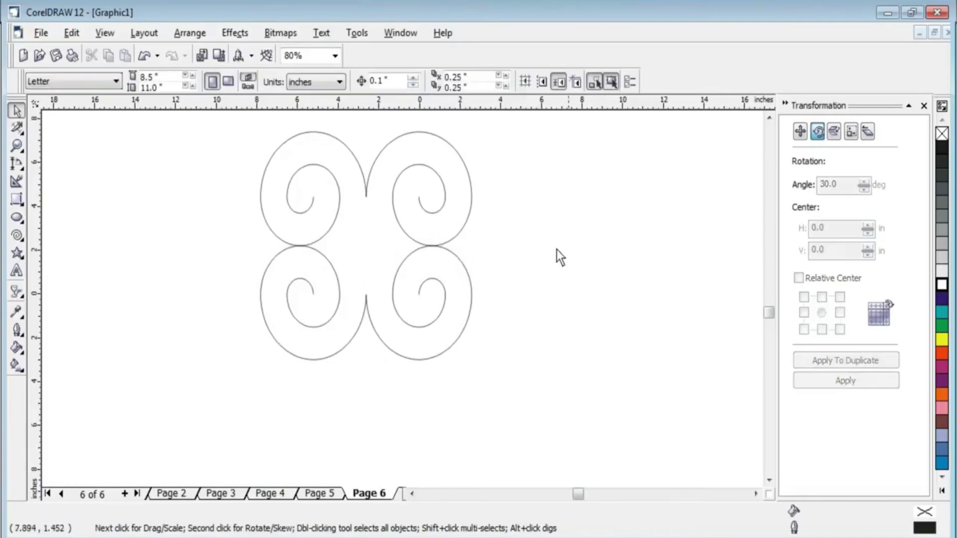
# Draw a blue four-pointed star in the centre of the spiral ornament.
pyautogui.click(22, 259)
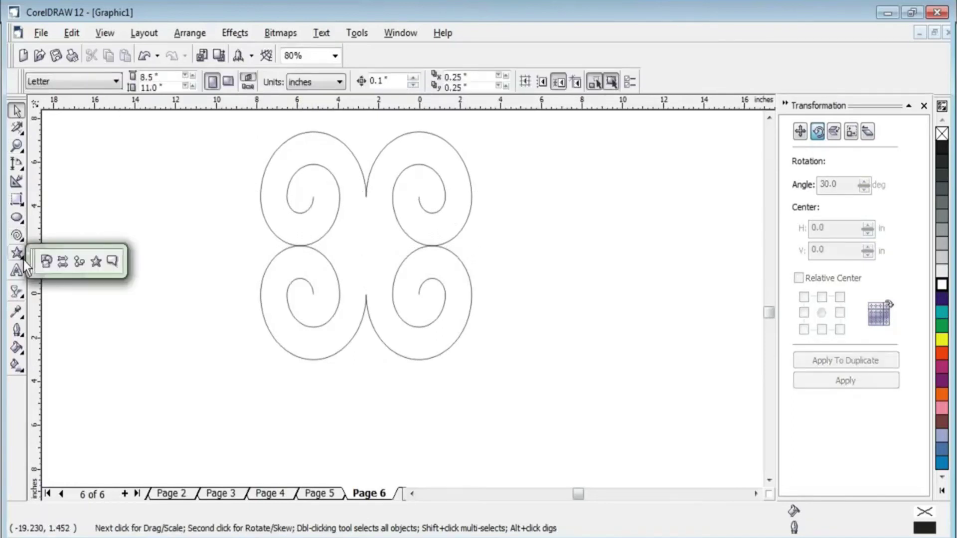
pyautogui.click(96, 260)
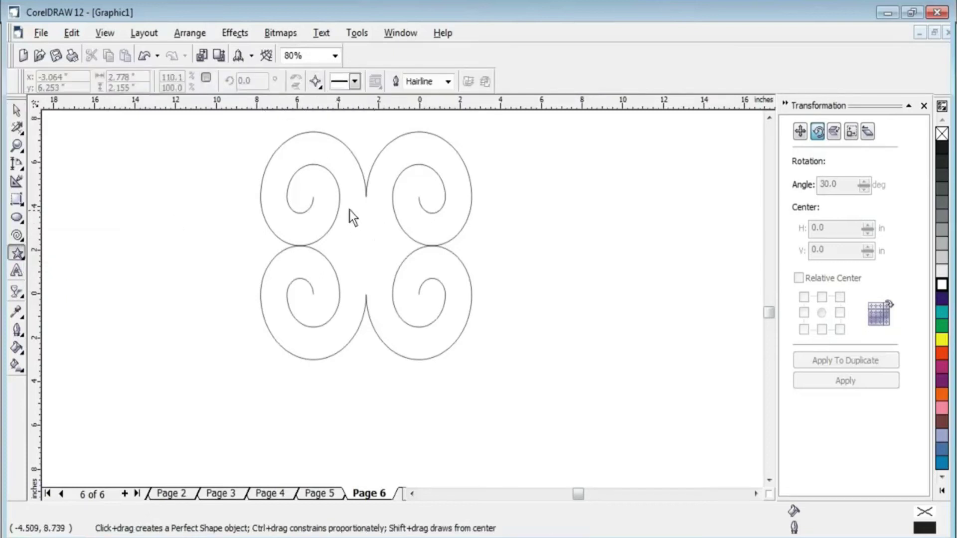
pyautogui.moveTo(379, 256); pyautogui.dragTo(402, 280)
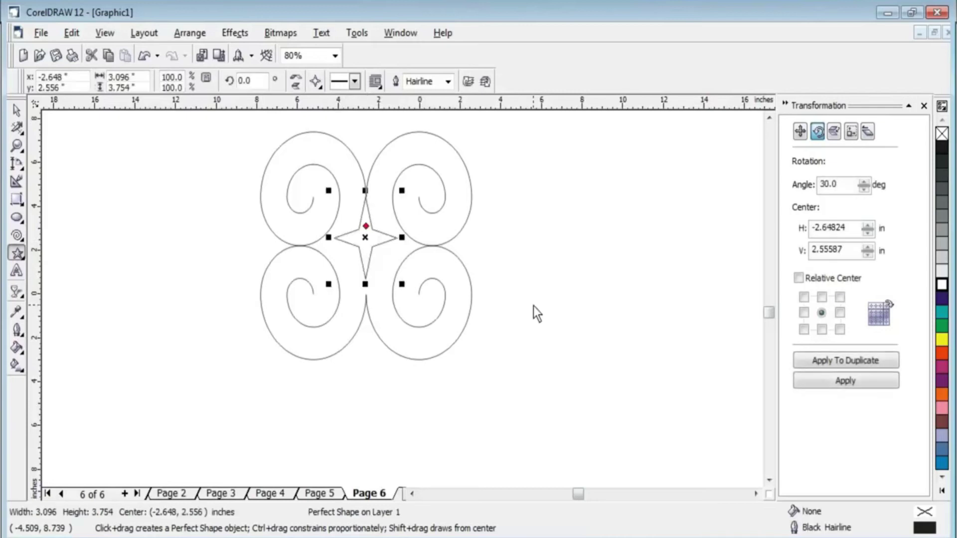
pyautogui.click(941, 298)
pyautogui.rightClick(942, 298)
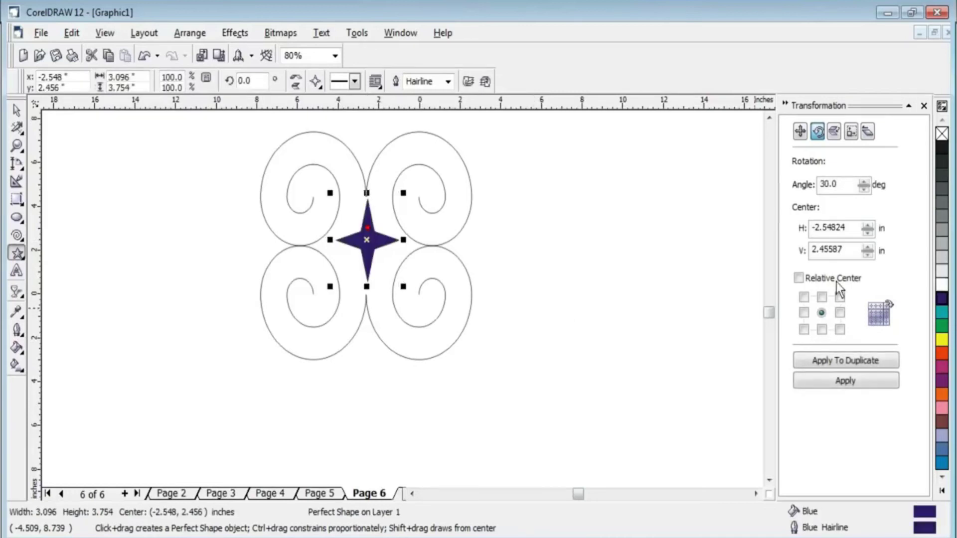
# Give the star and all four spirals a teal fill and teal outline.
pyautogui.click(16, 109)
pyautogui.scroll(-1, 135, 272)
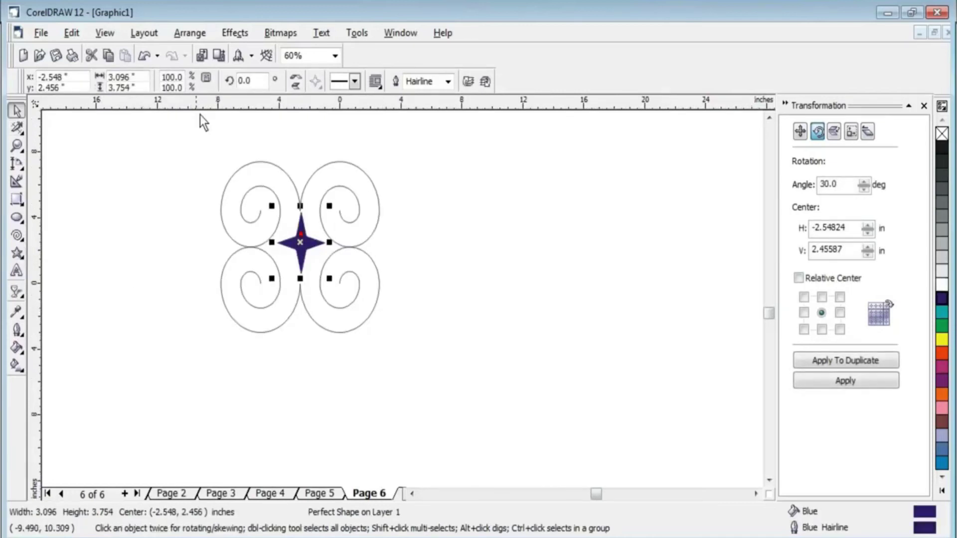
pyautogui.moveTo(198, 114); pyautogui.dragTo(415, 354)
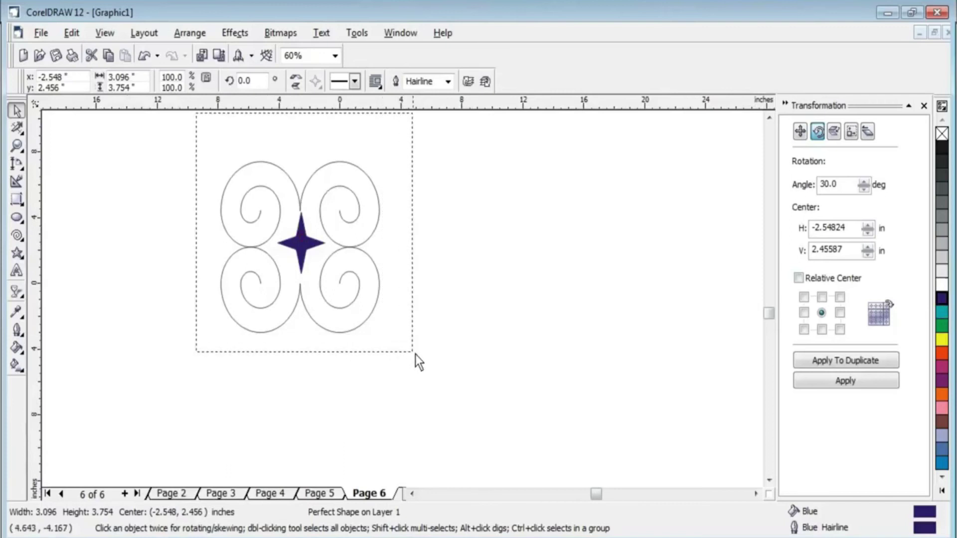
pyautogui.click(941, 312)
pyautogui.rightClick(942, 313)
pyautogui.scroll(-2, 344, 349)
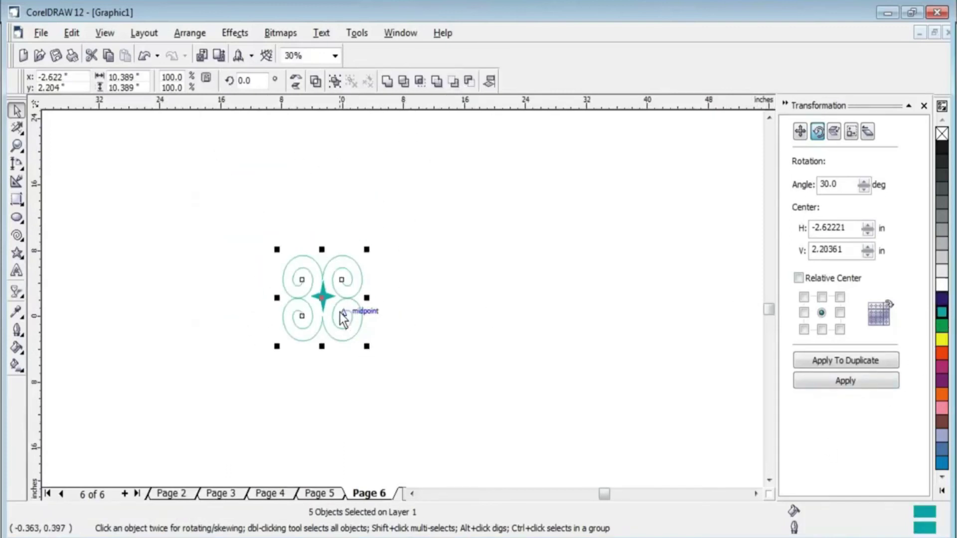
# Group the five flower pieces and move the group up and left.
pyautogui.hotkey('ctrl', 'g')
pyautogui.moveTo(344, 315); pyautogui.dragTo(287, 272)
pyautogui.click(384, 322)
pyautogui.click(249, 257)
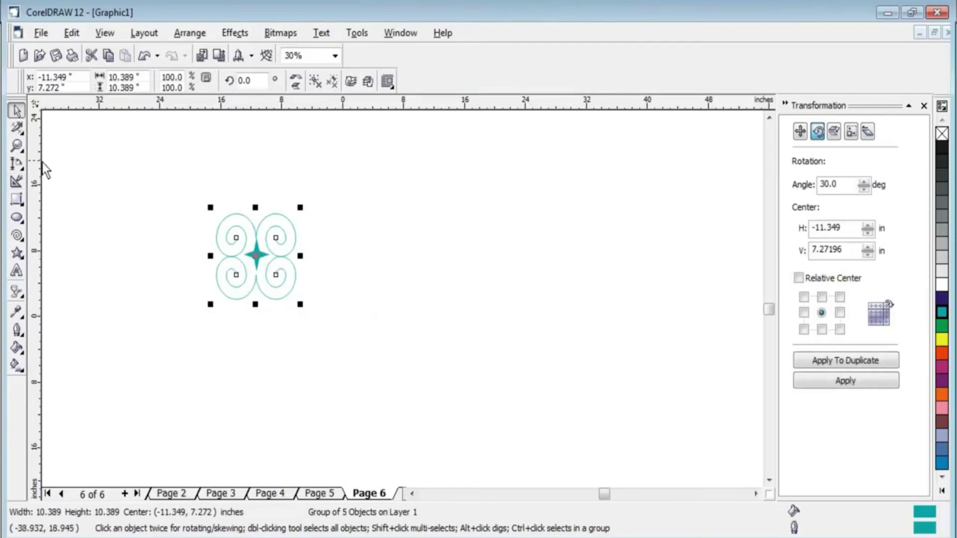
# Draw a three-point Bezier stem from the flower's bottom to the lower right.
pyautogui.click(22, 150)
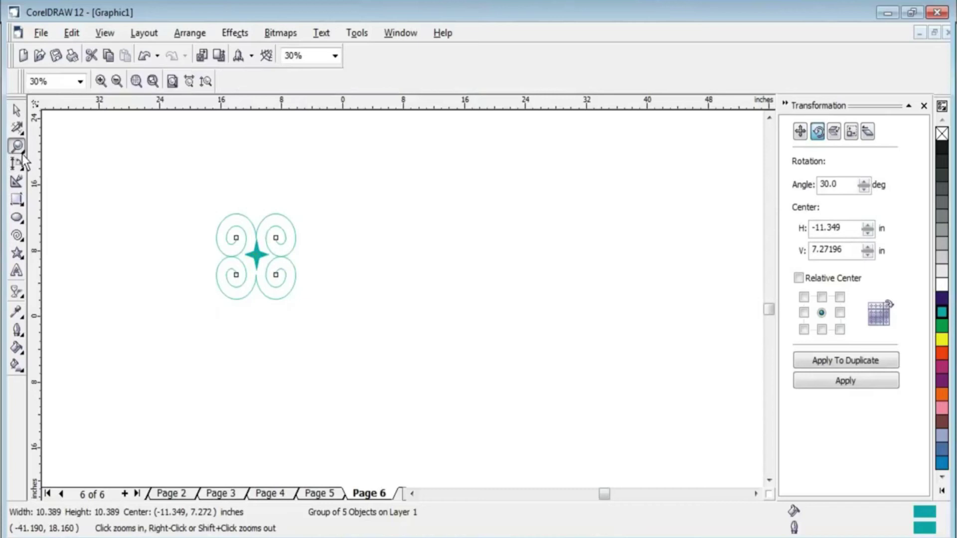
pyautogui.click(22, 169)
pyautogui.click(22, 168)
pyautogui.click(62, 172)
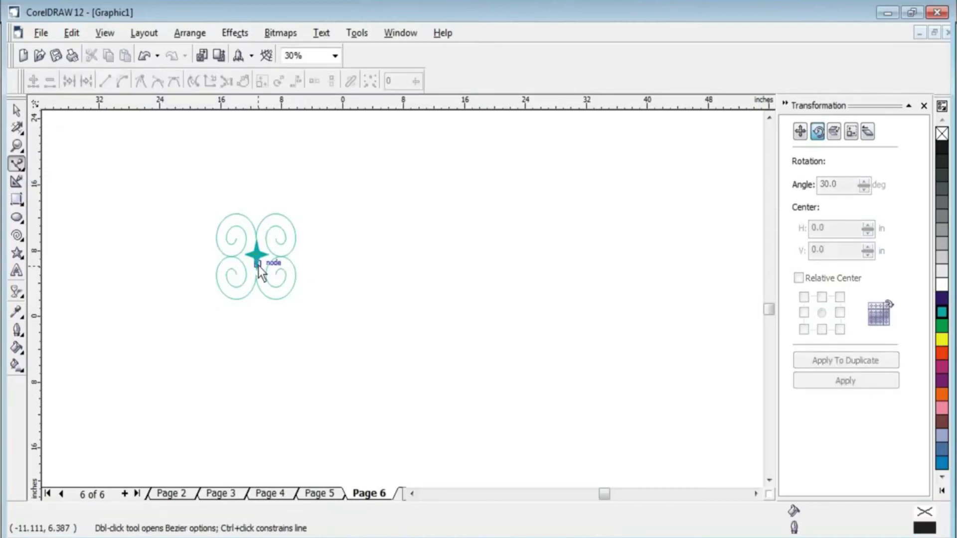
pyautogui.click(256, 283)
pyautogui.click(258, 354)
pyautogui.click(438, 378)
# Convert the stem to a curve, delete its middle node and bend it smoothly.
pyautogui.click(22, 136)
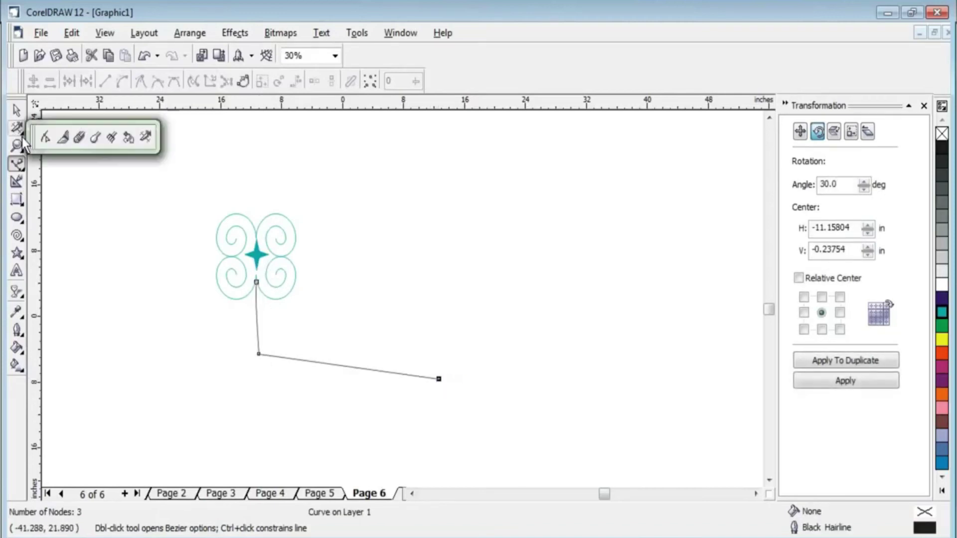
pyautogui.click(43, 139)
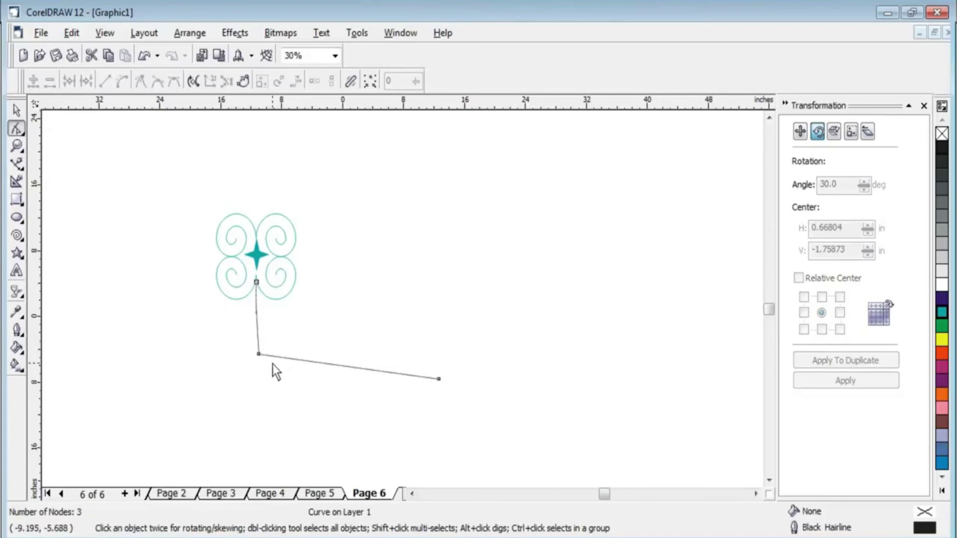
pyautogui.click(259, 354)
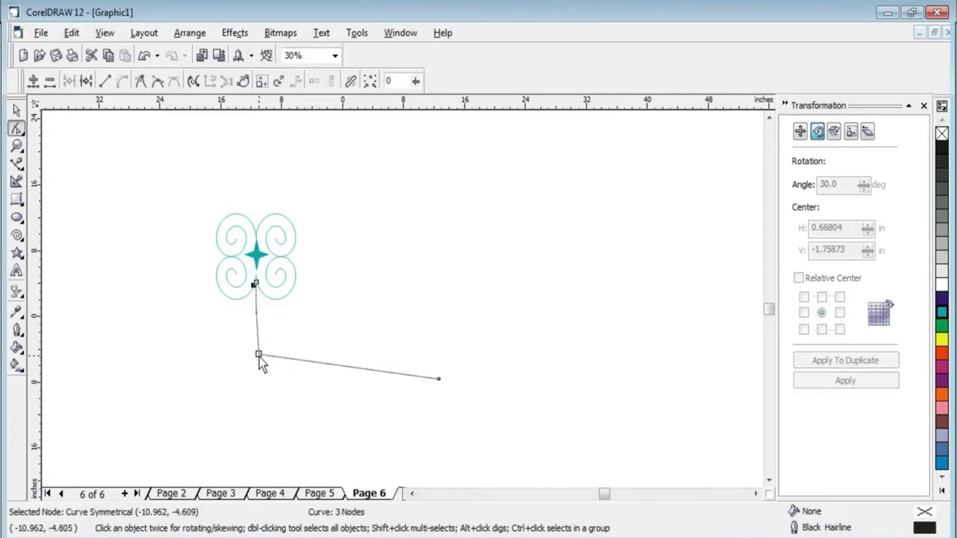
pyautogui.rightClick(322, 366)
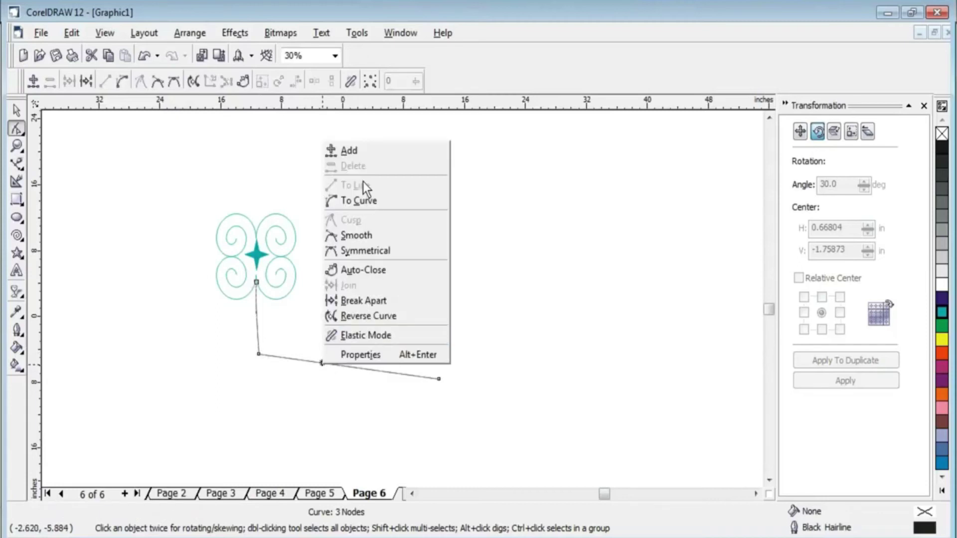
pyautogui.click(359, 201)
pyautogui.click(259, 355)
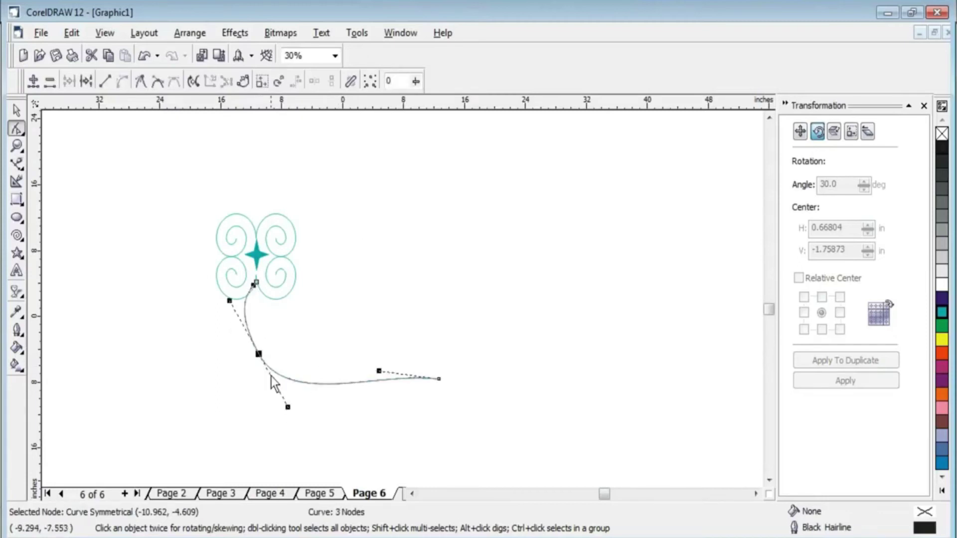
pyautogui.press('Delete')
pyautogui.moveTo(259, 357); pyautogui.dragTo(306, 353)
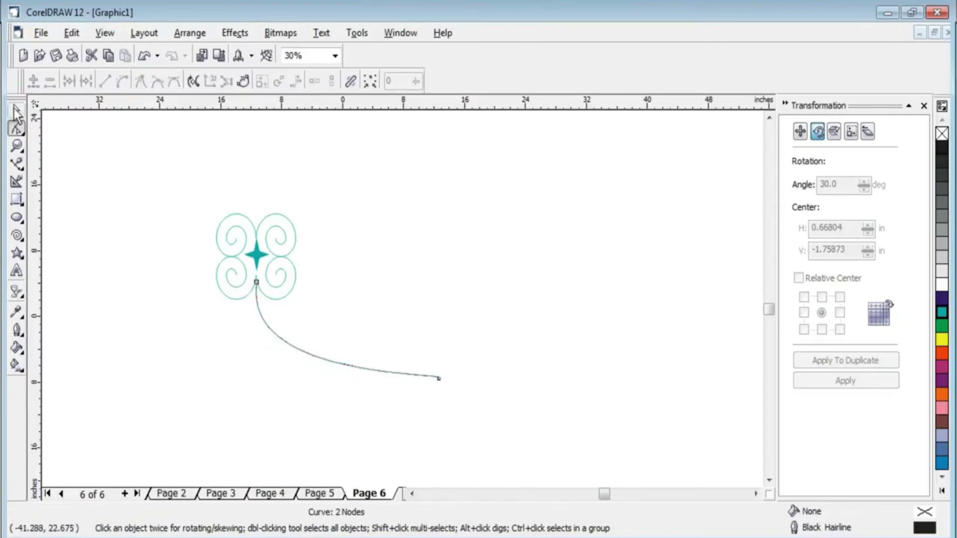
# Give the stem a green outline and group it with the flower.
pyautogui.press('space')
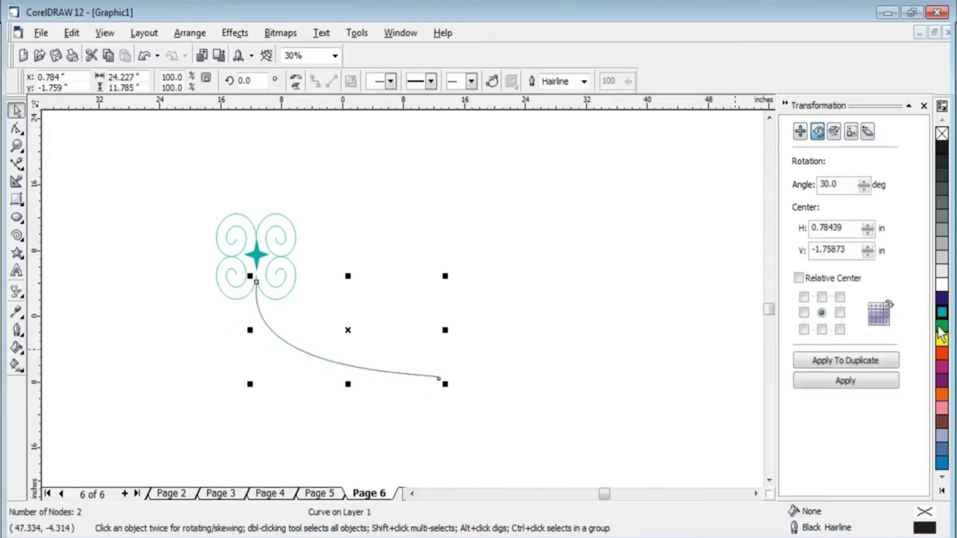
pyautogui.rightClick(941, 326)
pyautogui.click(545, 267)
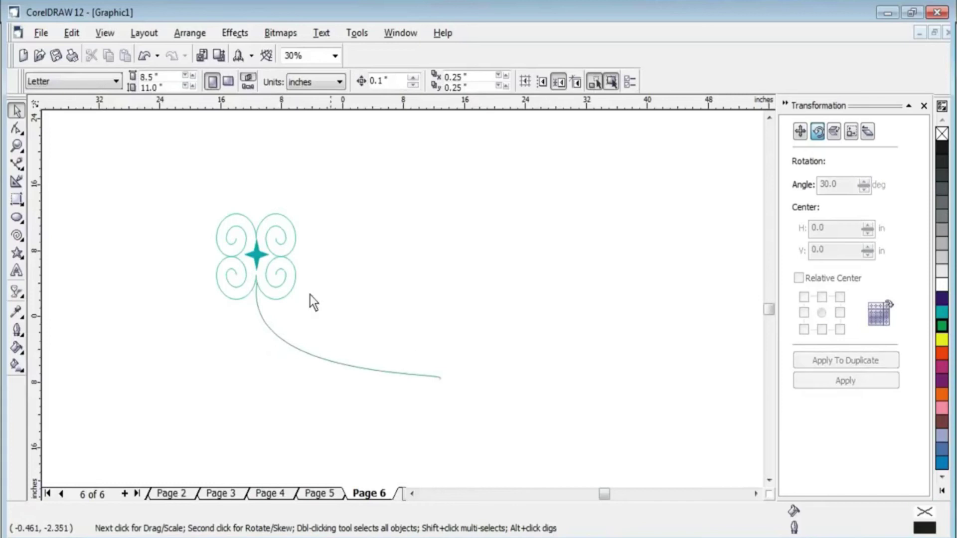
pyautogui.moveTo(183, 172); pyautogui.dragTo(524, 459)
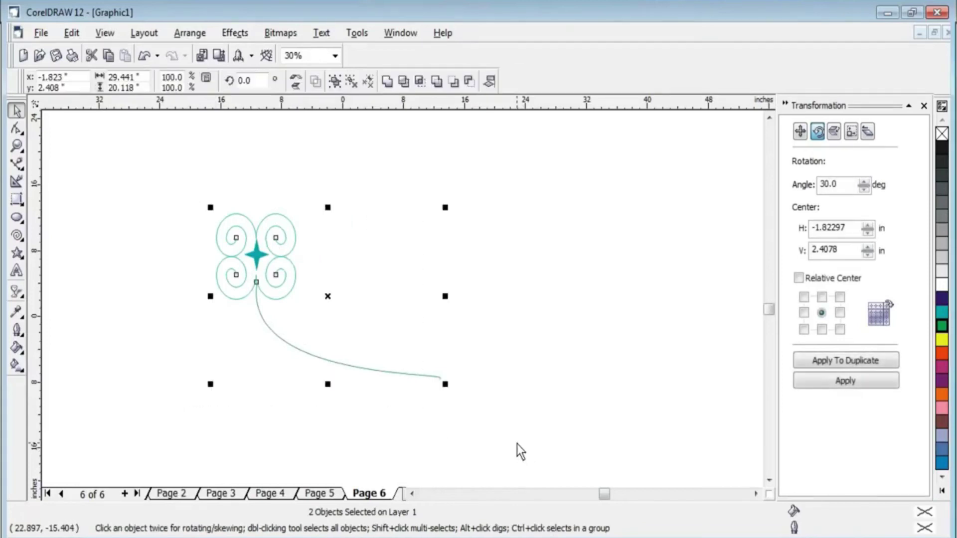
pyautogui.hotkey('ctrl', 'g')
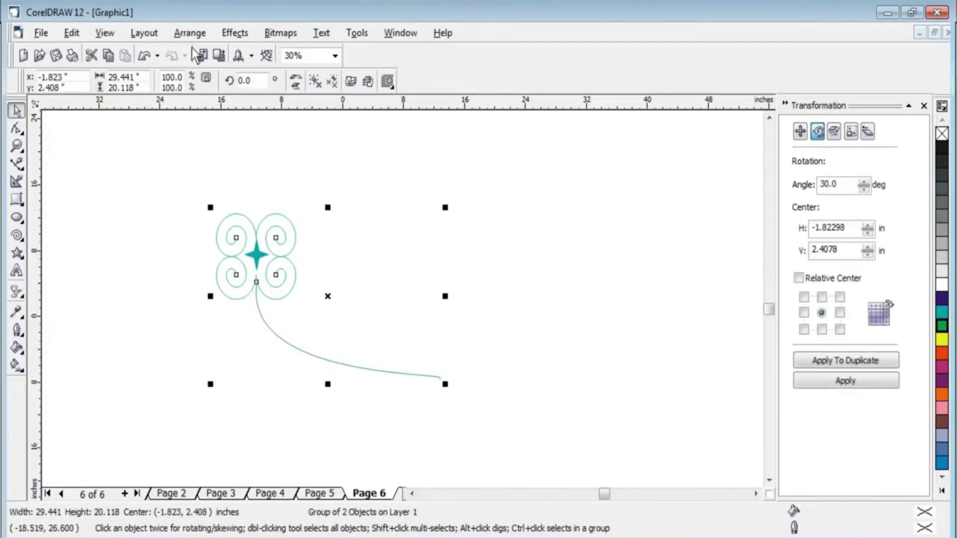
# Set a 30° rotation around the bottom-right centre in the Transformation docker.
pyautogui.click(190, 34)
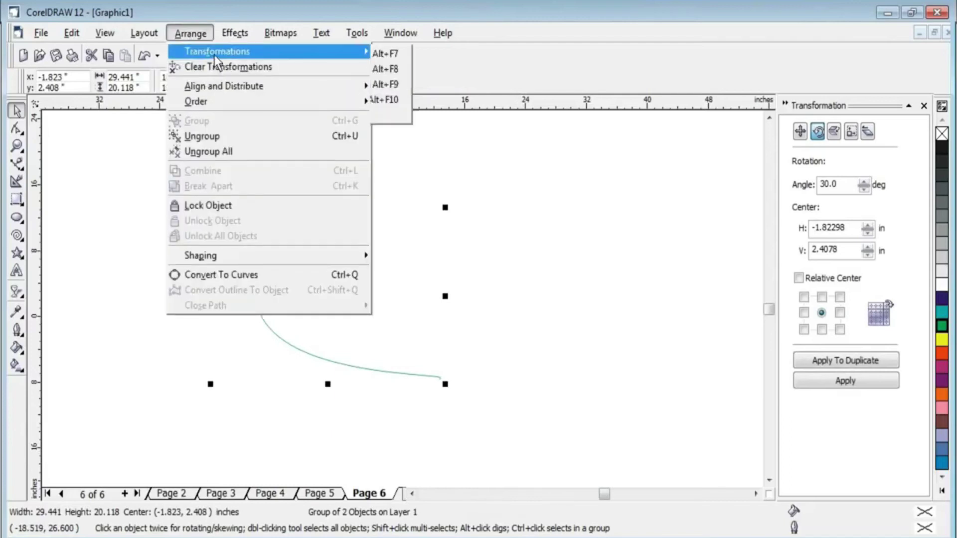
pyautogui.moveTo(217, 51)
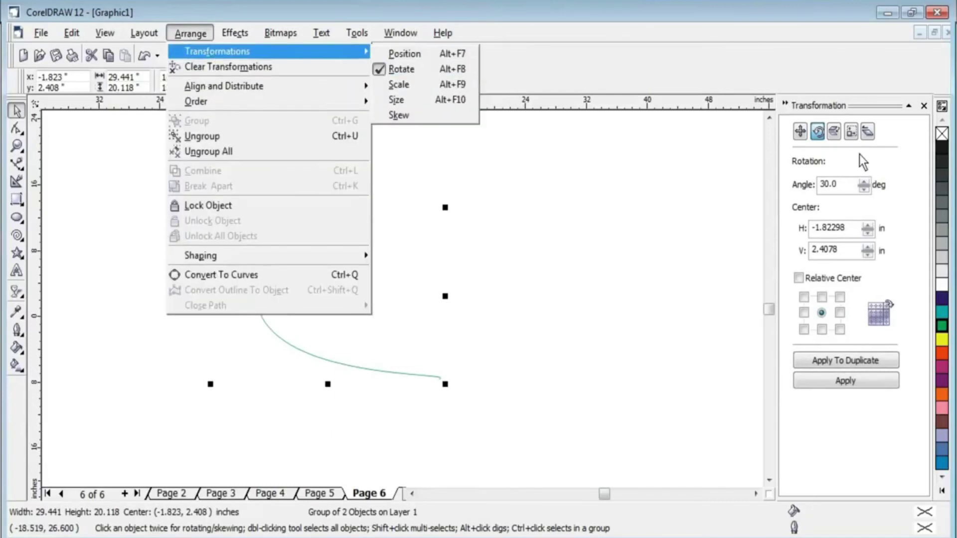
pyautogui.click(859, 155)
pyautogui.doubleClick(838, 183)
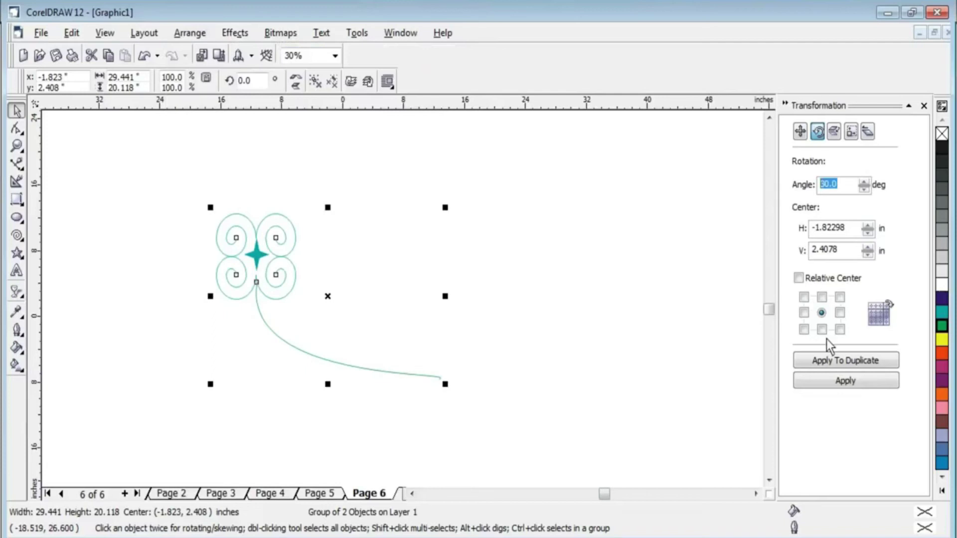
pyautogui.click(839, 330)
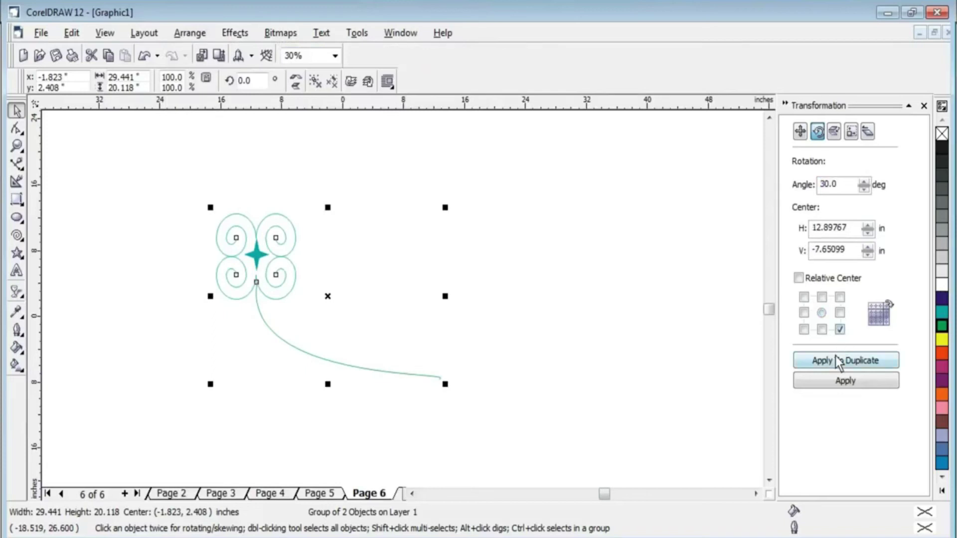
# Apply the rotation to duplicates repeatedly until twelve flowers form a ring.
pyautogui.click(833, 360)
pyautogui.click(833, 359)
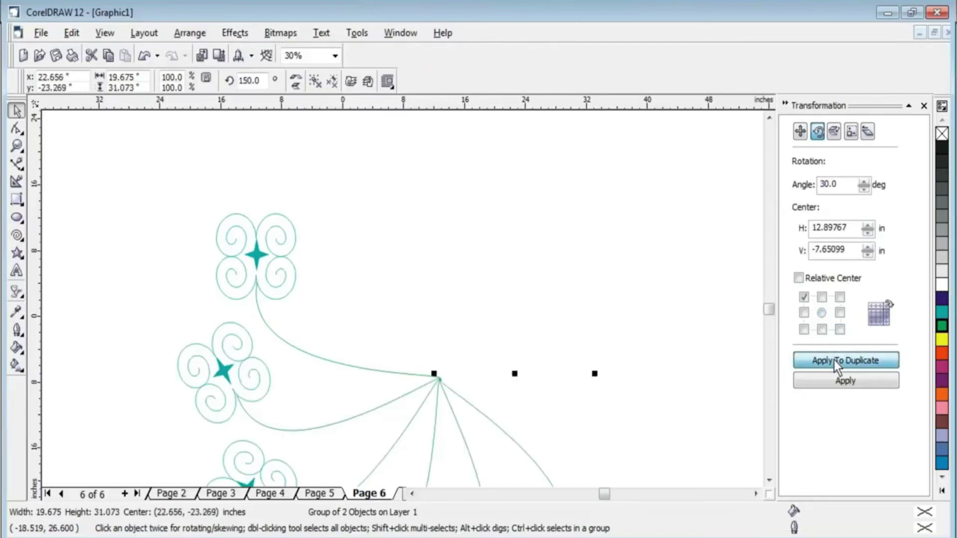
pyautogui.click(834, 360)
pyautogui.click(833, 360)
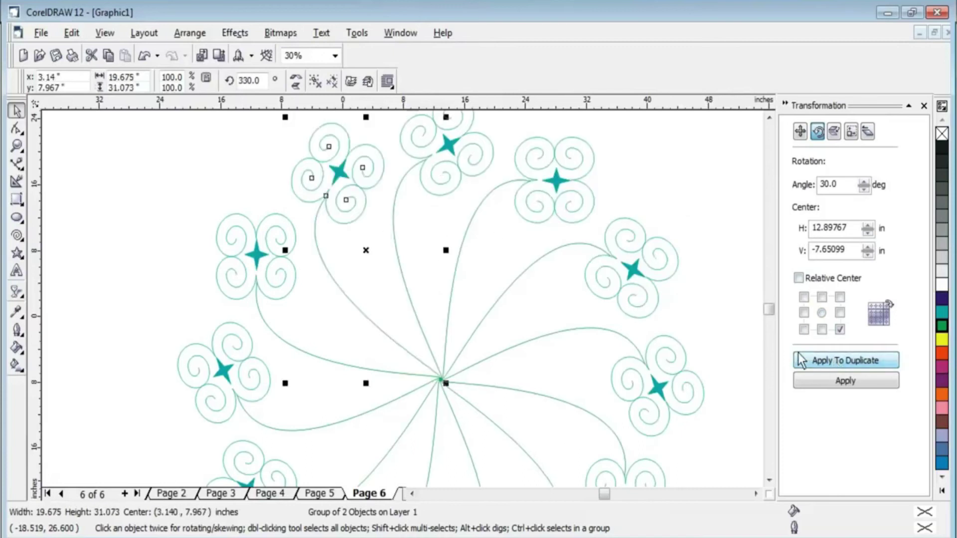
pyautogui.click(653, 188)
# Centre the twelve-flower ring in view and select every object.
pyautogui.scroll(-2, 372, 160)
pyautogui.scroll(-2, 387, 169)
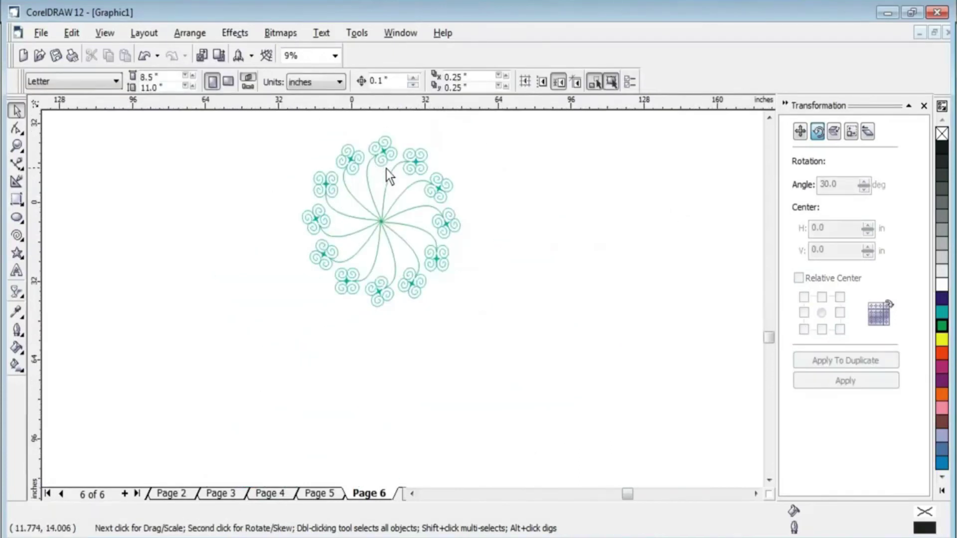
pyautogui.scroll(2, 408, 129)
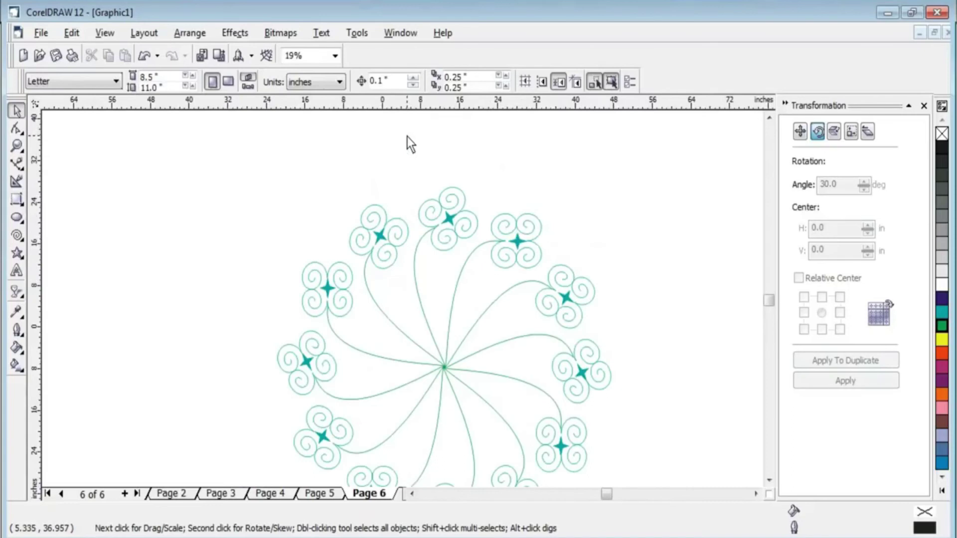
pyautogui.press('F4')
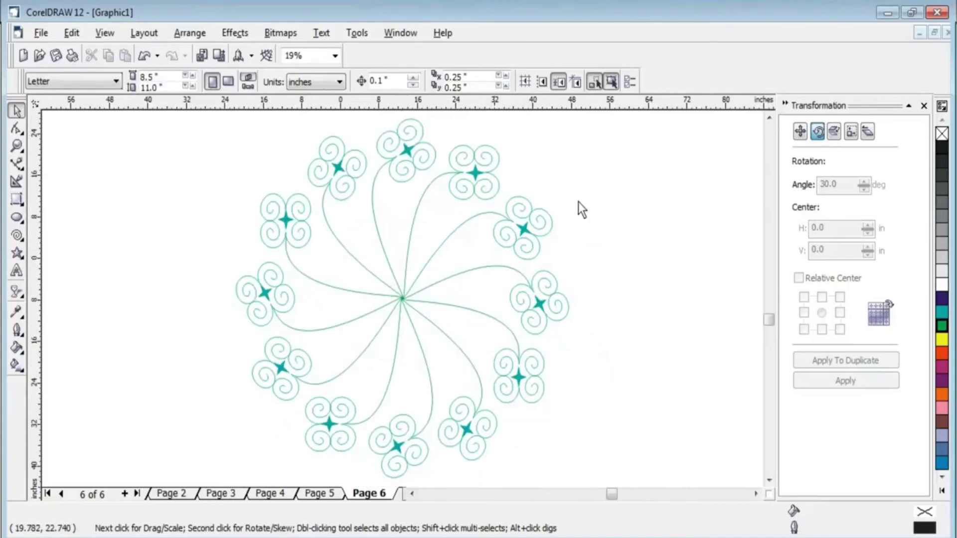
pyautogui.hotkey('ctrl', 'a')
# Fill the stars red-orange, outline everything green, then reselect the whole ring.
pyautogui.click(938, 352)
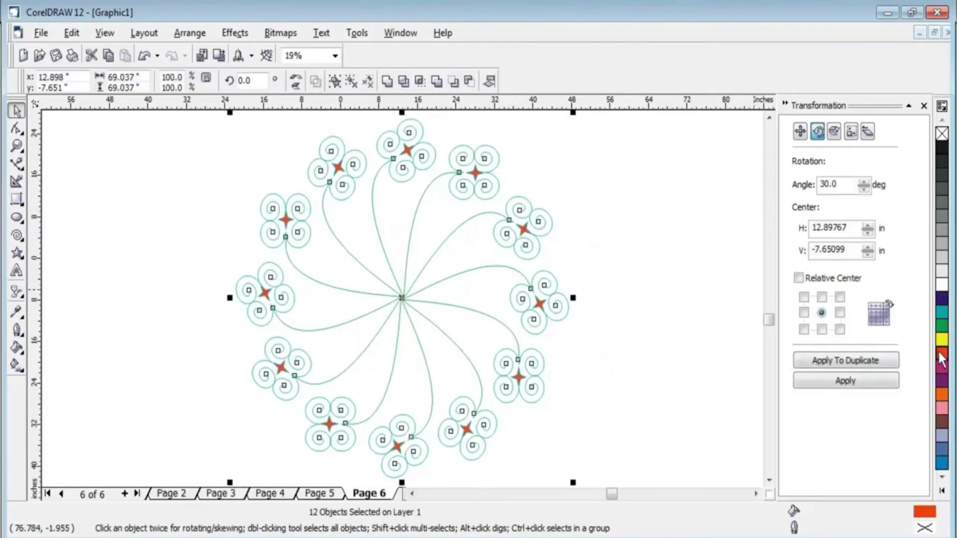
pyautogui.rightClick(938, 352)
pyautogui.rightClick(941, 325)
pyautogui.click(672, 325)
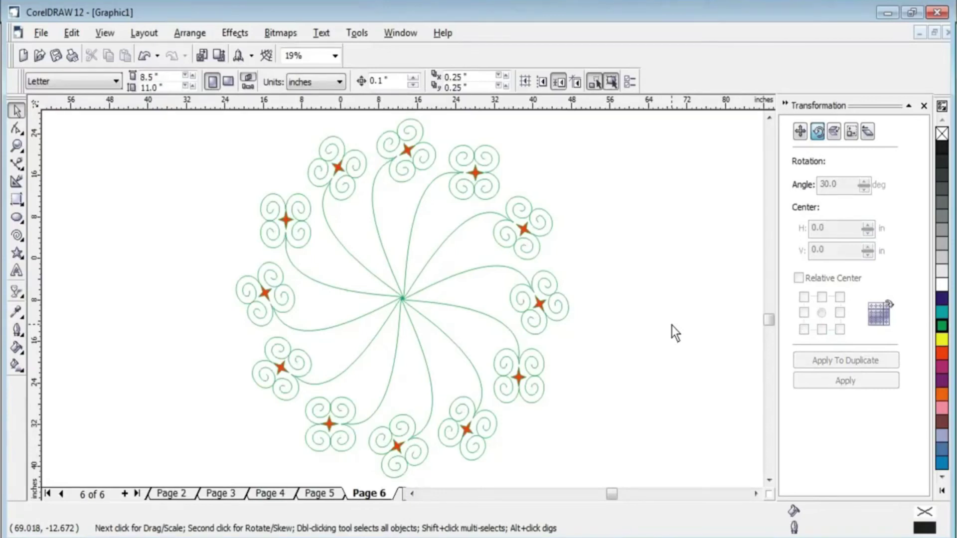
pyautogui.hotkey('ctrl', 'a')
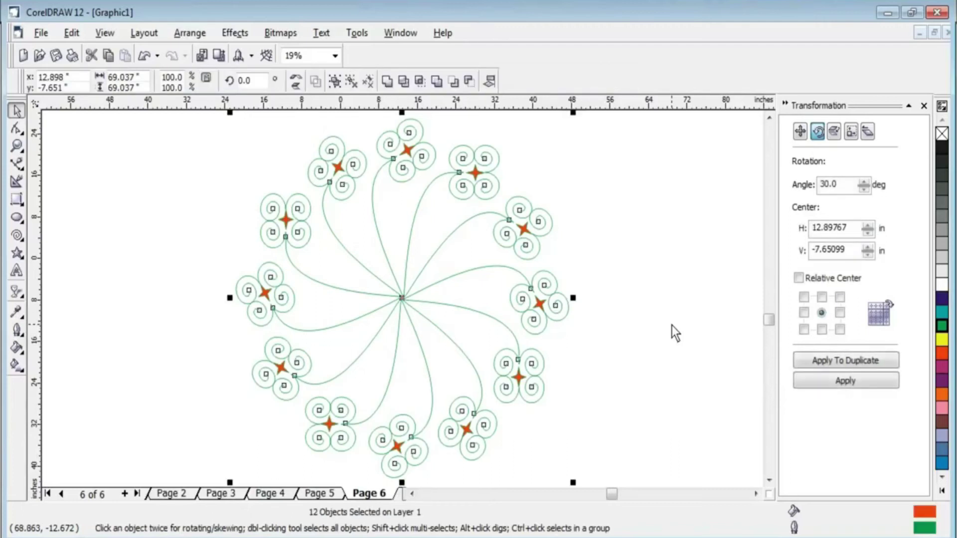
# Zoom out and shrink the flower ring to under a third its size.
pyautogui.press('F3')
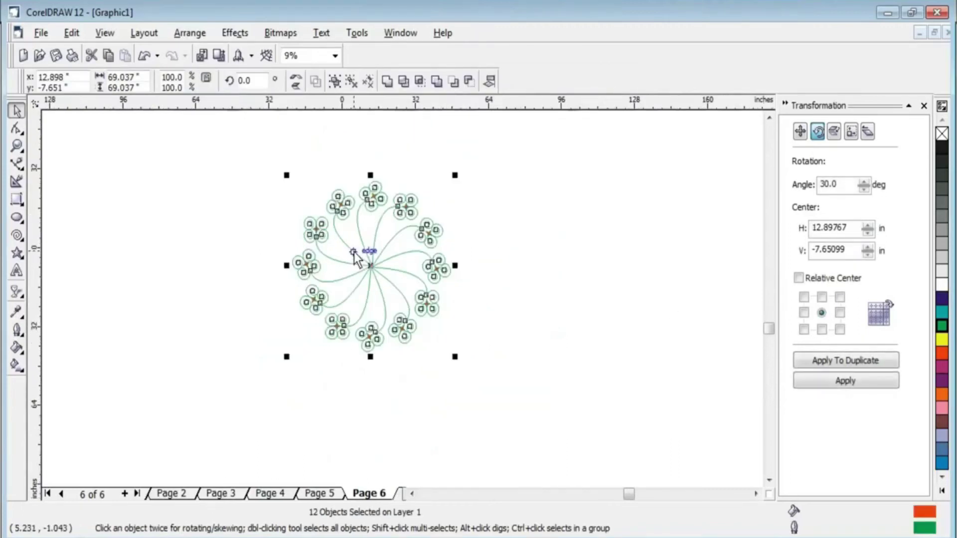
pyautogui.moveTo(454, 180)
pyautogui.mouseDown()
pyautogui.moveTo(339, 295)
pyautogui.moveTo(332, 185)
pyautogui.mouseUp()
pyautogui.click(418, 250)
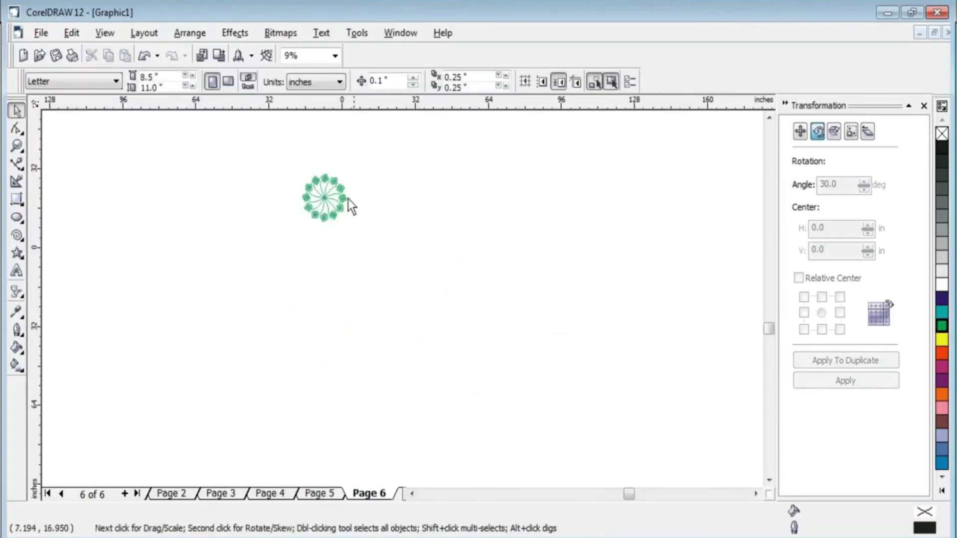
pyautogui.scroll(1, 326, 180)
pyautogui.moveTo(246, 151); pyautogui.dragTo(431, 289)
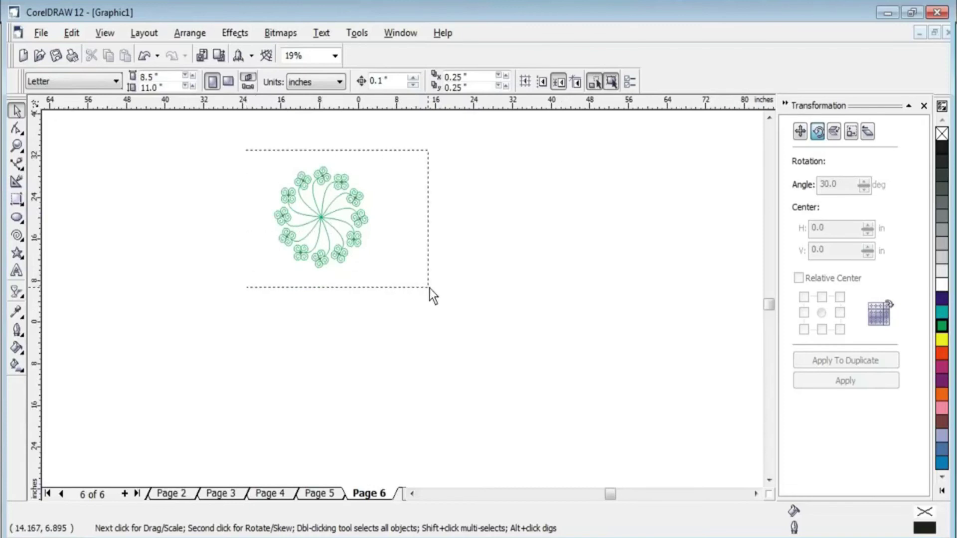
# Place a duplicate ring to the right, then select both flower designs.
pyautogui.click(313, 218)
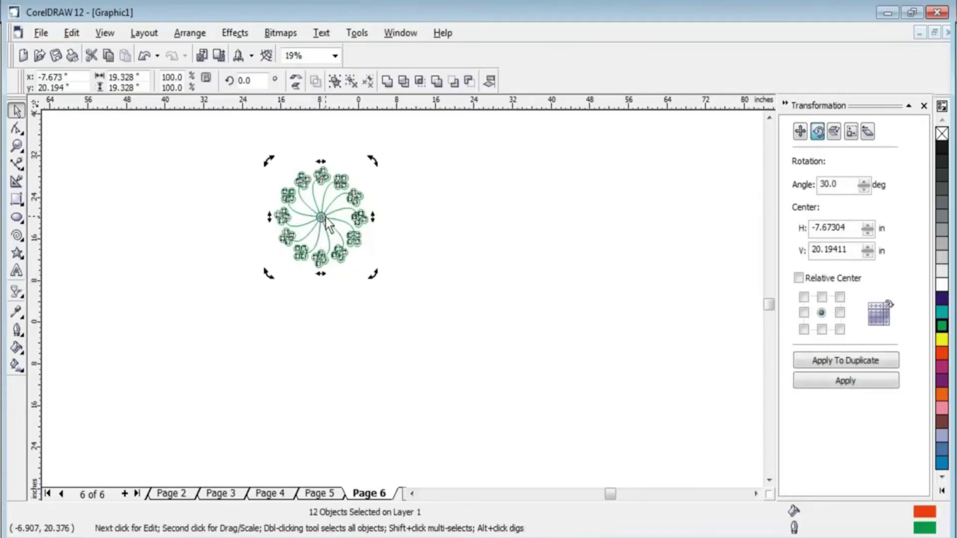
pyautogui.click(326, 220)
pyautogui.moveTo(324, 219)
pyautogui.mouseDown()
pyautogui.moveTo(489, 208)
pyautogui.moveTo(452, 215)
pyautogui.mouseUp()
pyautogui.click(412, 346)
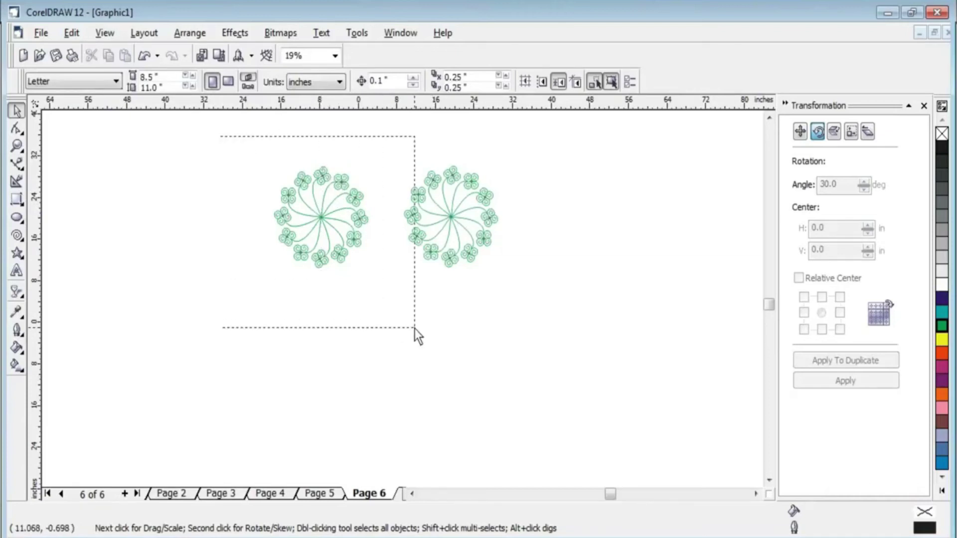
pyautogui.moveTo(220, 135); pyautogui.dragTo(414, 330)
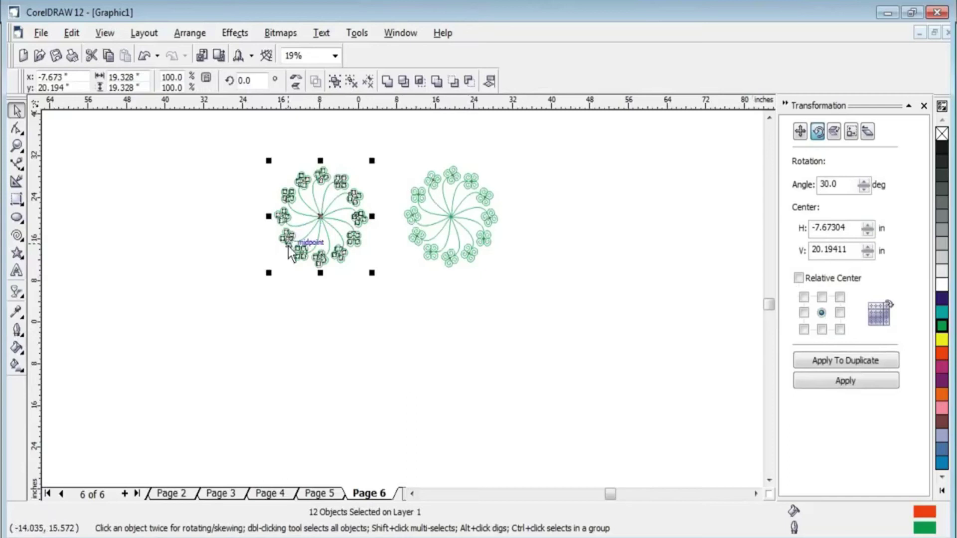
pyautogui.moveTo(213, 145); pyautogui.dragTo(540, 303)
pyautogui.press('Delete')
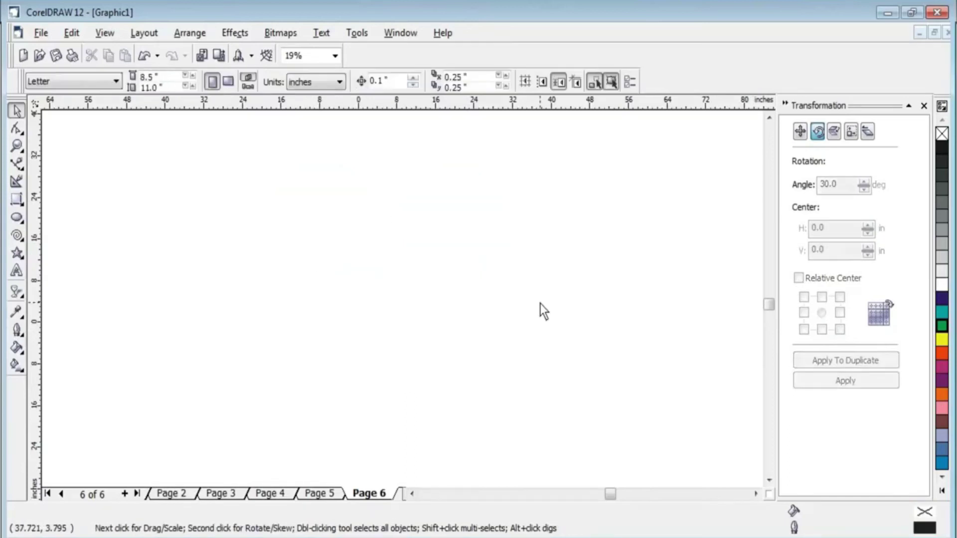
pyautogui.click(22, 258)
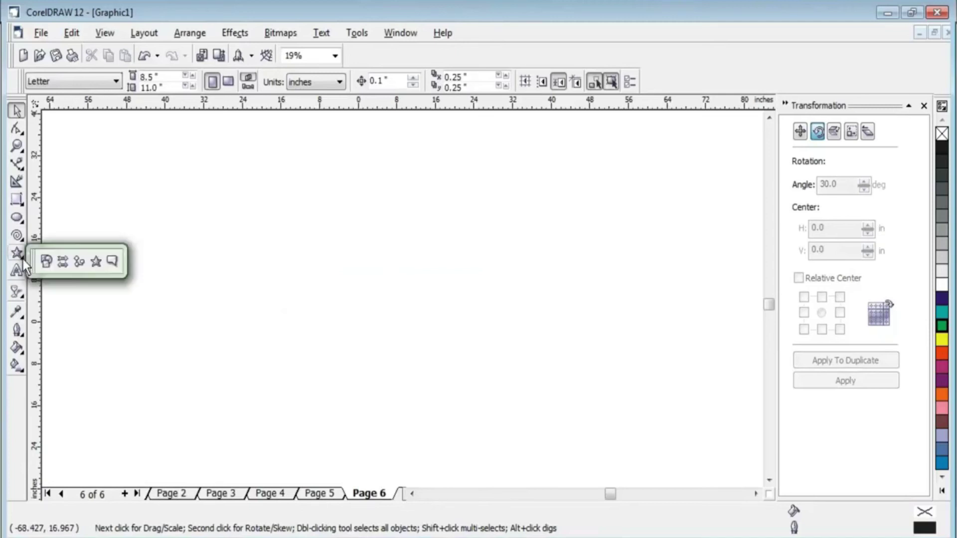
pyautogui.click(60, 262)
pyautogui.click(319, 90)
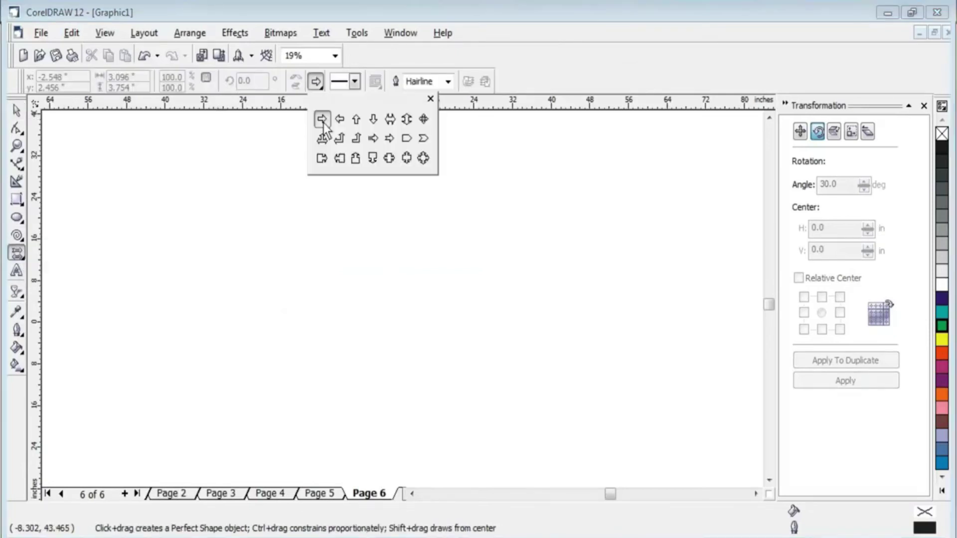
pyautogui.click(322, 120)
pyautogui.moveTo(235, 214)
pyautogui.mouseDown()
pyautogui.moveTo(303, 253)
pyautogui.moveTo(292, 257)
pyautogui.mouseUp()
pyautogui.click(941, 353)
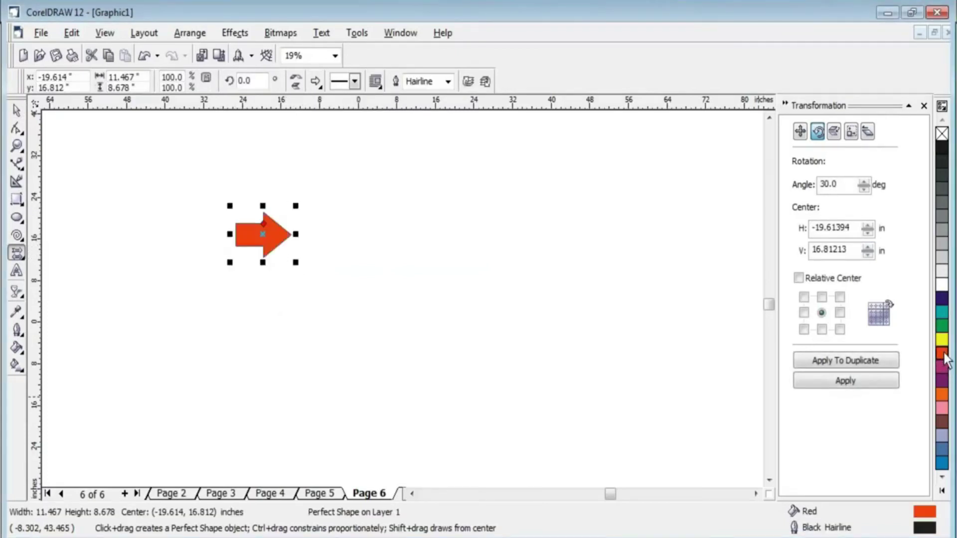
pyautogui.rightClick(941, 353)
pyautogui.moveTo(348, 259)
pyautogui.mouseDown()
pyautogui.moveTo(372, 327)
pyautogui.moveTo(409, 330)
pyautogui.mouseUp()
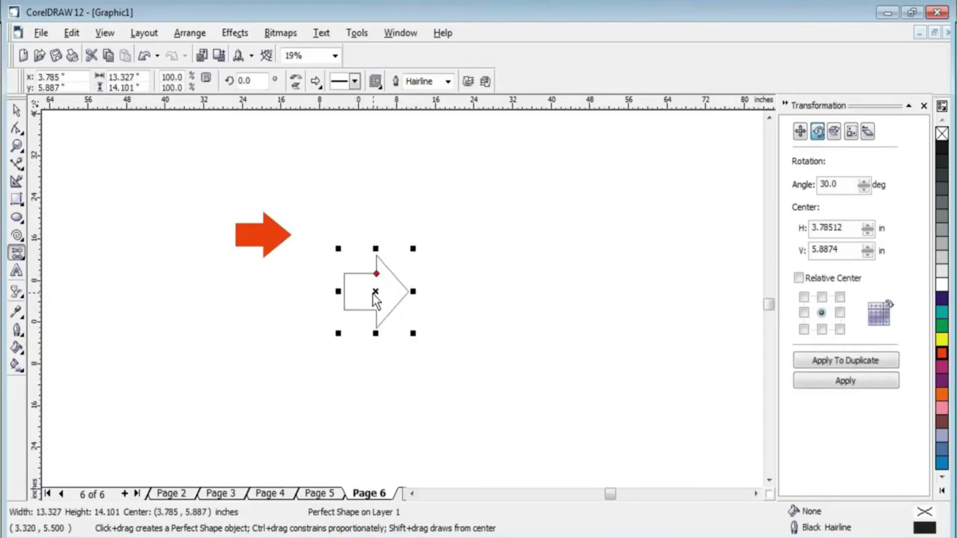
pyautogui.click(16, 110)
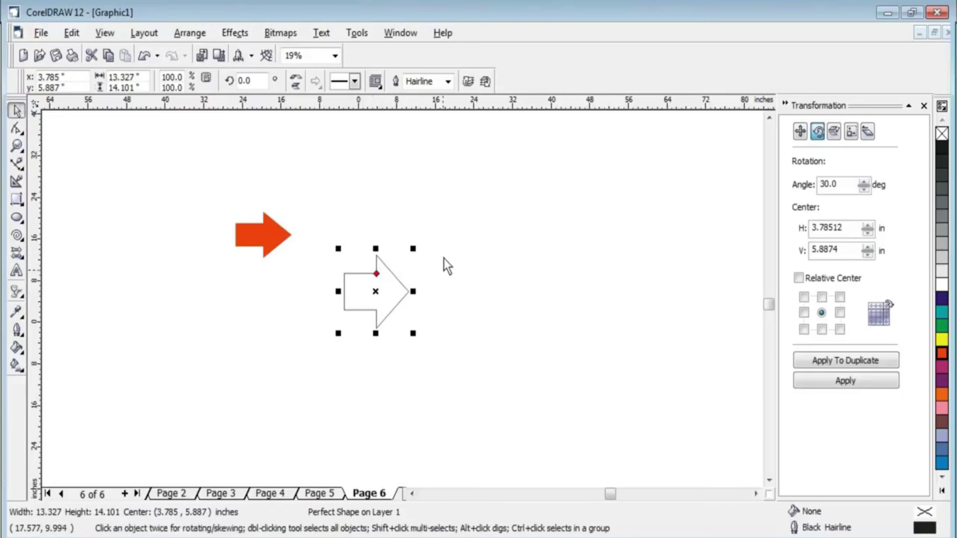
pyautogui.moveTo(504, 150); pyautogui.dragTo(189, 365)
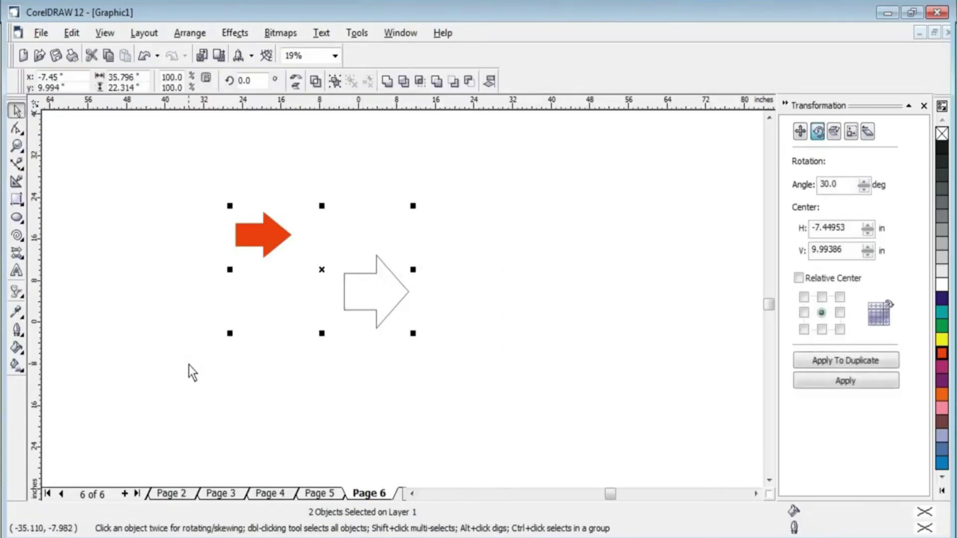
pyautogui.press('Delete')
pyautogui.click(17, 253)
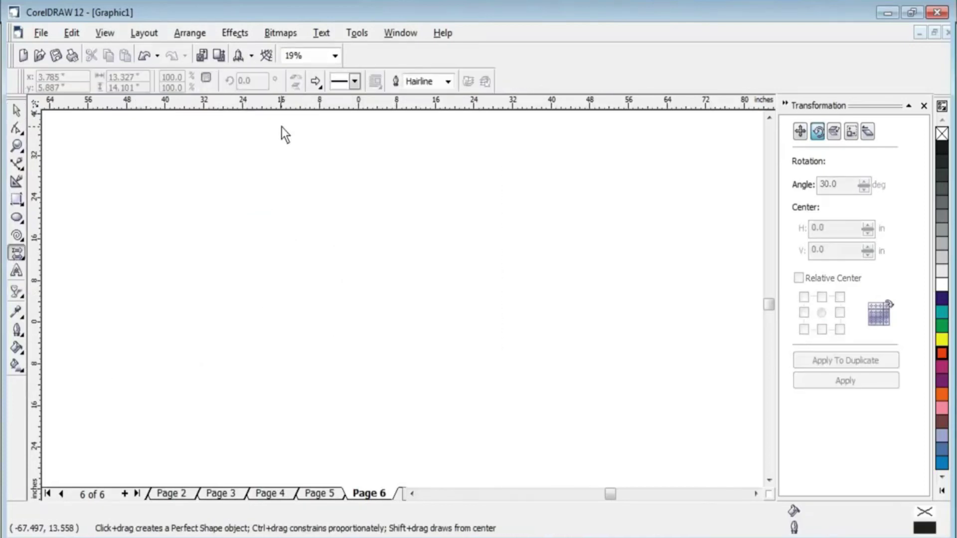
# Start an Arial 24 artistic text object left of the page centre.
pyautogui.click(319, 83)
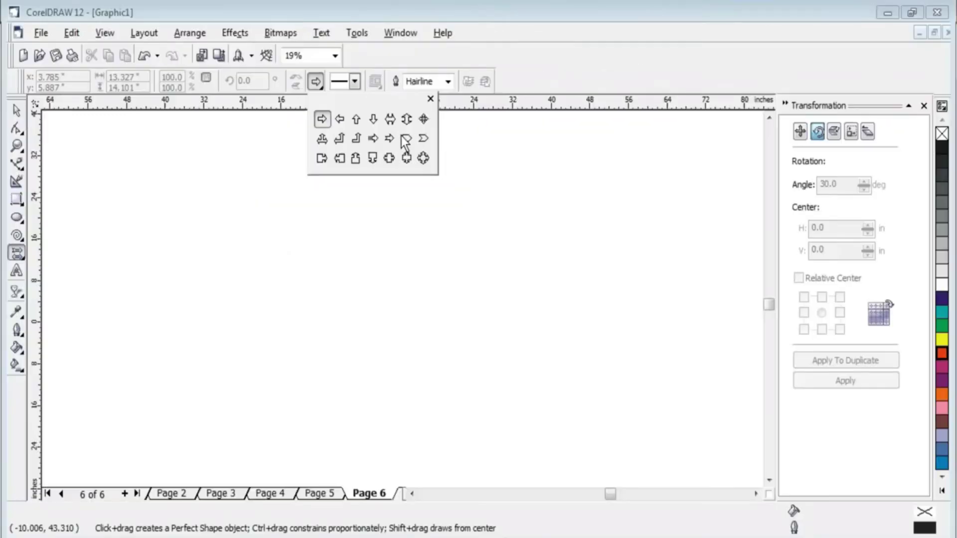
pyautogui.click(17, 270)
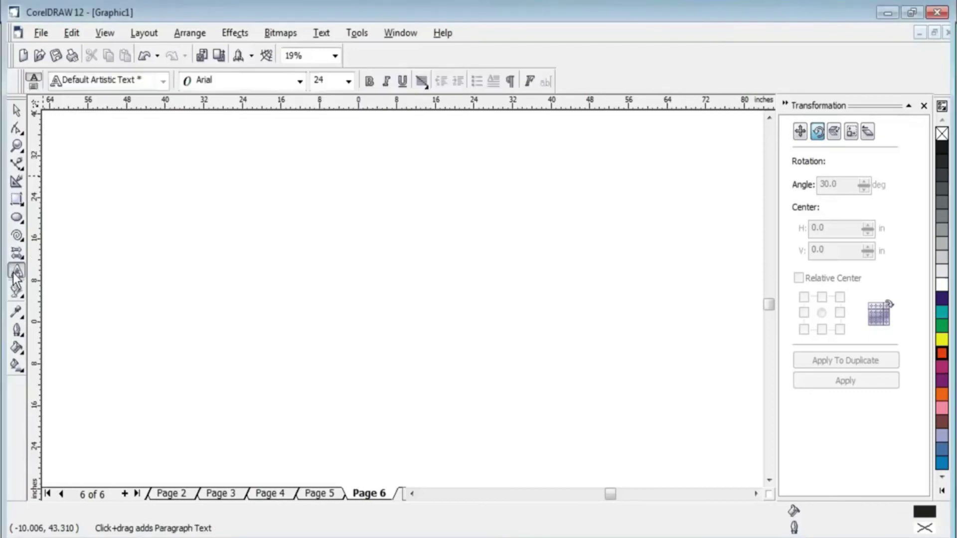
pyautogui.click(16, 294)
pyautogui.click(25, 297)
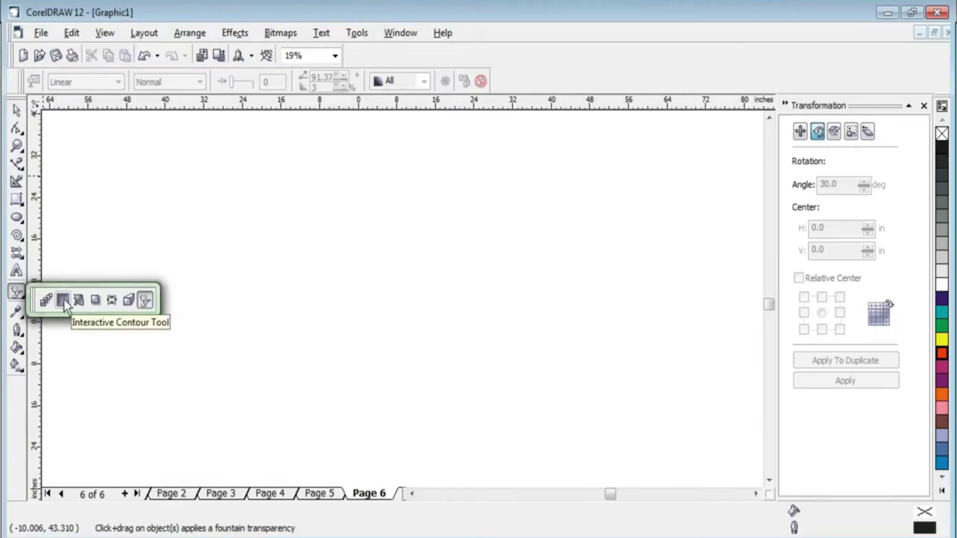
pyautogui.click(16, 270)
pyautogui.click(258, 283)
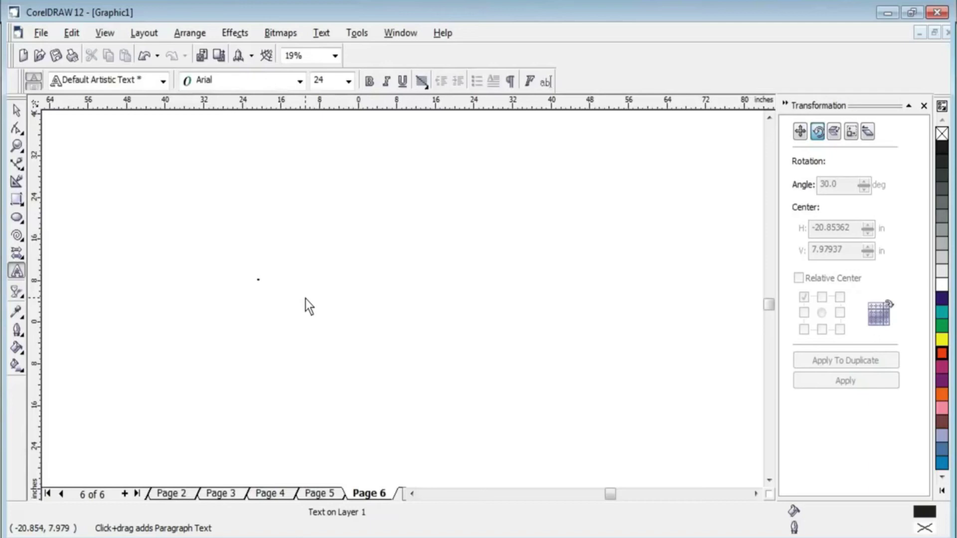
# Type WELCOME, zoom to 100% and scale it into view near the page middle.
pyautogui.write('T')
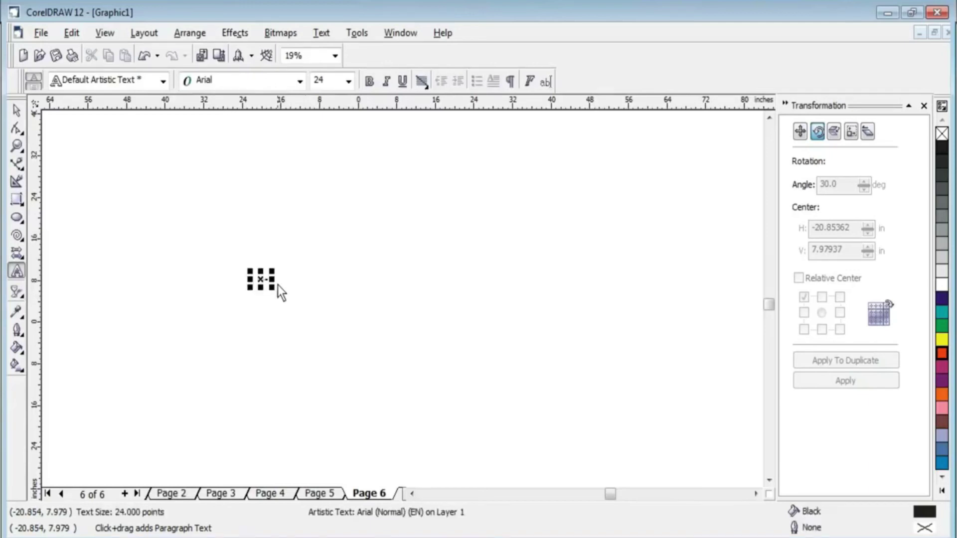
pyautogui.moveTo(272, 287); pyautogui.dragTo(405, 351)
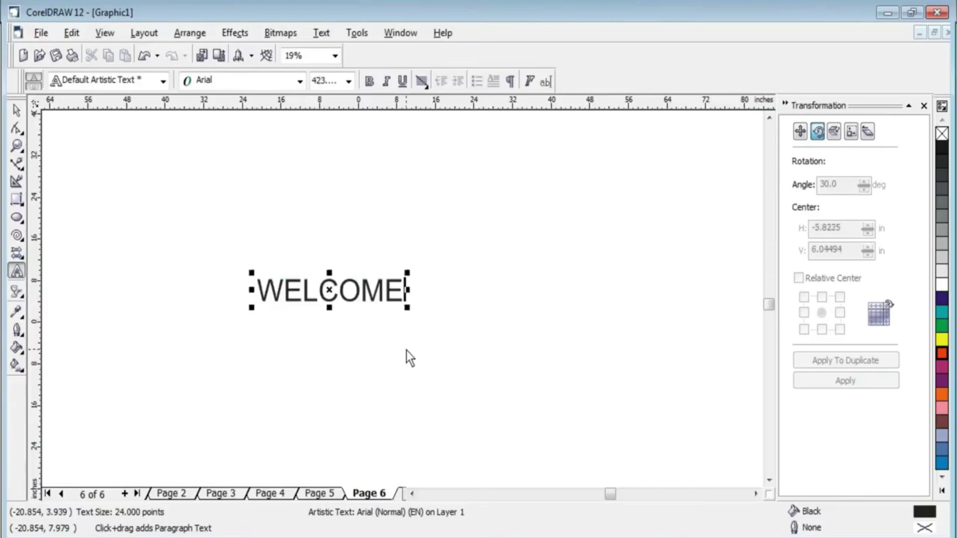
pyautogui.click(17, 112)
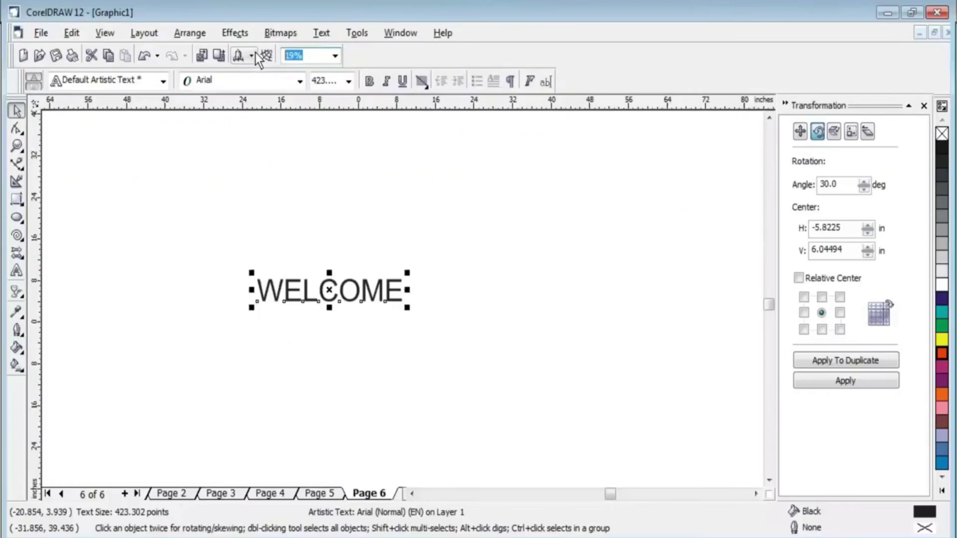
pyautogui.write('100')
pyautogui.press('Return')
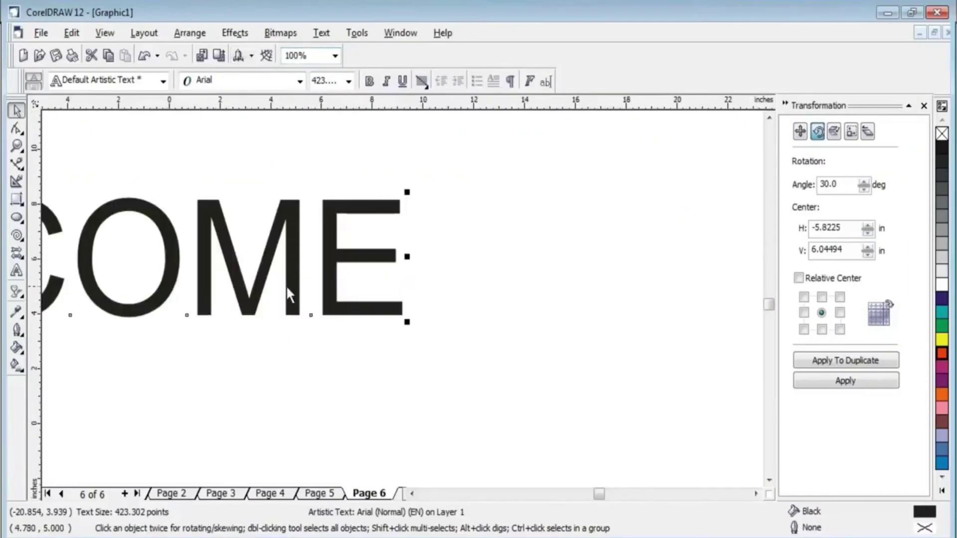
pyautogui.moveTo(256, 288); pyautogui.dragTo(459, 304)
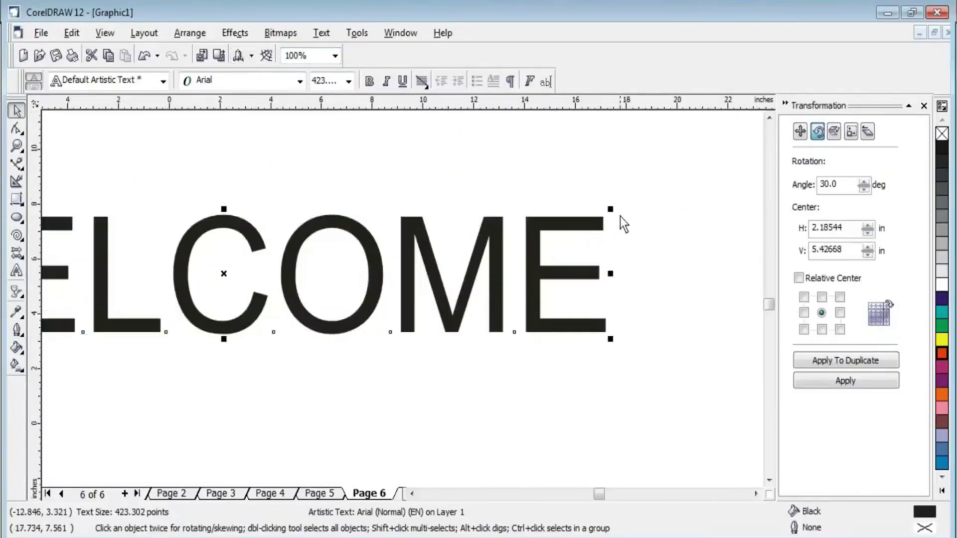
pyautogui.moveTo(611, 210); pyautogui.dragTo(214, 273)
pyautogui.moveTo(249, 305); pyautogui.dragTo(498, 287)
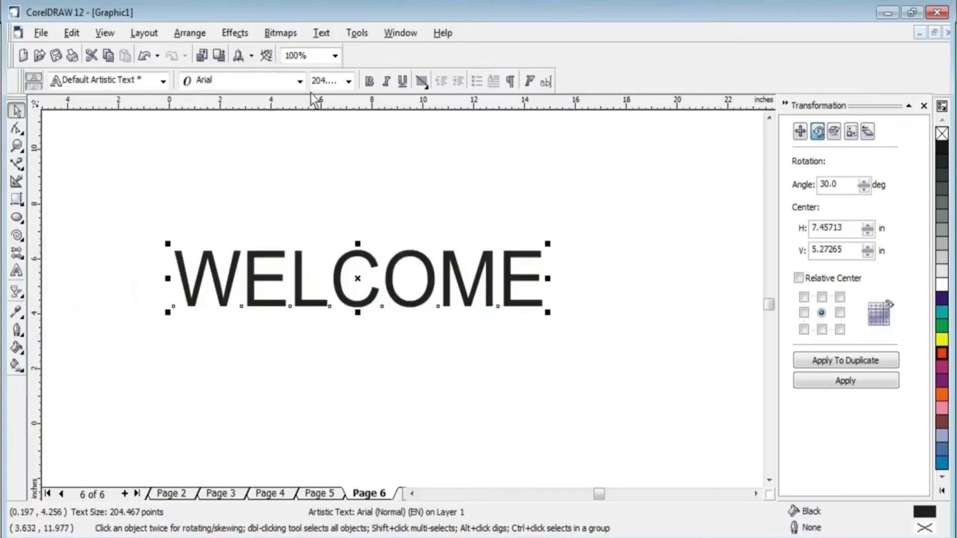
# Set WELCOME in bold Arial Black with red fill and green outline.
pyautogui.click(369, 81)
pyautogui.click(299, 81)
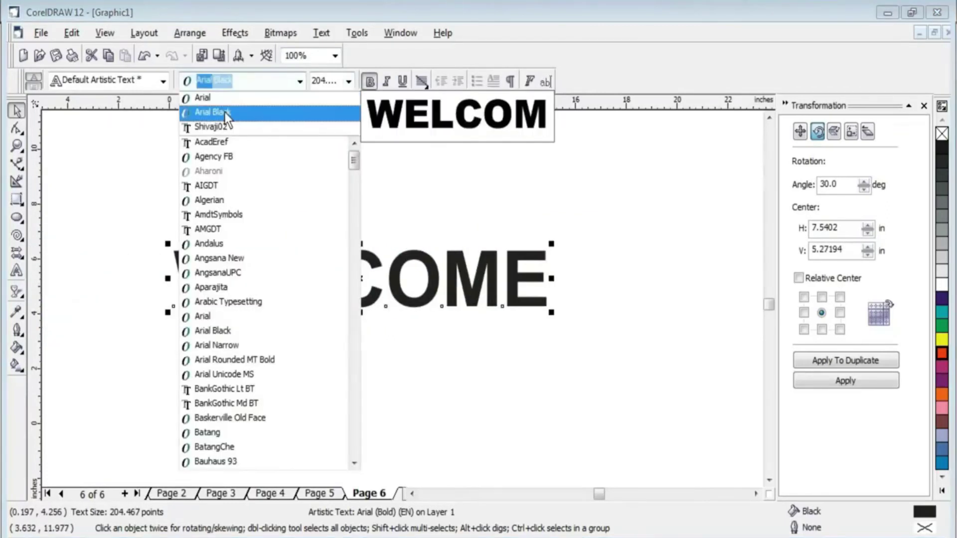
pyautogui.click(226, 112)
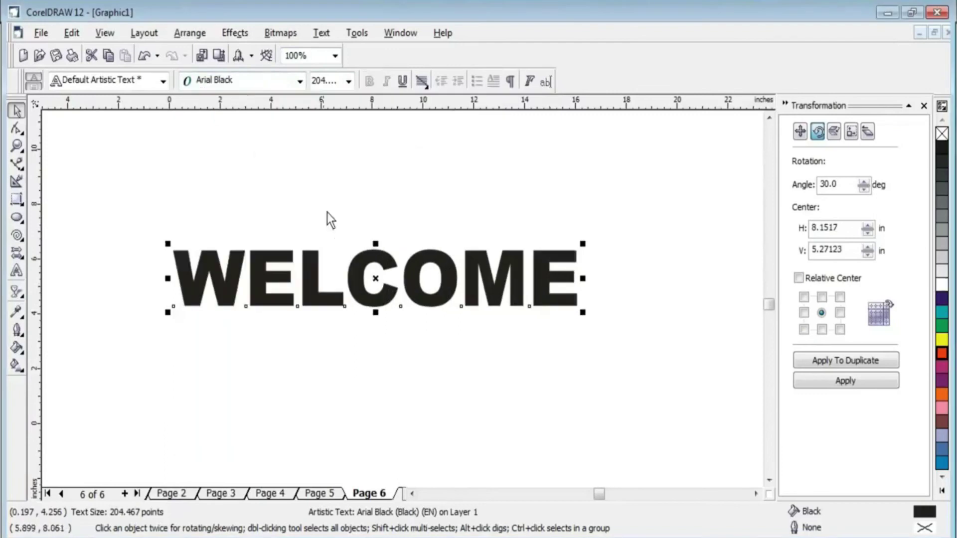
pyautogui.click(941, 354)
pyautogui.rightClick(942, 325)
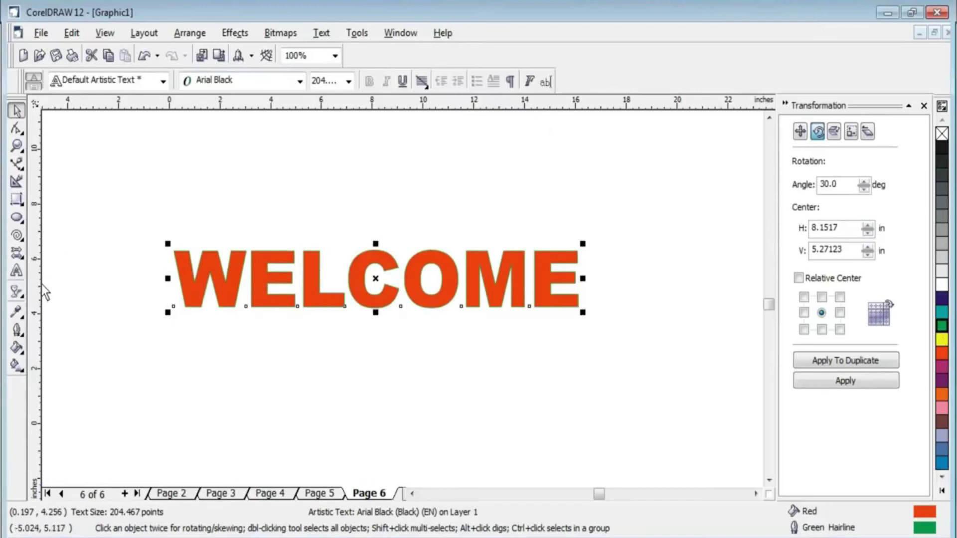
pyautogui.click(24, 298)
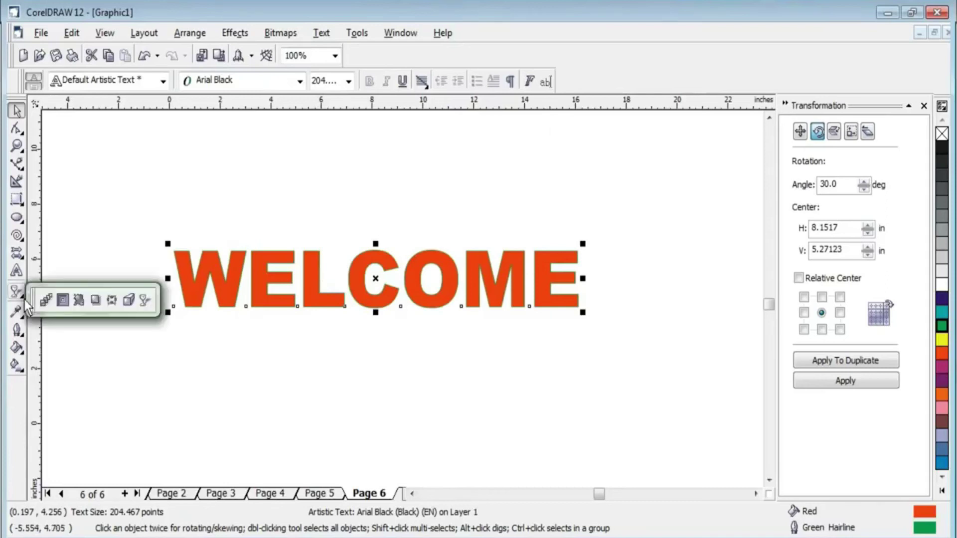
# Add an outward contour around WELCOME and adjust its width.
pyautogui.click(62, 300)
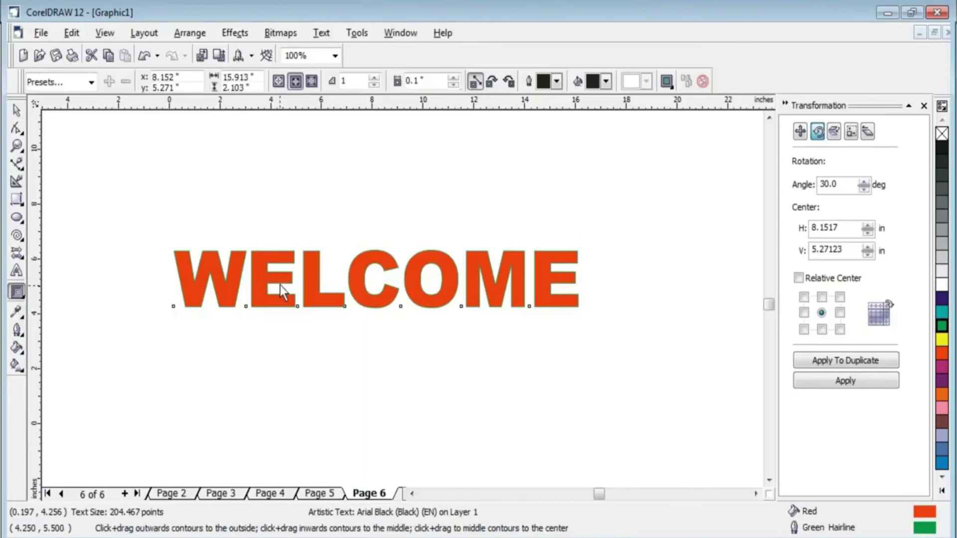
pyautogui.moveTo(270, 220); pyautogui.dragTo(312, 280)
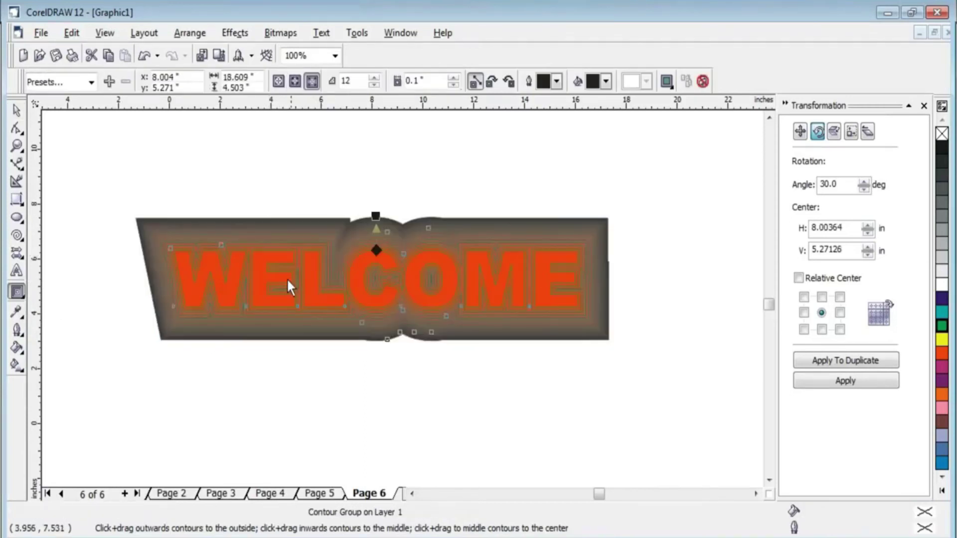
pyautogui.moveTo(267, 272)
pyautogui.mouseDown()
pyautogui.moveTo(259, 291)
pyautogui.moveTo(259, 231)
pyautogui.mouseUp()
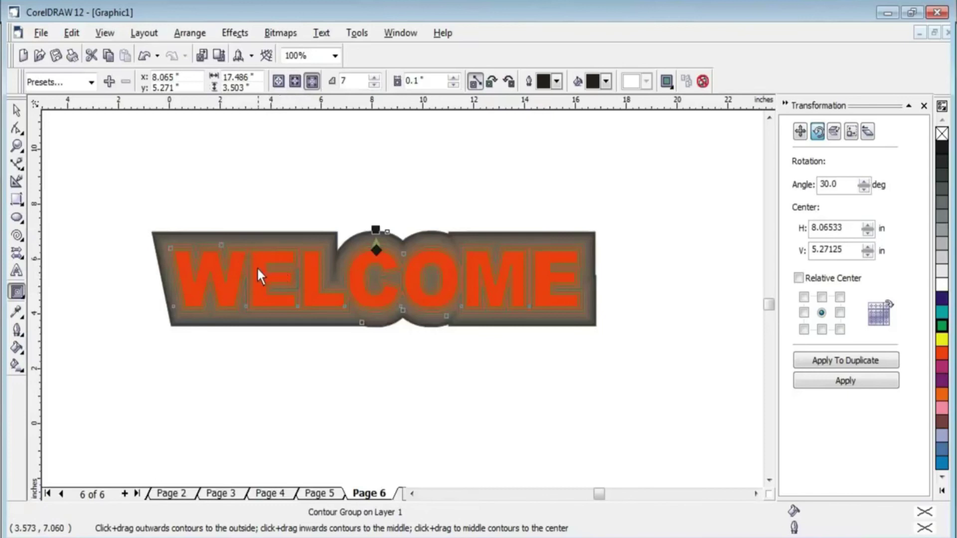
pyautogui.moveTo(257, 271); pyautogui.dragTo(262, 196)
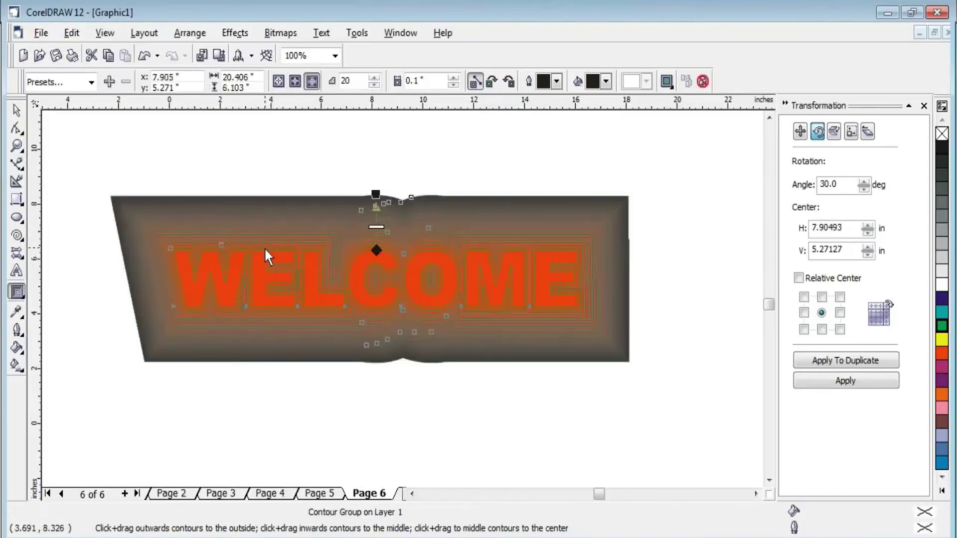
pyautogui.moveTo(258, 262); pyautogui.dragTo(261, 229)
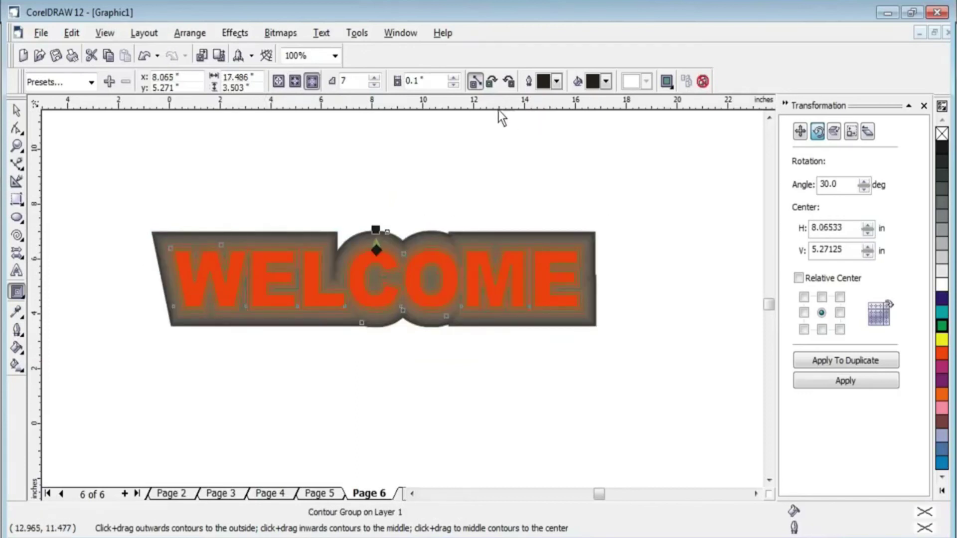
# Give the contour white outlines and a fill blending out to yellow.
pyautogui.click(599, 85)
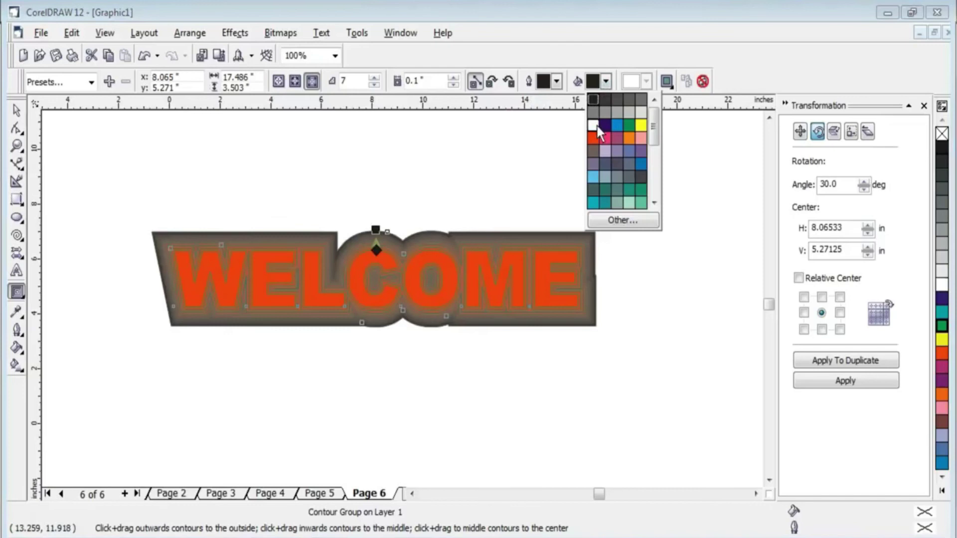
pyautogui.click(592, 138)
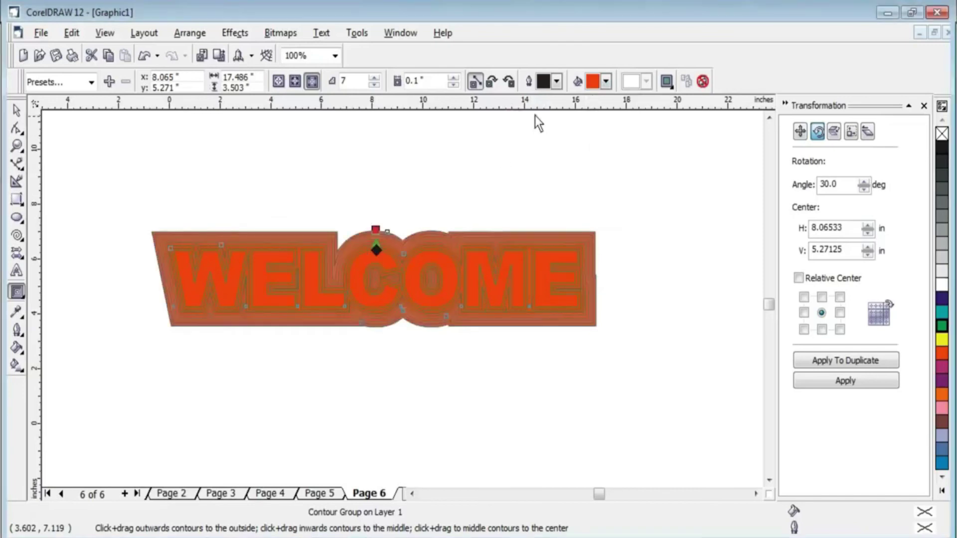
pyautogui.click(556, 81)
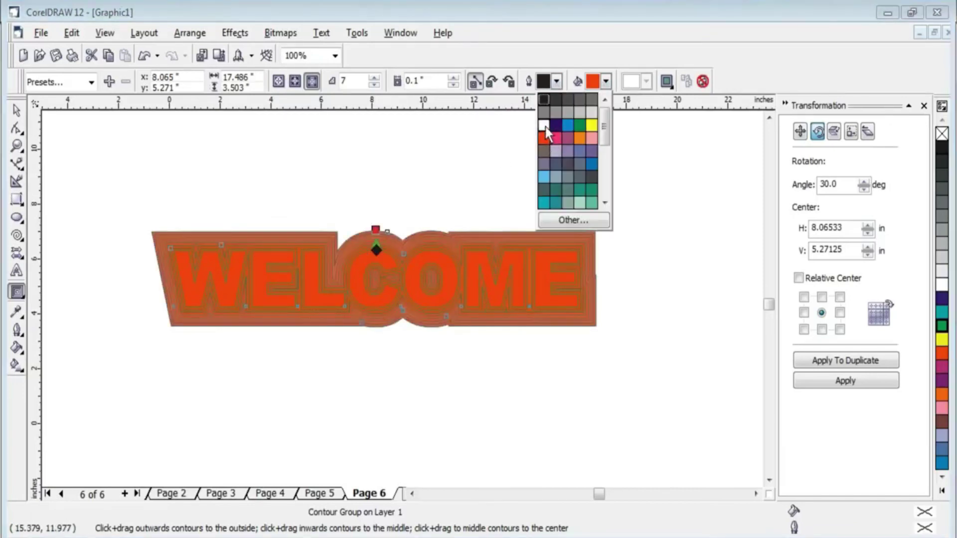
pyautogui.click(544, 126)
pyautogui.click(605, 82)
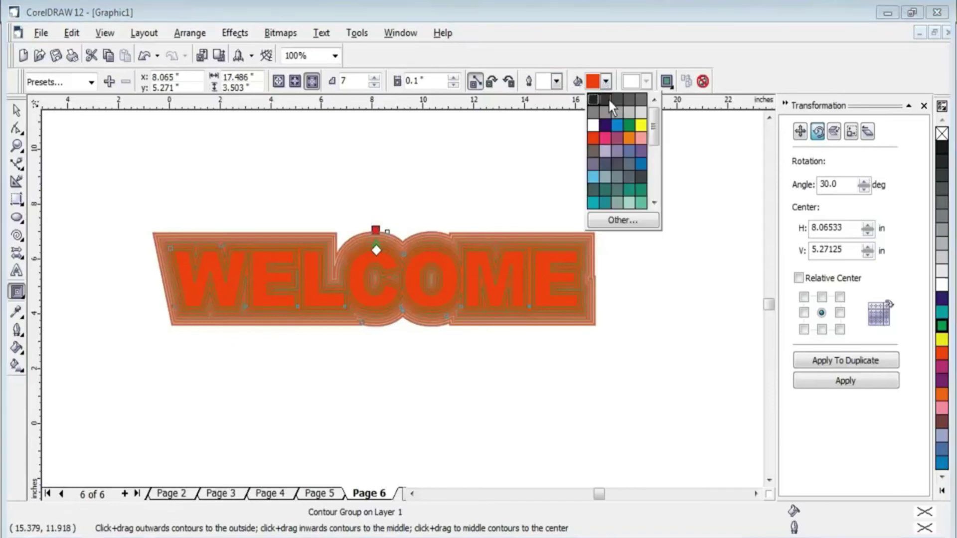
pyautogui.click(640, 127)
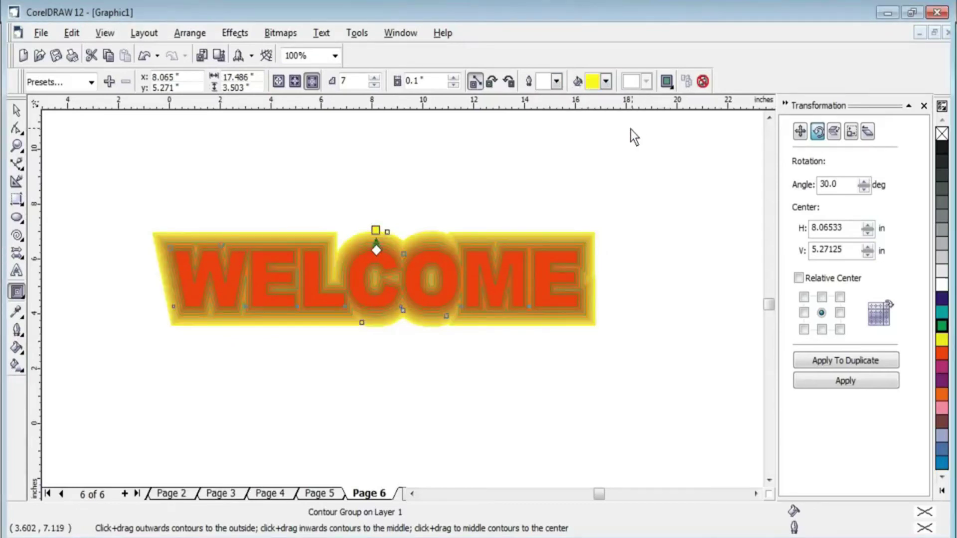
pyautogui.click(667, 82)
# Adjust the WELCOME contour's object and colour acceleration sliders, then close the flyout.
pyautogui.moveTo(736, 131); pyautogui.dragTo(731, 130)
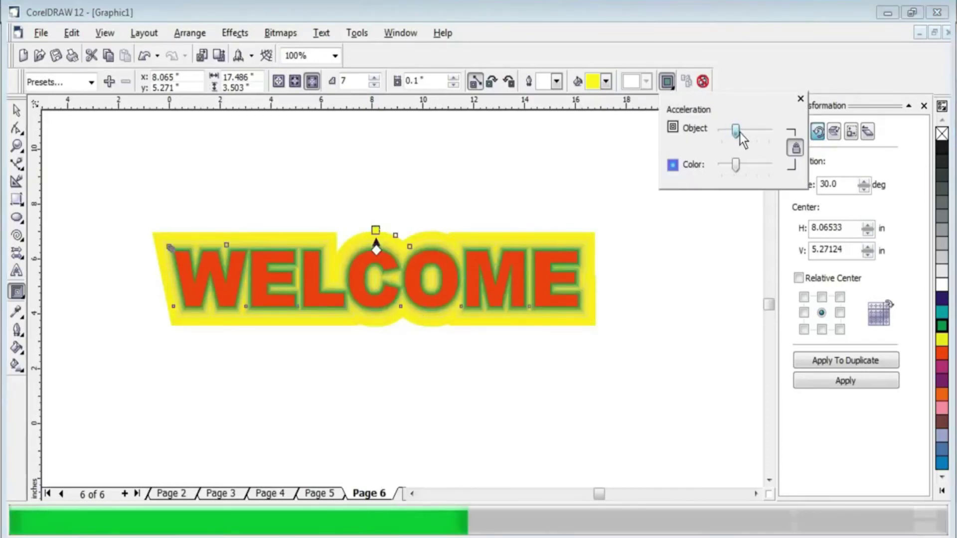
pyautogui.moveTo(734, 136)
pyautogui.mouseDown()
pyautogui.moveTo(743, 165)
pyautogui.moveTo(764, 172)
pyautogui.moveTo(736, 169)
pyautogui.mouseUp()
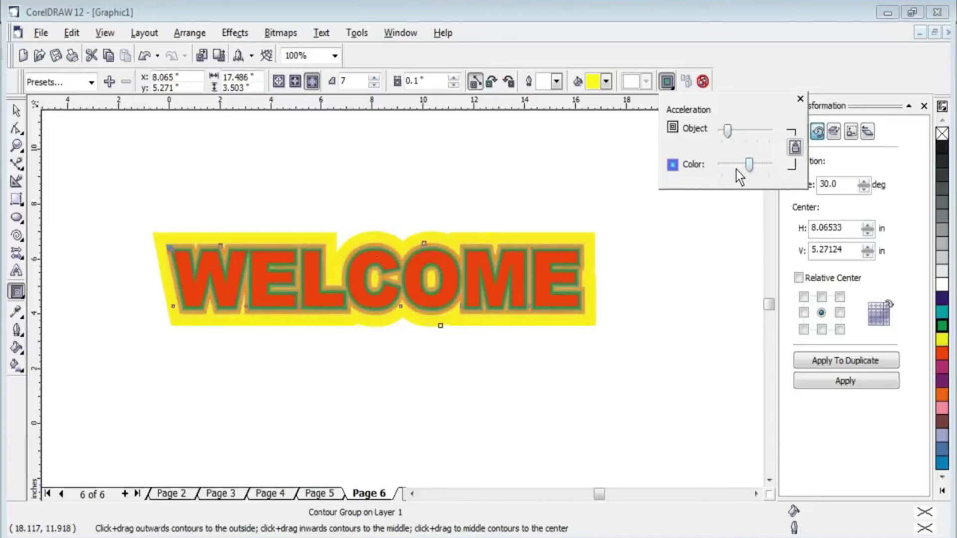
pyautogui.click(753, 136)
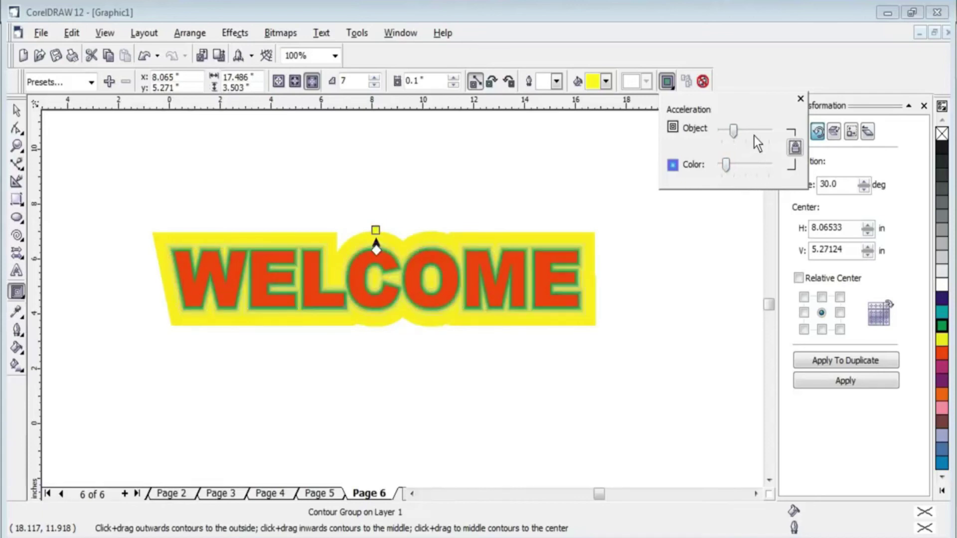
pyautogui.click(756, 136)
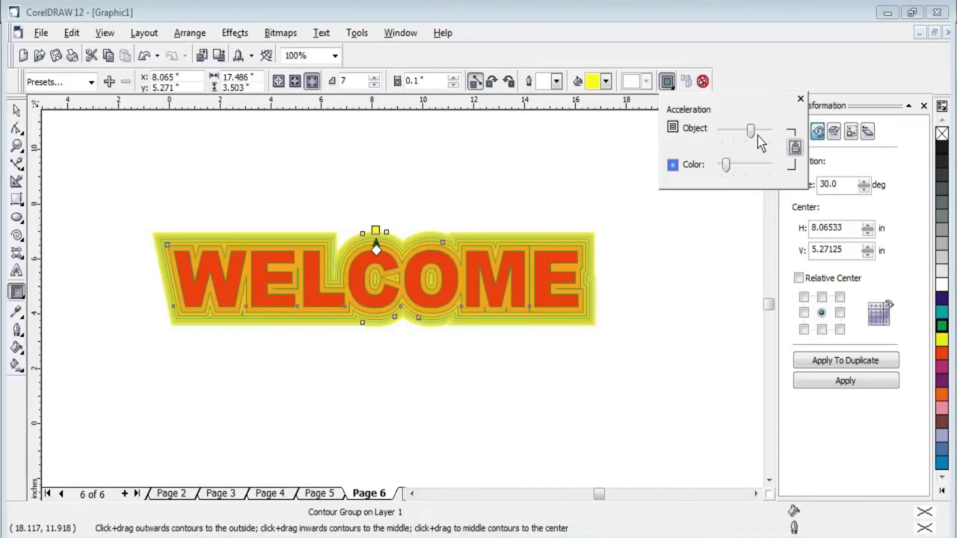
pyautogui.click(758, 135)
pyautogui.moveTo(759, 136); pyautogui.dragTo(748, 137)
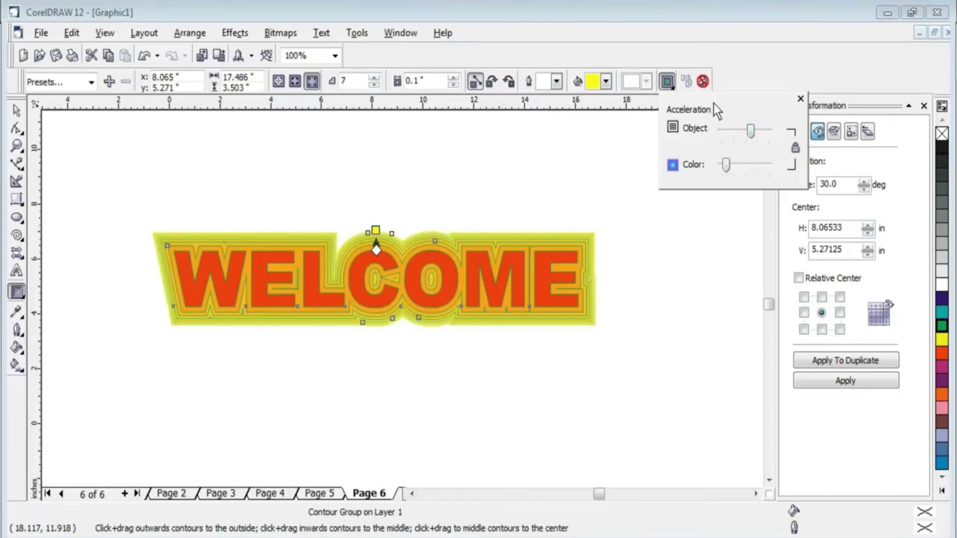
pyautogui.click(736, 83)
# Add a new blank Page 7 after Page 6.
pyautogui.click(16, 110)
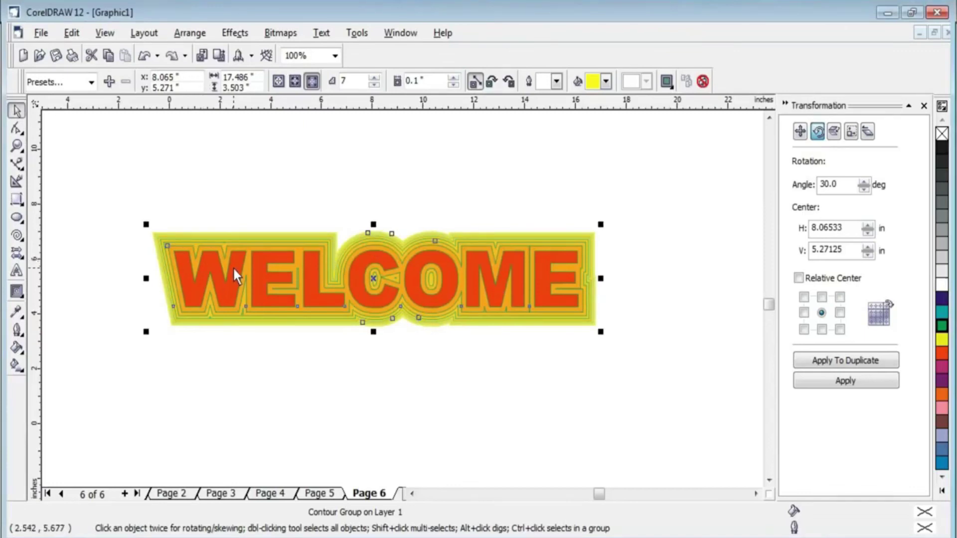
pyautogui.click(285, 377)
pyautogui.click(313, 314)
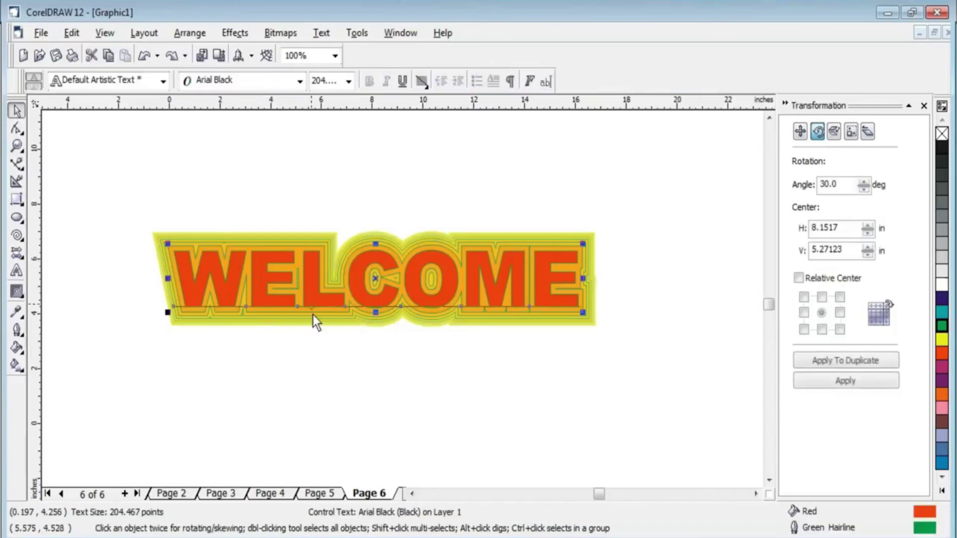
pyautogui.click(125, 494)
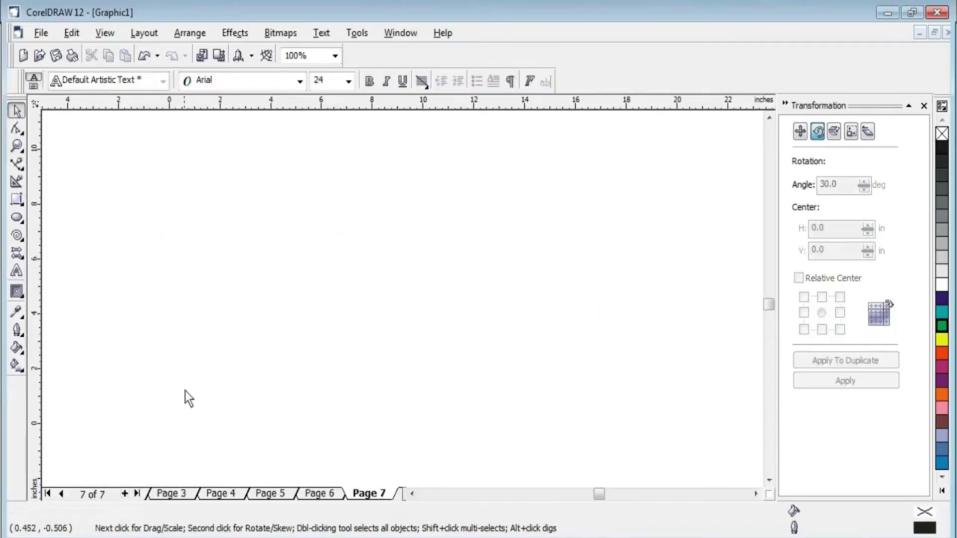
# Type LEARN MORE on Page 7 and make it bold Arial Black.
pyautogui.click(17, 272)
pyautogui.click(284, 187)
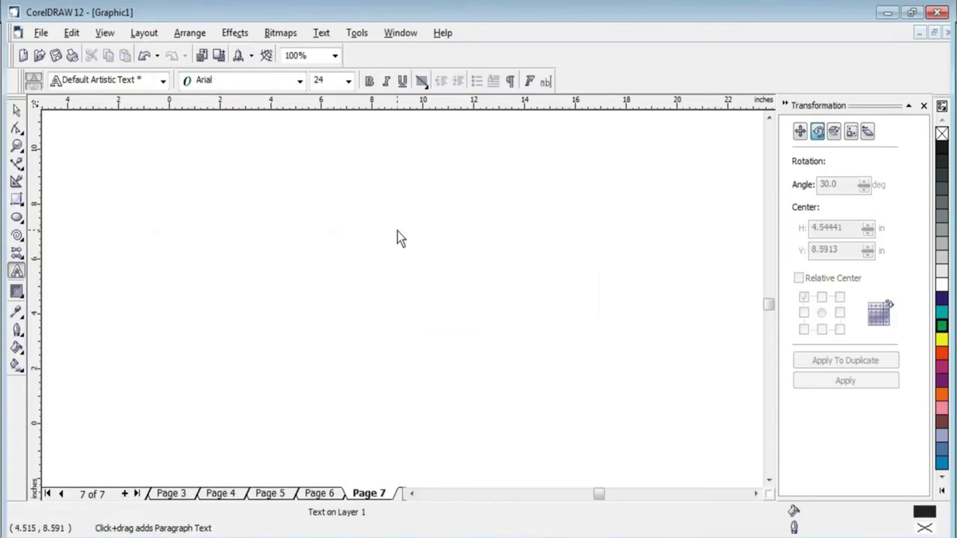
pyautogui.write('LEARN MORE')
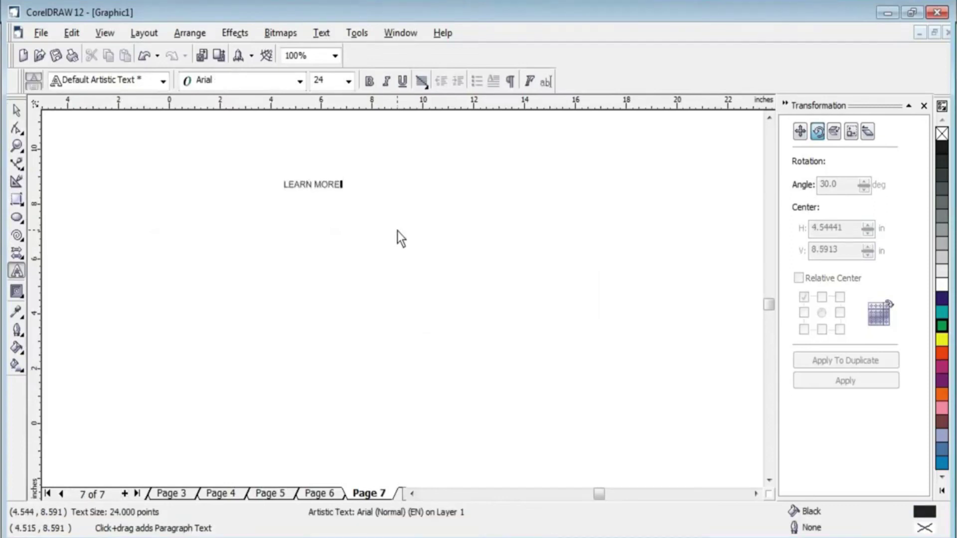
pyautogui.click(16, 110)
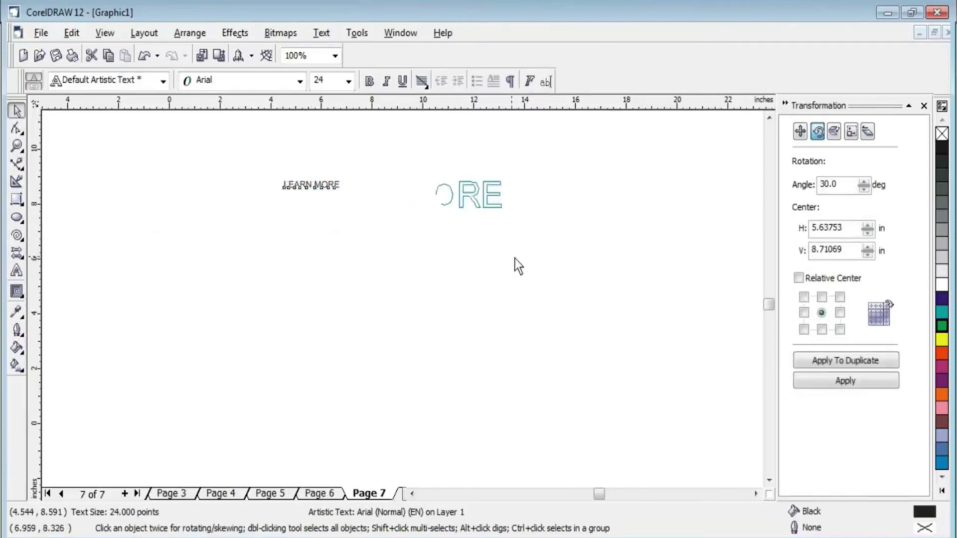
pyautogui.click(367, 80)
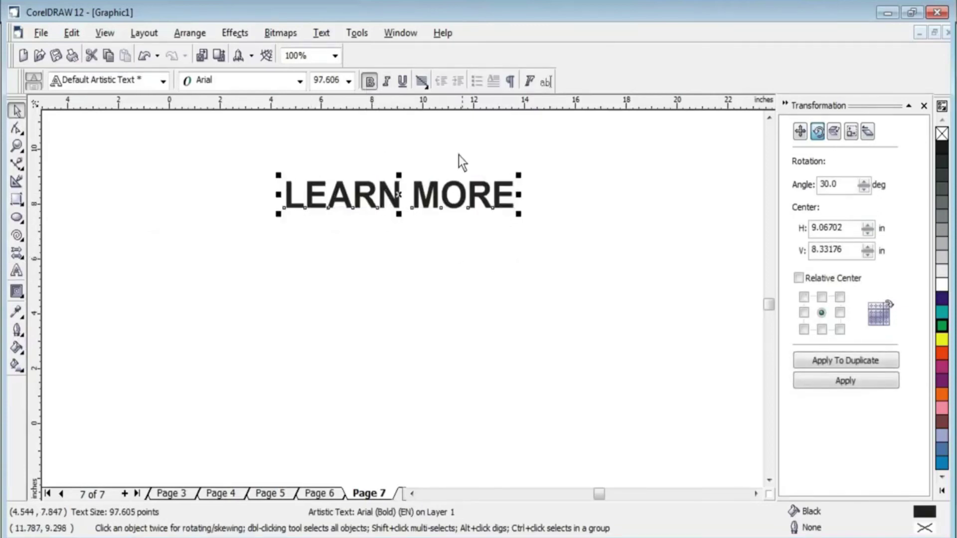
pyautogui.click(264, 83)
pyautogui.click(247, 114)
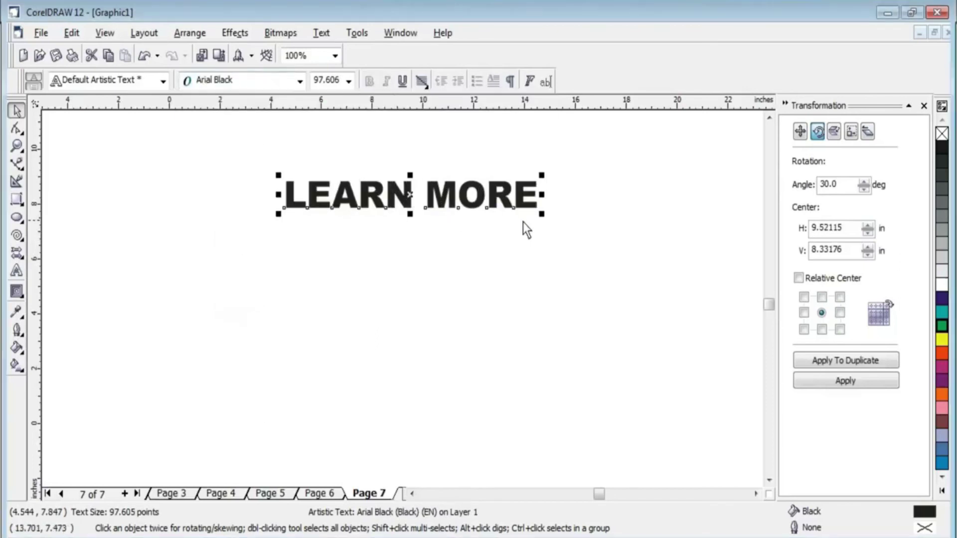
# Enlarge LEARN MORE to about 142 pt, shift it left, and start dragging a copy down.
pyautogui.moveTo(542, 216)
pyautogui.mouseDown()
pyautogui.moveTo(609, 222)
pyautogui.moveTo(486, 202)
pyautogui.mouseUp()
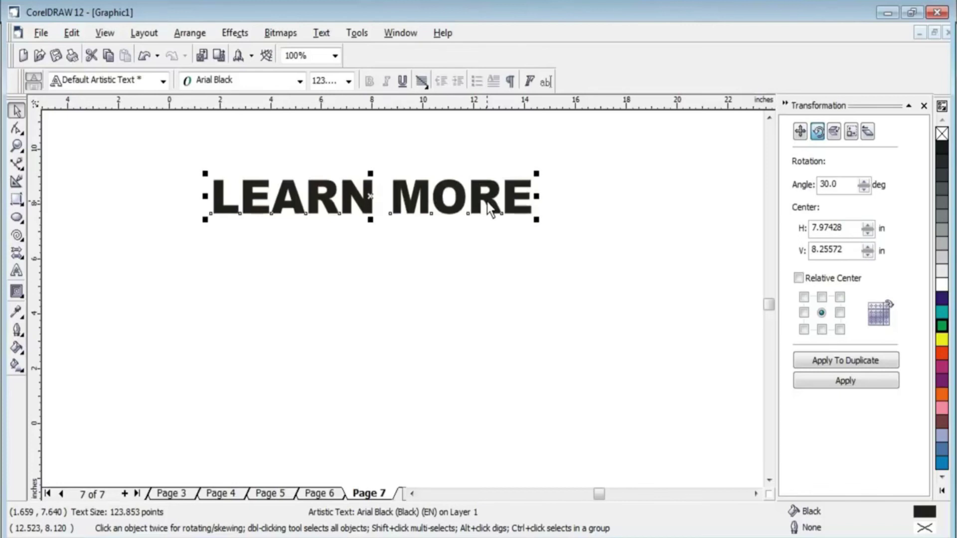
pyautogui.moveTo(537, 220); pyautogui.dragTo(584, 248)
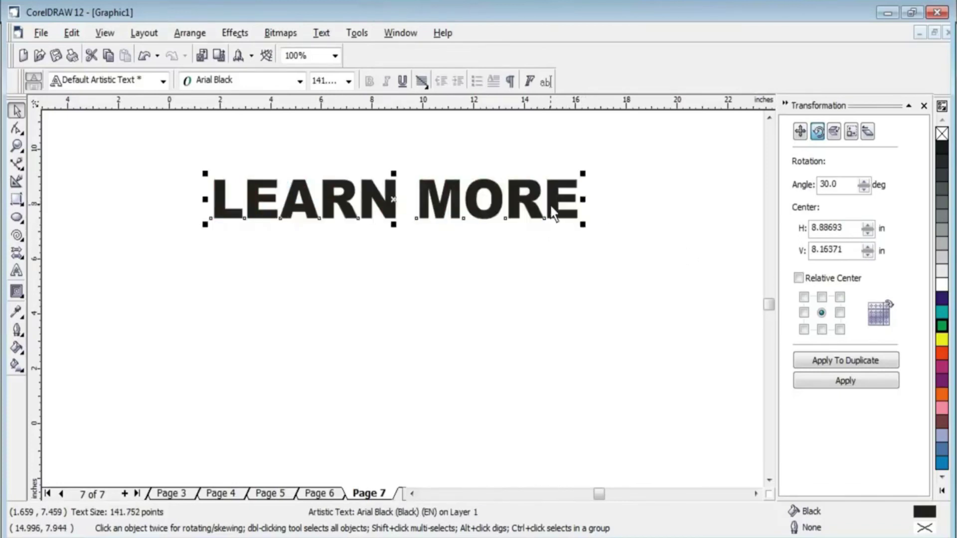
pyautogui.moveTo(549, 204); pyautogui.dragTo(513, 198)
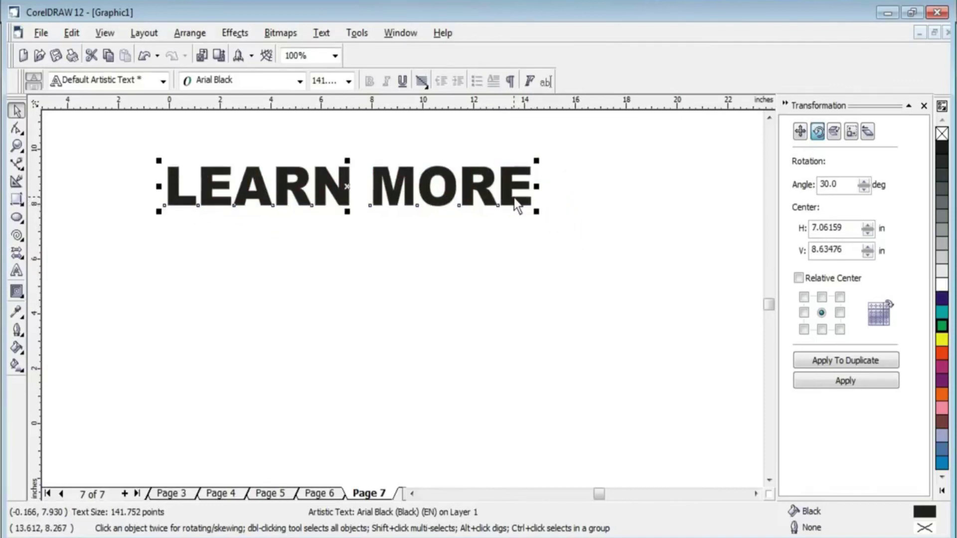
pyautogui.moveTo(405, 184); pyautogui.dragTo(423, 399)
# Drop the copy near the page bottom; shrink the top LEARN MORE to ~87 pt, red with yellow outline.
pyautogui.click(414, 197)
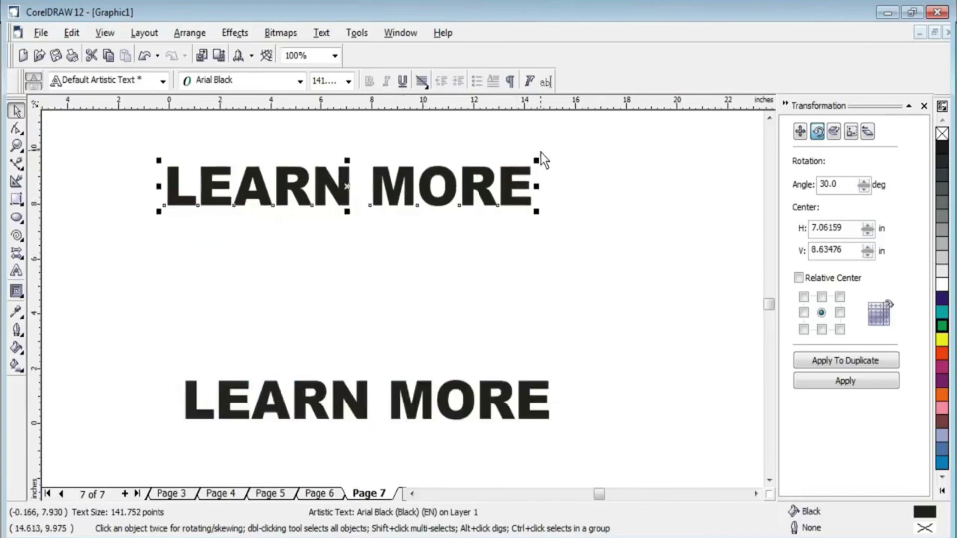
pyautogui.moveTo(534, 161); pyautogui.dragTo(392, 176)
pyautogui.moveTo(293, 202); pyautogui.dragTo(329, 175)
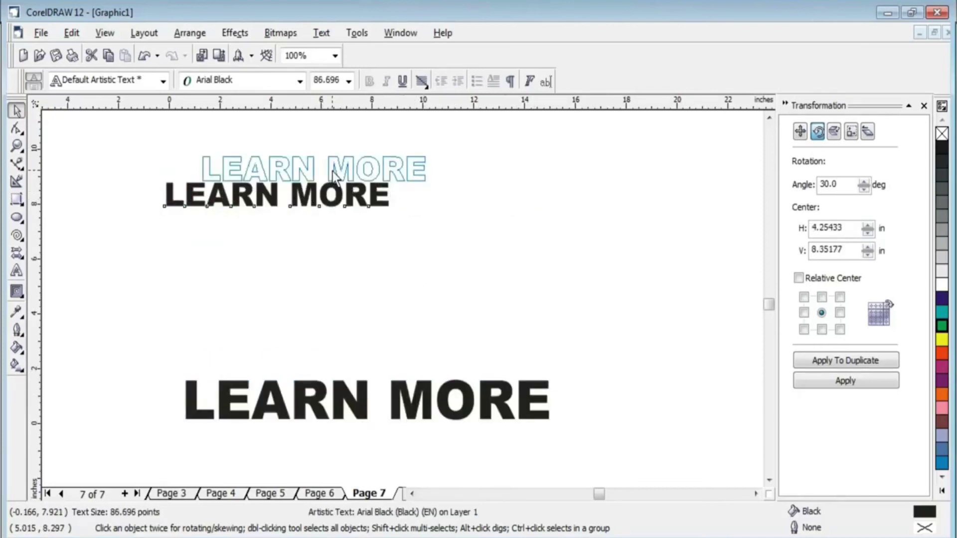
pyautogui.click(941, 352)
pyautogui.rightClick(940, 341)
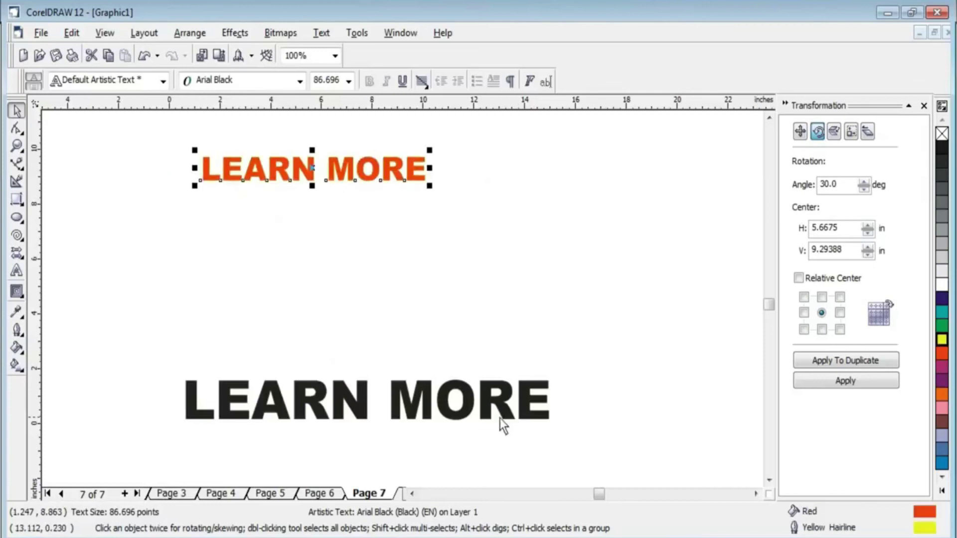
# Give the bottom LEARN MORE a dark blue fill and a red outline.
pyautogui.click(476, 406)
pyautogui.click(941, 300)
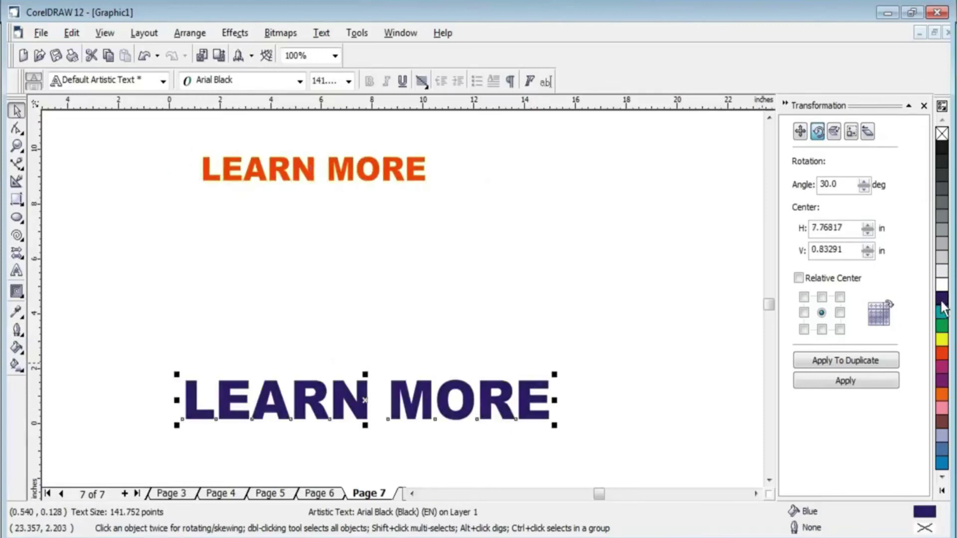
pyautogui.rightClick(941, 302)
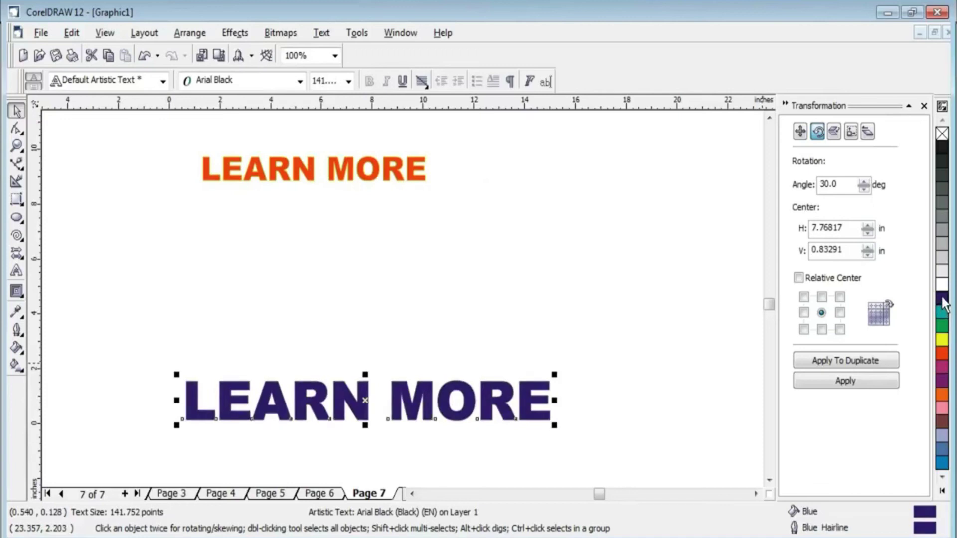
pyautogui.rightClick(940, 134)
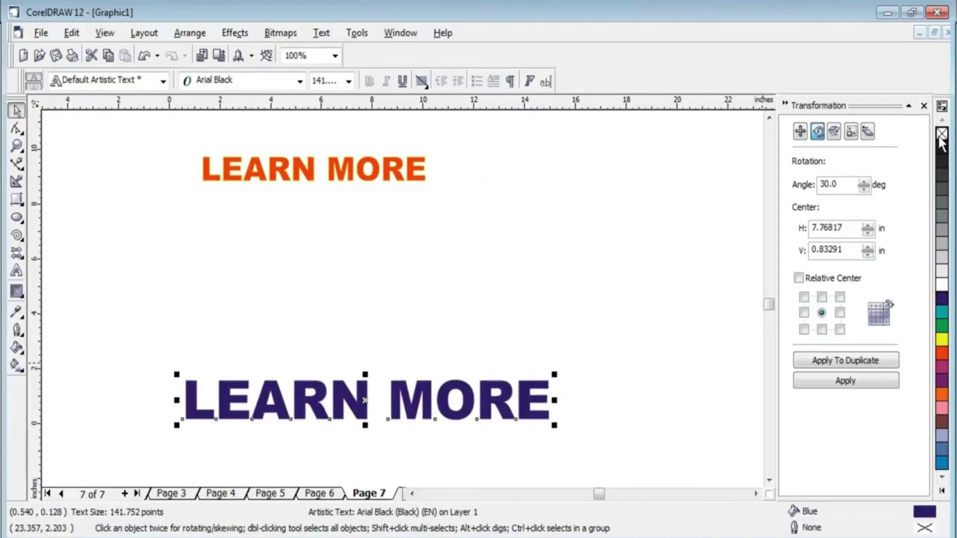
pyautogui.rightClick(942, 301)
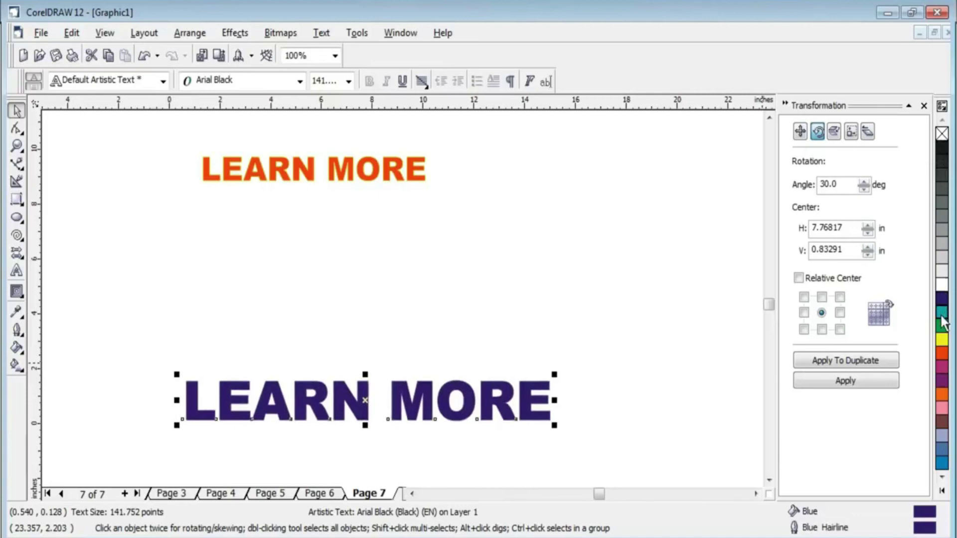
pyautogui.rightClick(942, 353)
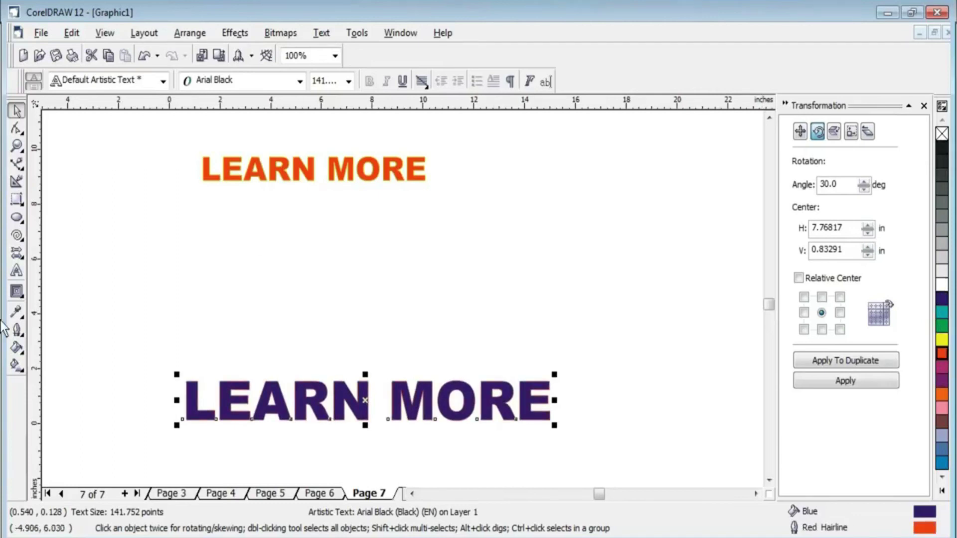
pyautogui.click(19, 295)
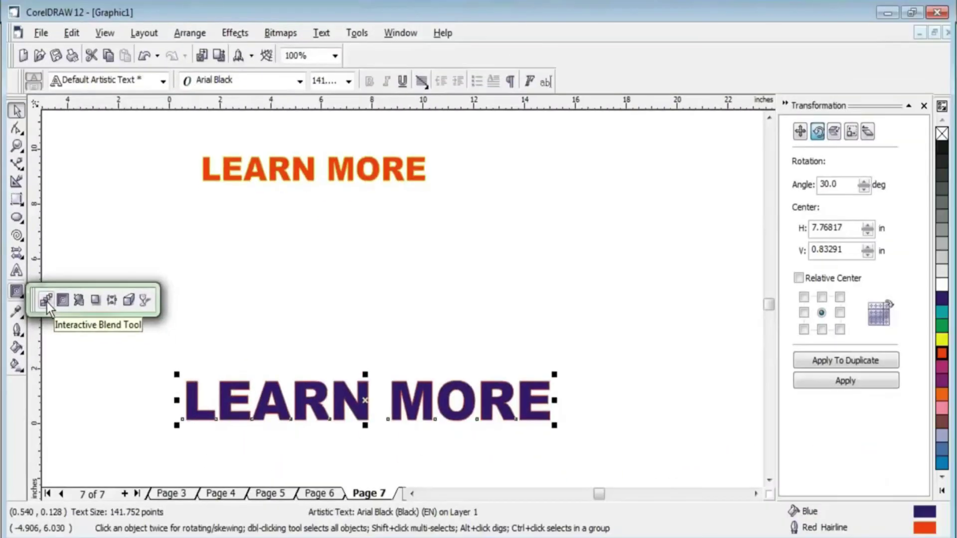
# Blend the red LEARN MORE into the blue one and reposition the bottom text.
pyautogui.click(47, 302)
pyautogui.moveTo(312, 168)
pyautogui.mouseDown()
pyautogui.moveTo(289, 391)
pyautogui.moveTo(301, 395)
pyautogui.mouseUp()
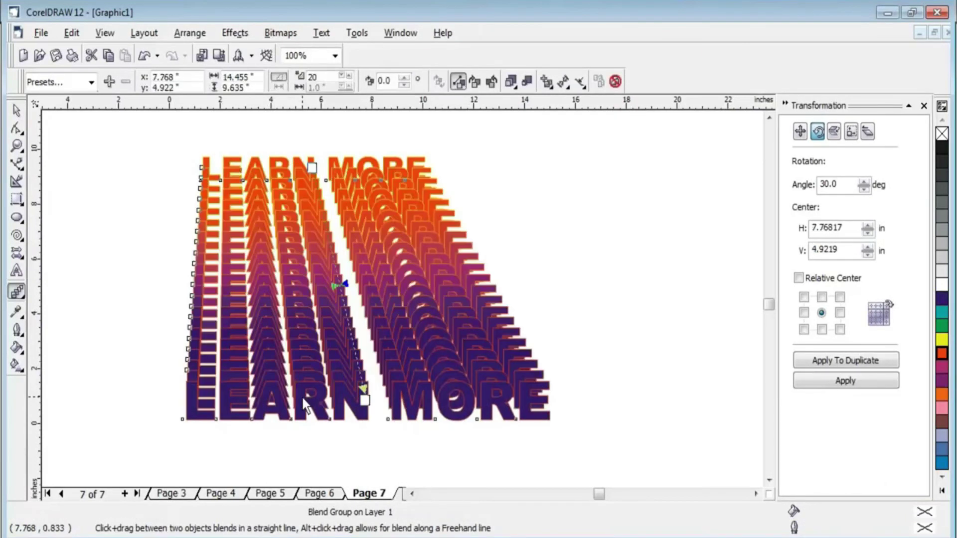
pyautogui.click(17, 110)
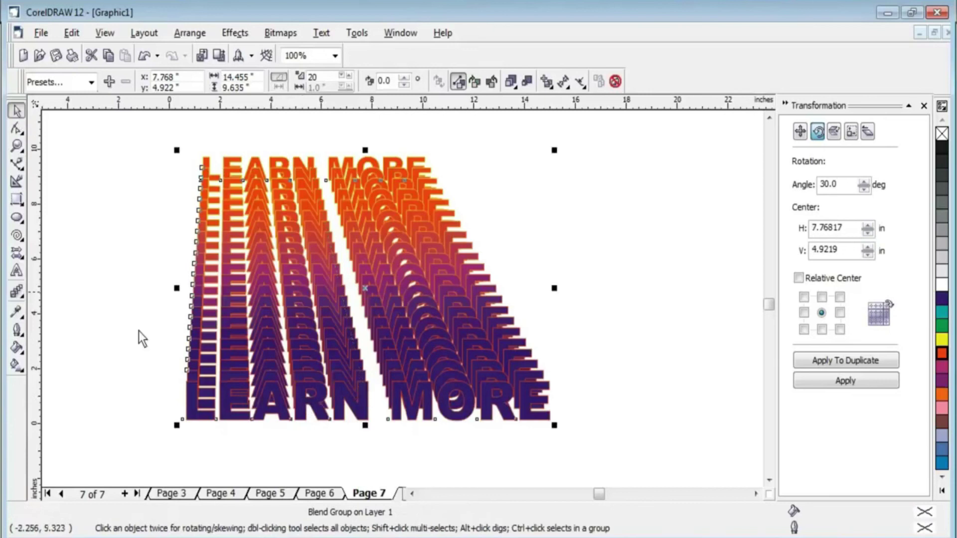
pyautogui.click(131, 378)
pyautogui.click(226, 396)
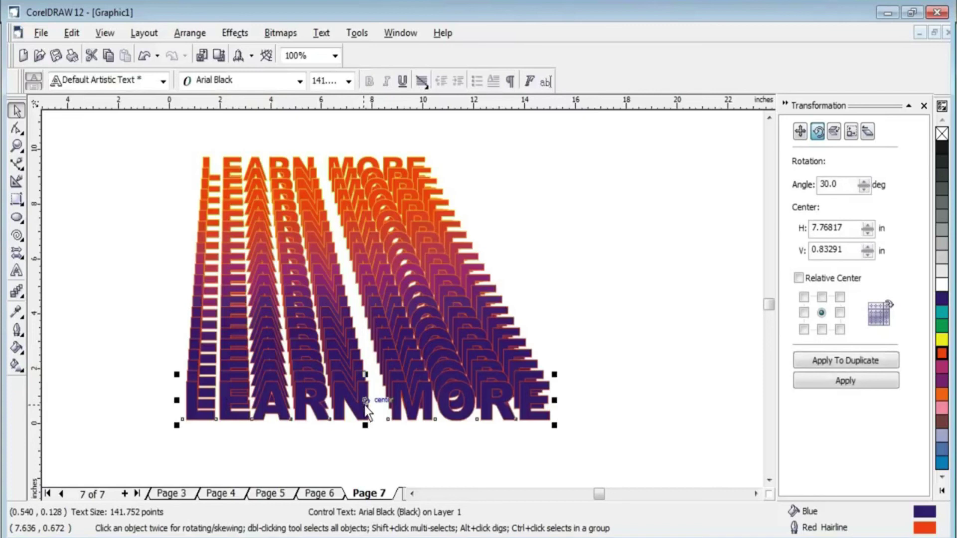
pyautogui.moveTo(366, 409)
pyautogui.mouseDown()
pyautogui.moveTo(342, 222)
pyautogui.moveTo(276, 195)
pyautogui.moveTo(437, 214)
pyautogui.moveTo(345, 271)
pyautogui.mouseUp()
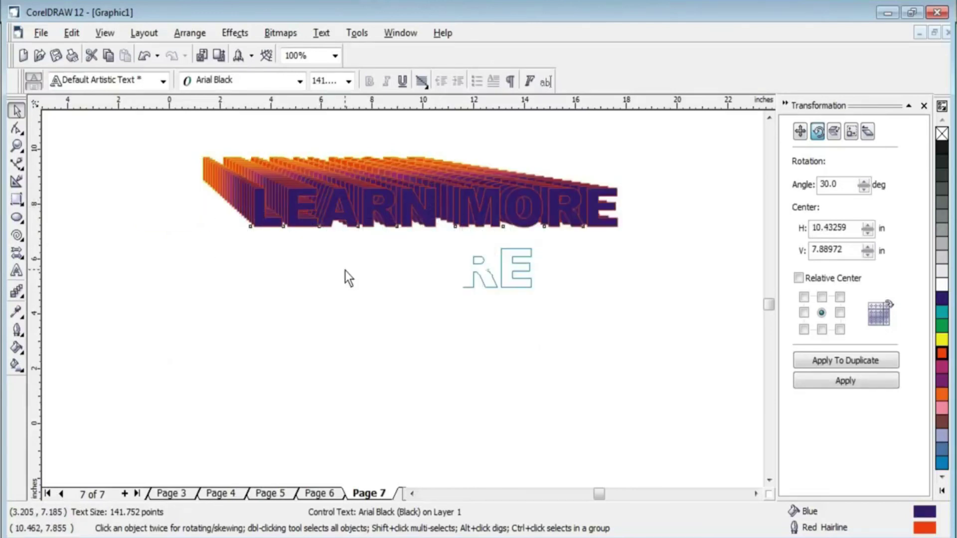
pyautogui.moveTo(328, 239)
pyautogui.mouseDown()
pyautogui.moveTo(318, 181)
pyautogui.moveTo(321, 418)
pyautogui.mouseUp()
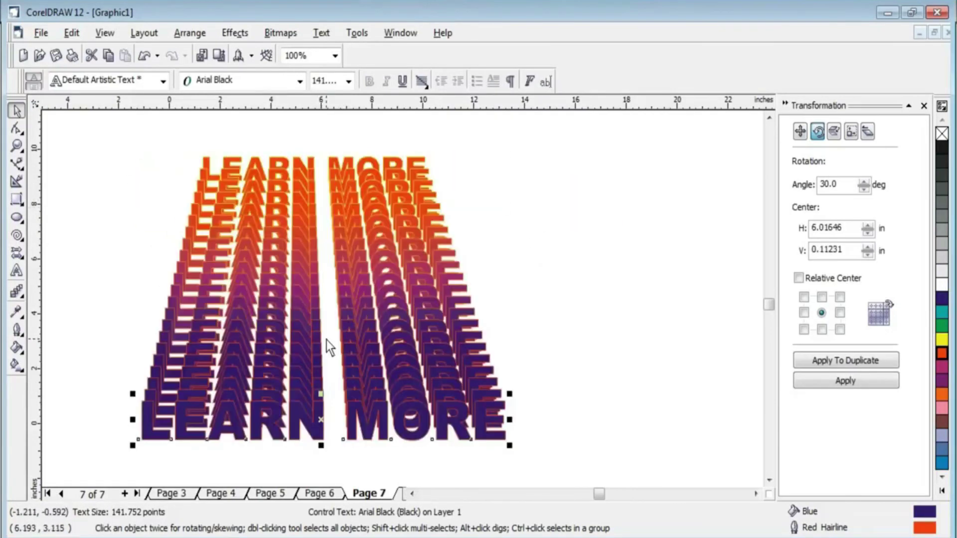
# Shrink the top LEARN MORE of the blend, undoing an accidental stretch.
pyautogui.click(283, 161)
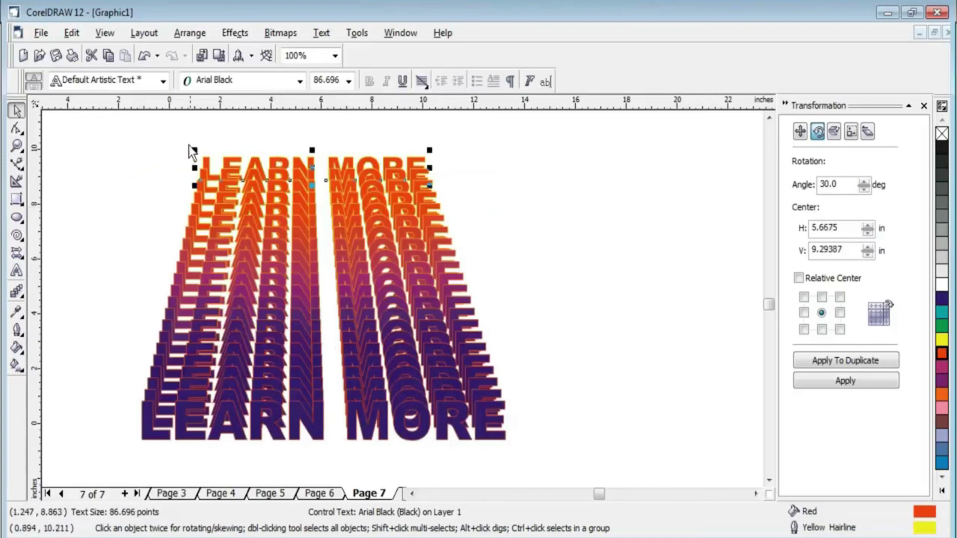
pyautogui.moveTo(299, 185); pyautogui.dragTo(398, 194)
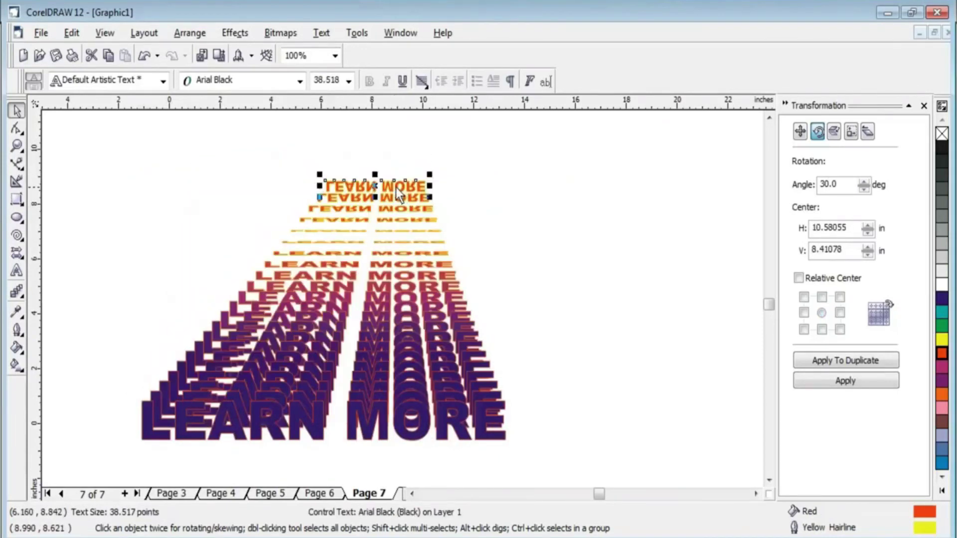
pyautogui.moveTo(376, 198)
pyautogui.mouseDown()
pyautogui.moveTo(375, 163)
pyautogui.moveTo(342, 195)
pyautogui.mouseUp()
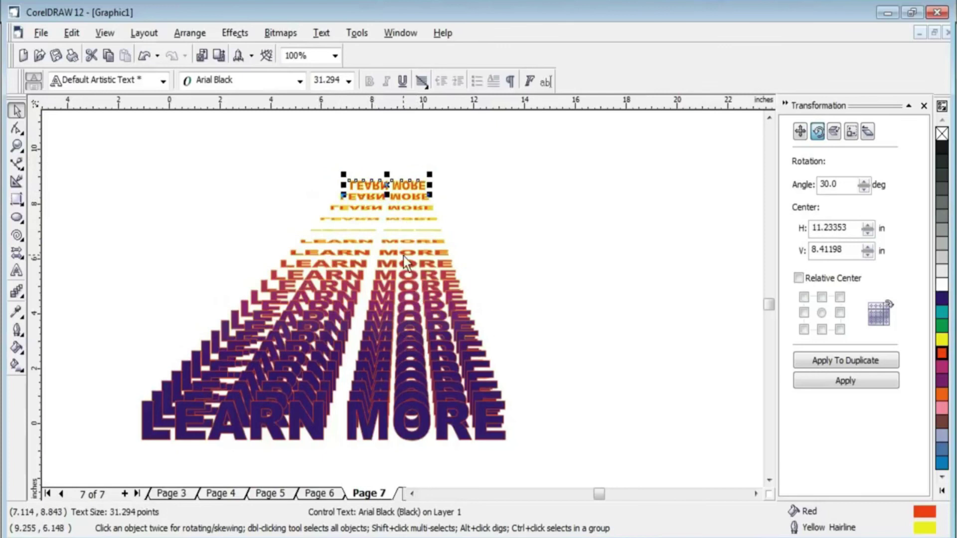
pyautogui.hotkey('ctrl', 'z')
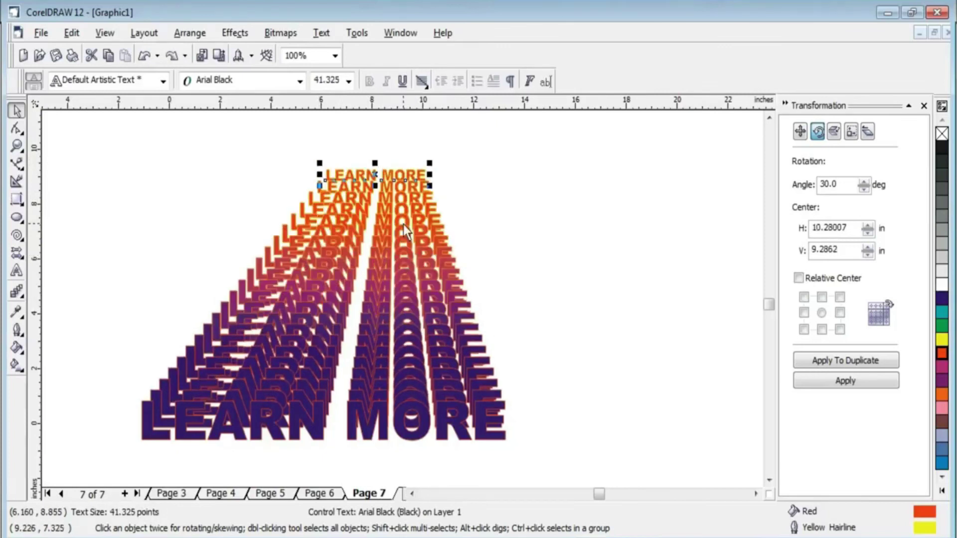
pyautogui.click(403, 227)
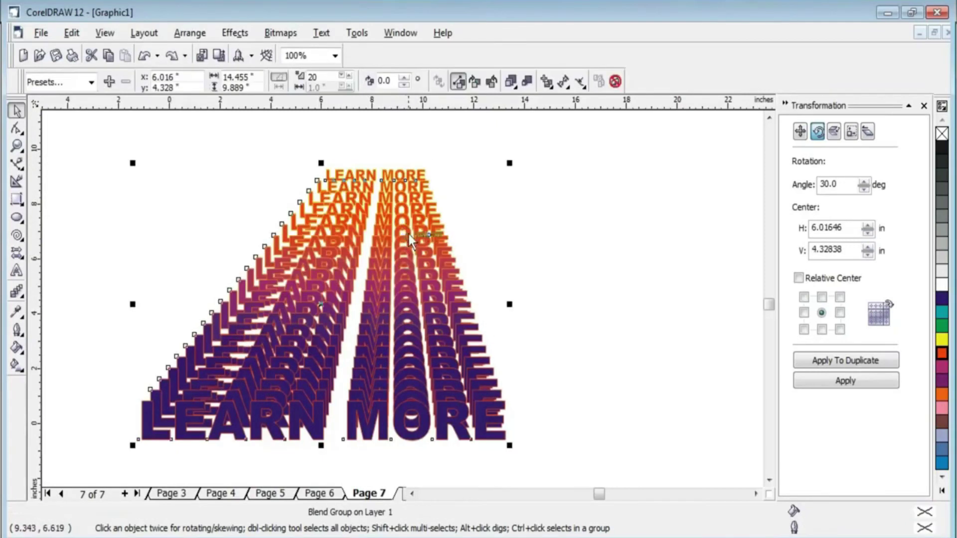
# Set the LEARN MORE blend's number of steps to 41.
pyautogui.click(341, 76)
pyautogui.click(341, 77)
pyautogui.click(341, 77)
pyautogui.click(341, 77)
pyautogui.click(341, 76)
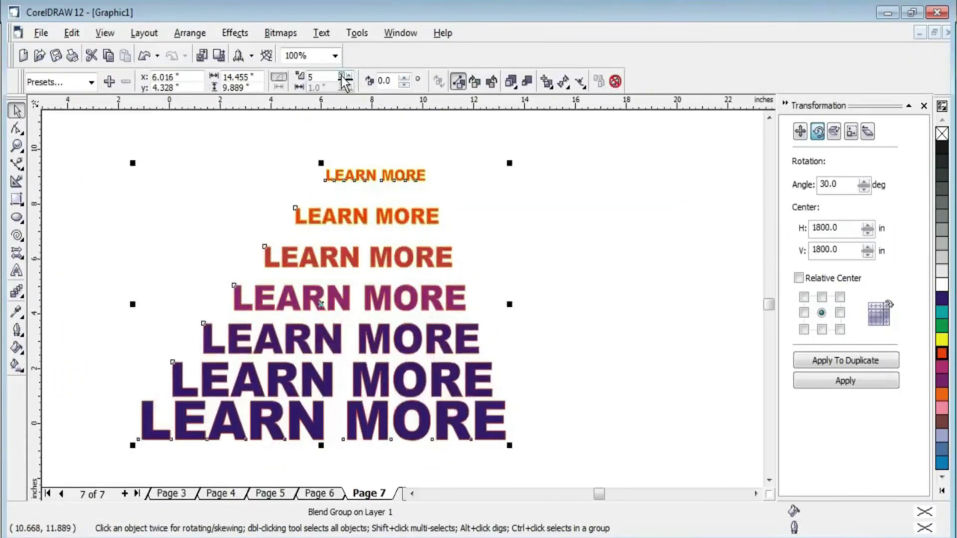
pyautogui.click(351, 77)
pyautogui.click(350, 77)
pyautogui.click(351, 77)
pyautogui.click(351, 77)
pyautogui.click(351, 76)
pyautogui.click(351, 77)
pyautogui.click(350, 77)
pyautogui.click(350, 77)
pyautogui.click(351, 77)
pyautogui.click(350, 77)
pyautogui.click(351, 77)
pyautogui.click(351, 77)
pyautogui.click(351, 76)
pyautogui.click(351, 77)
pyautogui.click(351, 76)
pyautogui.click(351, 77)
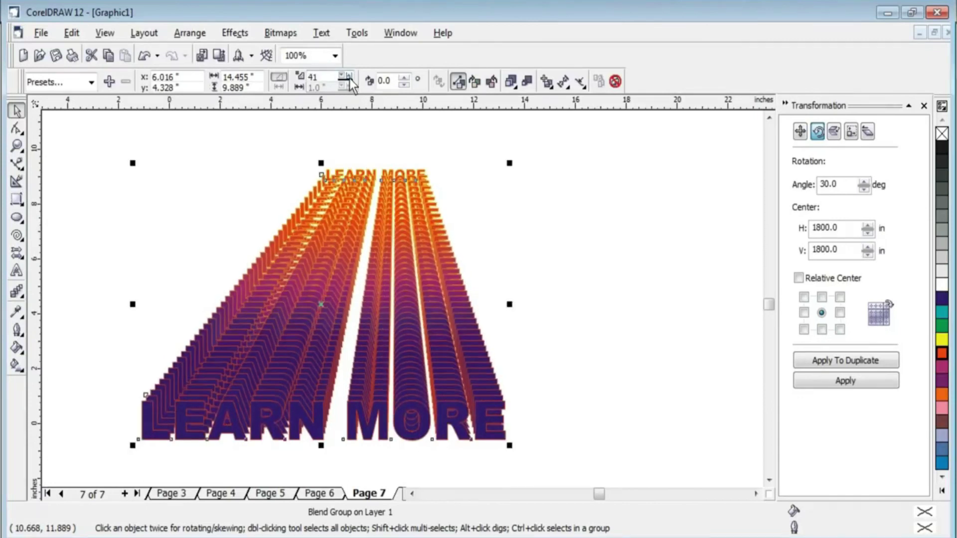
pyautogui.click(409, 272)
pyautogui.click(402, 278)
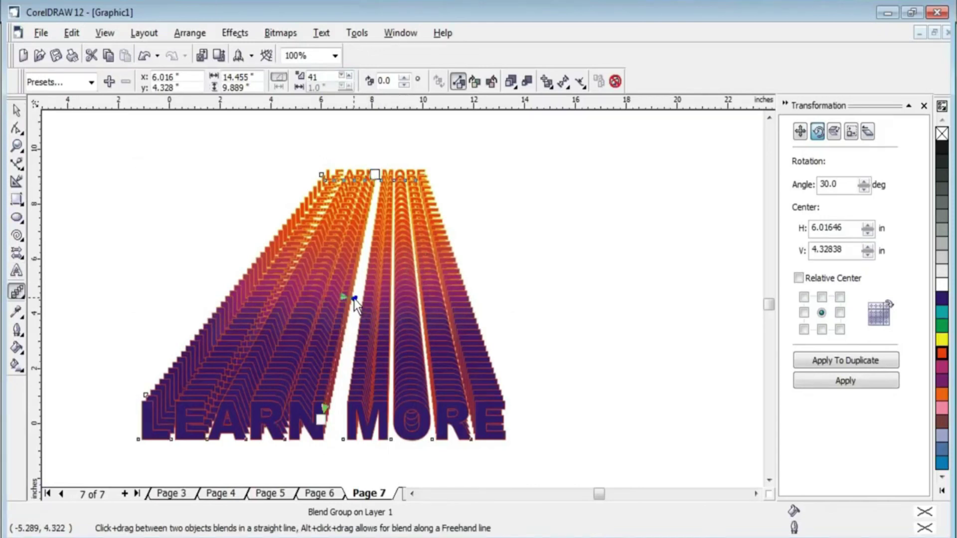
# Bunch the blend copies toward the big bottom LEARN MORE using the acceleration sliders.
pyautogui.moveTo(354, 298)
pyautogui.mouseDown()
pyautogui.moveTo(366, 237)
pyautogui.moveTo(354, 341)
pyautogui.mouseUp()
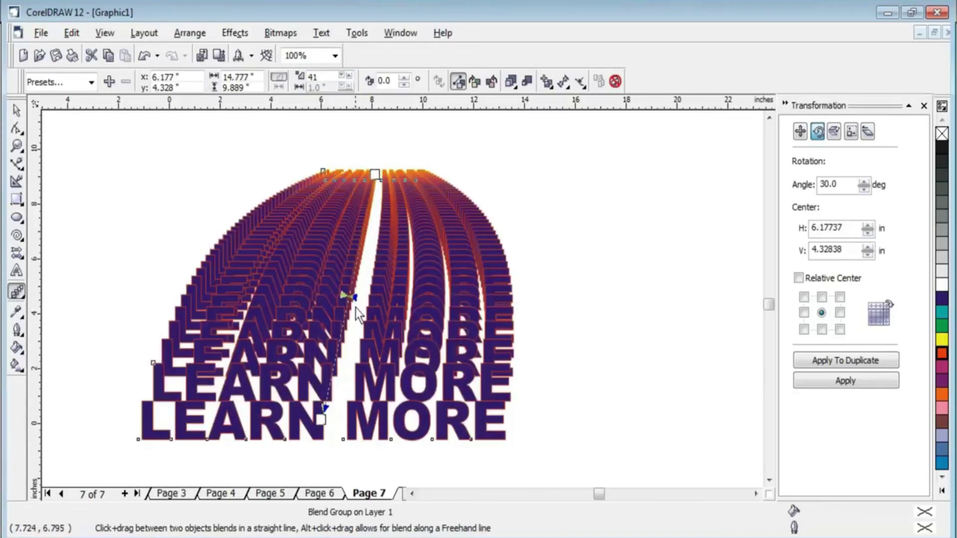
pyautogui.moveTo(346, 338); pyautogui.dragTo(335, 396)
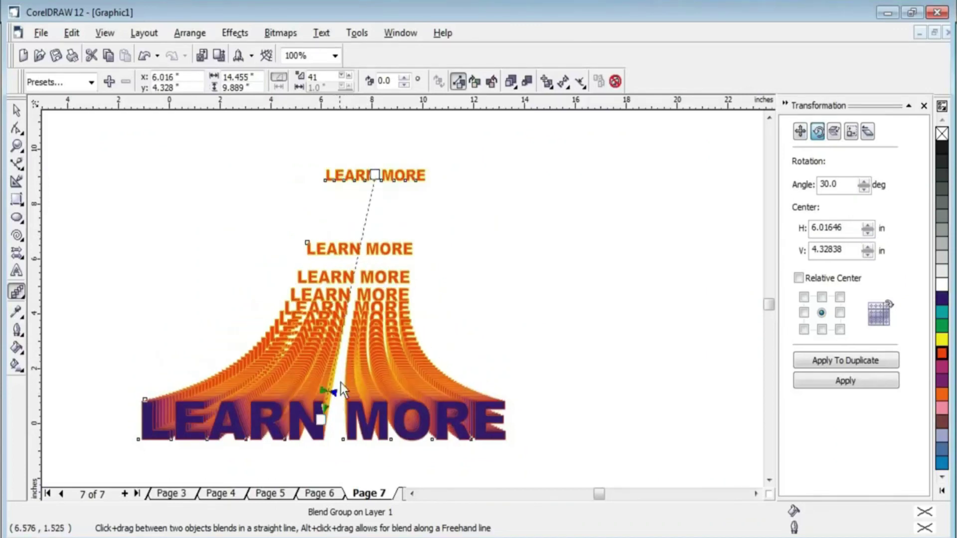
pyautogui.press('space')
pyautogui.click(431, 190)
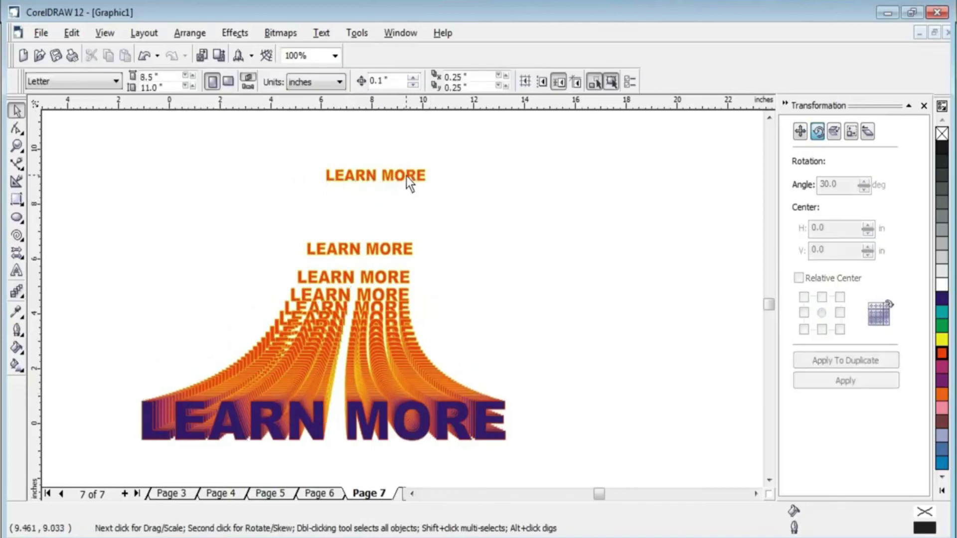
# Move the small top LEARN MORE lower and left, centred above the big word.
pyautogui.click(405, 177)
pyautogui.moveTo(398, 179)
pyautogui.mouseDown()
pyautogui.moveTo(361, 330)
pyautogui.moveTo(329, 354)
pyautogui.moveTo(202, 343)
pyautogui.moveTo(128, 301)
pyautogui.moveTo(134, 309)
pyautogui.moveTo(469, 281)
pyautogui.mouseUp()
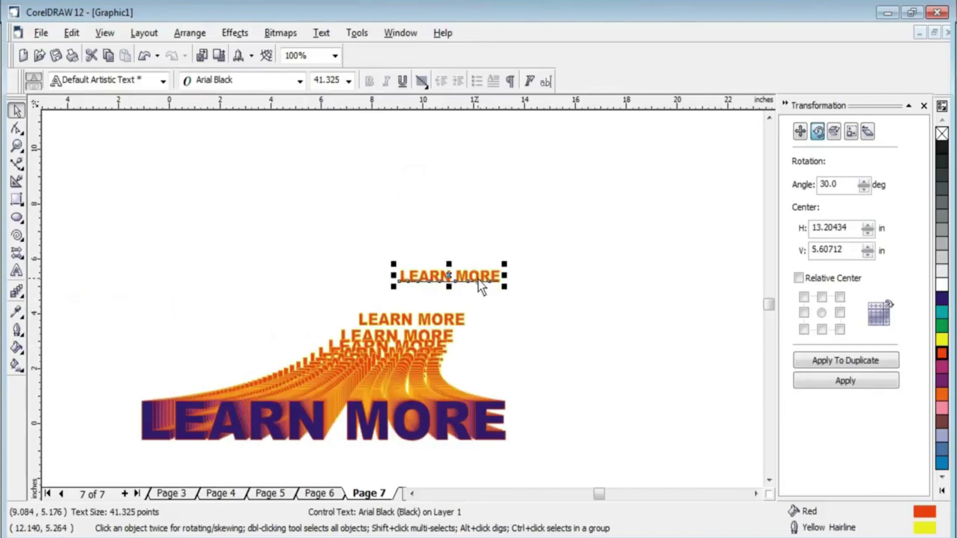
pyautogui.doubleClick(478, 279)
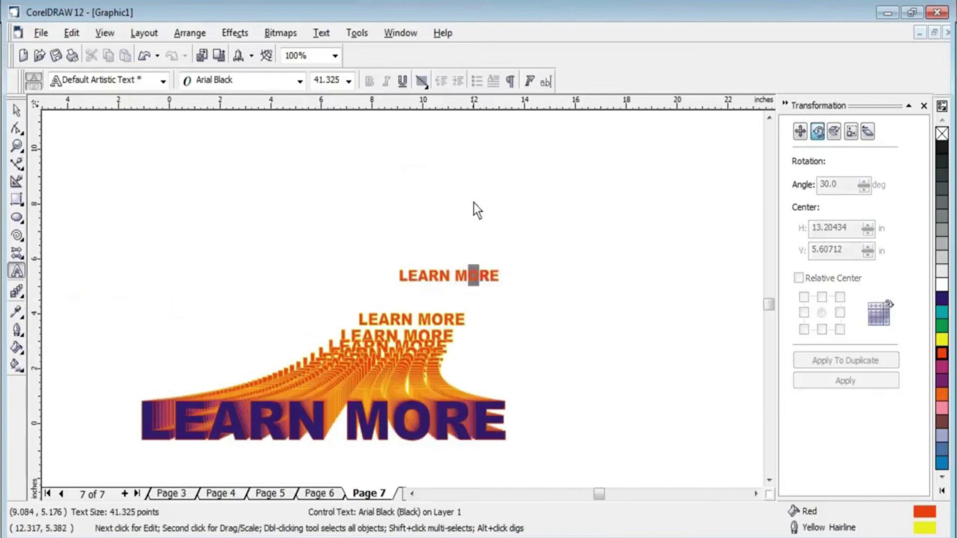
pyautogui.click(17, 110)
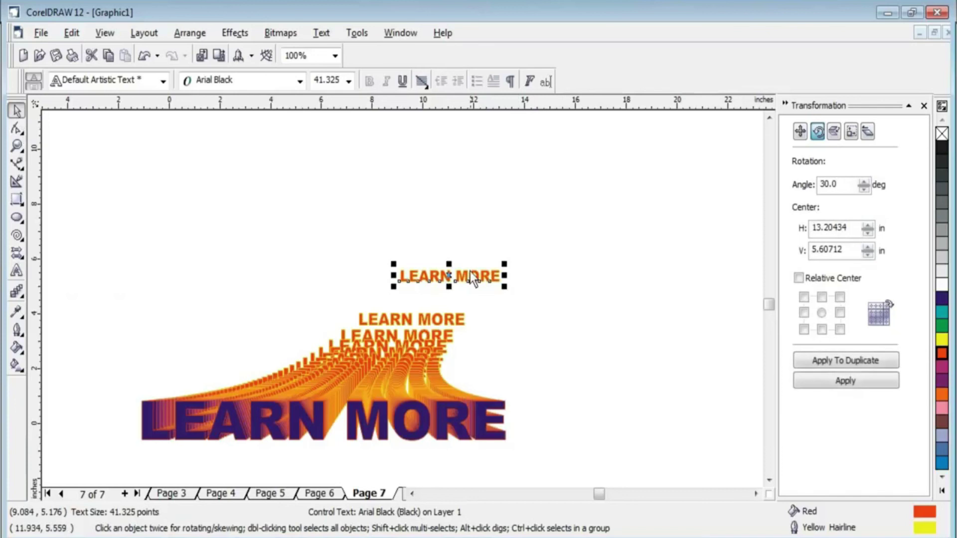
pyautogui.moveTo(468, 275); pyautogui.dragTo(281, 217)
pyautogui.moveTo(170, 188)
pyautogui.mouseDown()
pyautogui.moveTo(134, 180)
pyautogui.moveTo(211, 217)
pyautogui.moveTo(331, 307)
pyautogui.moveTo(331, 396)
pyautogui.moveTo(327, 289)
pyautogui.moveTo(325, 311)
pyautogui.mouseUp()
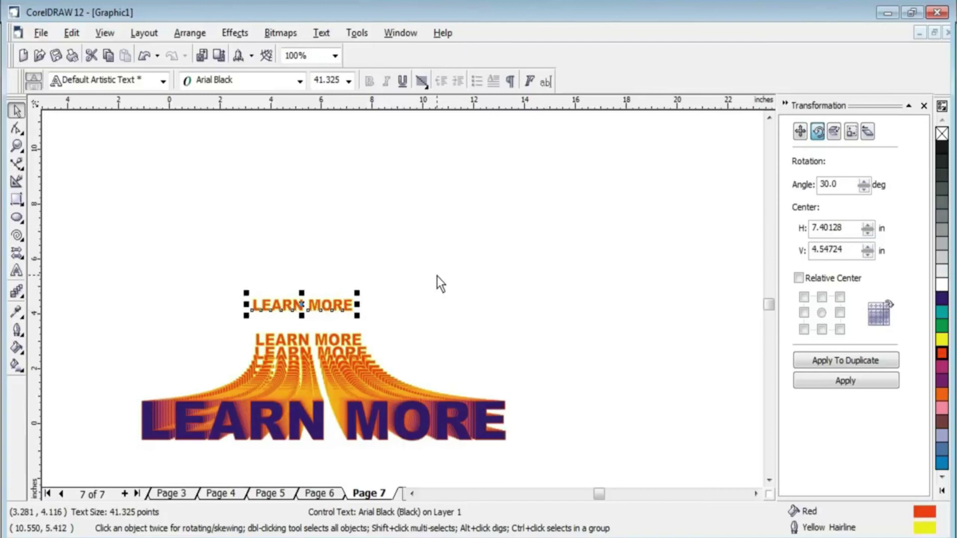
pyautogui.click(480, 295)
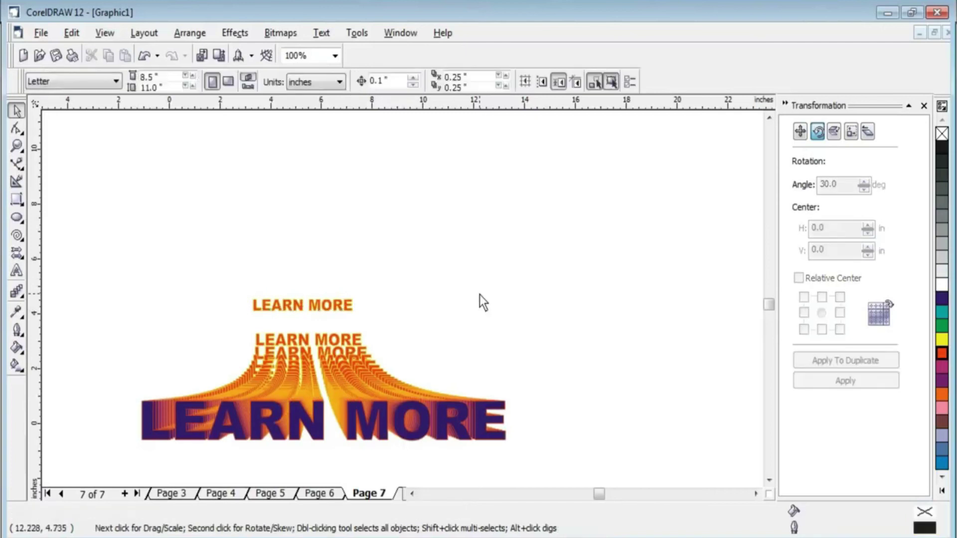
pyautogui.scroll(-1, 378, 297)
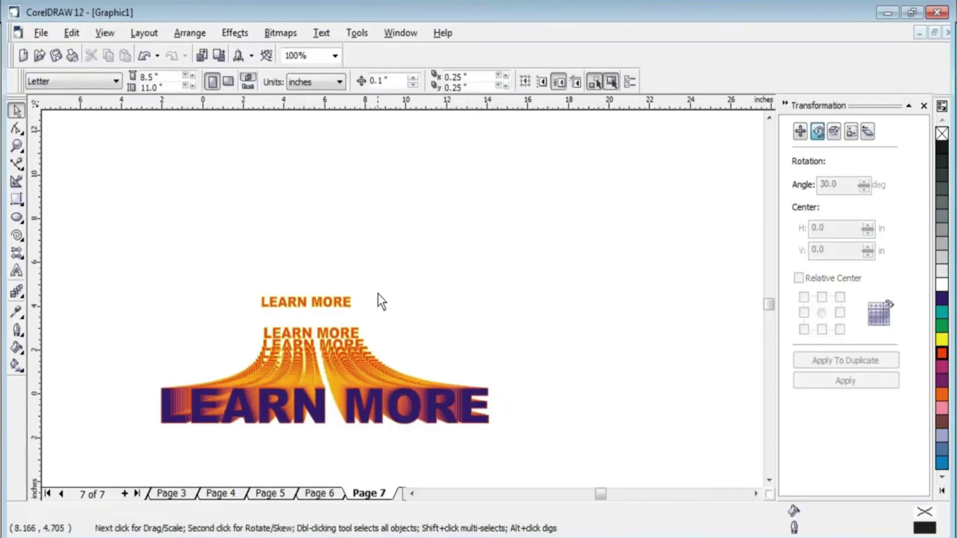
pyautogui.scroll(1, 315, 456)
pyautogui.scroll(1, 336, 379)
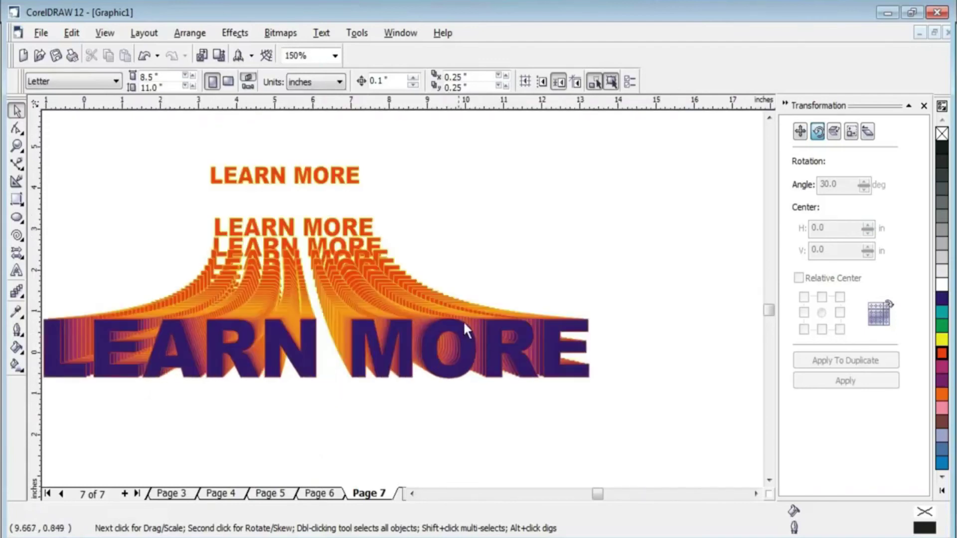
pyautogui.scroll(-1, 415, 374)
pyautogui.scroll(1, 414, 374)
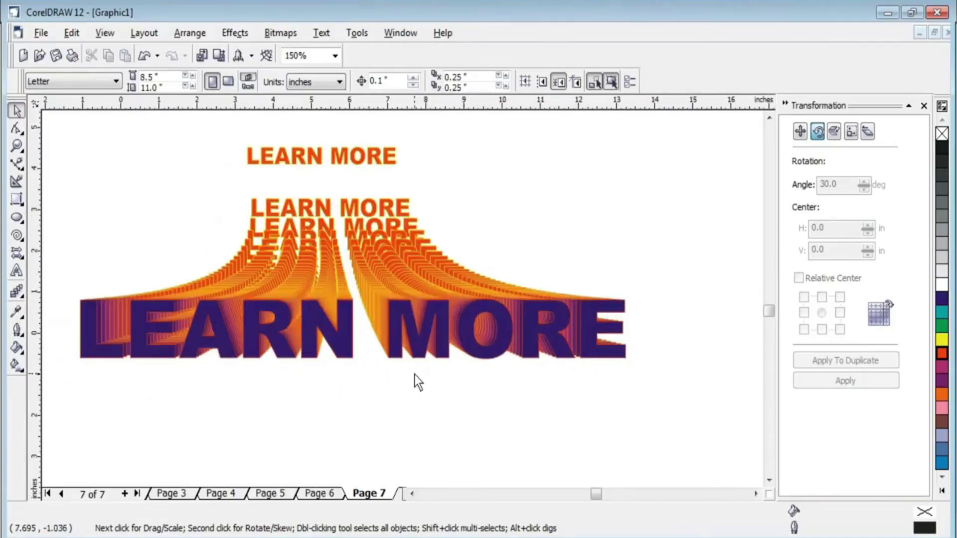
# Fill the big bottom LEARN MORE with white.
pyautogui.click(414, 328)
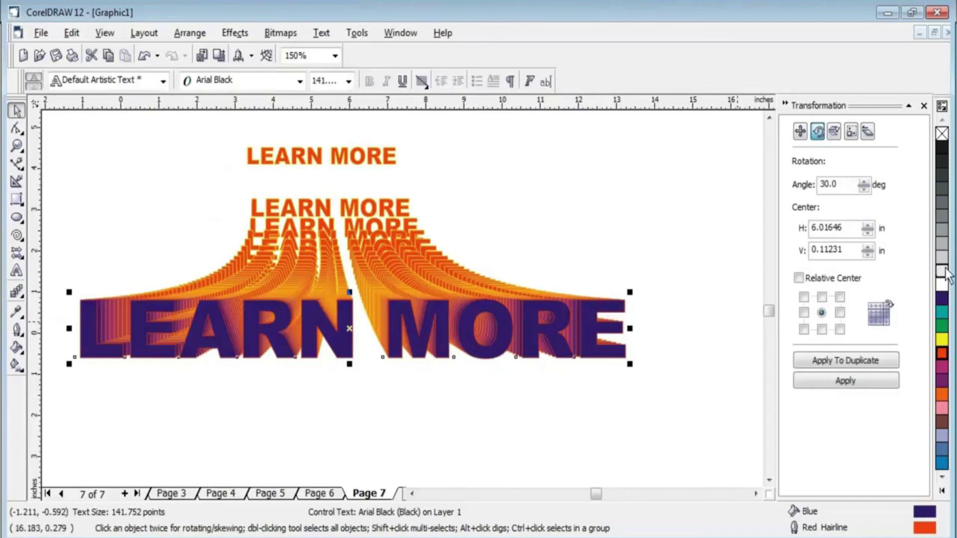
pyautogui.click(942, 285)
pyautogui.click(941, 284)
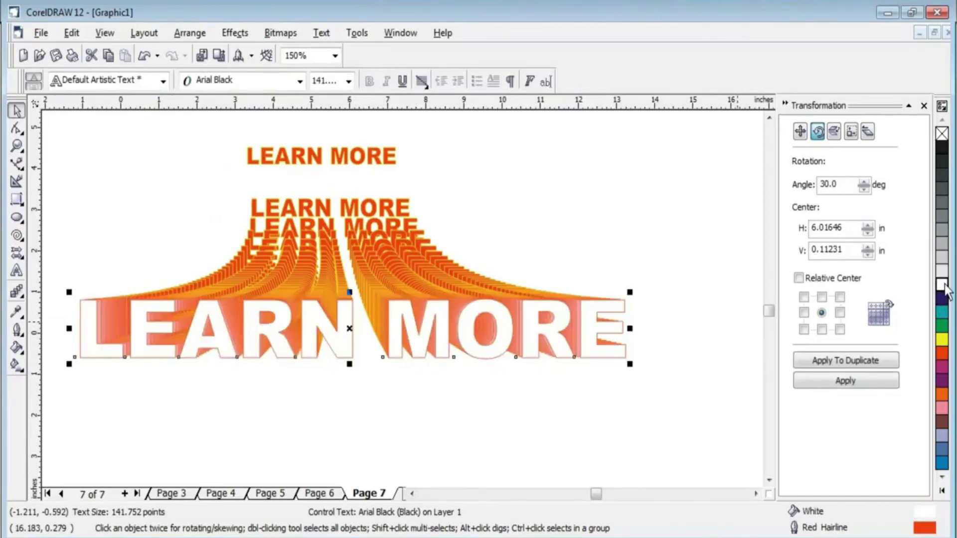
pyautogui.click(709, 248)
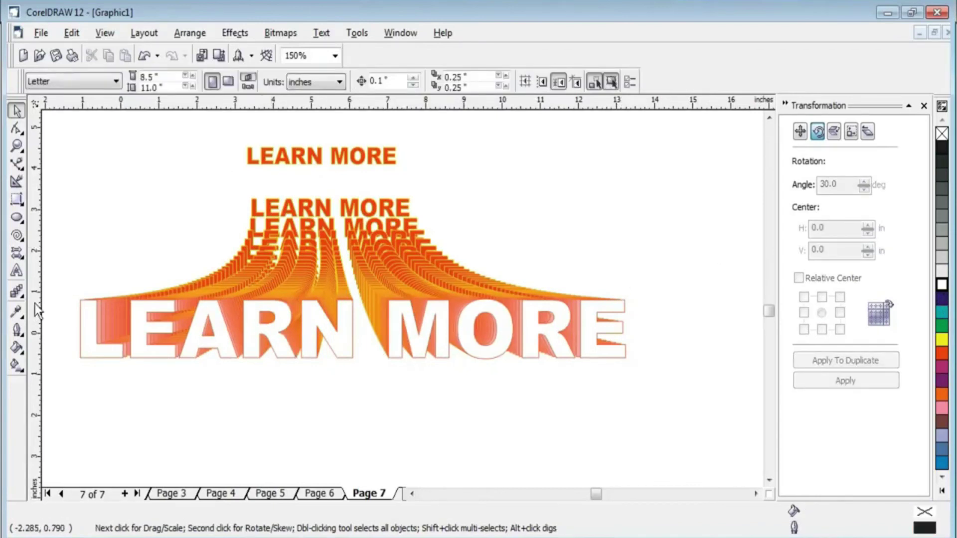
# Add a yellow outward contour around the big LEARN MORE, then add a blank Page 8.
pyautogui.click(24, 298)
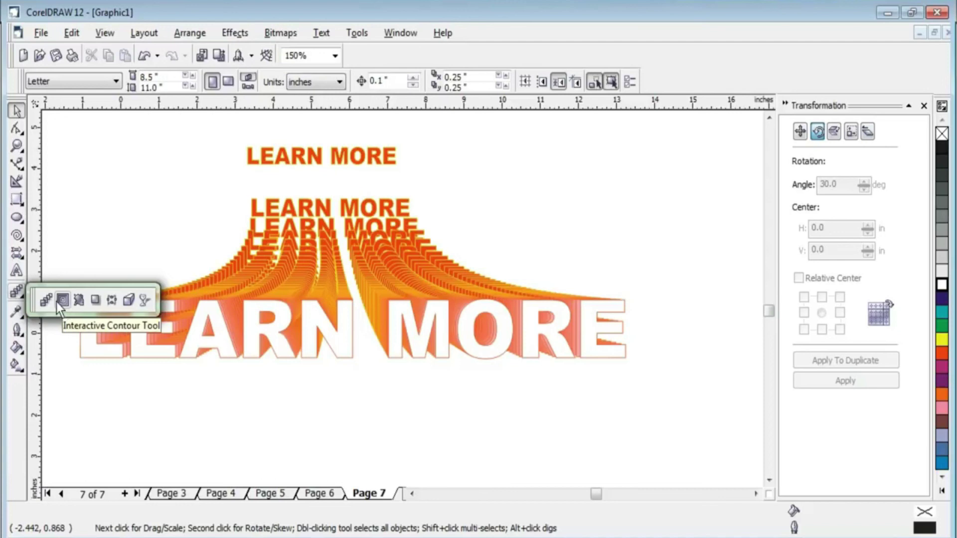
pyautogui.click(57, 302)
pyautogui.click(135, 334)
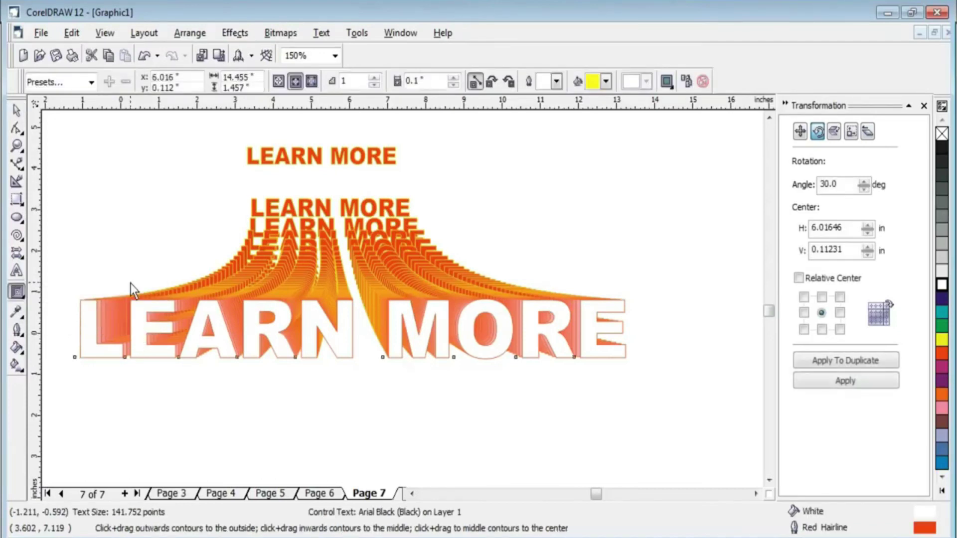
pyautogui.moveTo(137, 310); pyautogui.dragTo(129, 282)
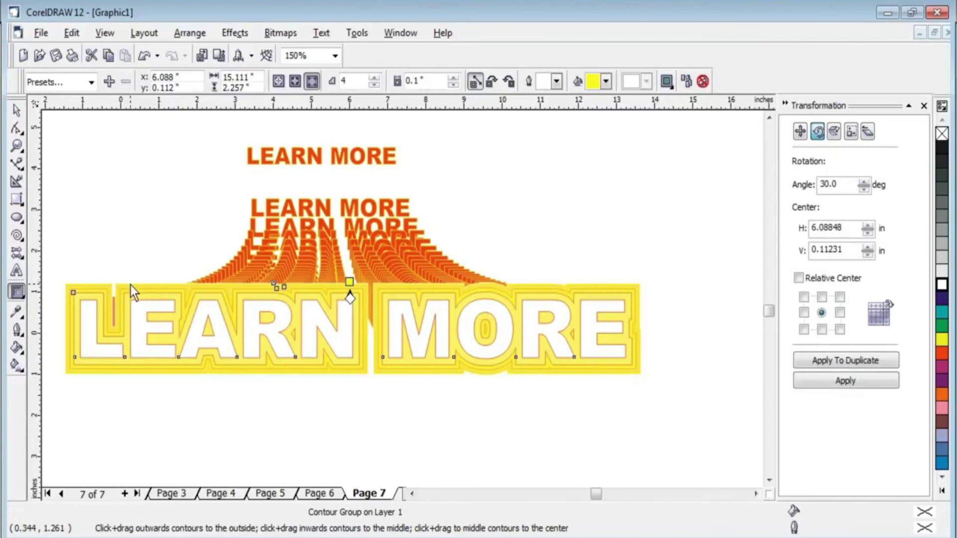
pyautogui.click(16, 110)
pyautogui.click(71, 159)
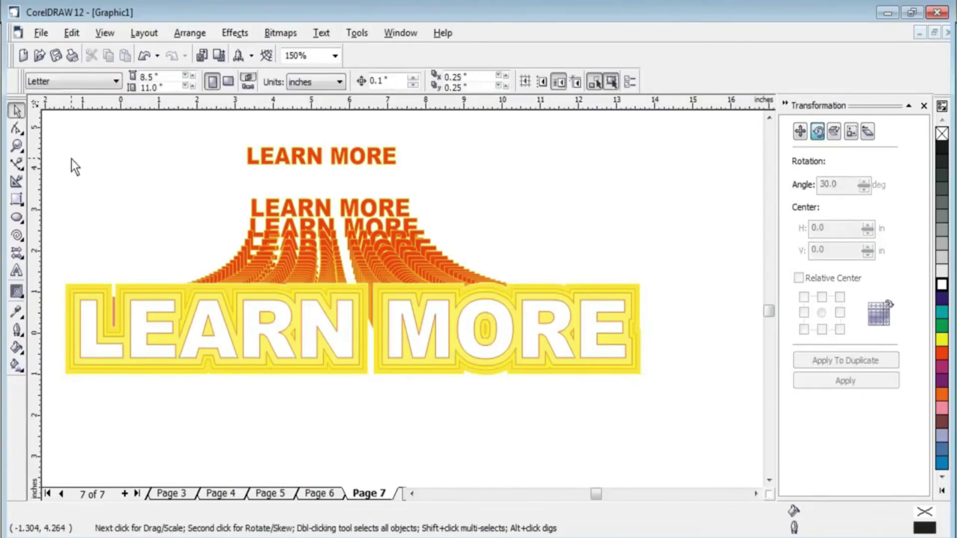
pyautogui.click(123, 494)
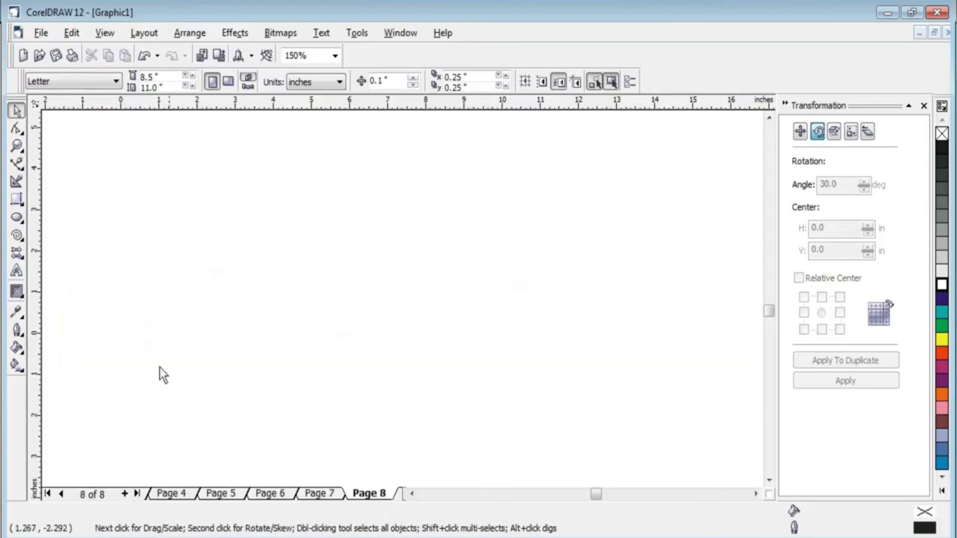
# Type COMPLETE TECHNOLOGY on Page 8 and enlarge it to about 58 pt.
pyautogui.click(21, 298)
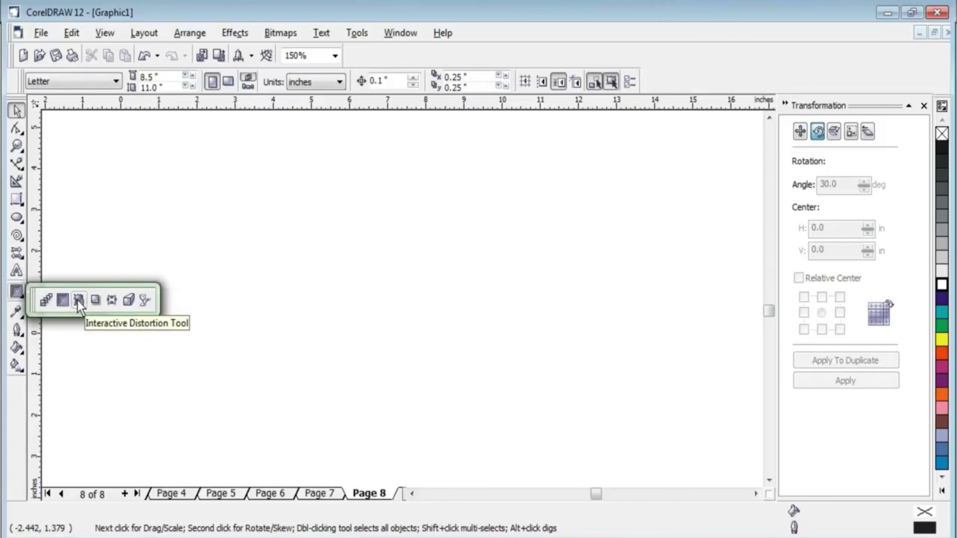
pyautogui.click(16, 271)
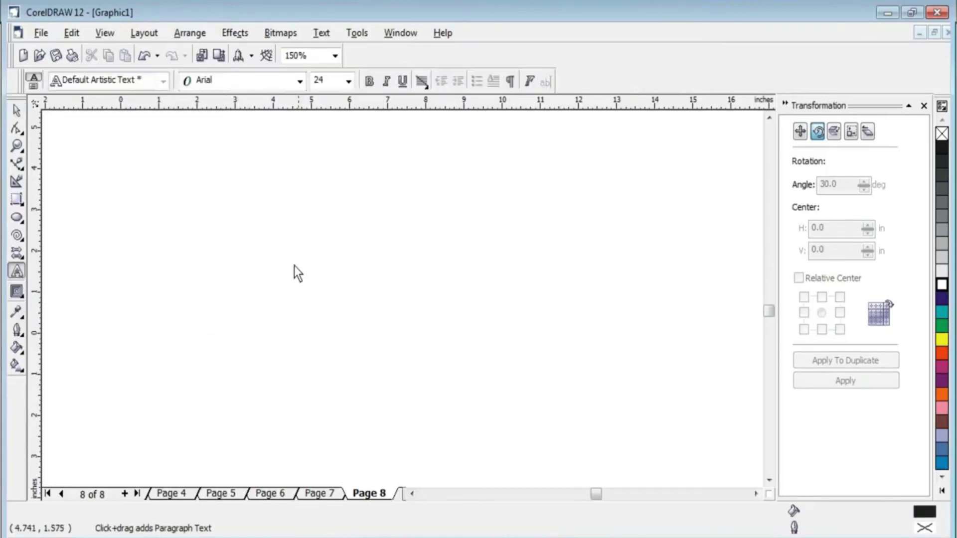
pyautogui.click(223, 266)
pyautogui.write('COMPLETE TECHNOLOGY')
pyautogui.click(16, 110)
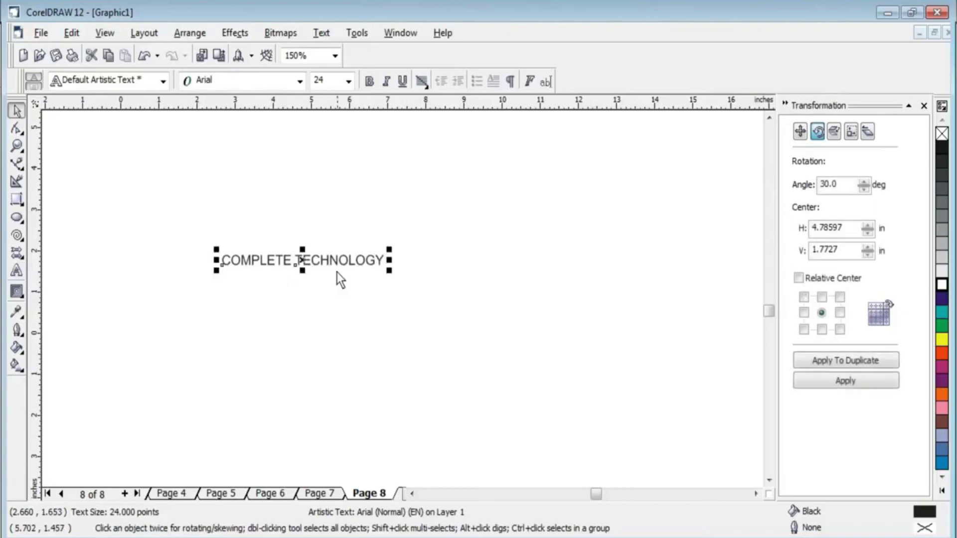
pyautogui.moveTo(389, 274); pyautogui.dragTo(594, 320)
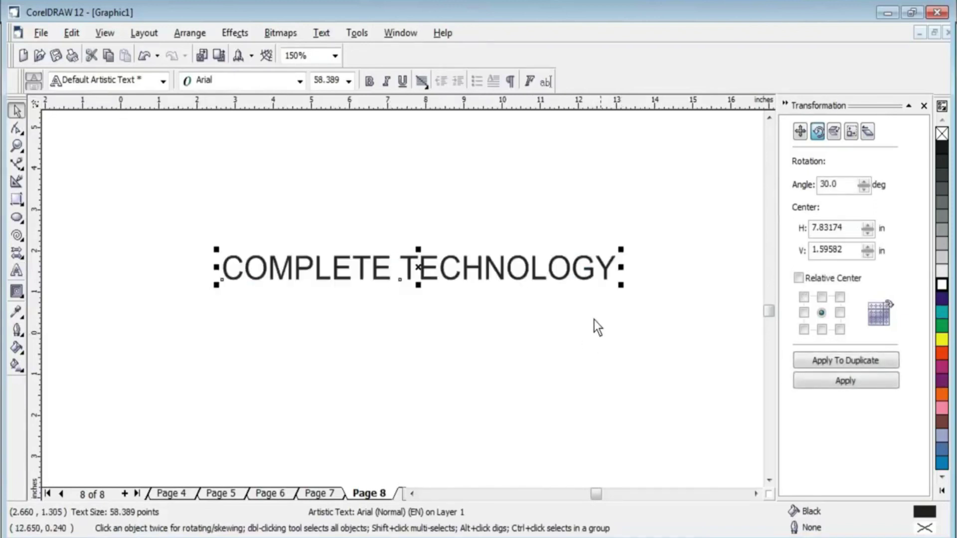
pyautogui.moveTo(482, 265); pyautogui.dragTo(430, 295)
# Make COMPLETE TECHNOLOGY bold Arial Black, reposition it, and enlarge it to about 71 pt.
pyautogui.click(369, 81)
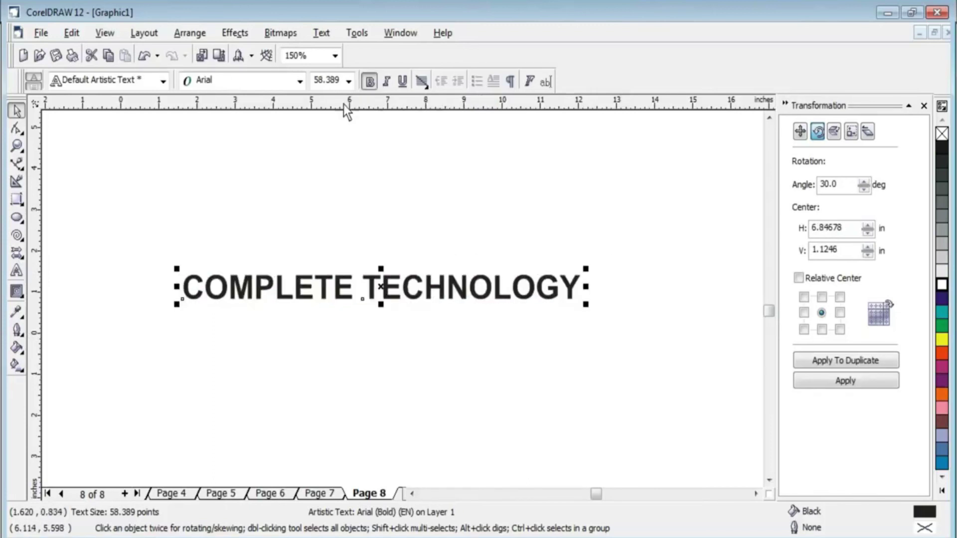
pyautogui.click(255, 79)
pyautogui.click(235, 114)
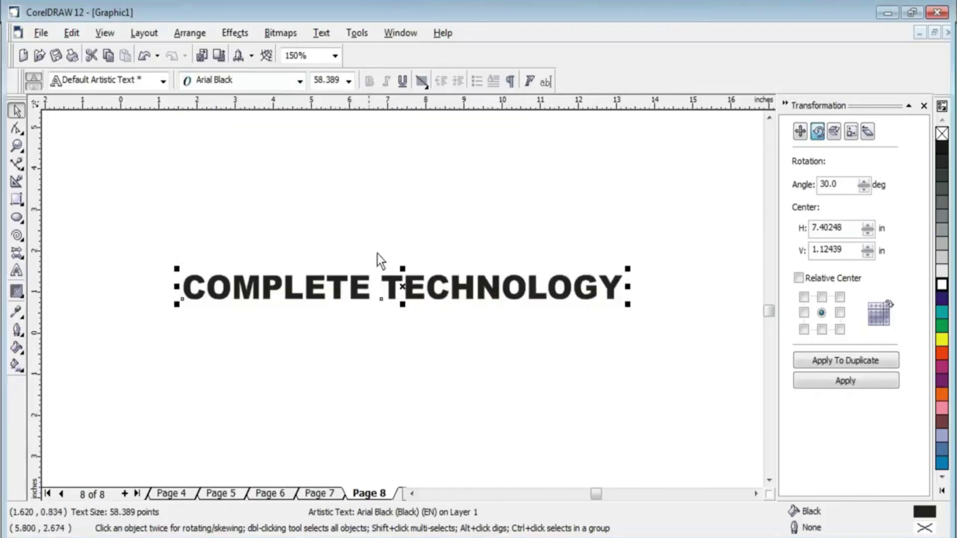
pyautogui.moveTo(395, 286); pyautogui.dragTo(328, 270)
pyautogui.moveTo(562, 294); pyautogui.dragTo(660, 325)
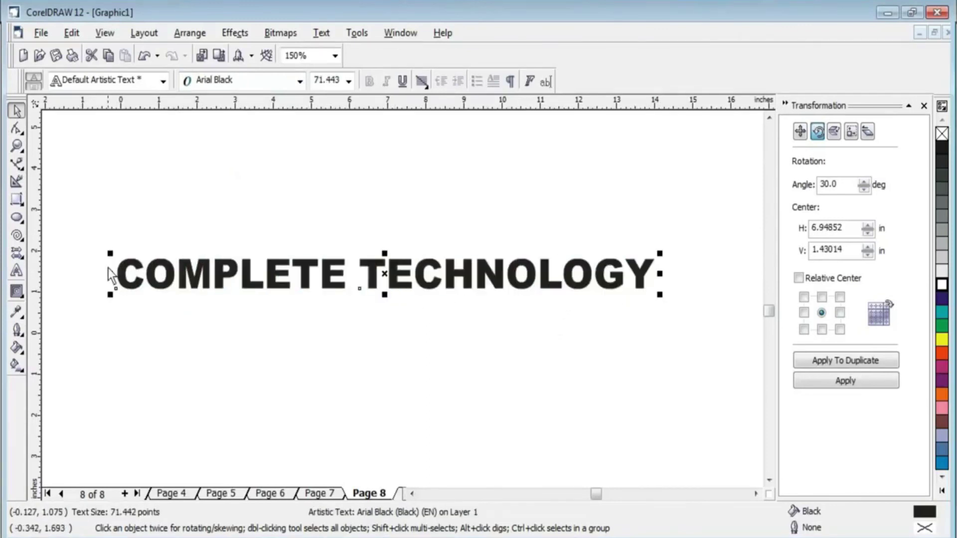
pyautogui.click(22, 299)
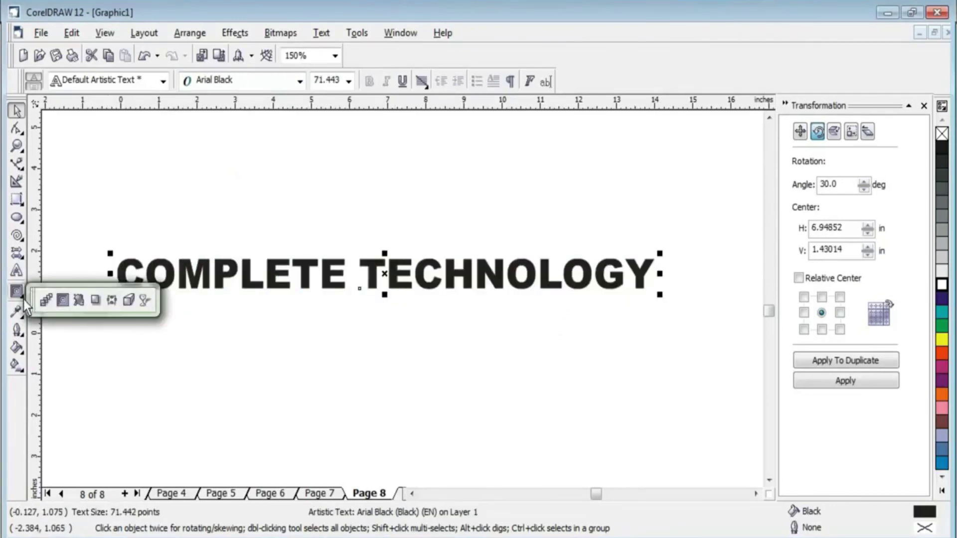
# Try an interactive distortion on COMPLETE TECHNOLOGY, then undo it.
pyautogui.click(83, 303)
pyautogui.moveTo(320, 277); pyautogui.dragTo(330, 303)
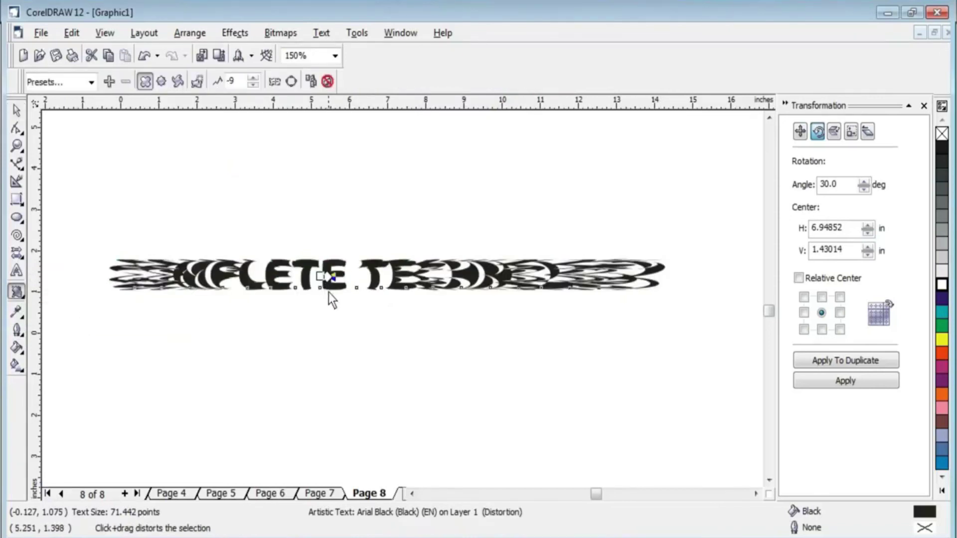
pyautogui.moveTo(325, 277); pyautogui.dragTo(334, 295)
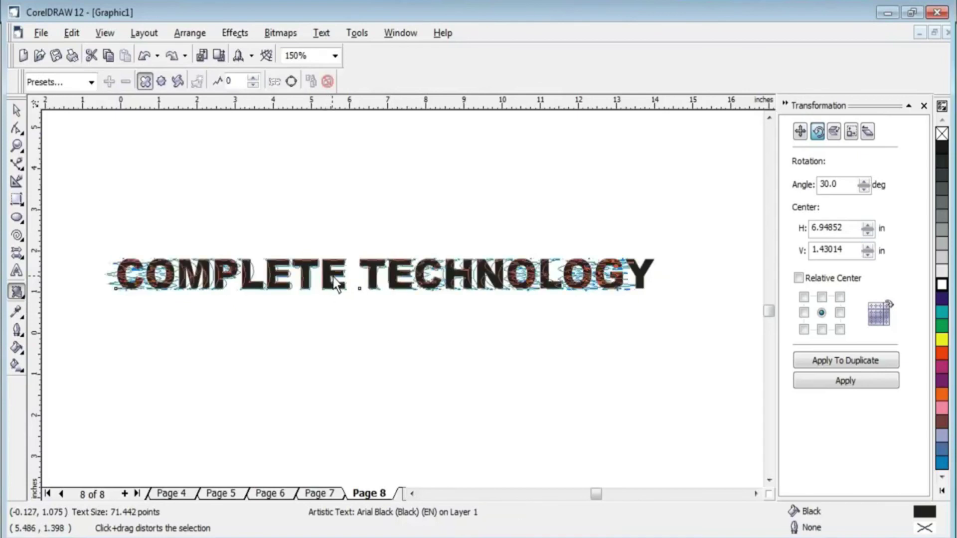
pyautogui.hotkey('ctrl', 'z')
pyautogui.scroll(1, 325, 273)
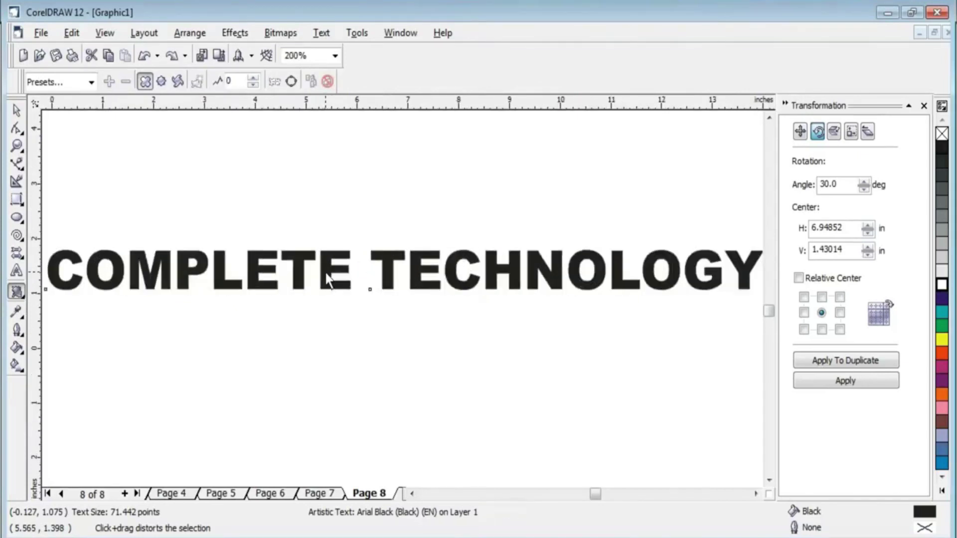
pyautogui.scroll(1, 324, 271)
# Apply a zipper distortion to COMPLETE TECHNOLOGY and deselect it.
pyautogui.moveTo(324, 271); pyautogui.dragTo(332, 275)
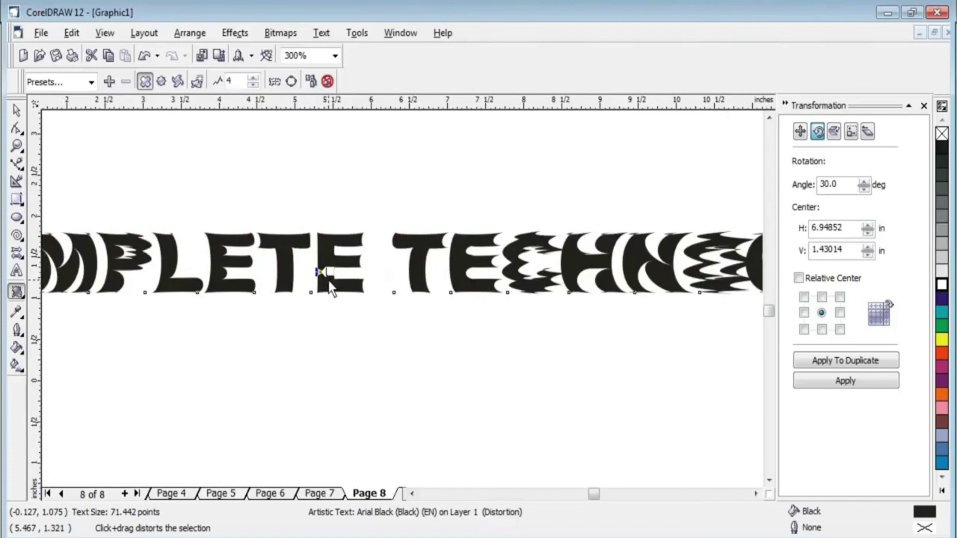
pyautogui.scroll(-1, 328, 283)
pyautogui.scroll(-1, 327, 287)
pyautogui.scroll(-2, 327, 289)
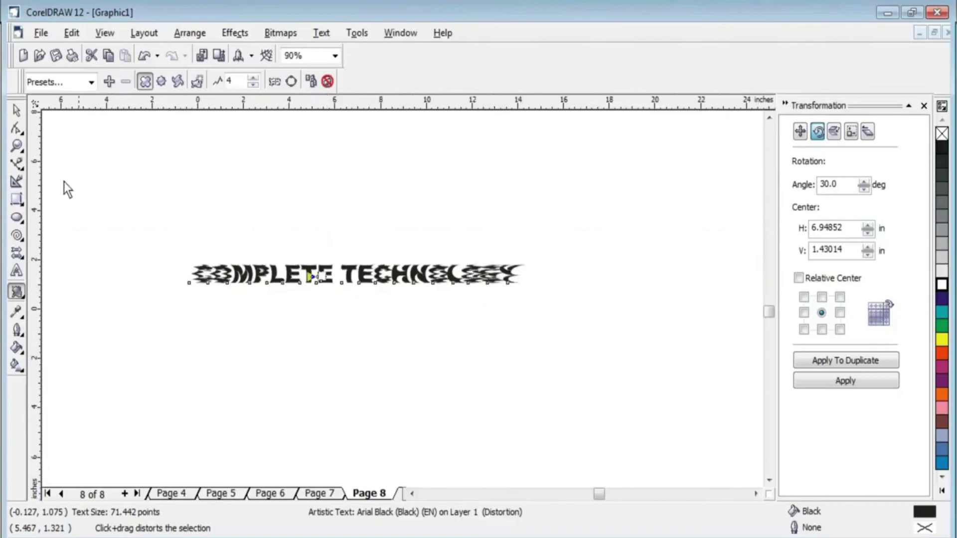
pyautogui.click(16, 110)
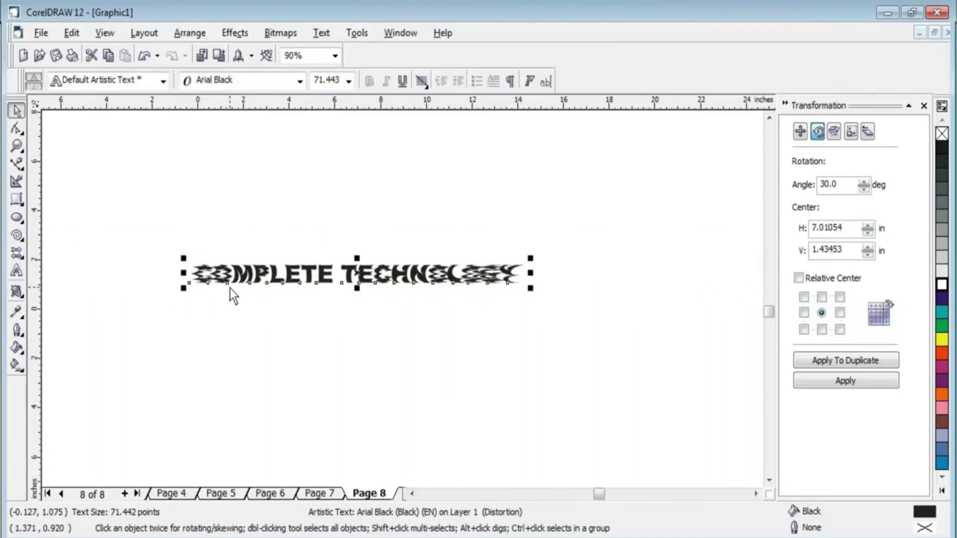
pyautogui.click(292, 225)
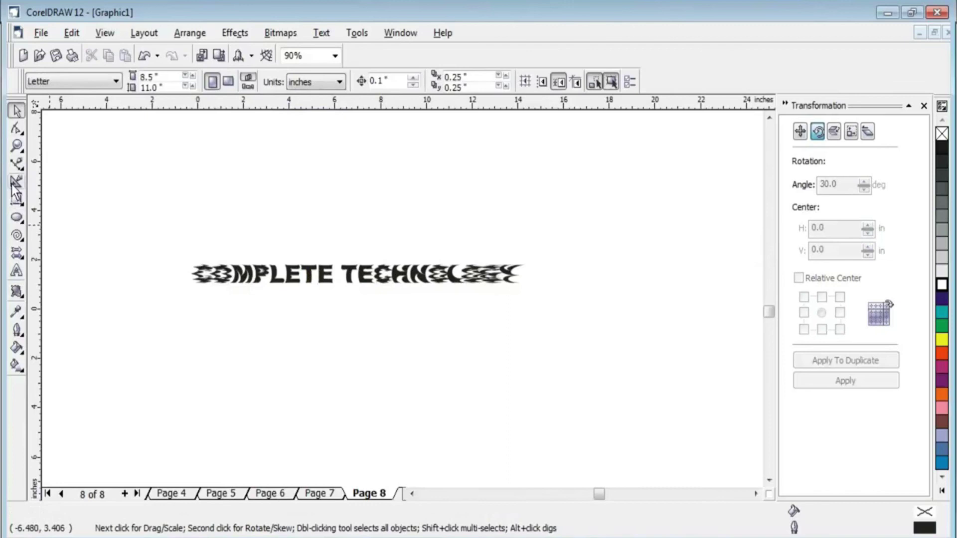
pyautogui.click(24, 204)
# Draw a circle below the text with red fill and yellow outline.
pyautogui.click(22, 222)
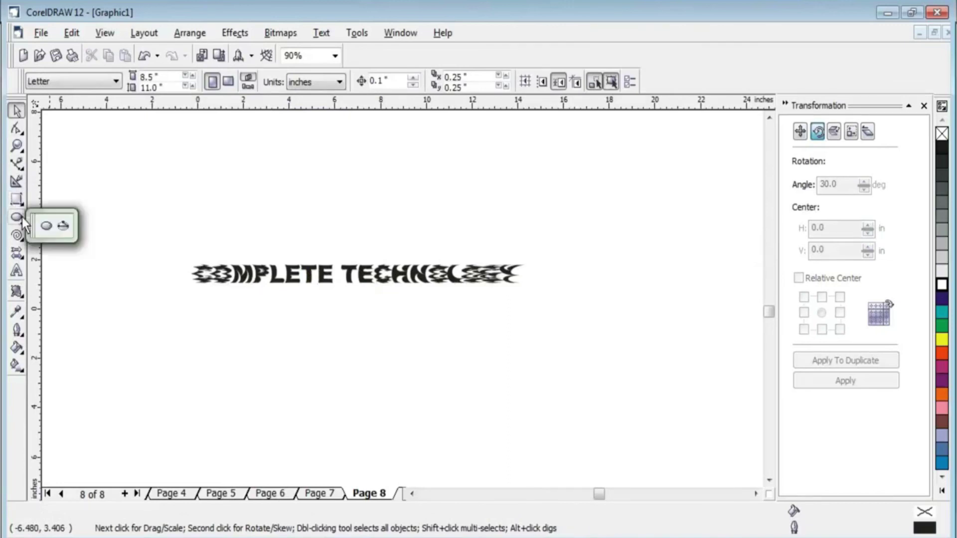
pyautogui.moveTo(312, 332); pyautogui.dragTo(417, 426)
pyautogui.click(941, 348)
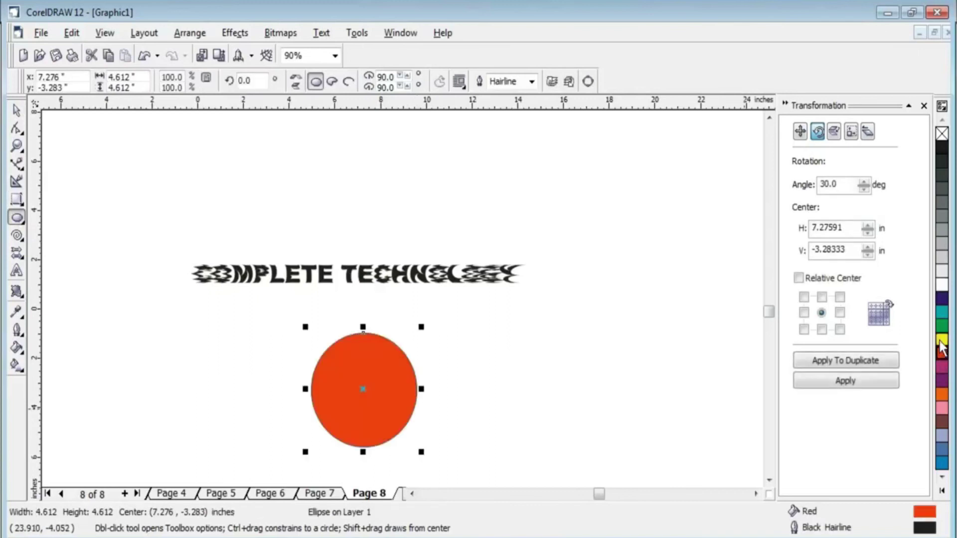
pyautogui.rightClick(939, 343)
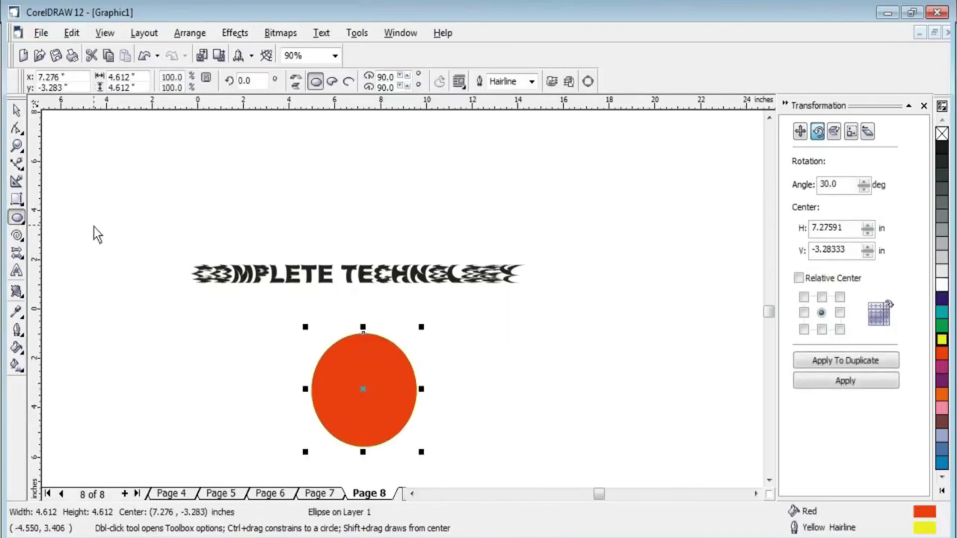
# Push/pull-distort the red circle into a star, then undo the distortion.
pyautogui.click(18, 293)
pyautogui.moveTo(358, 390)
pyautogui.mouseDown()
pyautogui.moveTo(464, 378)
pyautogui.moveTo(312, 382)
pyautogui.mouseUp()
pyautogui.scroll(-1, 391, 327)
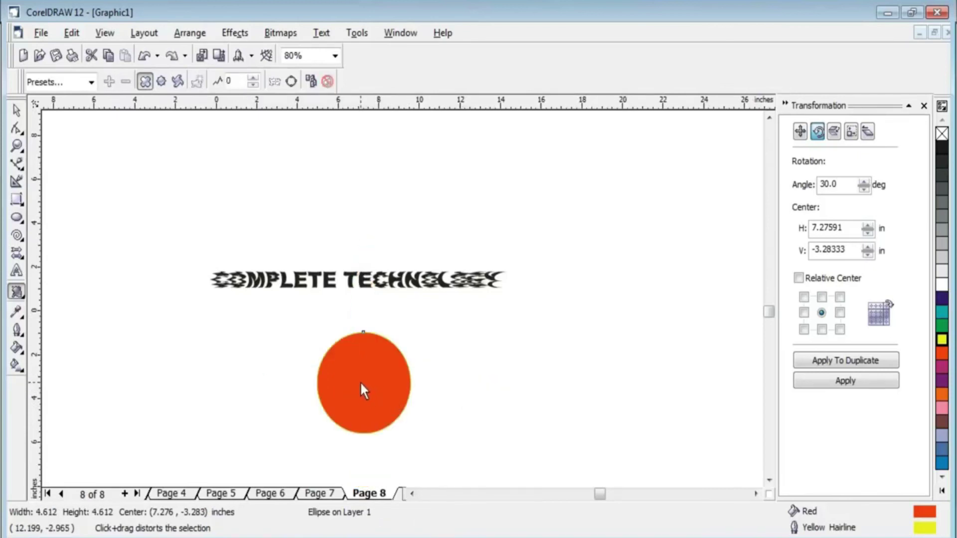
pyautogui.moveTo(312, 383); pyautogui.dragTo(254, 382)
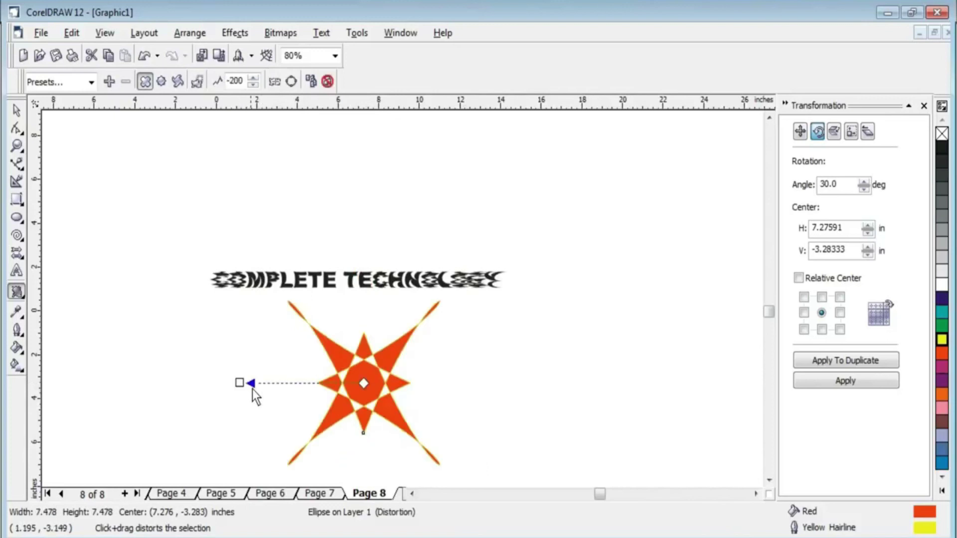
pyautogui.moveTo(348, 384)
pyautogui.mouseDown()
pyautogui.moveTo(371, 387)
pyautogui.moveTo(250, 390)
pyautogui.mouseUp()
pyautogui.hotkey('ctrl', 'z')
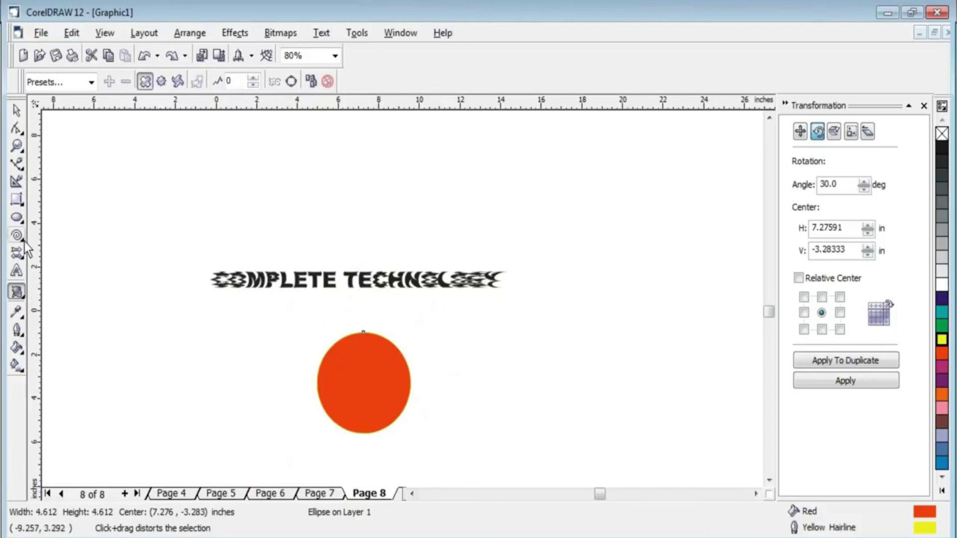
pyautogui.click(22, 221)
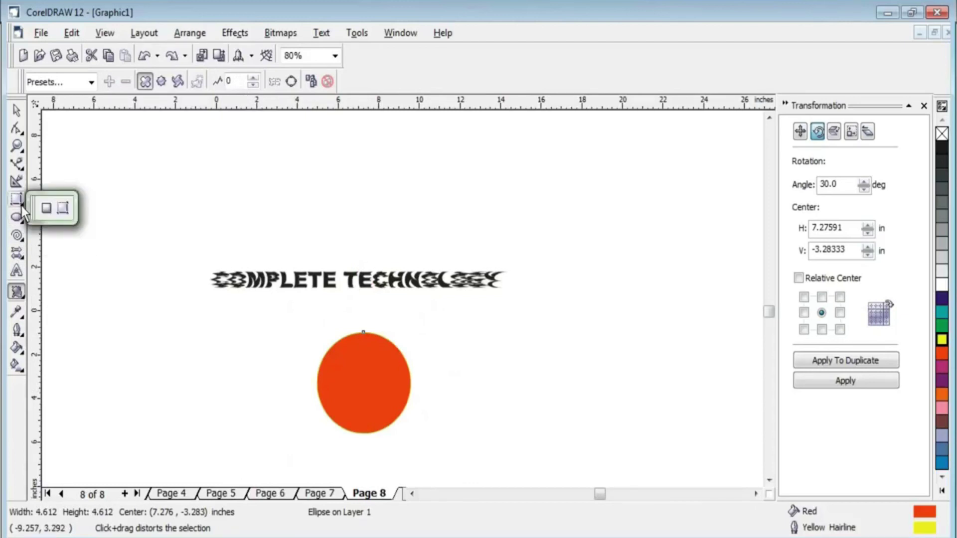
# Set the Polygon tool to Star with 5 points and draw a star above COMPLETE TECHNOLOGY.
pyautogui.click(18, 235)
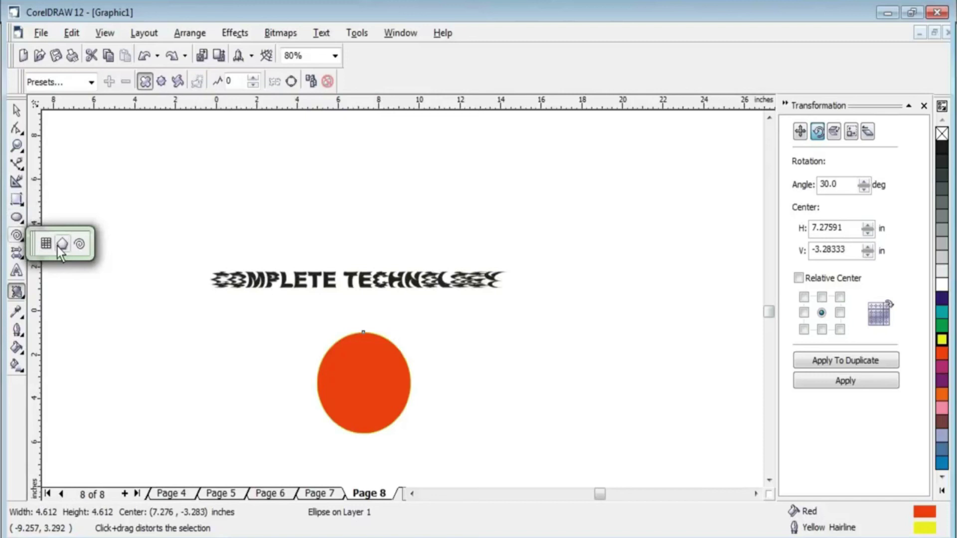
pyautogui.click(61, 245)
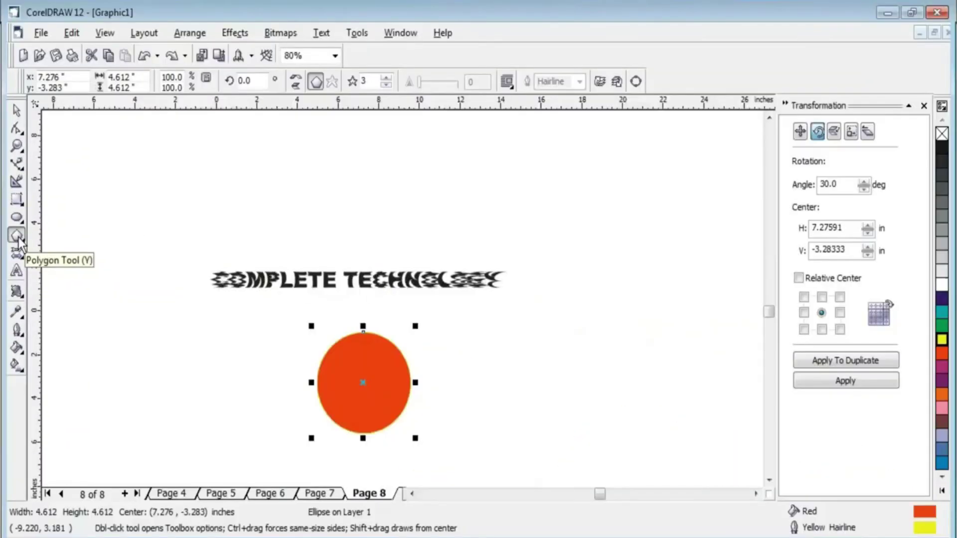
pyautogui.doubleClick(17, 238)
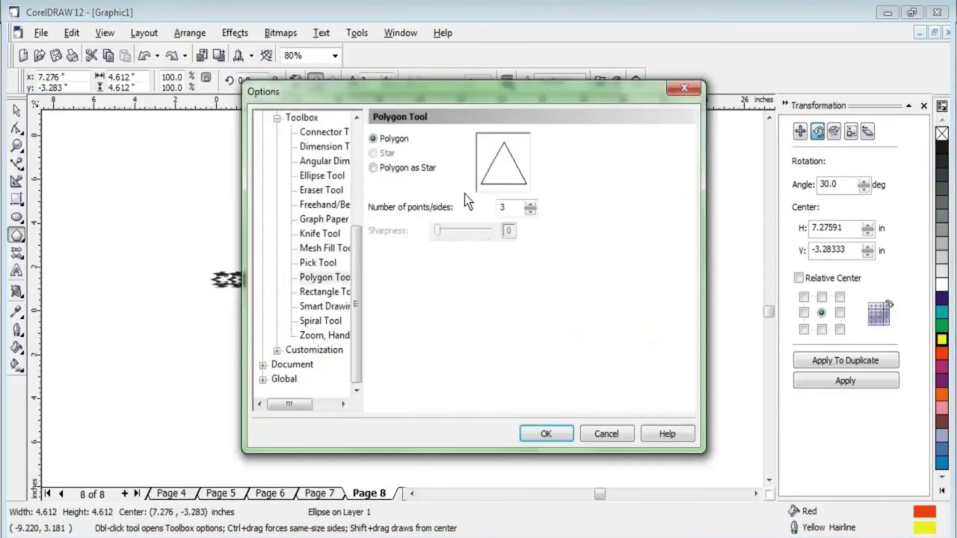
pyautogui.click(407, 169)
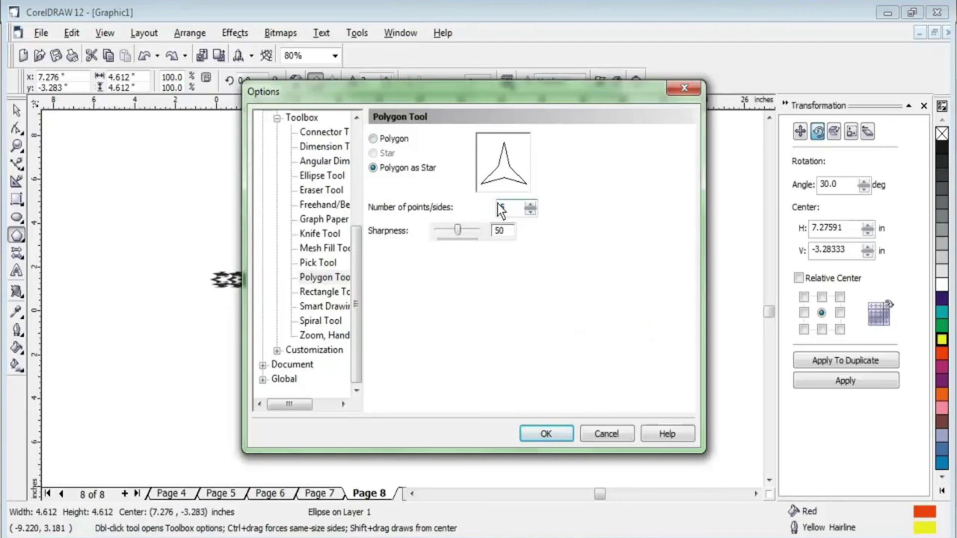
pyautogui.write('5')
pyautogui.press('Tab')
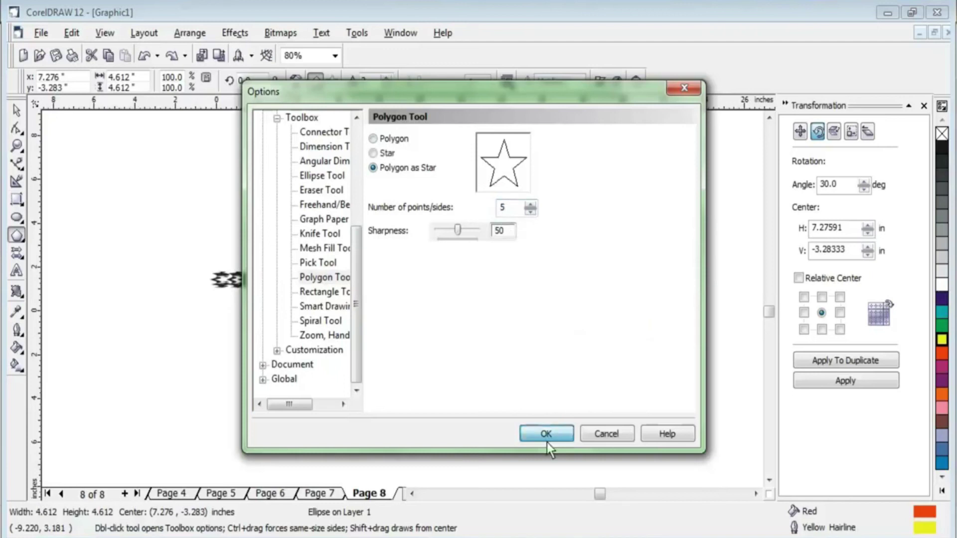
pyautogui.click(546, 434)
pyautogui.moveTo(303, 141)
pyautogui.mouseDown()
pyautogui.moveTo(369, 220)
pyautogui.moveTo(415, 248)
pyautogui.mouseUp()
pyautogui.press('super')
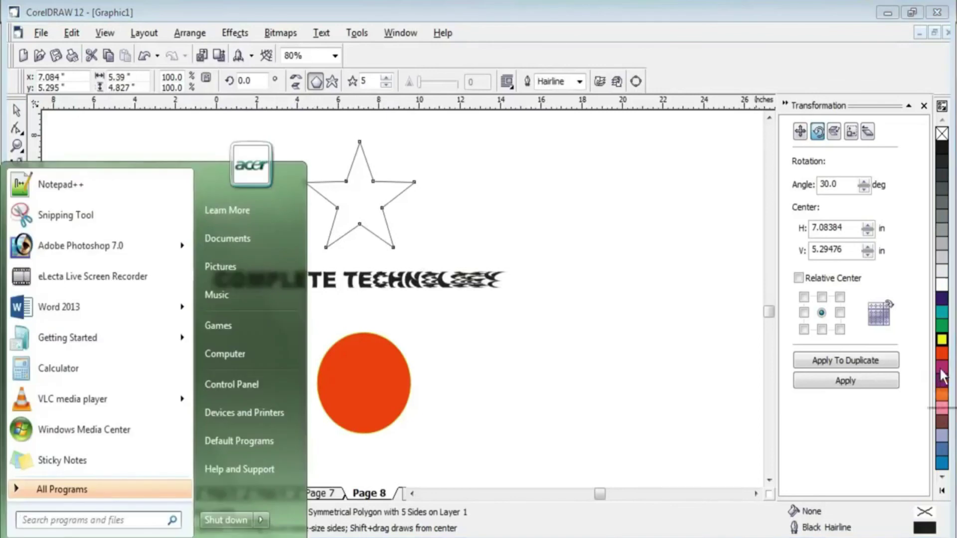
# Fill the star magenta with a purple outline and push-pull distort it into a spiky starburst.
pyautogui.click(941, 367)
pyautogui.rightClick(941, 380)
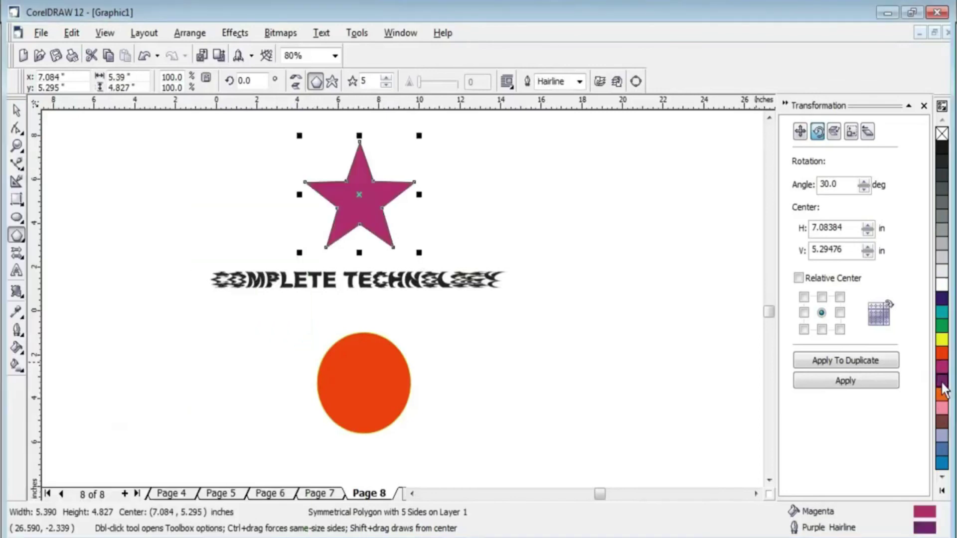
pyautogui.click(17, 290)
pyautogui.moveTo(358, 200); pyautogui.dragTo(307, 200)
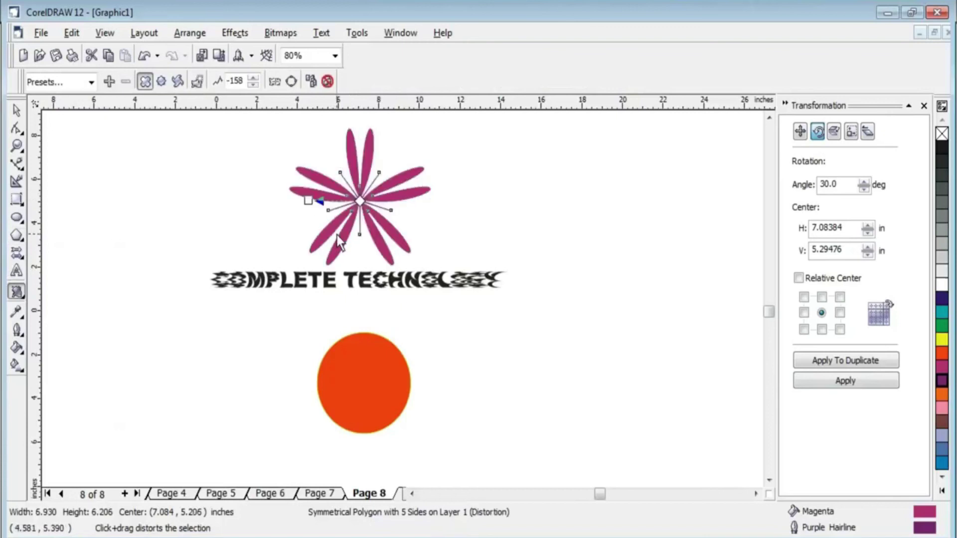
pyautogui.hotkey('ctrl', 'z')
pyautogui.moveTo(348, 202)
pyautogui.mouseDown()
pyautogui.moveTo(390, 193)
pyautogui.moveTo(382, 199)
pyautogui.moveTo(391, 203)
pyautogui.mouseUp()
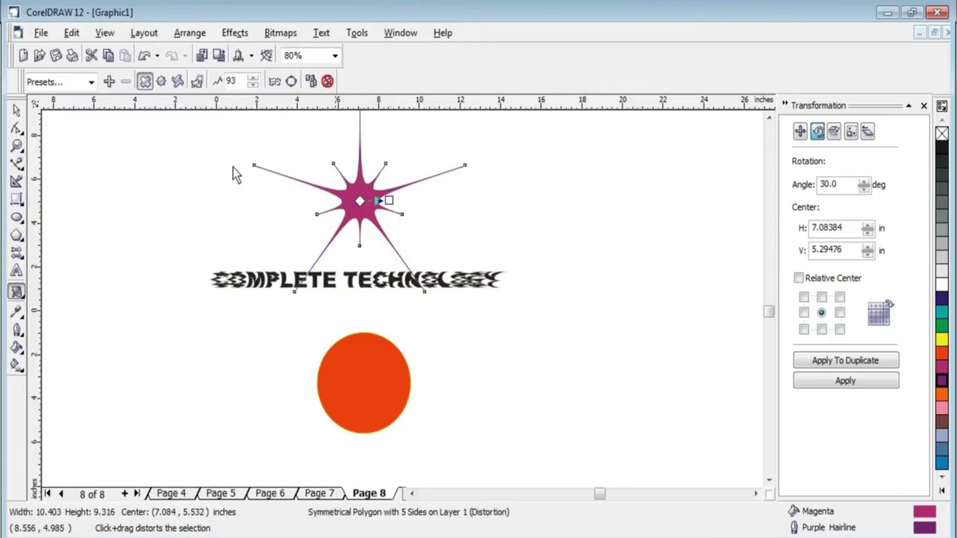
# Move the distorted star to the upper left of the text and reselect it.
pyautogui.click(17, 110)
pyautogui.click(532, 215)
pyautogui.moveTo(389, 211); pyautogui.dragTo(149, 276)
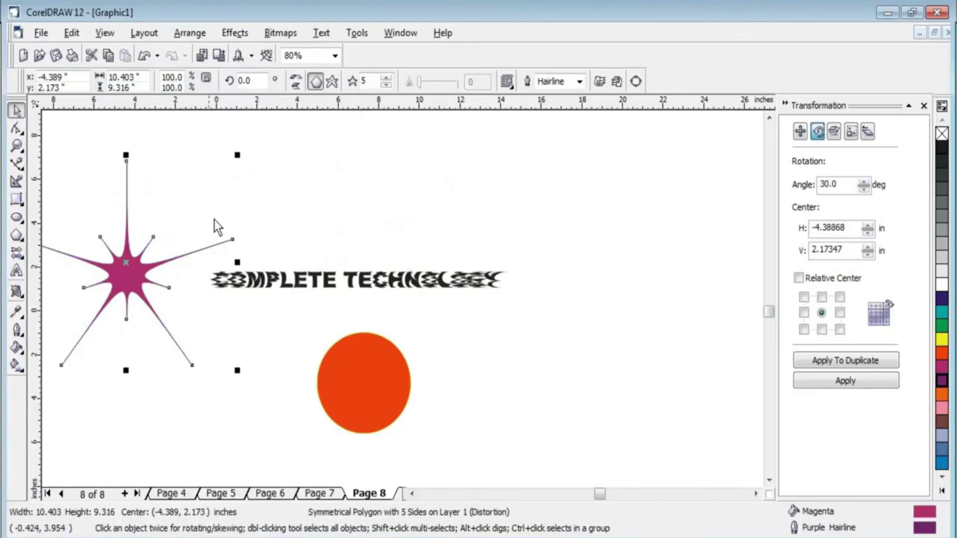
pyautogui.click(253, 201)
pyautogui.click(122, 275)
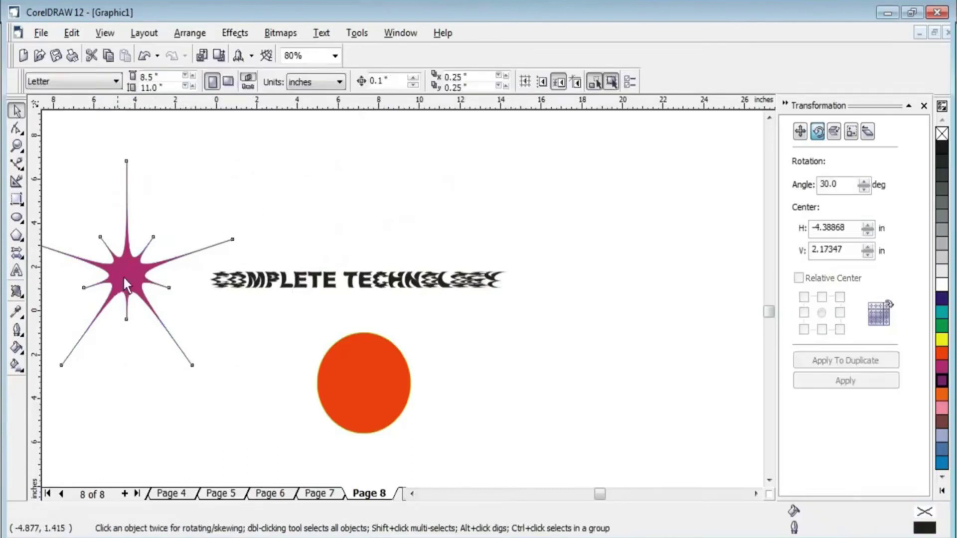